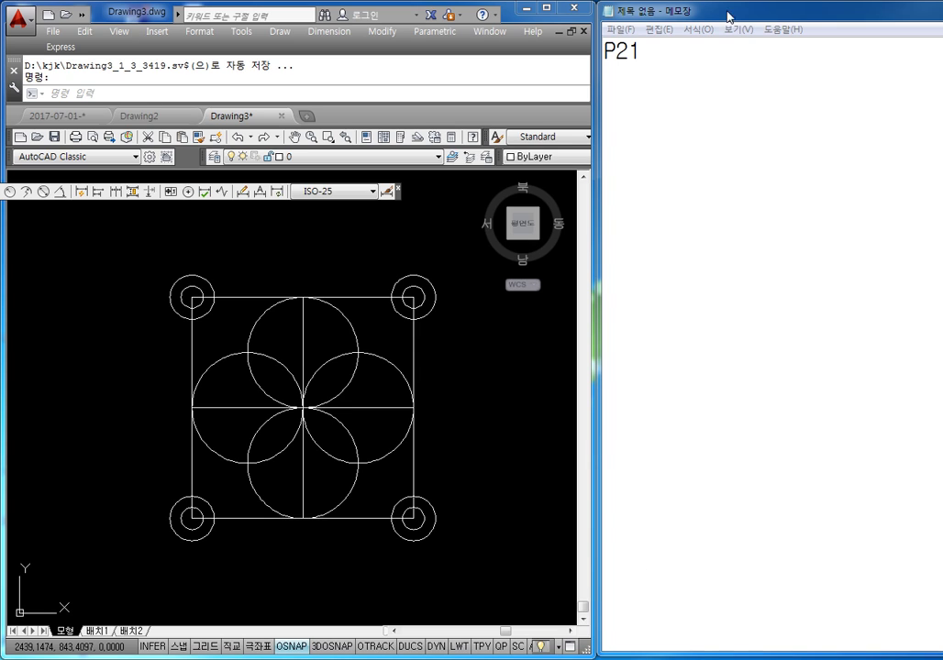
Step: Add the note lines "원", "원호" and "A" under the P21 heading in Notepad
click(638, 88)
text(DN)
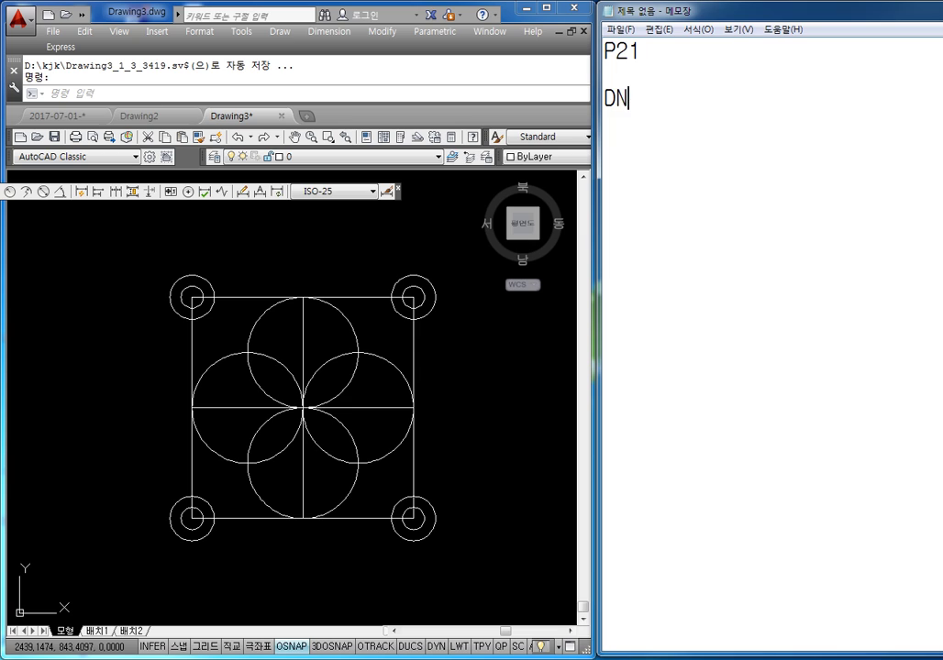
key(BackSpace)
key(BackSpace)
text(원)
key(Return)
text(원호 )
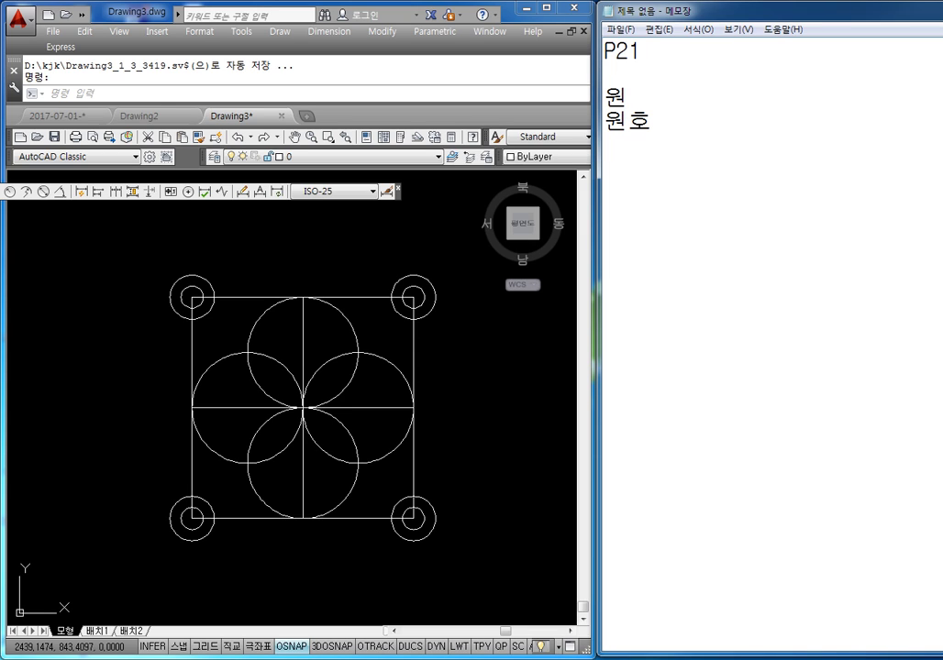
text(시)
key(BackSpace)
text(A)
click(128, 214)
key(Escape)
key(Escape)
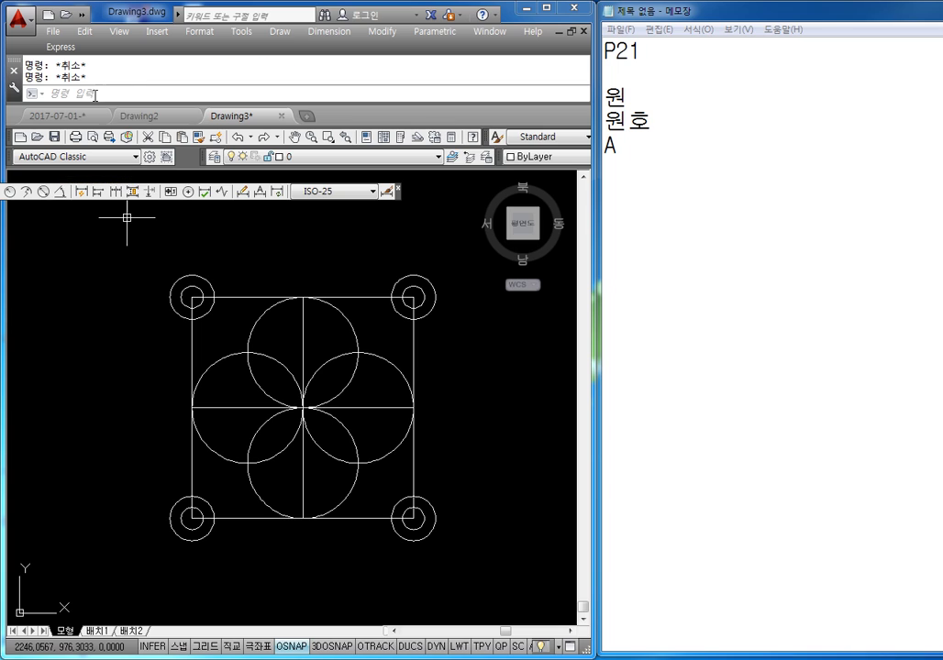
text(C)
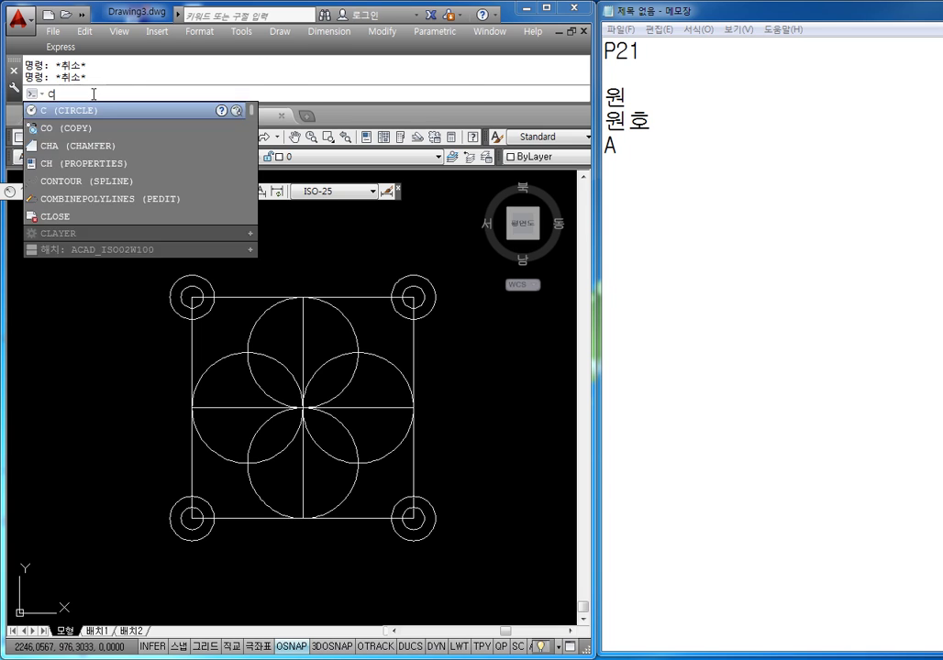
key(Return)
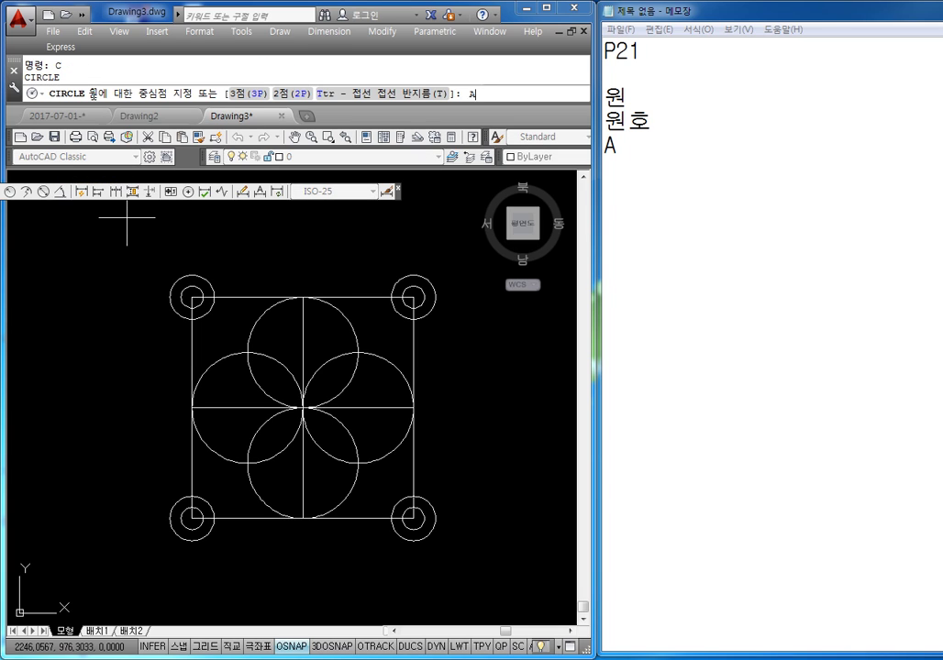
key(Escape)
Step: Draw a three-point arc in the empty area right of the square pattern, running over the top from its left end to its right end
text(a)
key(Return)
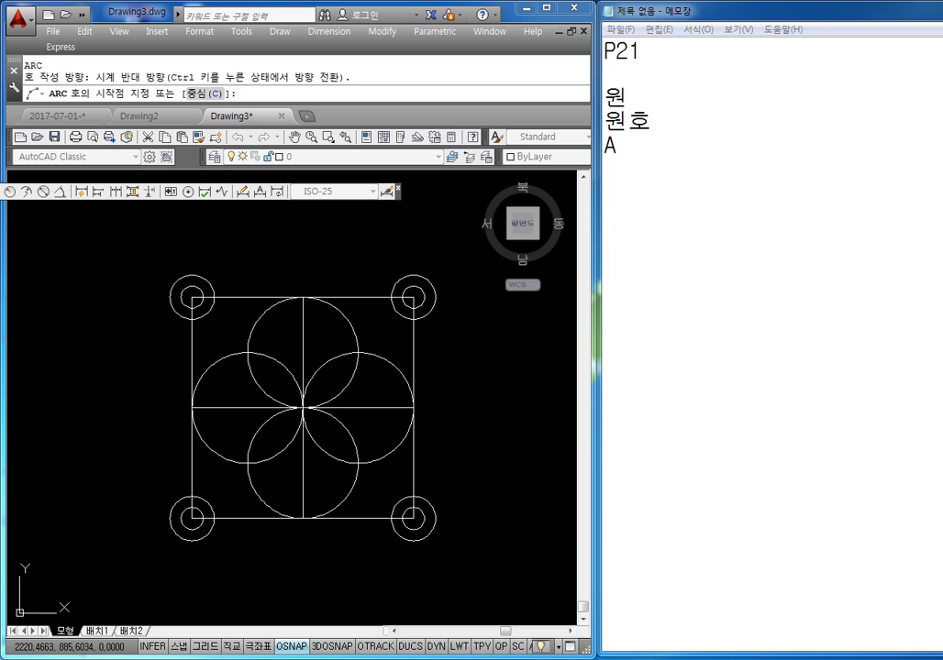
middle_drag(464, 458, 383, 389)
middle_drag(485, 410, 349, 410)
click(312, 385)
click(376, 309)
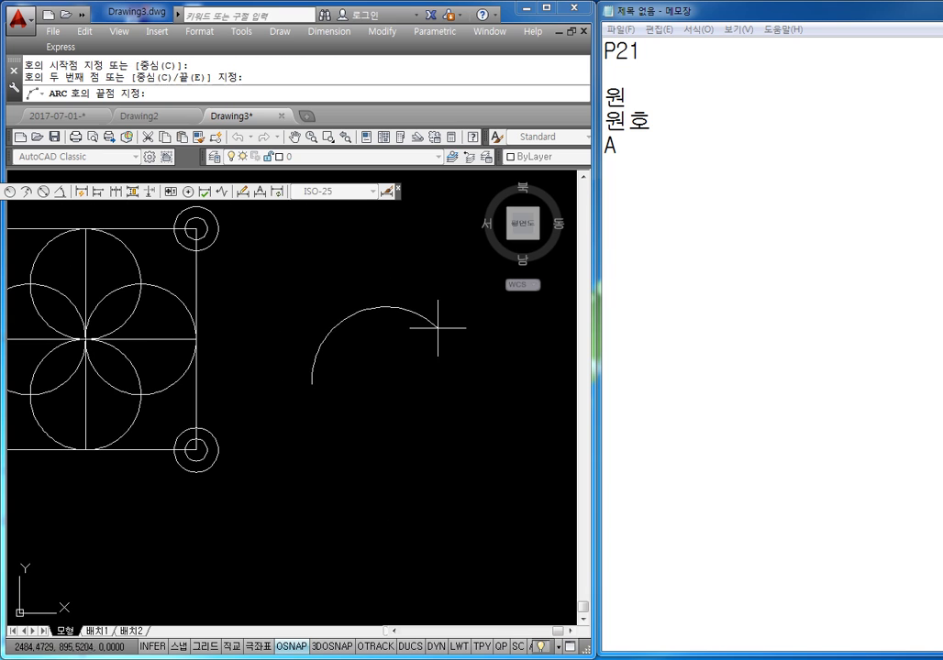
click(471, 379)
Step: Switch to Notepad and write the line "A엔터" below "원호", separated by a blank line
click(651, 214)
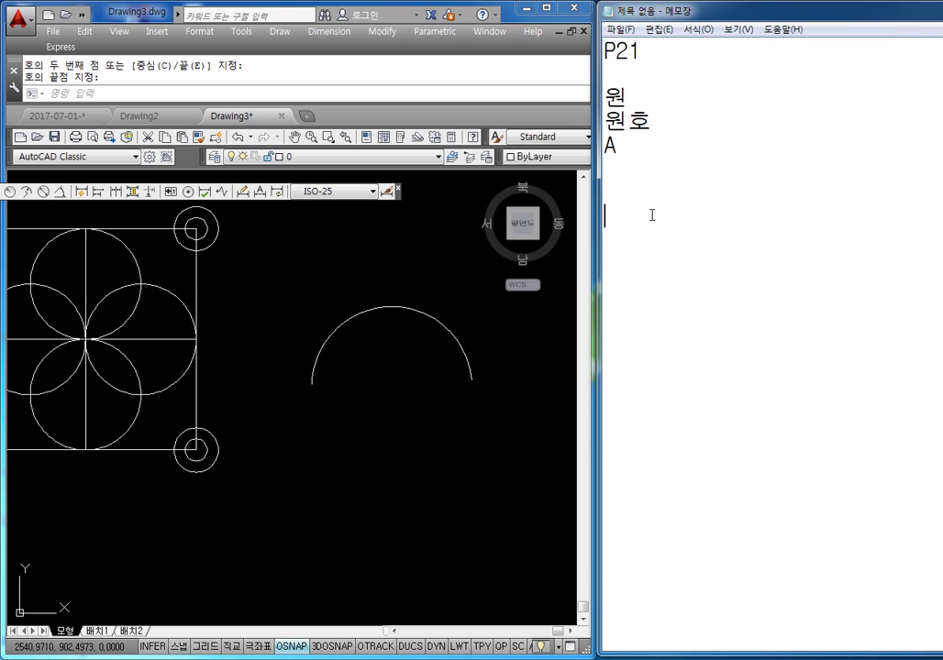
key(BackSpace)
key(BackSpace)
text(시DP)
key(BackSpace)
key(BackSpace)
key(Hangul)
text(에ㄴ터)
key(Return)
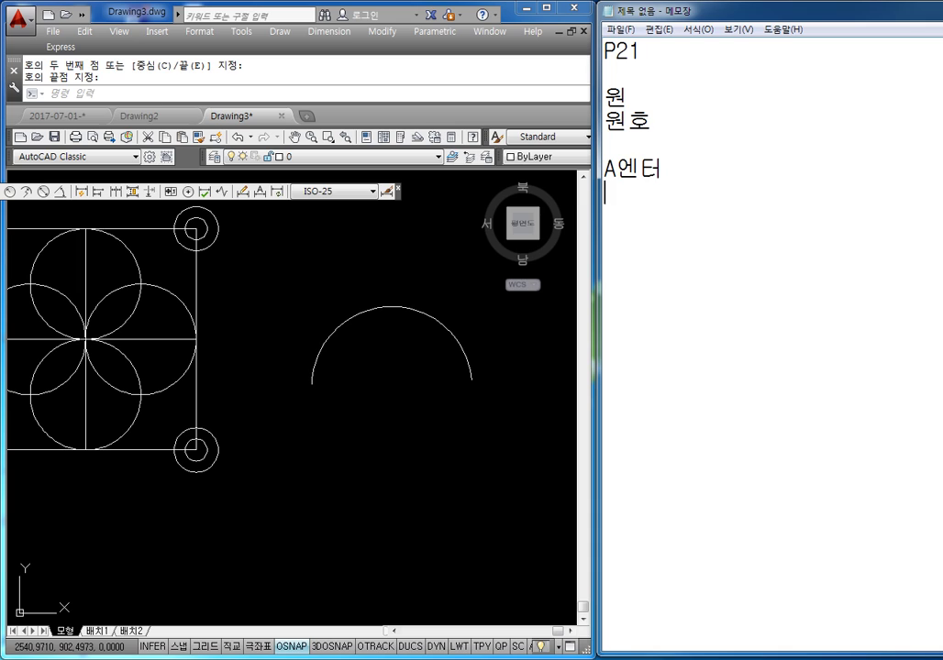
Step: Add the note lines "3점 순서되로 클릭함." and "원호완성" below "A엔터"
text(2점 순)
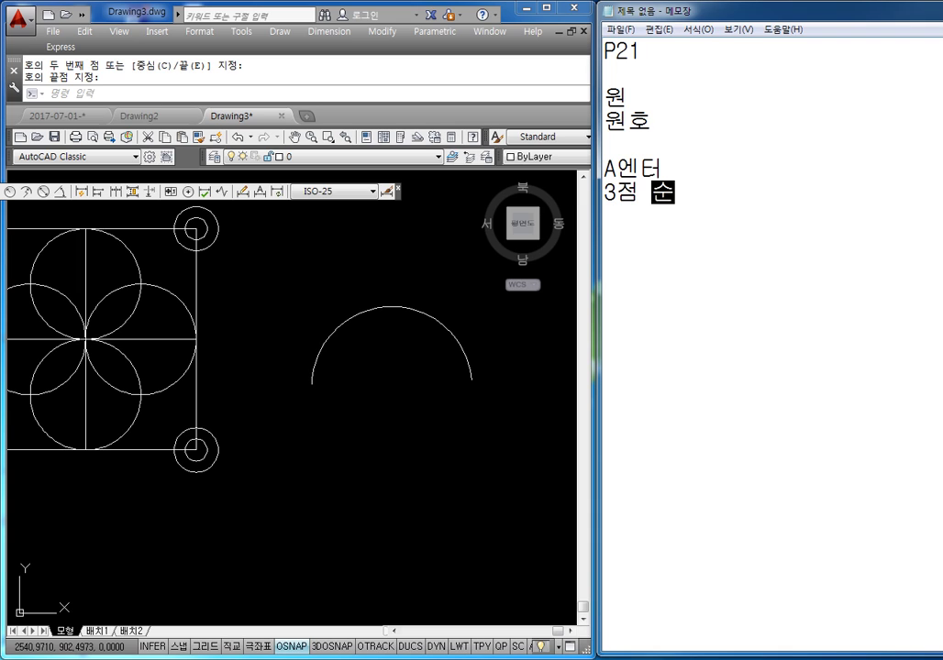
text(서되로 클릭)
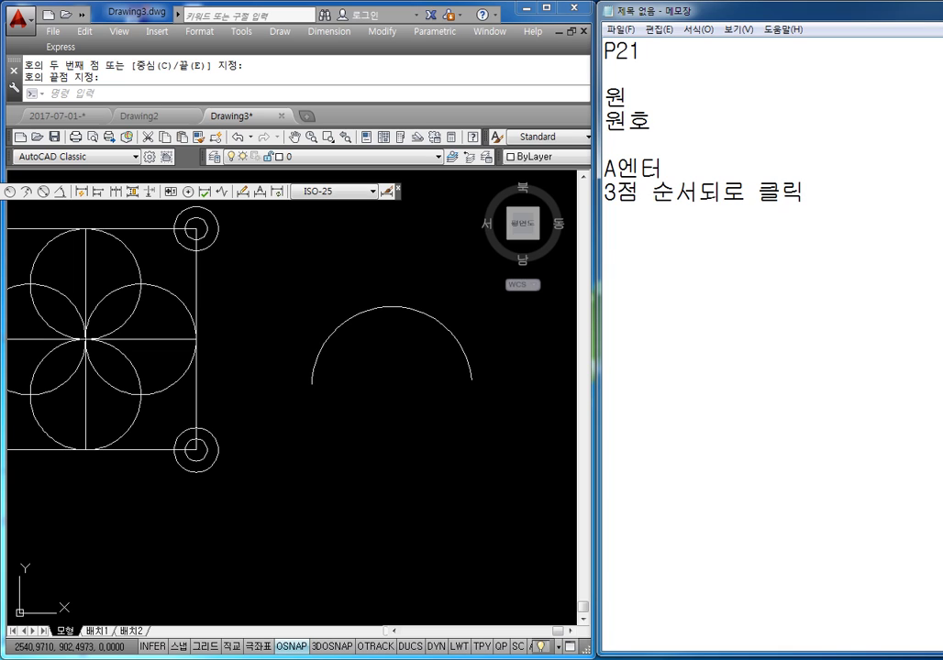
text(함.)
key(Return)
text(우)
text(원호와ㅣㄴㅅ)
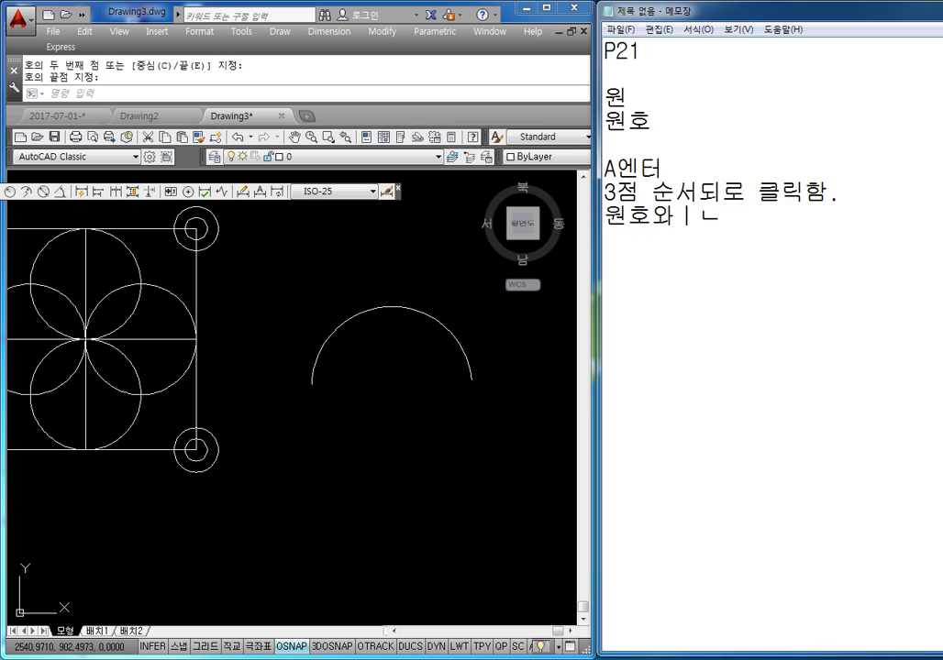
key(BackSpace)
key(BackSpace)
key(BackSpace)
key(BackSpace)
text(완성)
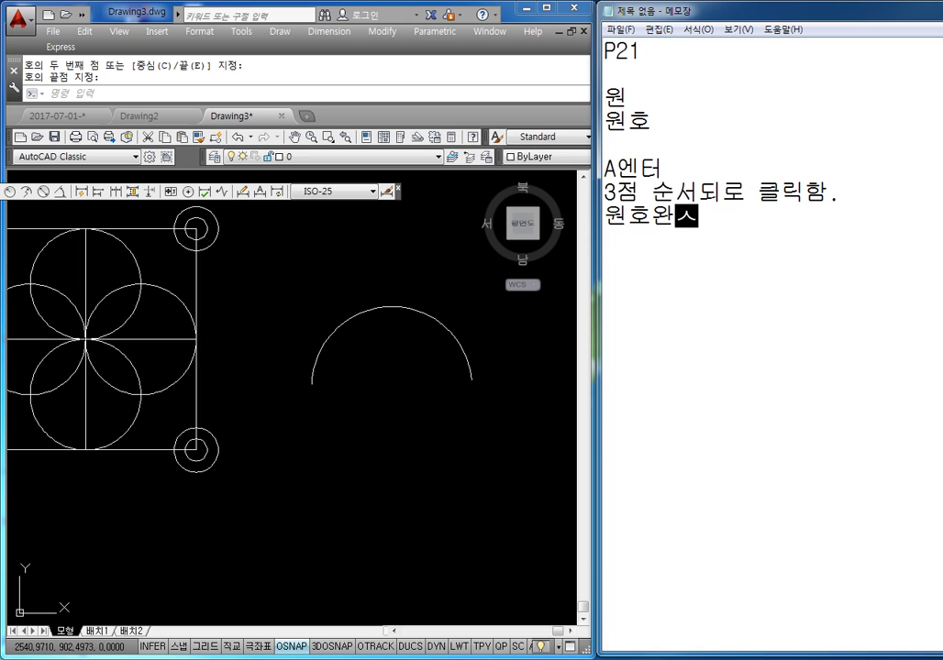
key(Return)
Step: Switch to AutoCAD and draw a second three-point arc below the first, running downward and bulging to the right
click(384, 444)
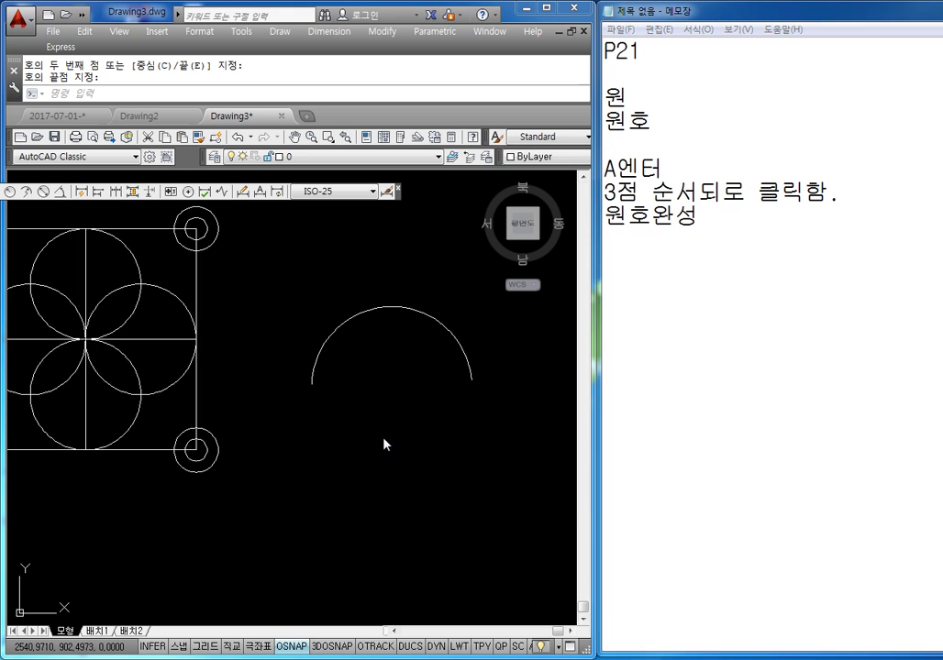
mouse_move(433, 431)
middle_down()
mouse_move(383, 427)
mouse_move(386, 332)
middle_up()
key(Escape)
key(Escape)
text(ㅋ)
key(Return)
click(343, 367)
click(348, 427)
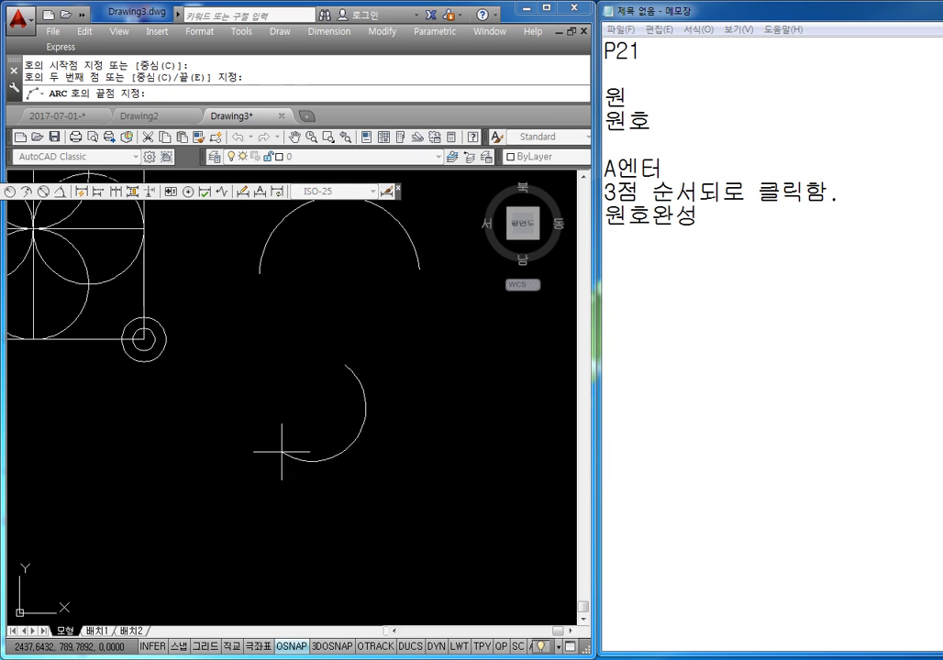
click(301, 479)
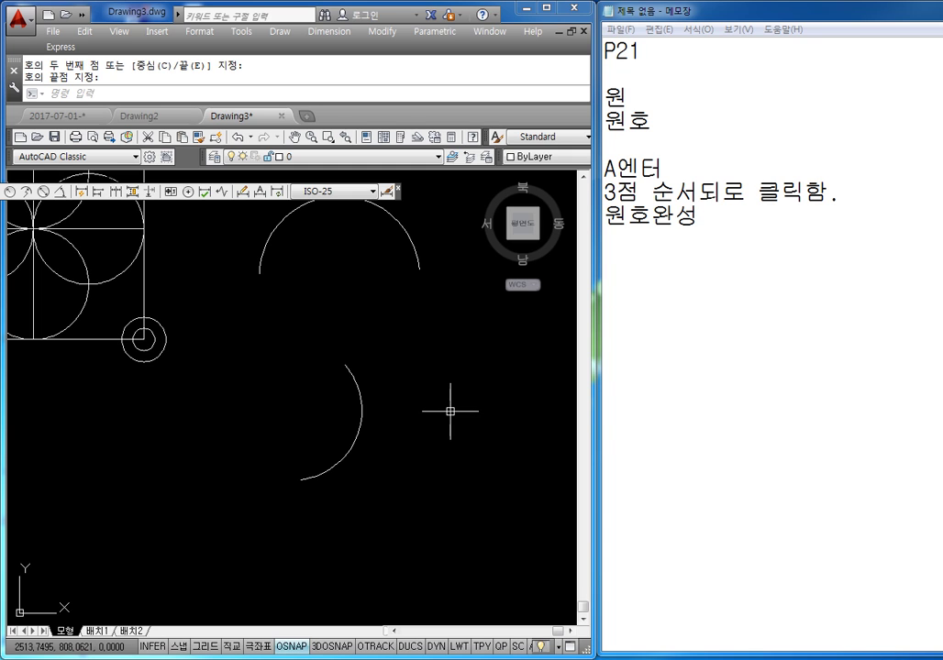
Step: Start a second block of notes in Notepad, a few lines below "원호완성", with the line "A엔터"
middle_drag(466, 355, 412, 395)
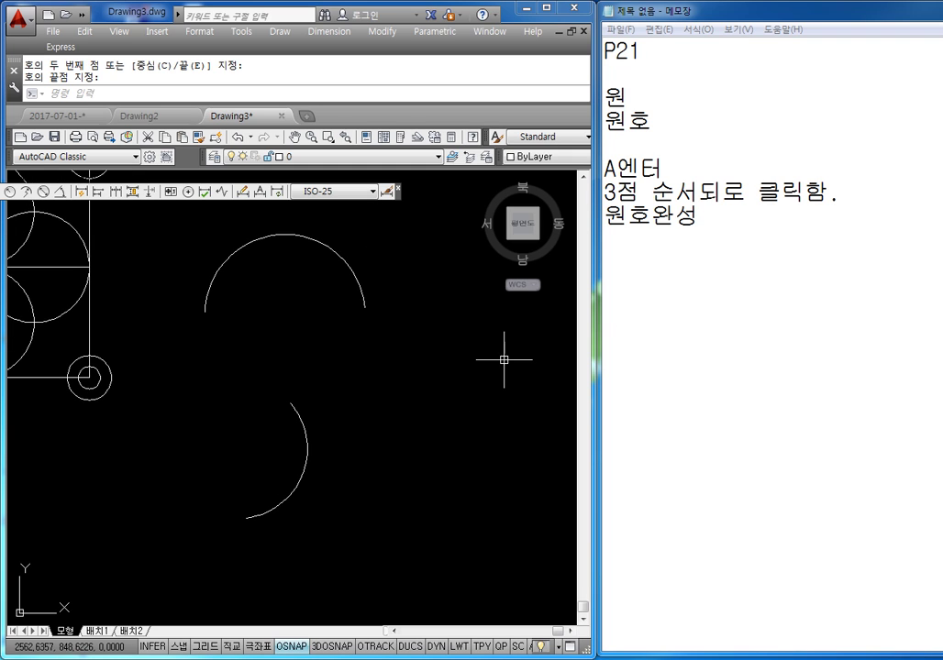
mouse_move(506, 363)
middle_down()
mouse_move(447, 380)
mouse_move(309, 380)
middle_up()
click(740, 332)
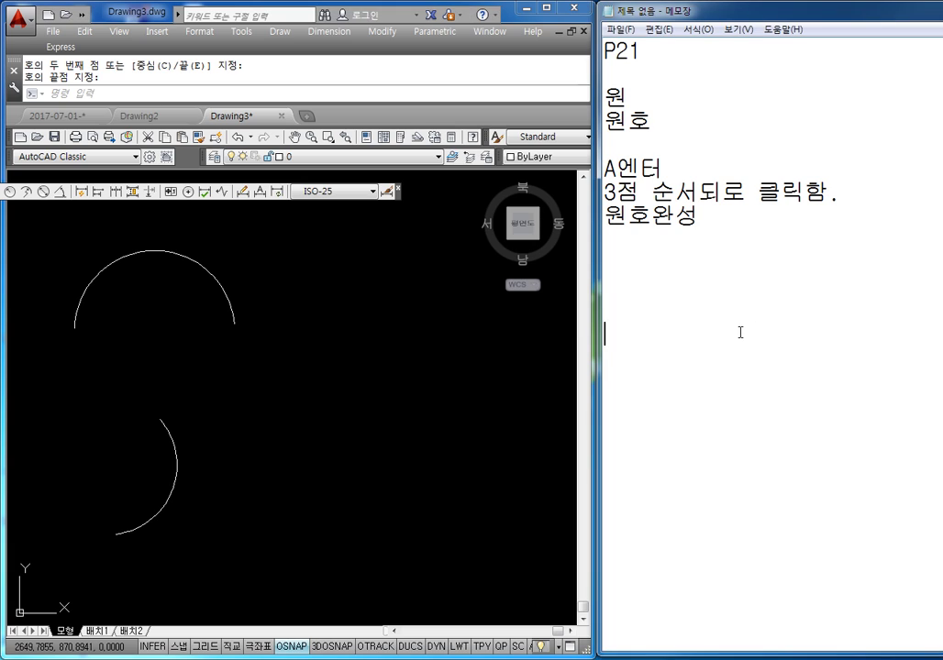
text(A)
key(Return)
text(엔터)
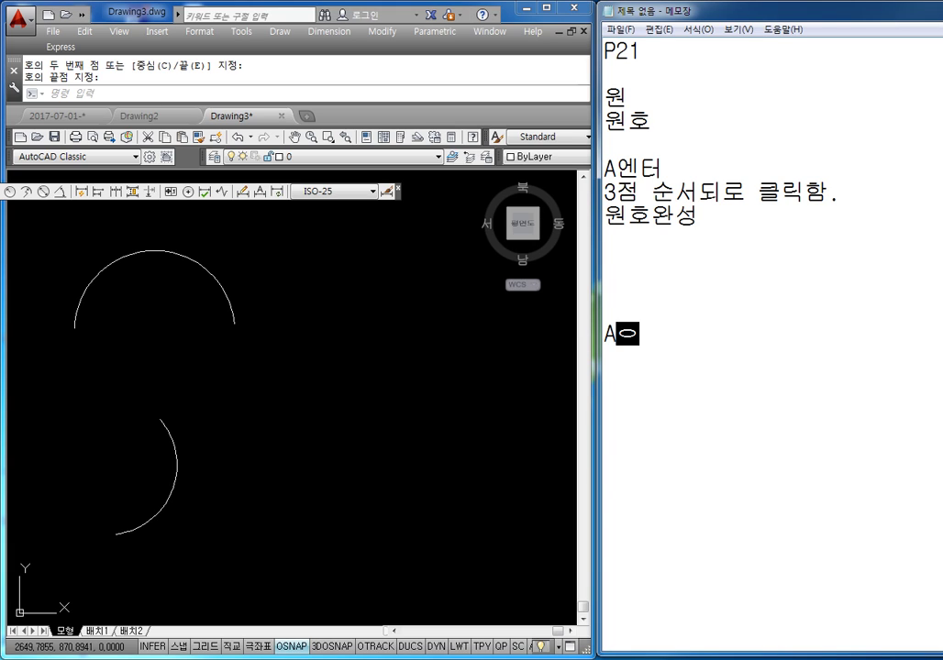
key(Return)
Step: Add the lines "C엔터" and "중심점클릭" to the second block of notes
text(CDPS)
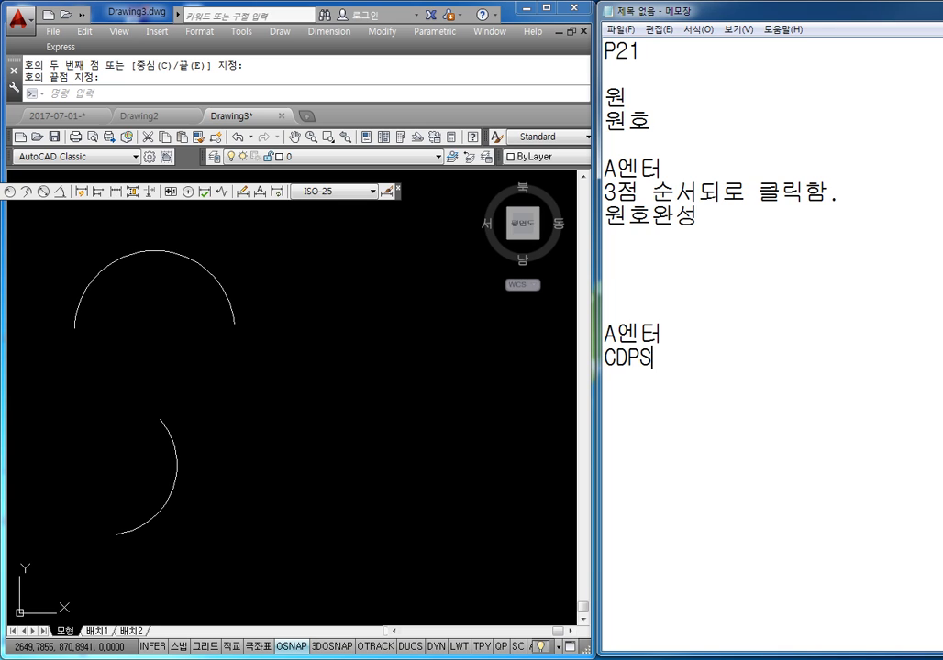
key(BackSpace)
key(BackSpace)
key(BackSpace)
text(에ㄴ터)
key(Return)
text(중심ㅈ)
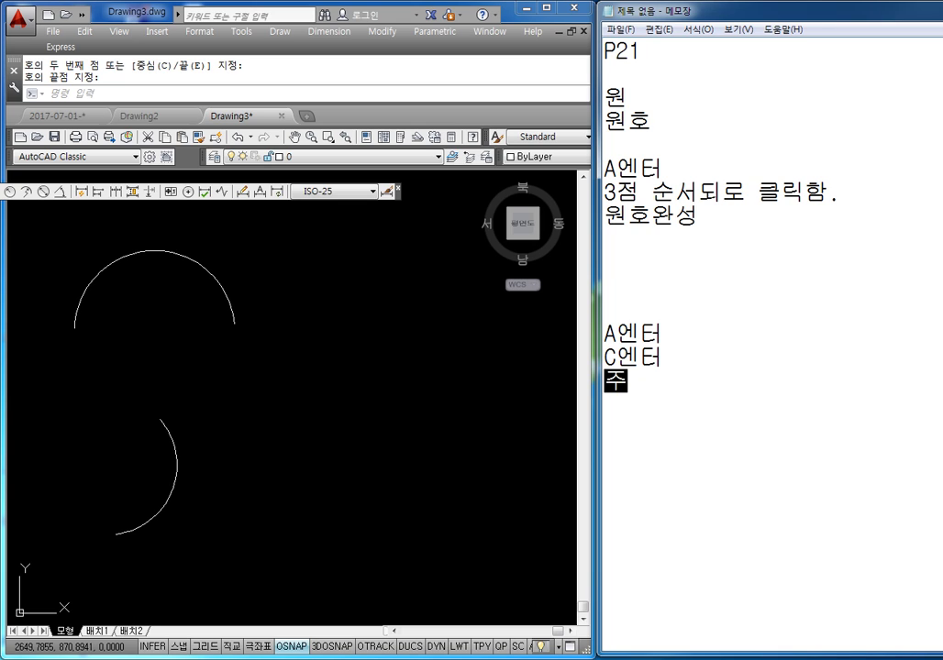
text(ㅓㅁ클릭)
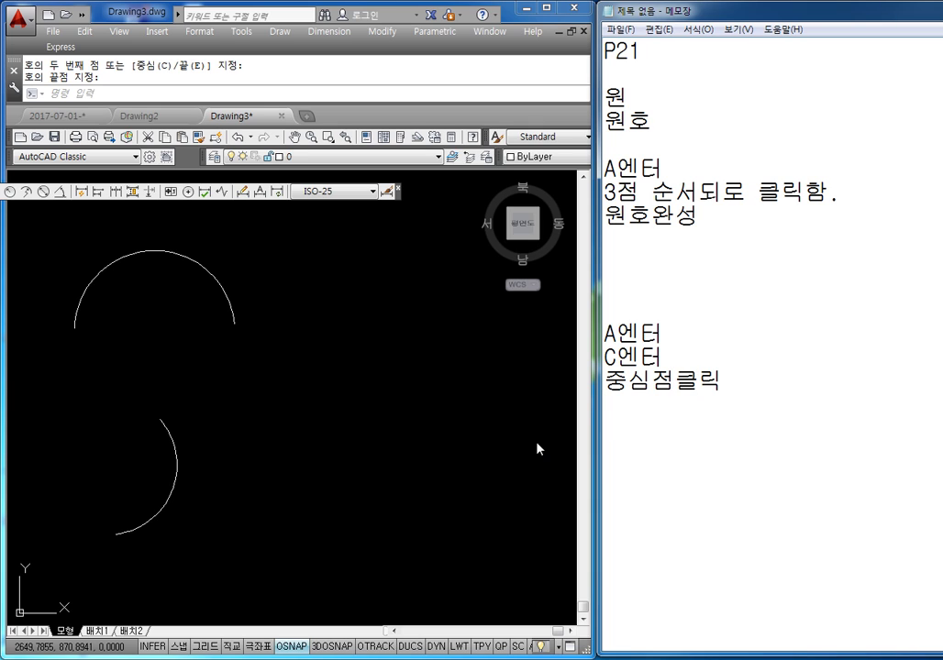
middle_drag(346, 414, 307, 374)
key(Escape)
key(Escape)
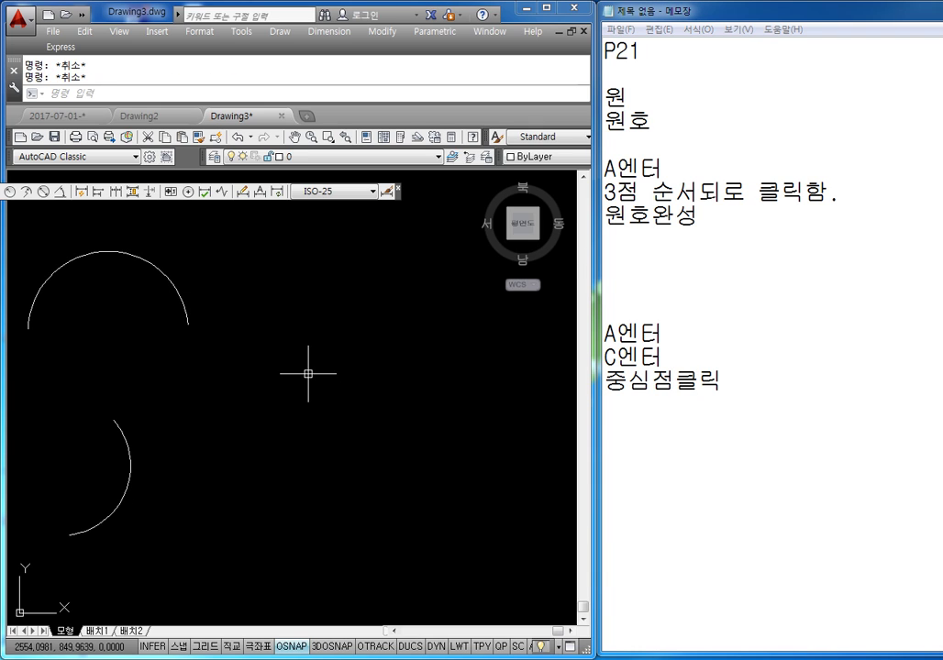
text(ㅈa)
key(Return)
text(c)
key(Return)
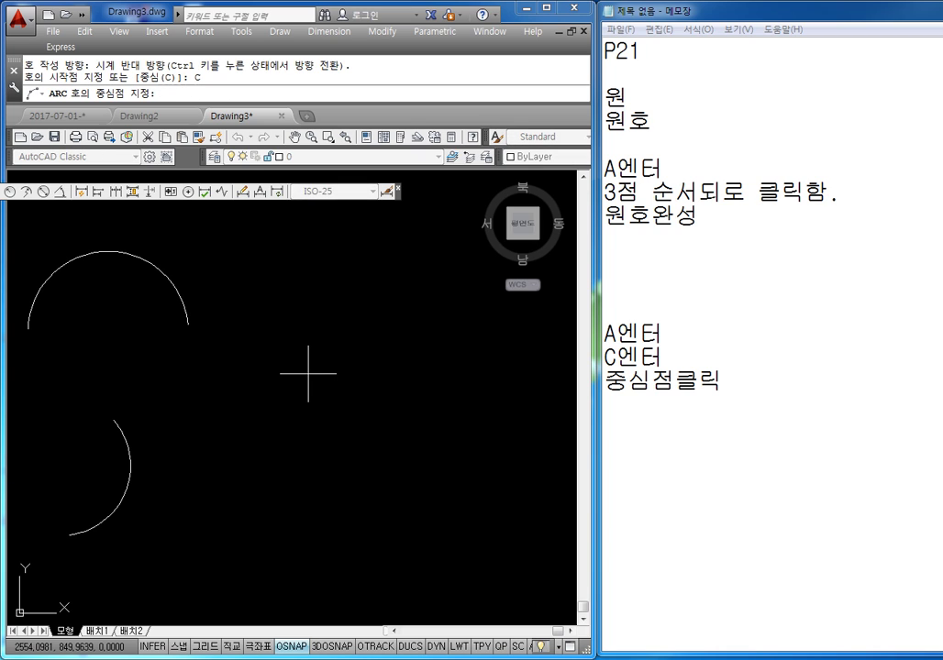
click(349, 325)
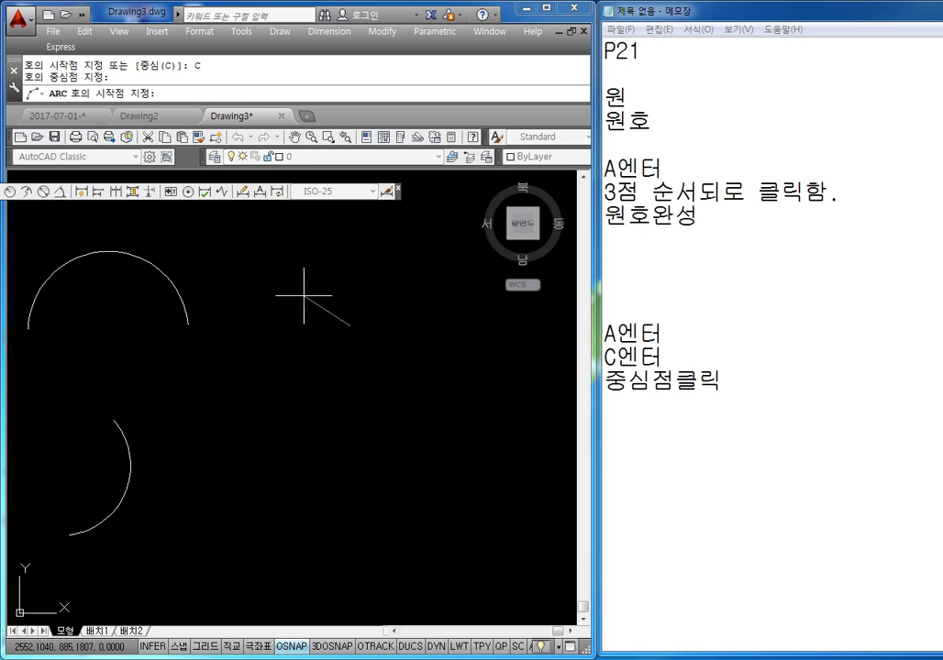
Step: Write "반시계방향 이동" in Notepad as a line above the second "A엔터" block
click(621, 282)
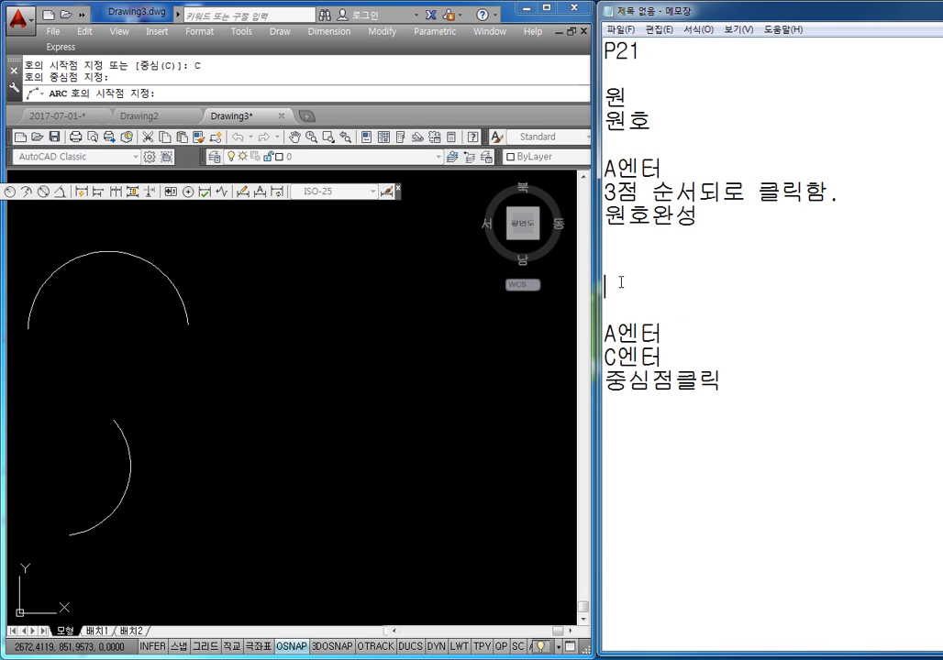
text(반시계바)
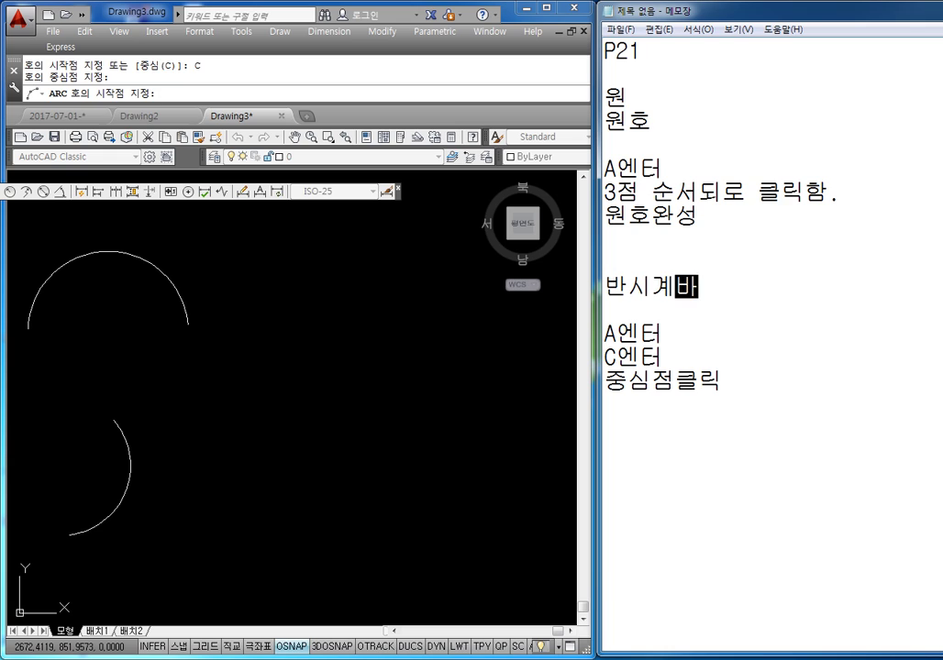
key(BackSpace)
key(BackSpace)
text(방향 회전)
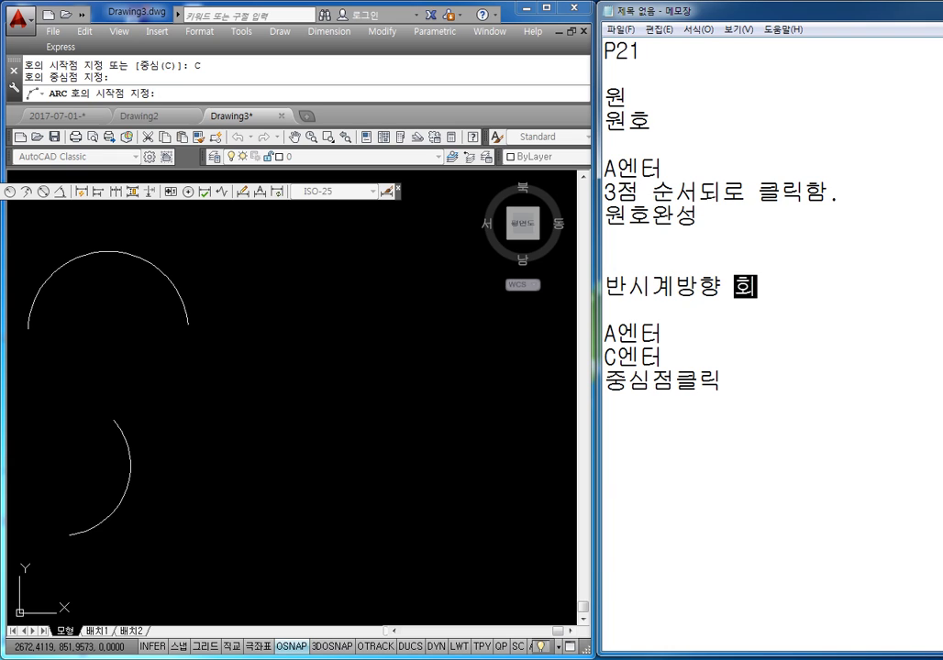
key(BackSpace)
key(BackSpace)
key(BackSpace)
key(BackSpace)
text(이동)
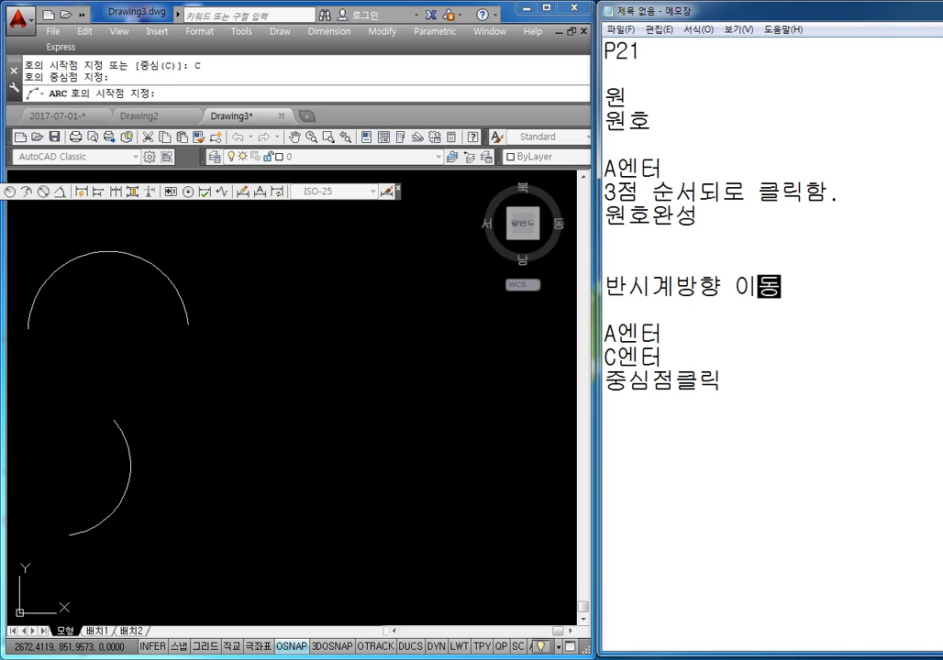
Step: Complete the counterclockwise note line with "잊지마세요"
text( ㅇㅣㅈ)
key(BackSpace)
key(BackSpace)
key(BackSpace)
text(잊)
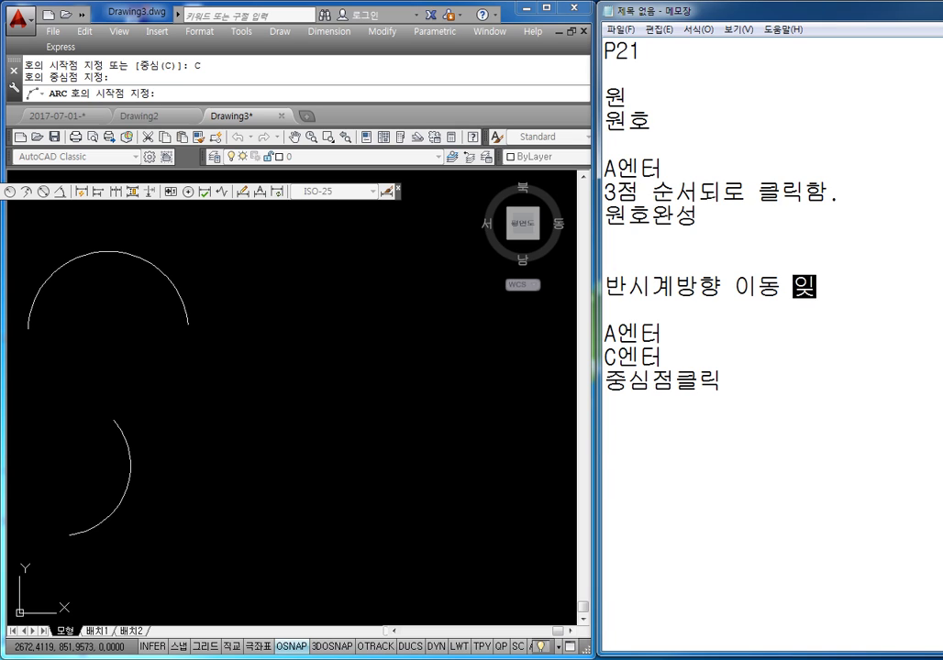
text(지ㅏㅏ세요)
key(Down)
key(Down)
key(Down)
key(Down)
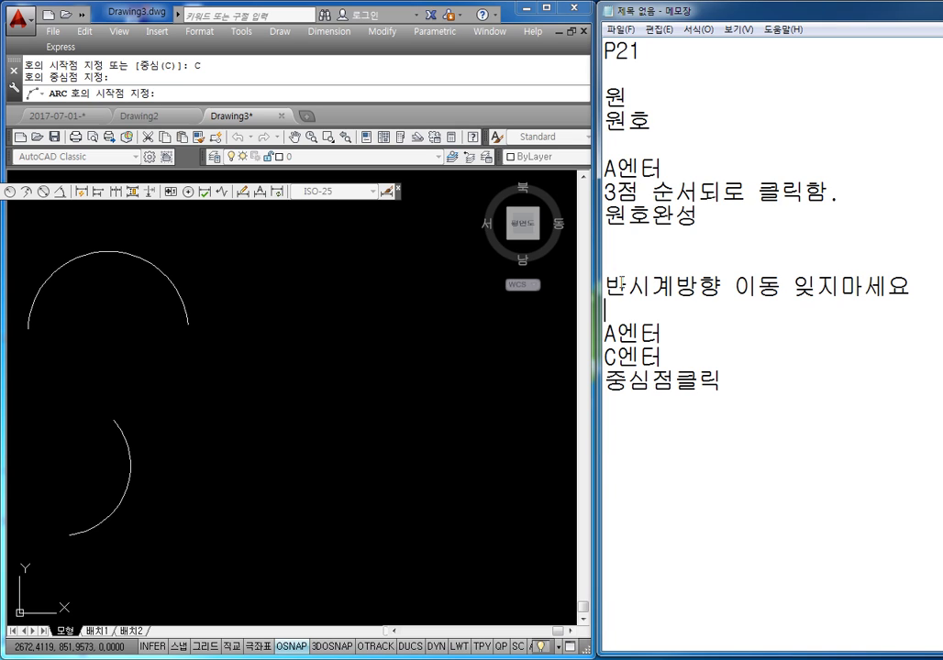
key(Right)
Step: In AutoCAD, draw a three-point arc right of the first one, going counterclockwise from its right end over the top to its left end
click(316, 390)
key(Escape)
key(Escape)
key(Escape)
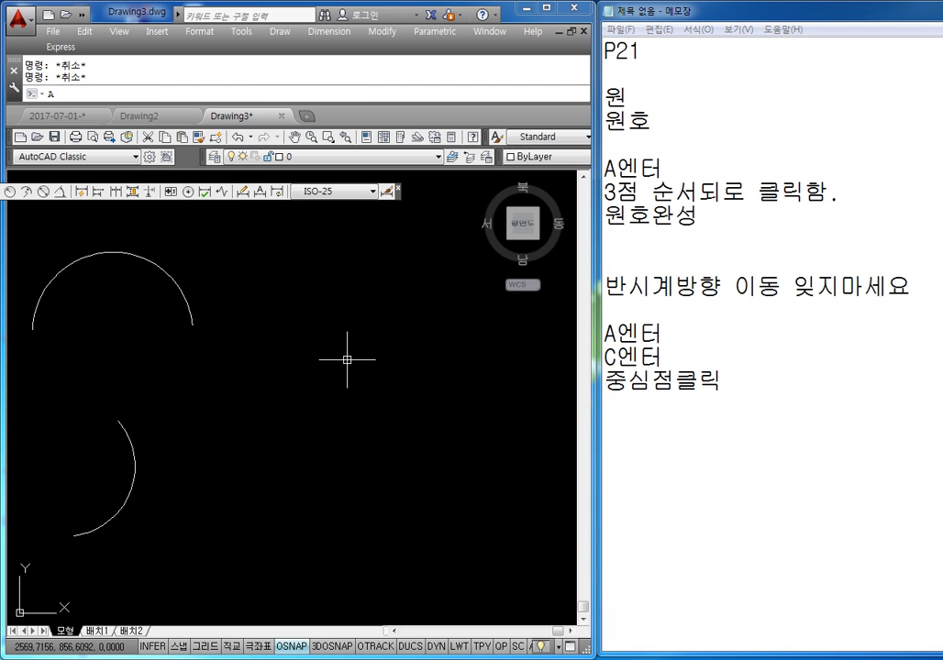
text(a)
key(Return)
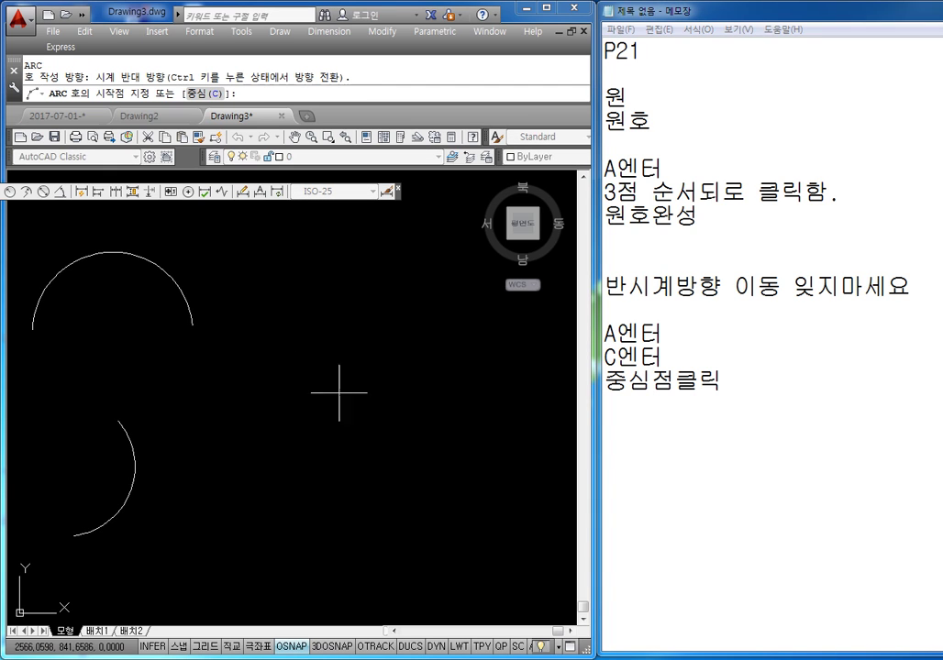
click(403, 372)
click(385, 290)
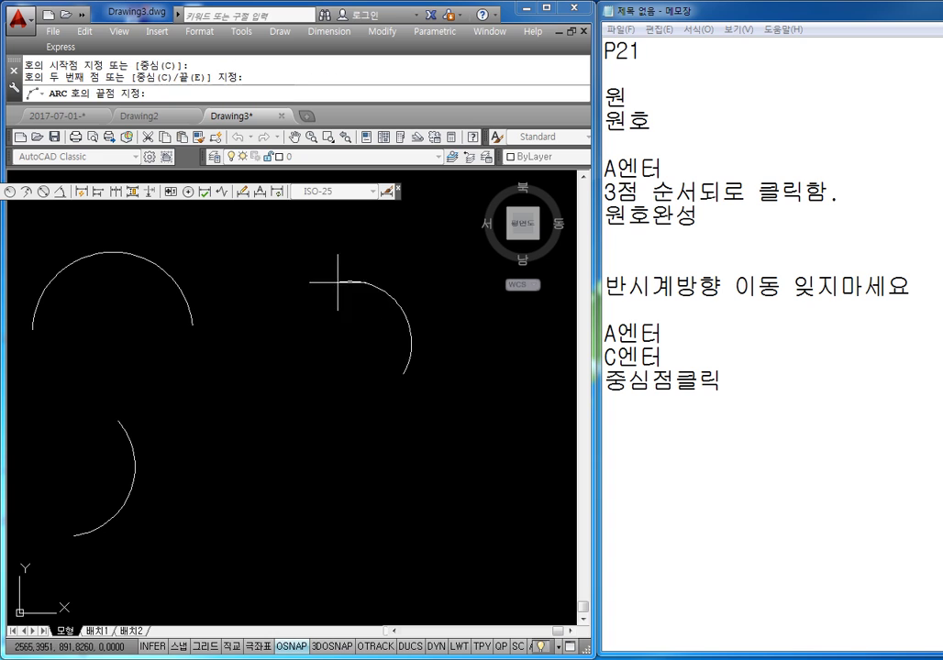
click(269, 349)
key(Escape)
key(Escape)
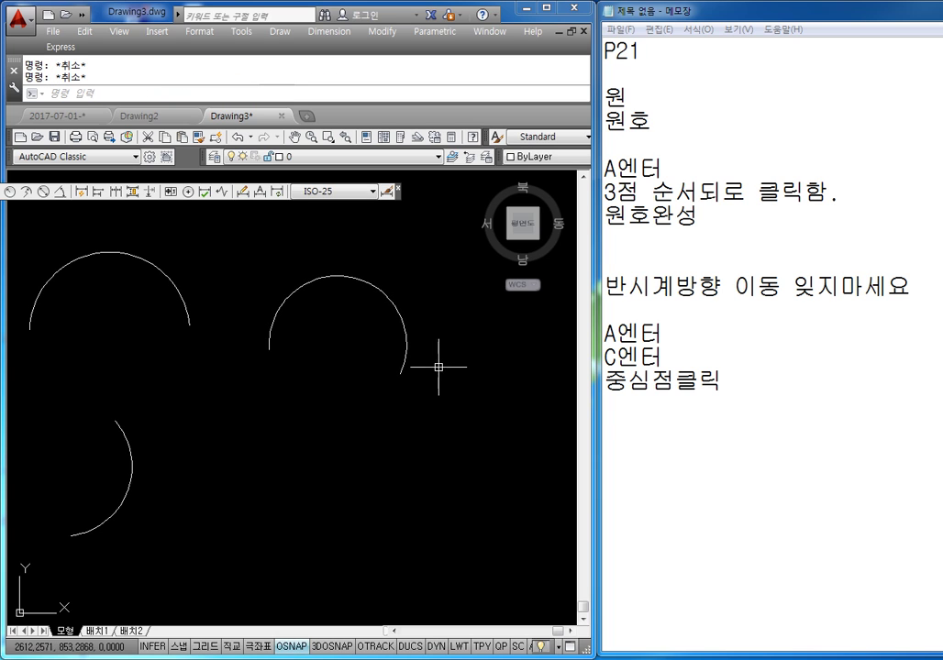
Step: Mark both ends of the upper-right arc with small circles centred on its endpoints, the right one about 8.6 in radius
text(c)
key(Return)
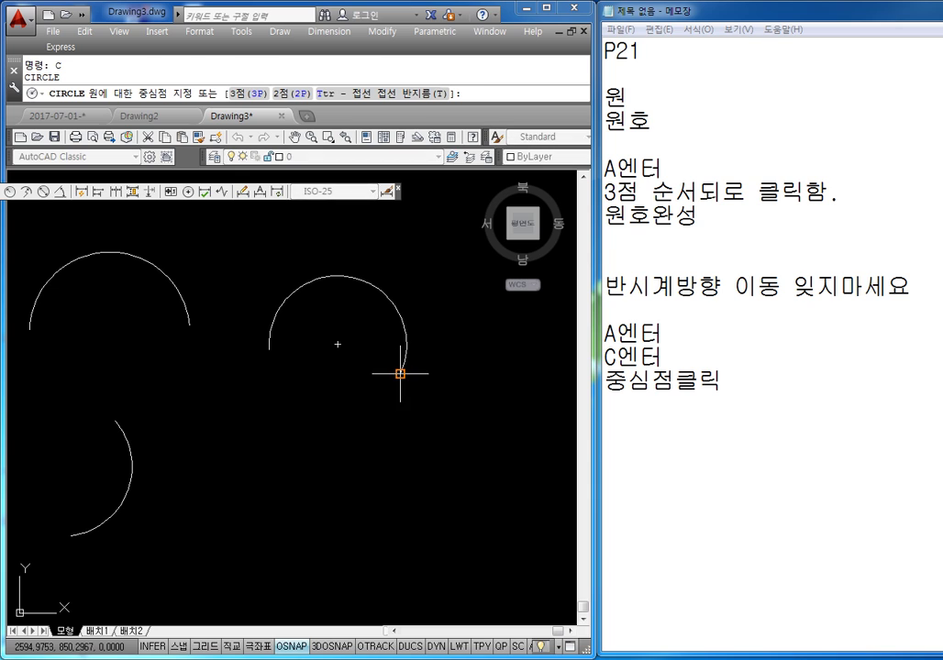
click(399, 373)
click(419, 365)
key(Escape)
key(Escape)
key(Return)
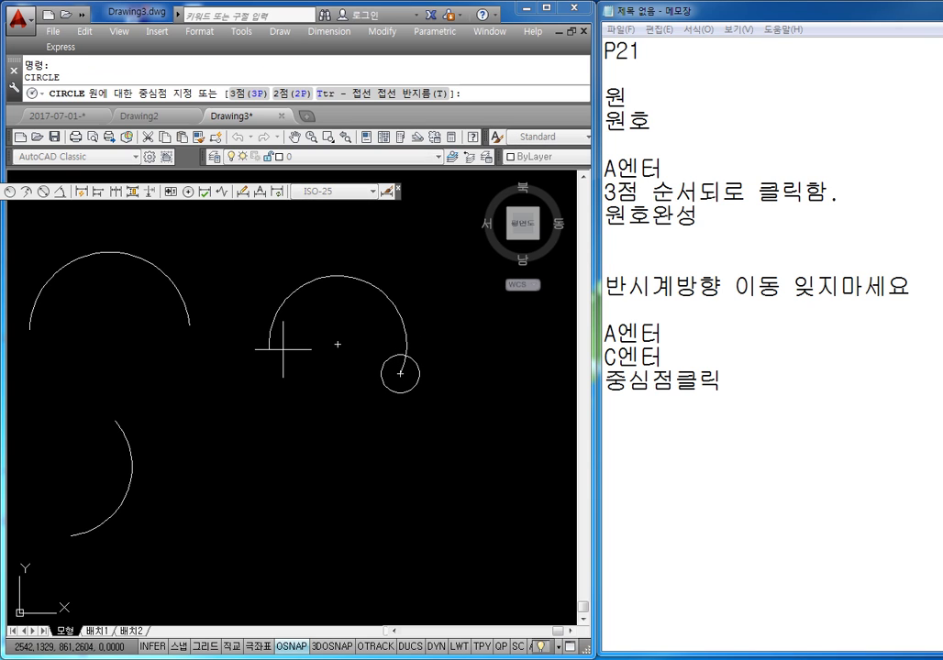
click(270, 348)
click(263, 342)
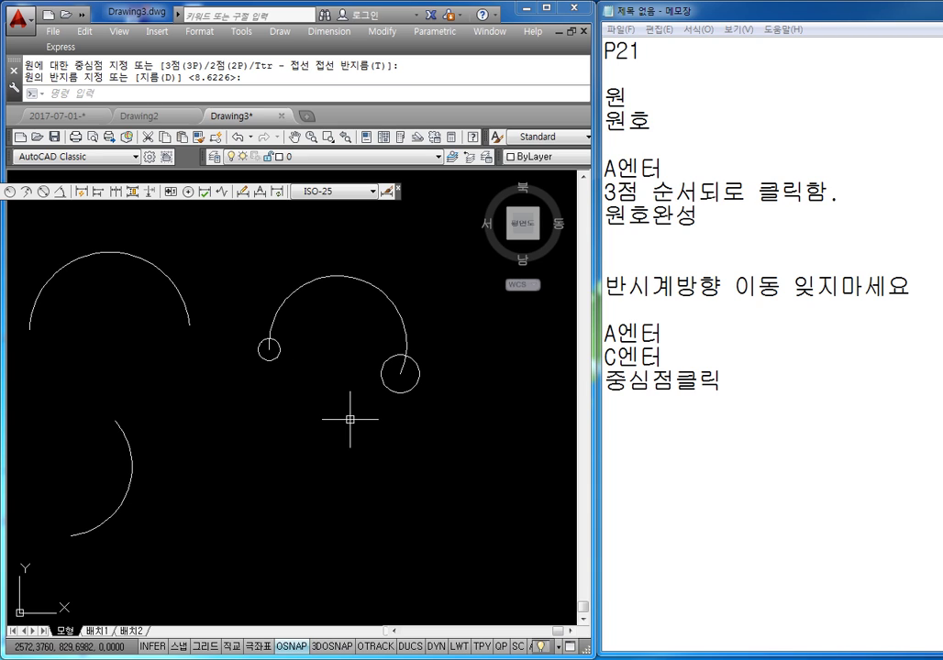
click(637, 412)
key(Return)
key(Return)
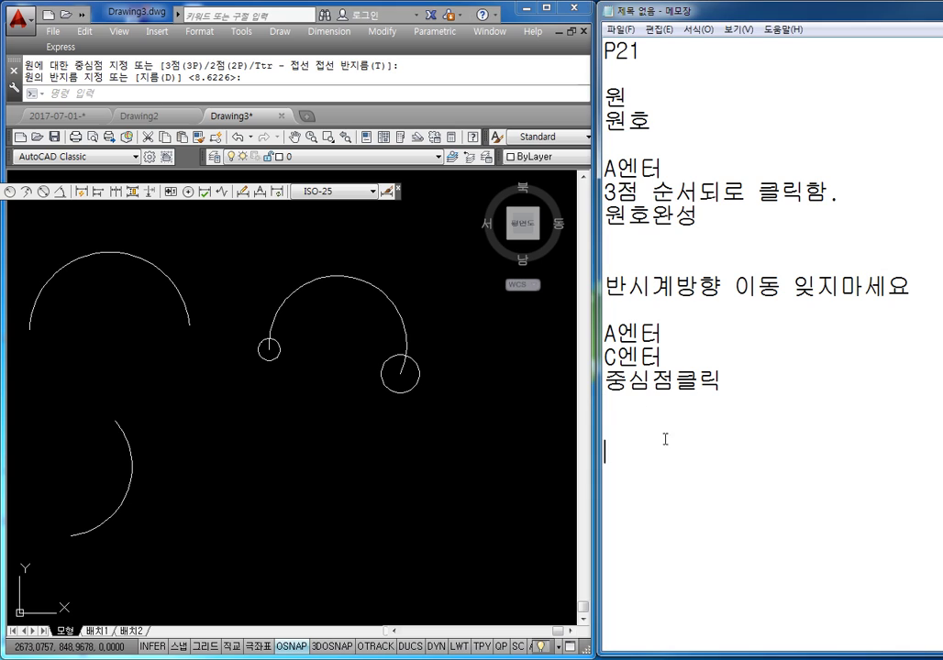
click(726, 378)
text(@22.5,0)
middle_drag(427, 390, 395, 327)
key(Escape)
key(Escape)
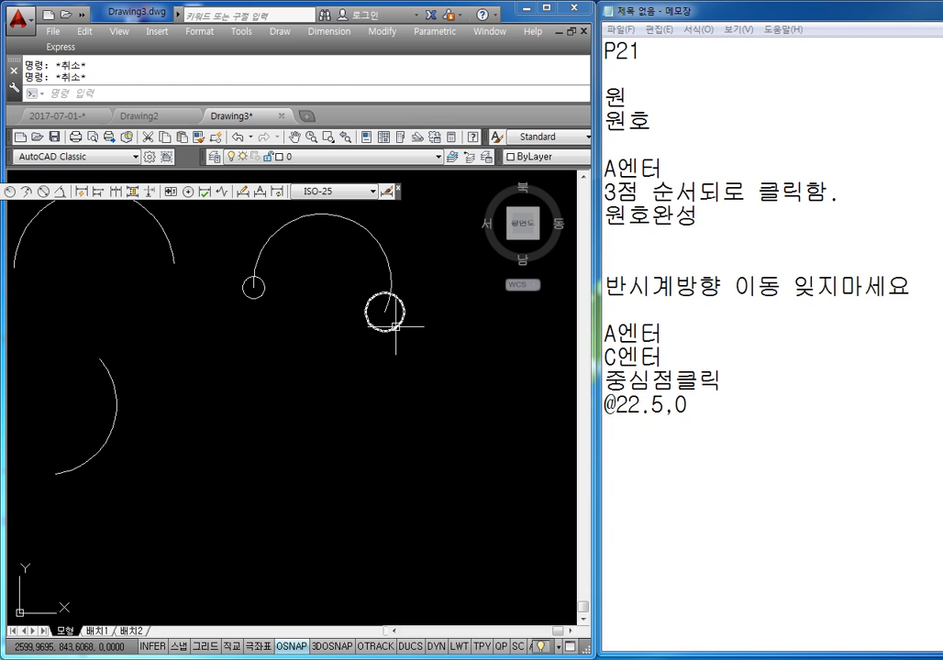
text(a)
key(Return)
key(Escape)
key(Escape)
text(ㅋ)
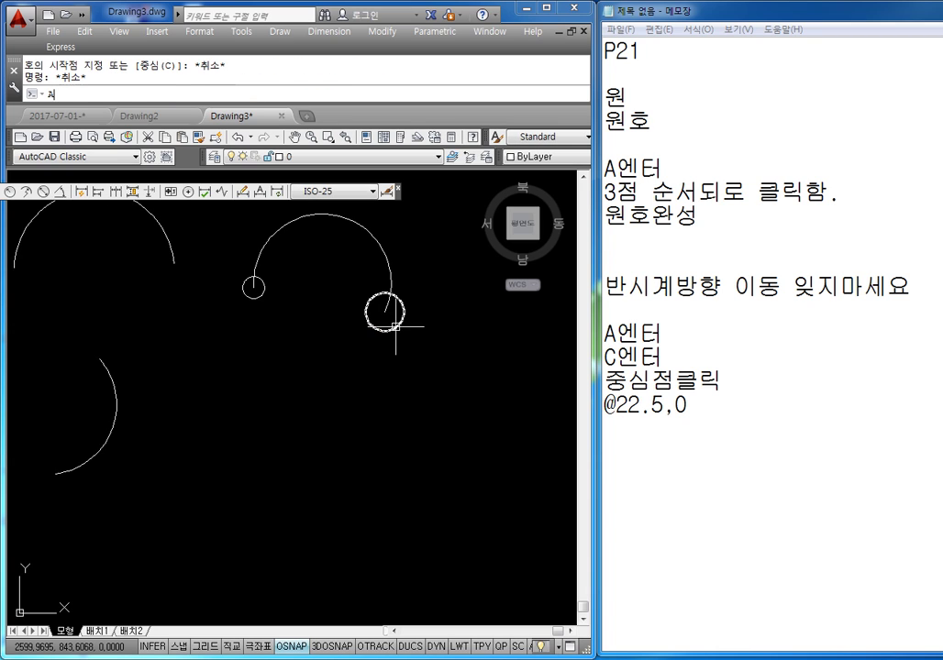
key(BackSpace)
text(a)
key(Return)
key(Escape)
key(Escape)
text(a)
key(Return)
text(c)
key(Return)
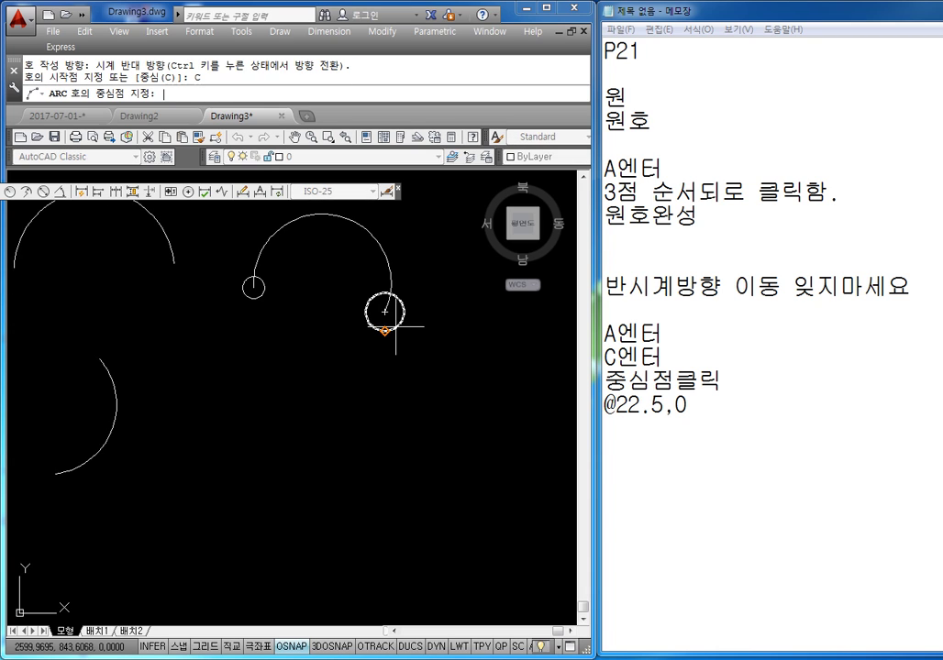
click(263, 441)
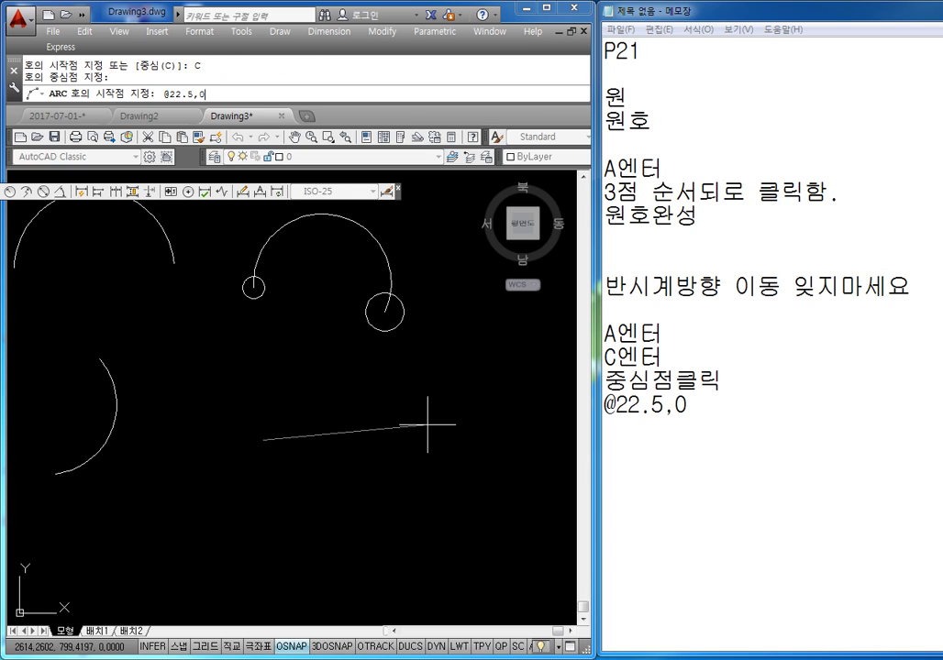
key(Return)
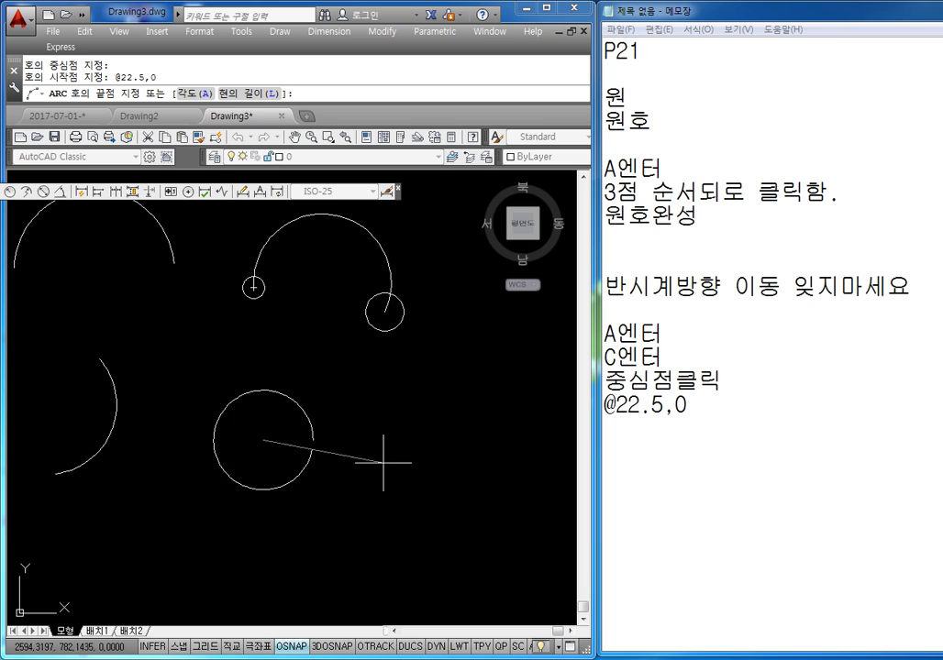
click(627, 430)
text(@)
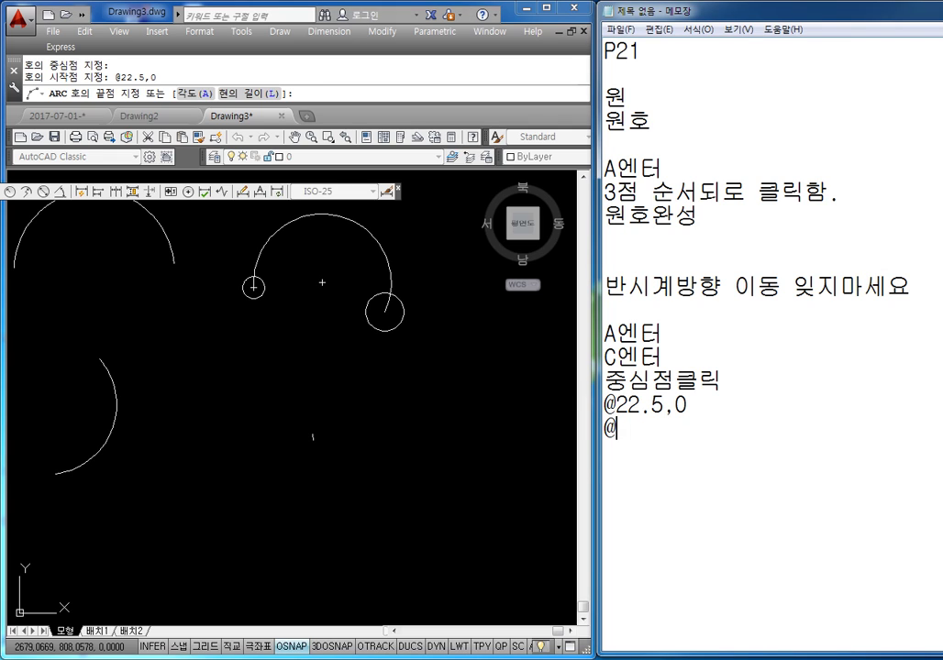
text(-22.5)
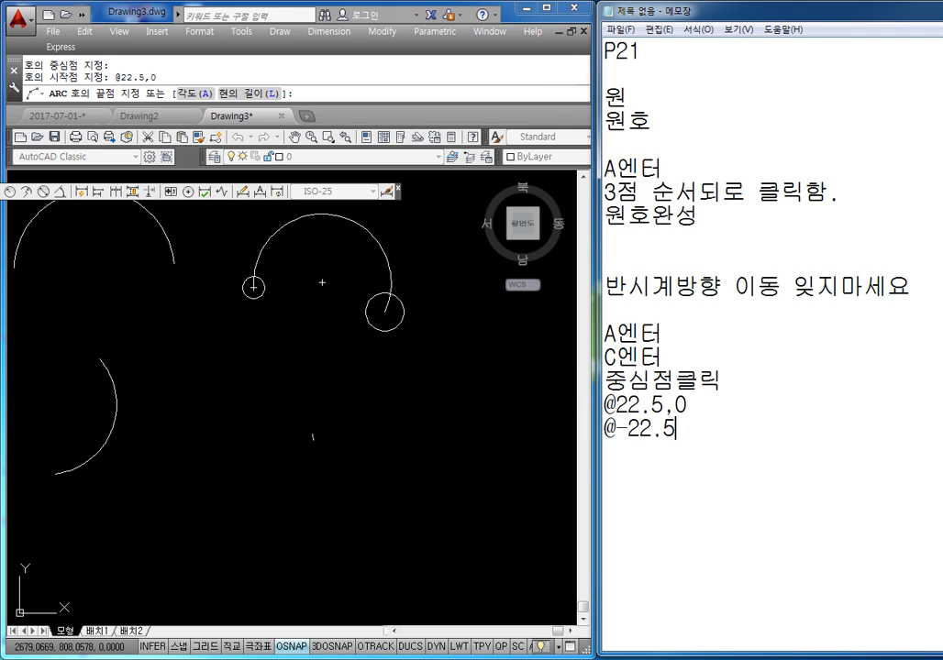
text(,0)
click(383, 511)
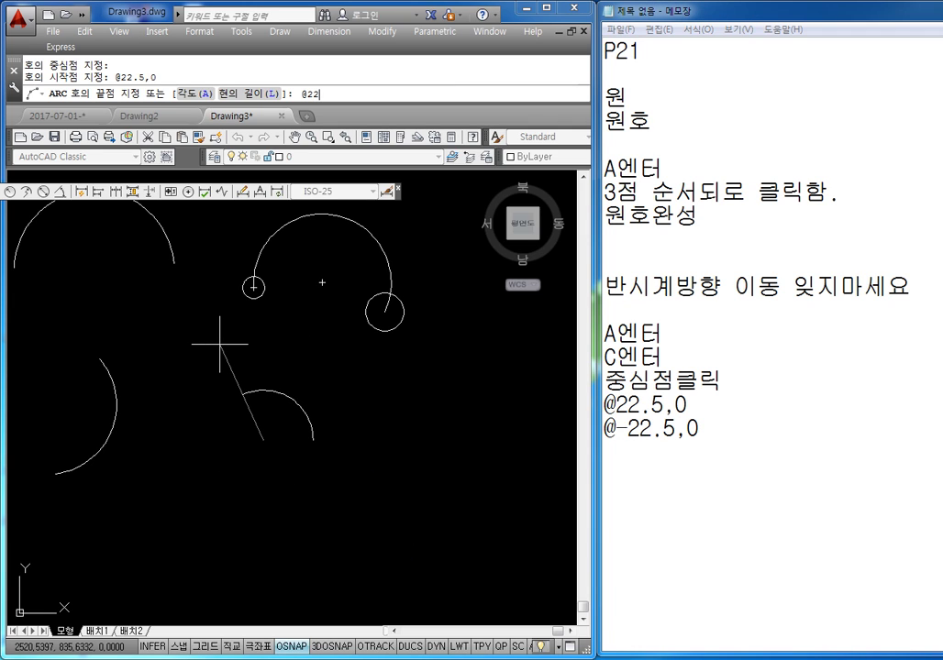
key(Return)
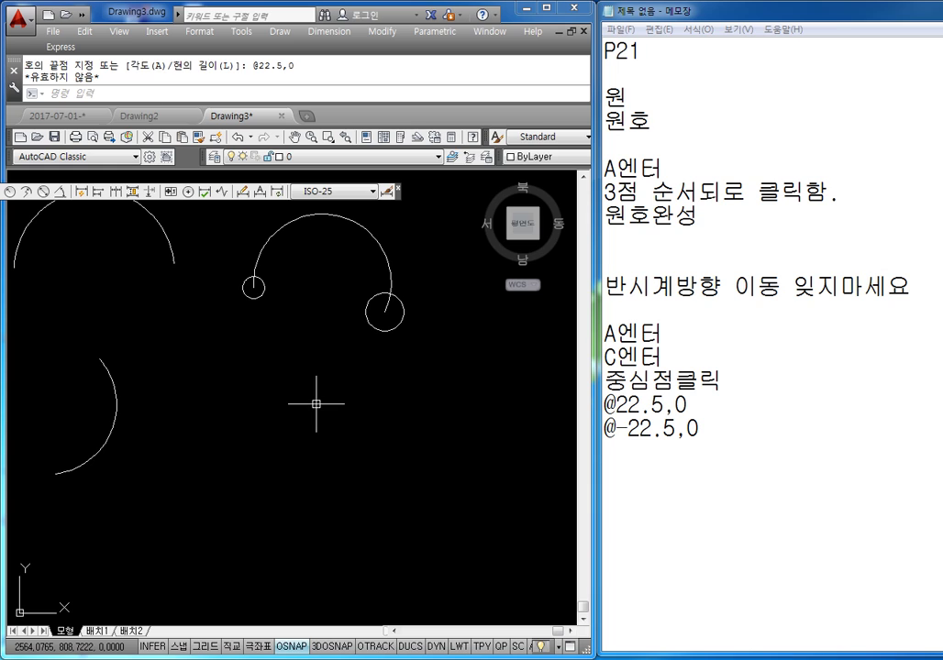
key(Escape)
key(Escape)
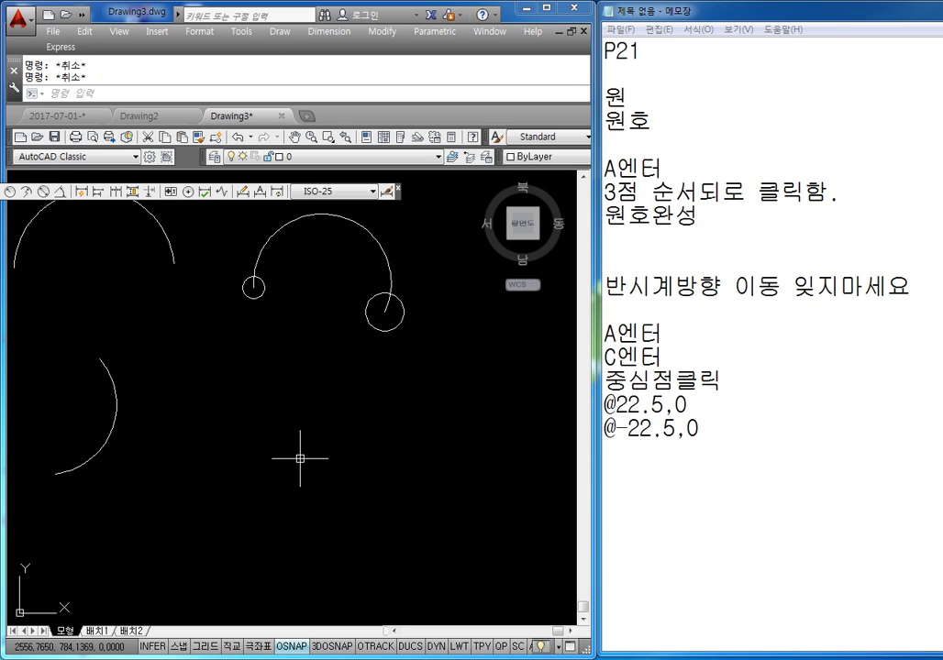
text(ㅈa)
key(Return)
key(Escape)
text(a)
key(Return)
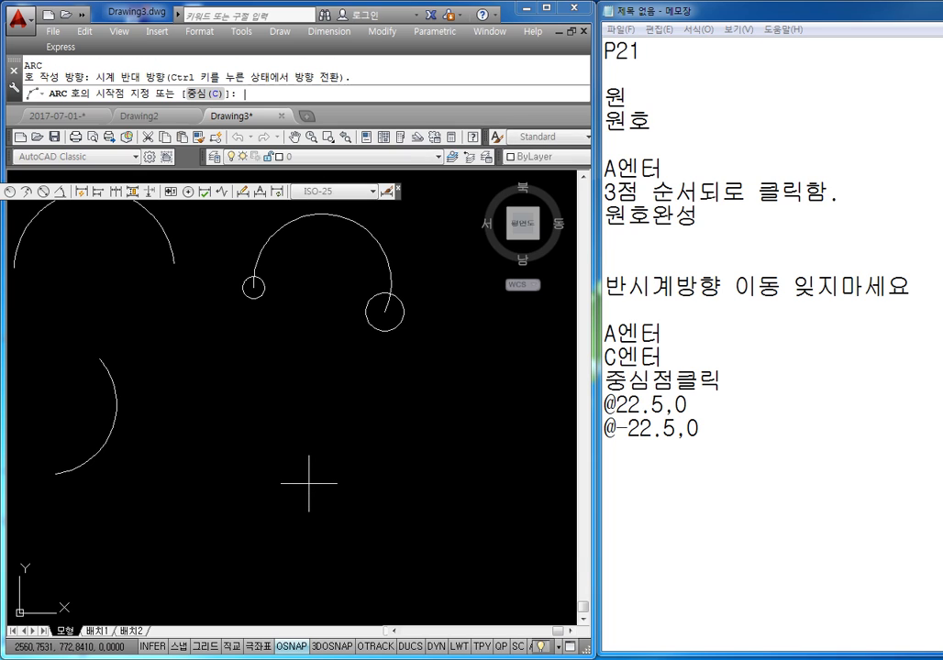
text(c)
key(Return)
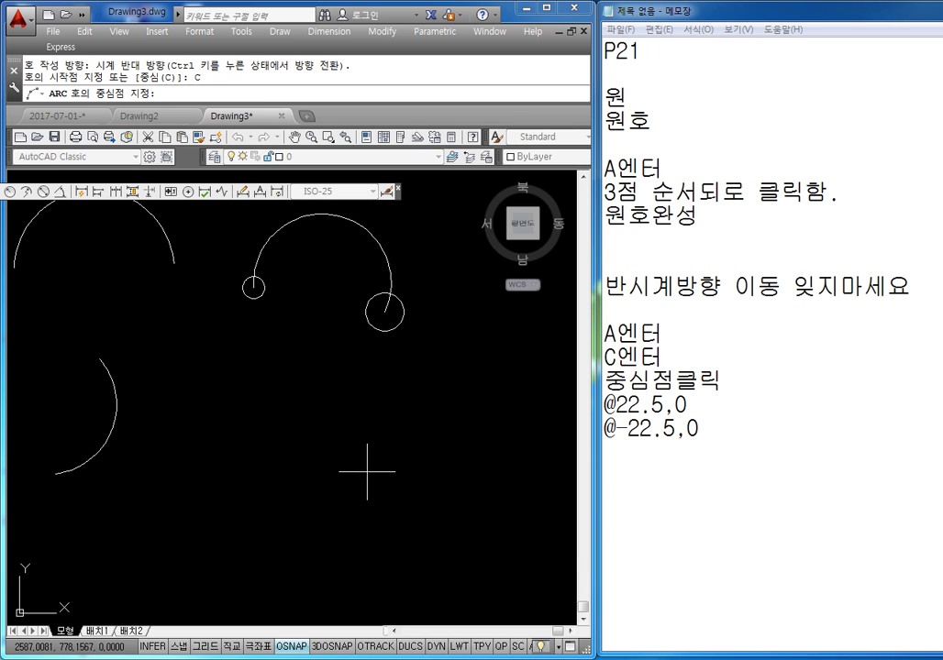
click(305, 451)
text(@)
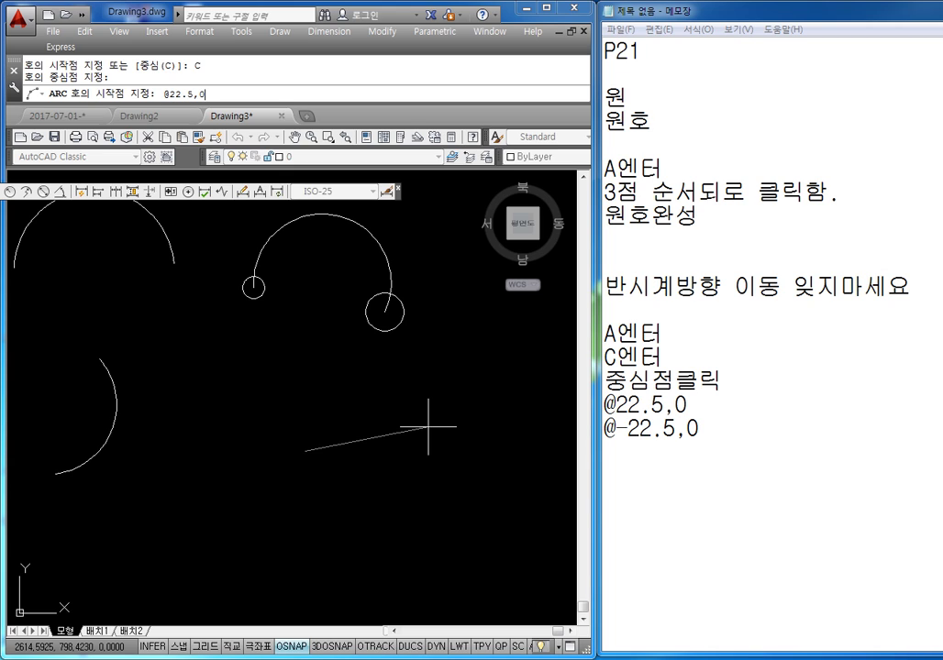
text(22.5,0)
key(Return)
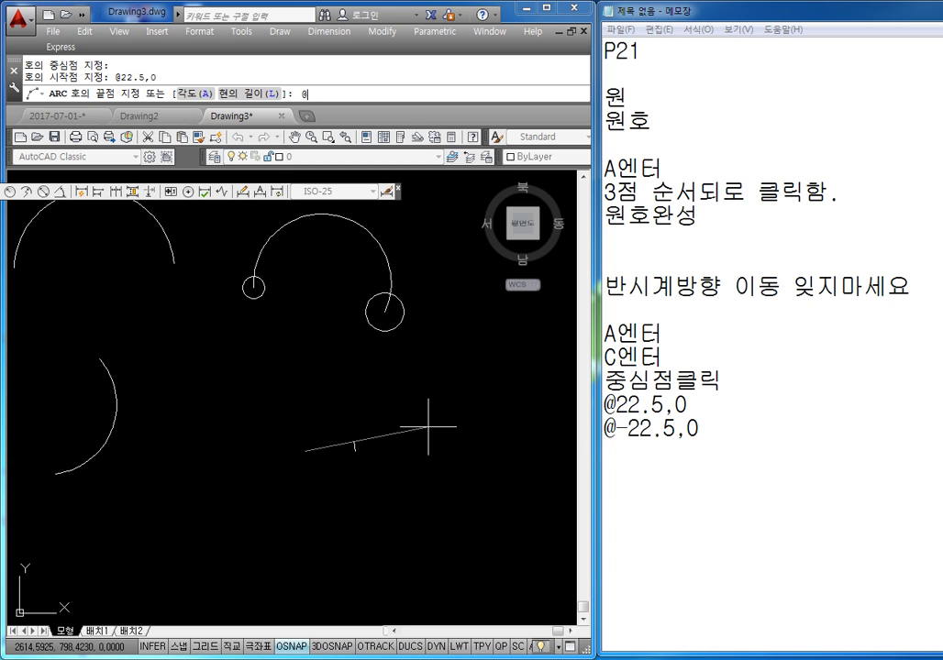
text(@-22.5,0)
key(Return)
key(Escape)
key(Escape)
scroll(357, 368, up, 4)
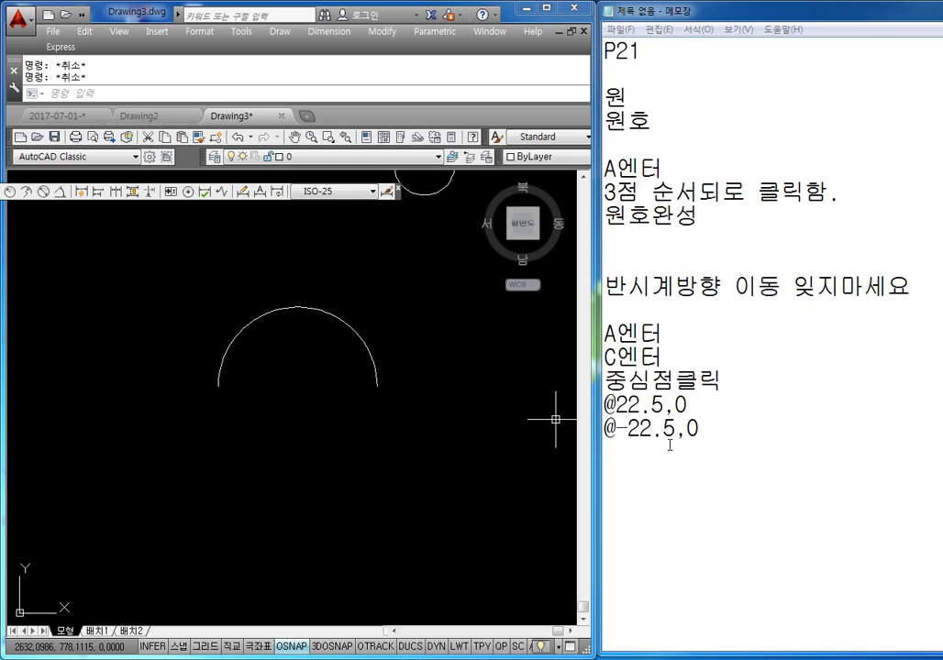
Step: In Notepad, add the closing line "자동종료" below "@-22.5,0"
click(631, 455)
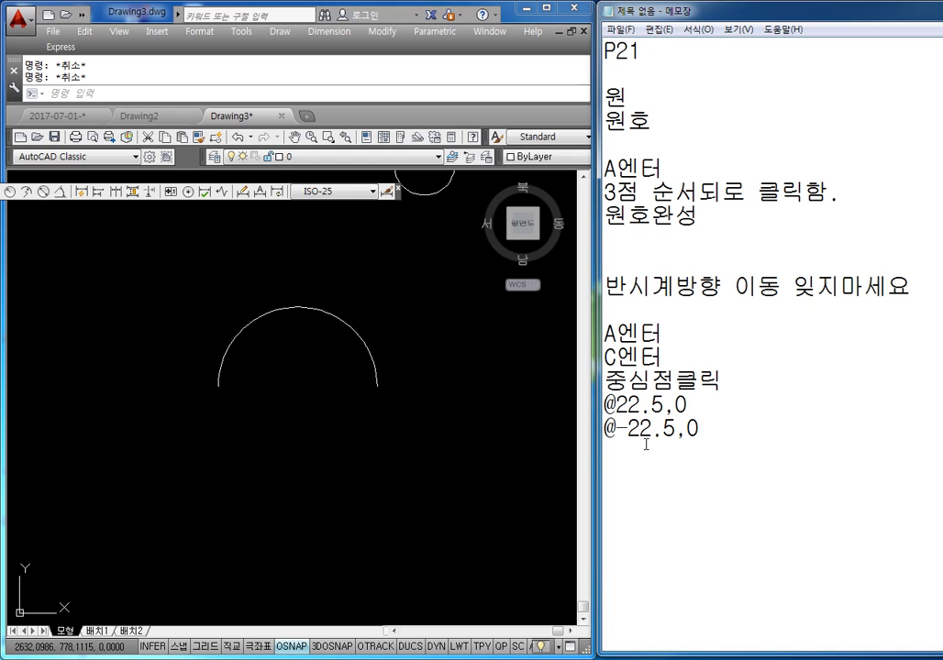
text(자동조)
text(종료)
key(Return)
scroll(429, 481, down, 3)
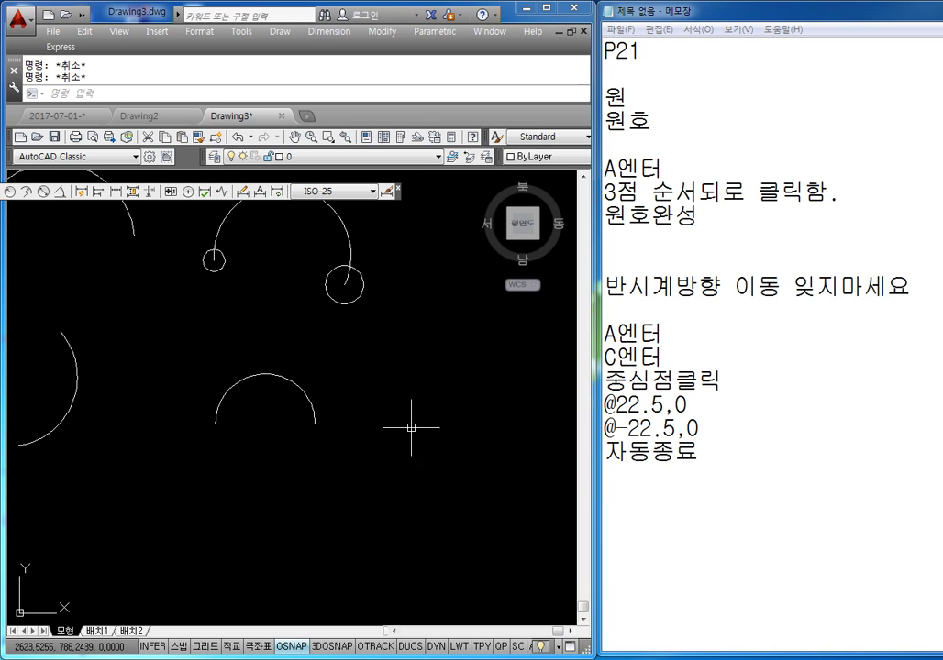
middle_drag(411, 427, 400, 418)
text(AQ)
key(Escape)
key(Escape)
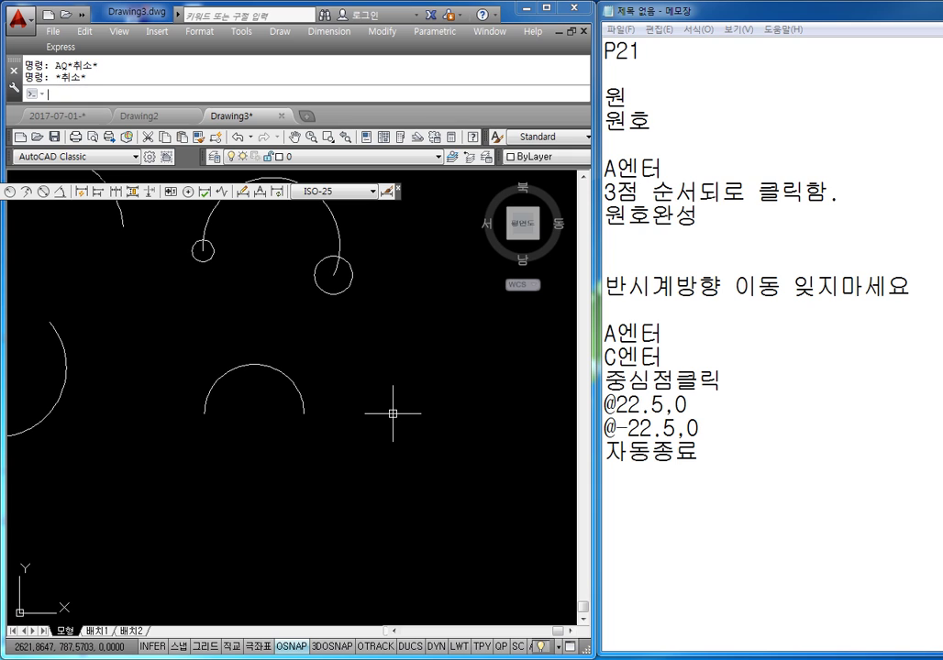
Step: In AutoCAD, draw a three-point arc right of the semicircle, going counterclockwise from its upper end around the left side to its lower end
text(a)
key(Return)
click(421, 384)
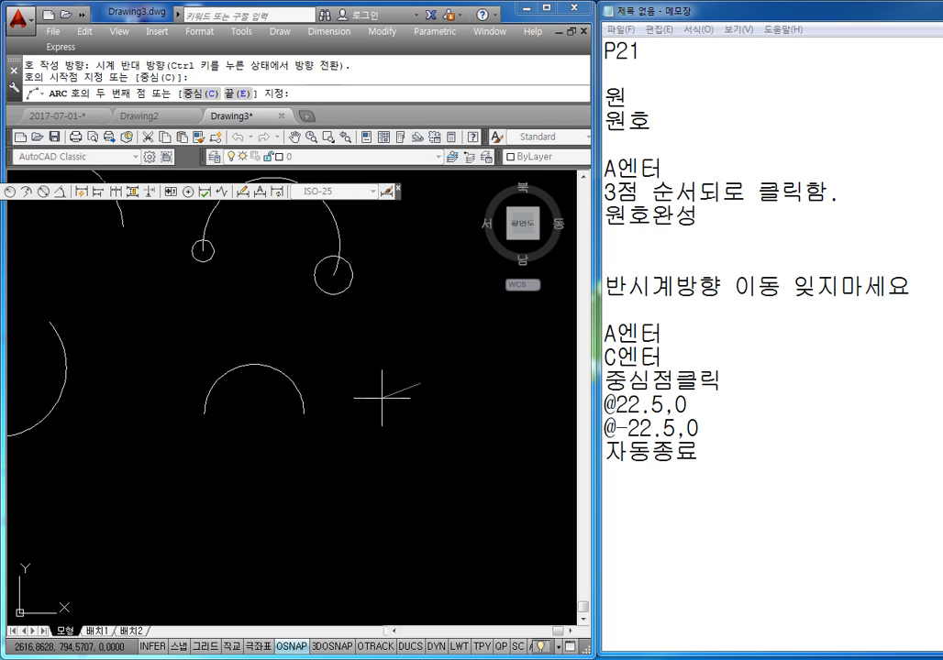
click(365, 434)
click(409, 495)
key(Escape)
Step: Mark the upper and lower ends of the new three-point arc with small circles centred on its endpoints
middle_drag(332, 407, 319, 377)
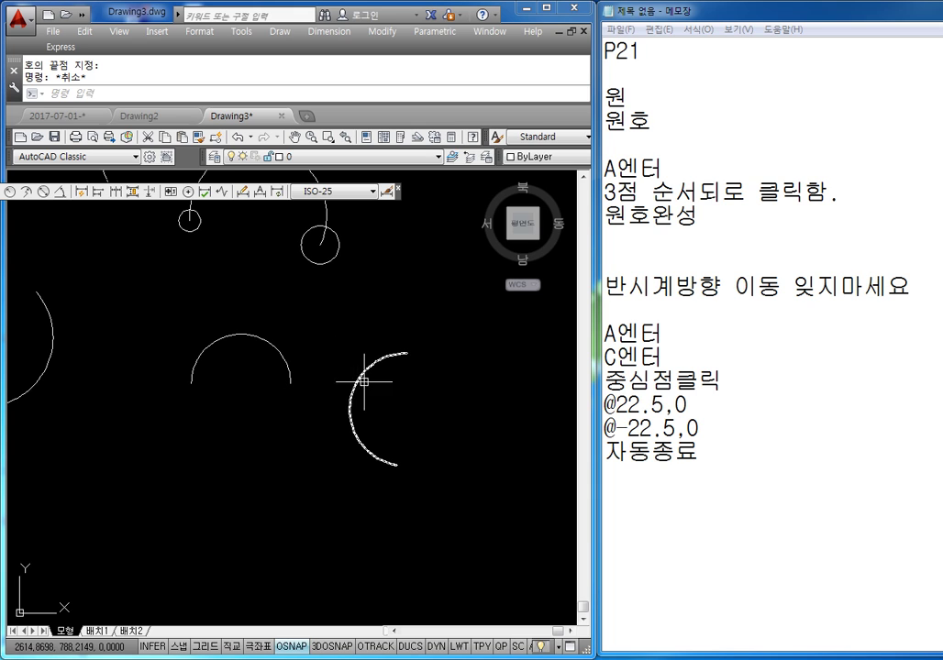
text(c)
key(Return)
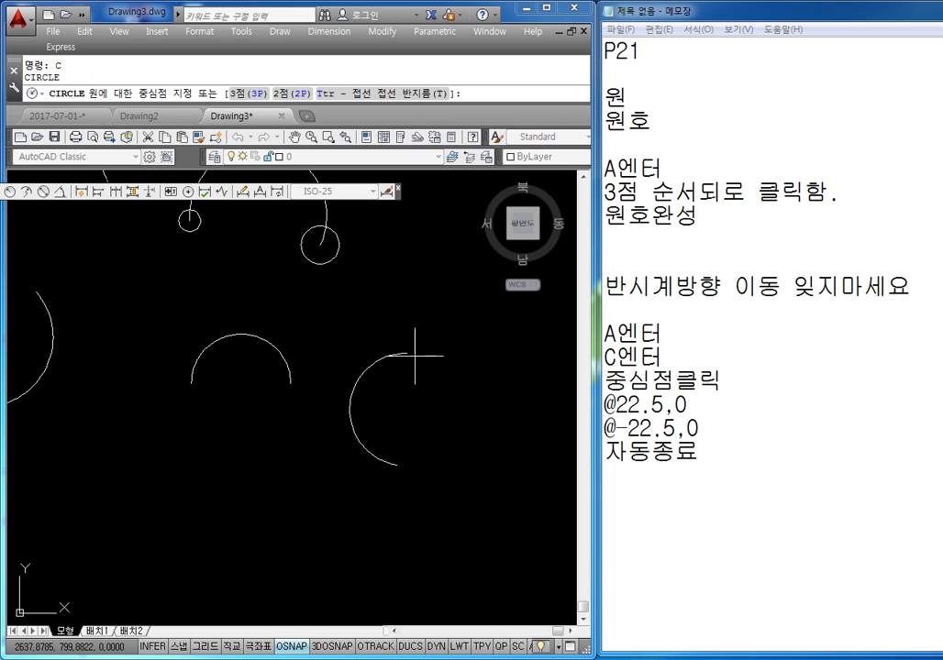
click(409, 350)
key(Return)
key(Return)
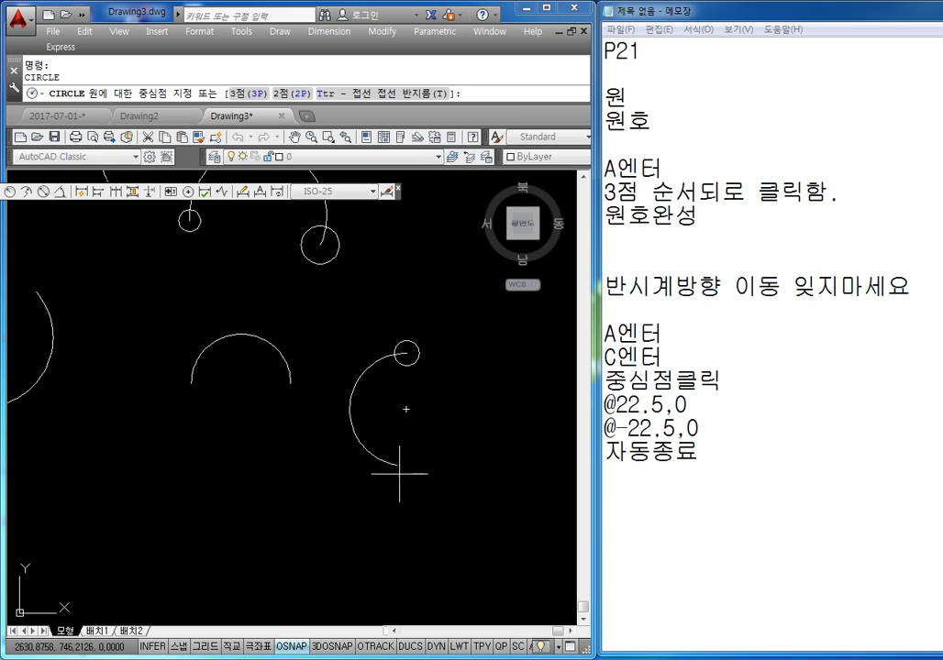
click(397, 463)
key(Return)
key(Escape)
key(Escape)
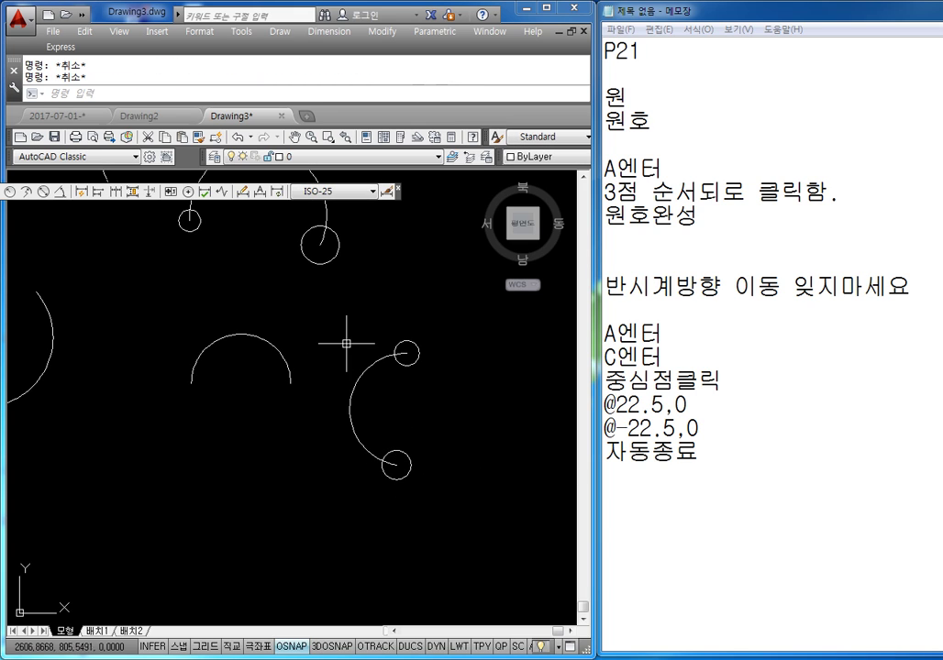
Step: In Notepad, start a third block of notes below "자동종료" with the line "A엔터"
middle_drag(383, 457, 376, 425)
click(655, 487)
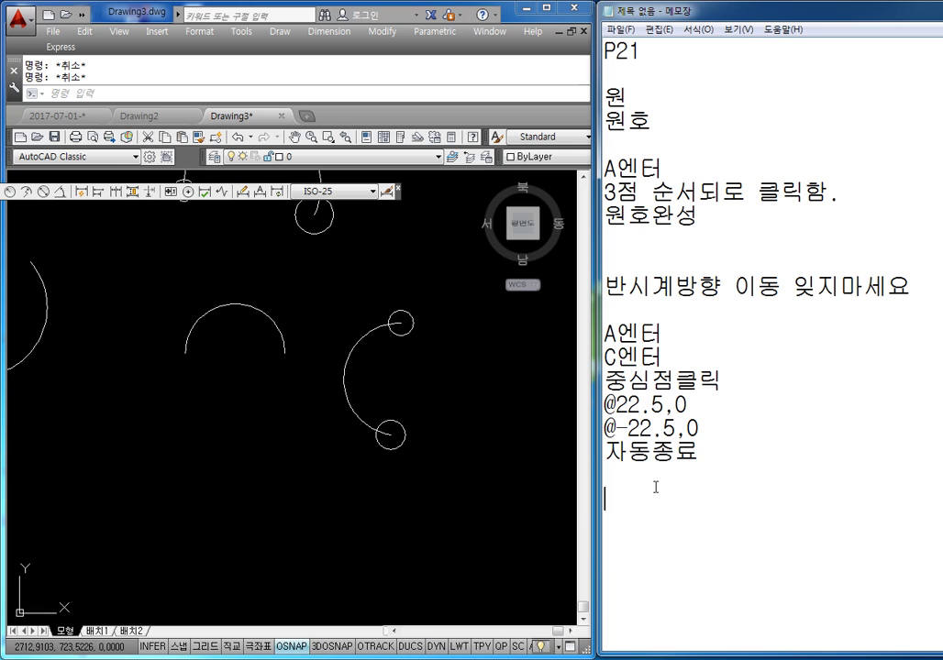
key(Return)
key(Return)
key(Return)
key(Return)
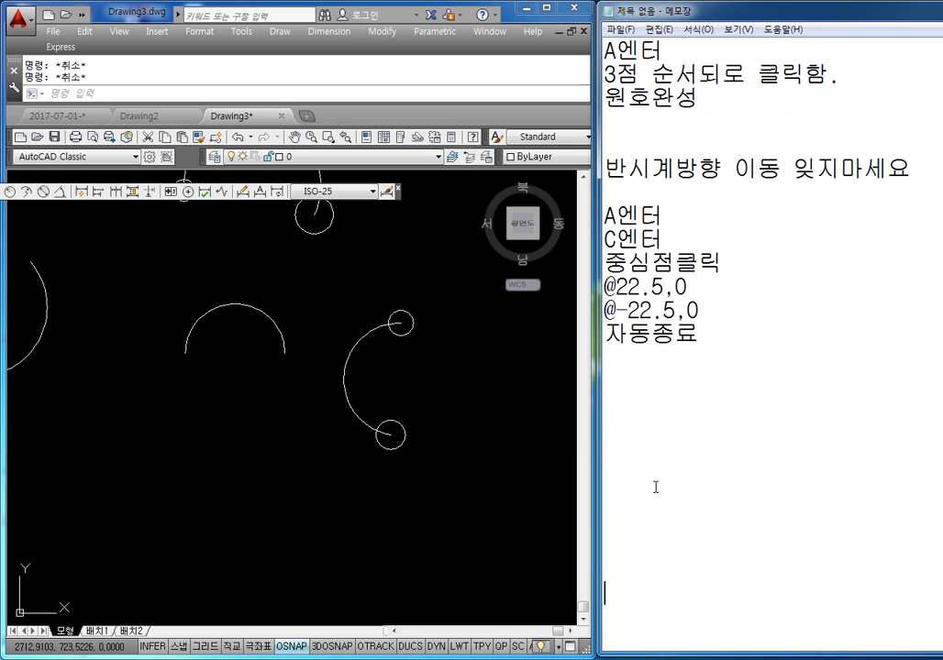
text(ㅁ)
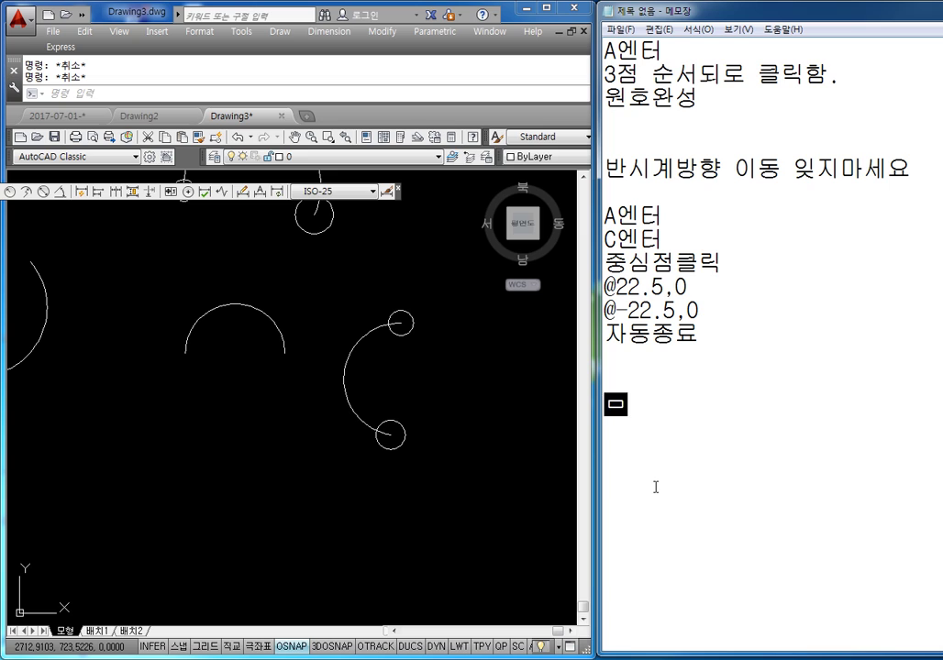
key(BackSpace)
key(Hangul)
text(ADP)
key(BackSpace)
key(BackSpace)
key(Hangul)
text(엔터)
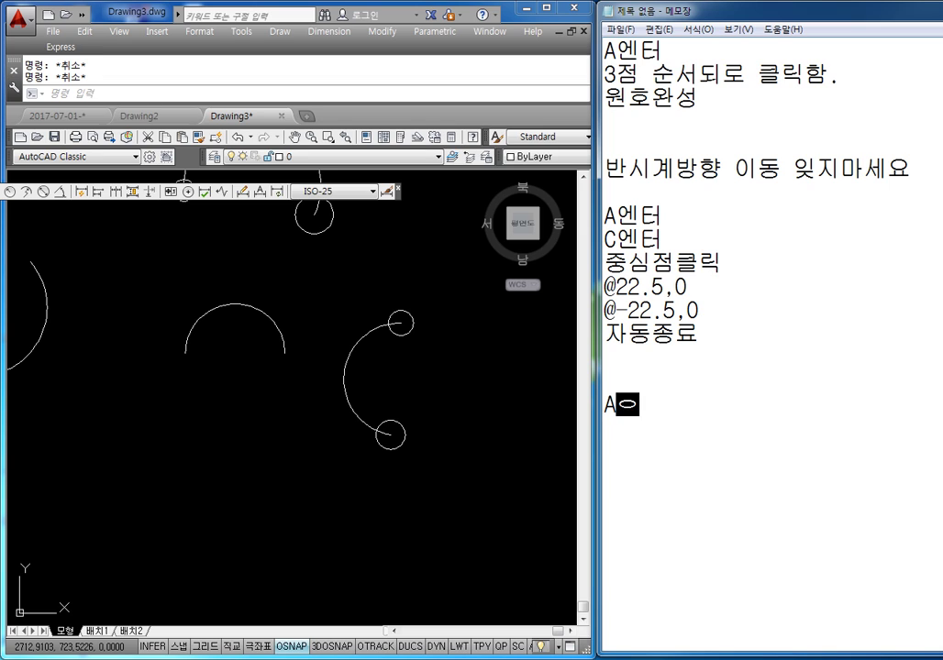
Step: Add the lines "C엔터" and "중심점클릭" to the third block of notes
text(CDP)
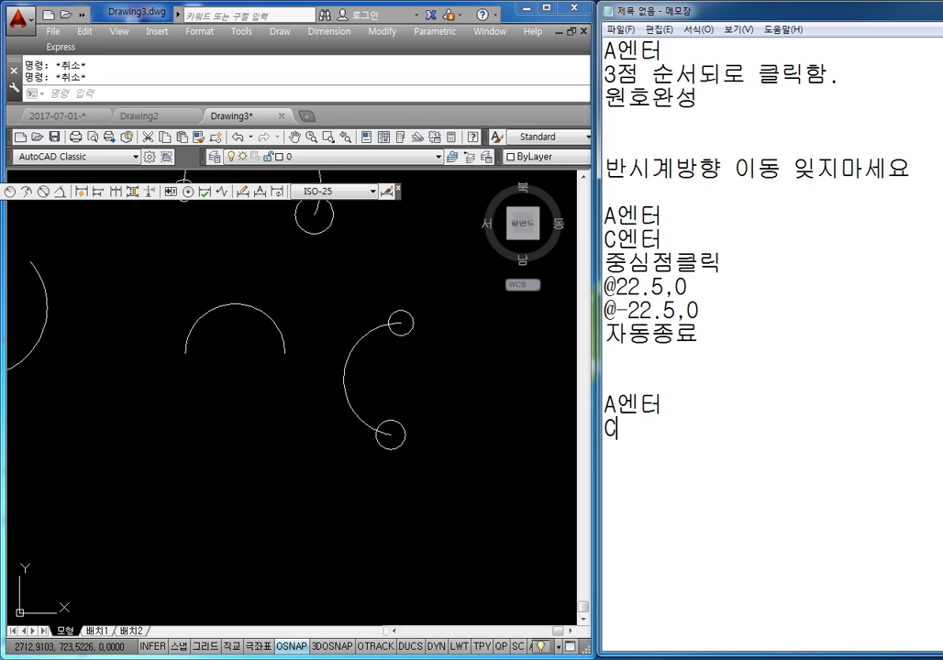
key(BackSpace)
key(BackSpace)
text(D)
key(Hangul)
text(ㅔ)
key(BackSpace)
key(BackSpace)
key(Hangul)
text(DPS)
key(BackSpace)
key(BackSpace)
key(BackSpace)
key(Hangul)
text(엔터)
key(Return)
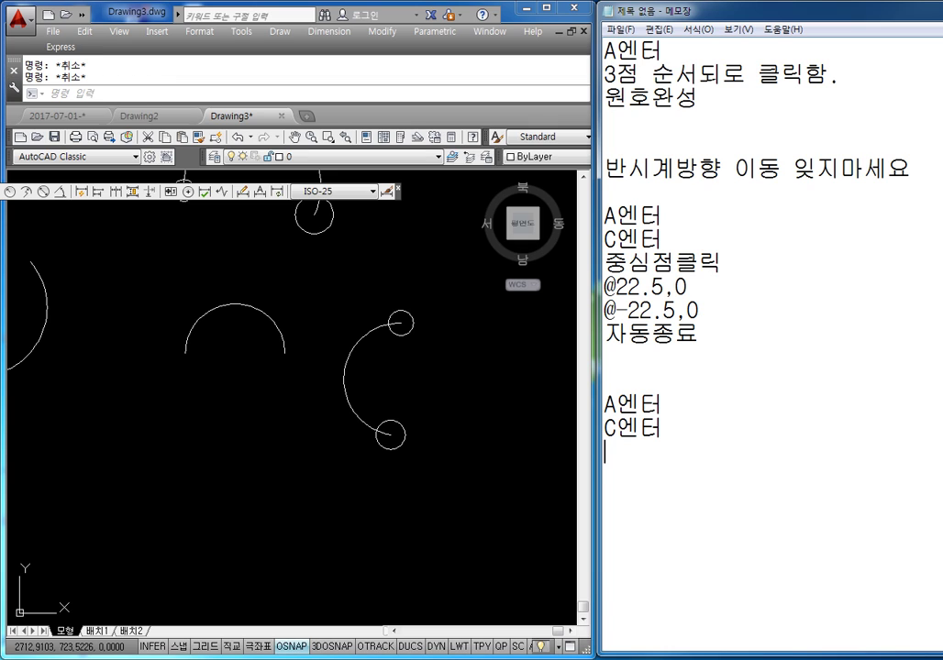
text(중시ㅁ점클릭)
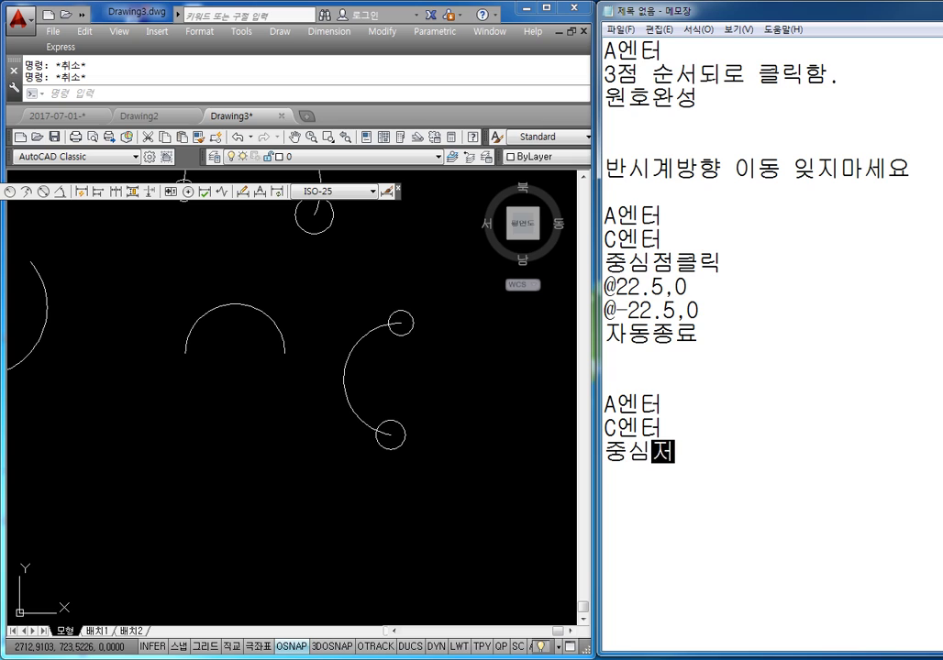
key(Return)
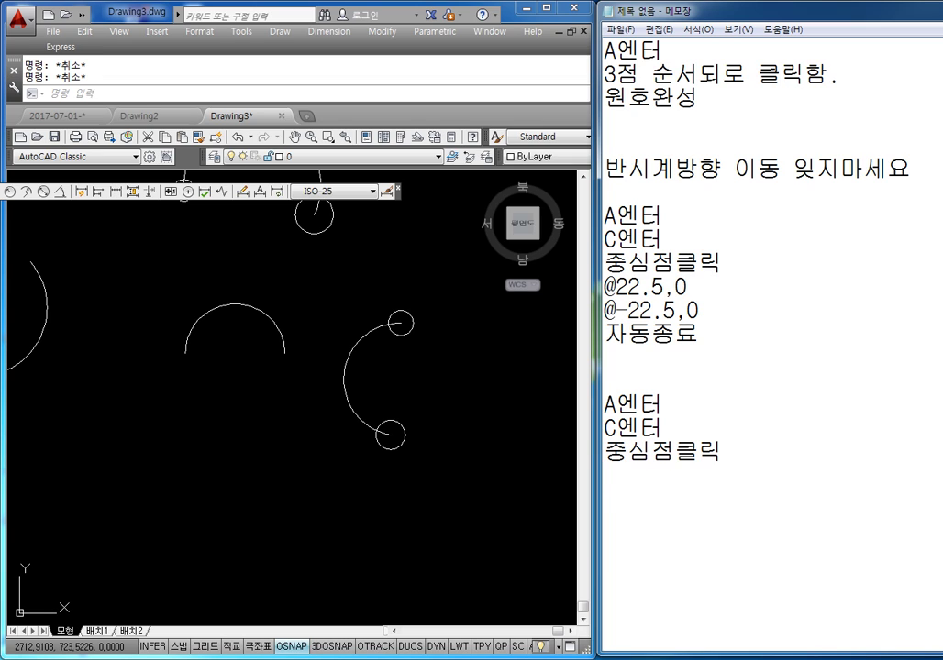
Step: Add the lines "@0,22.5" and "@0,-22.5" to the third block of notes
text(@0,22.5)
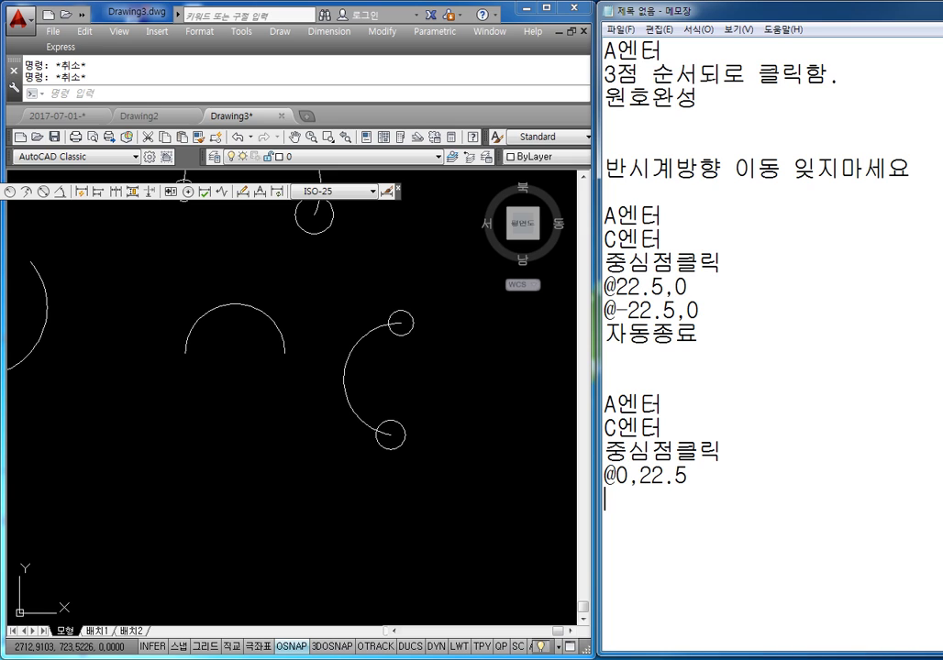
key(Return)
text(@0,-22.5)
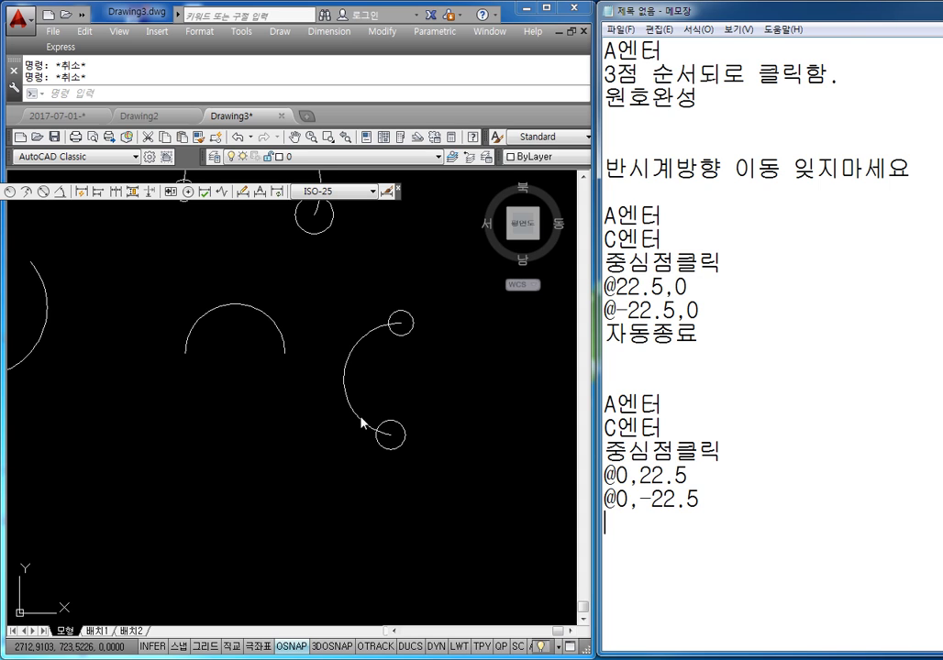
Step: In AutoCAD, draw an arc by centre below the existing semicircle, starting at @0,22.5 and ending at @0,-22.5
mouse_move(326, 406)
middle_down()
mouse_move(292, 404)
mouse_move(267, 454)
middle_up()
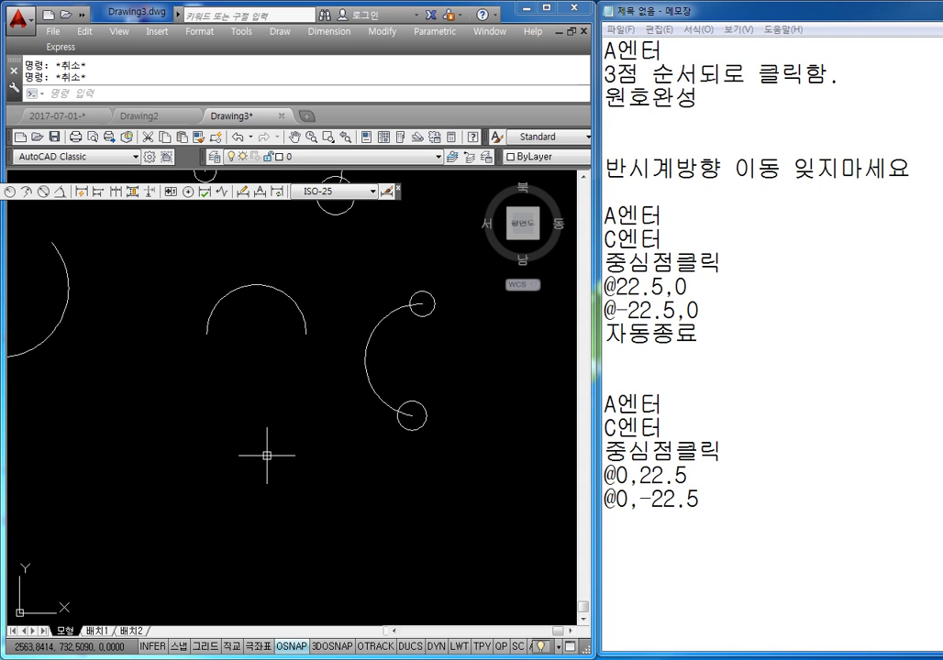
text(a)
key(Return)
text(c)
key(Return)
click(267, 495)
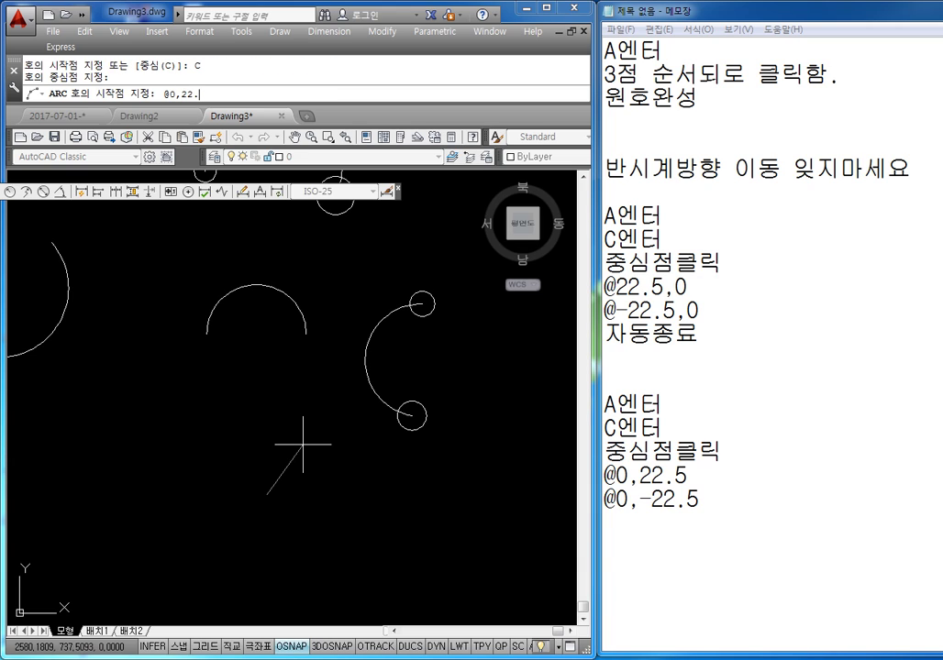
text(@0,22.5)
key(Return)
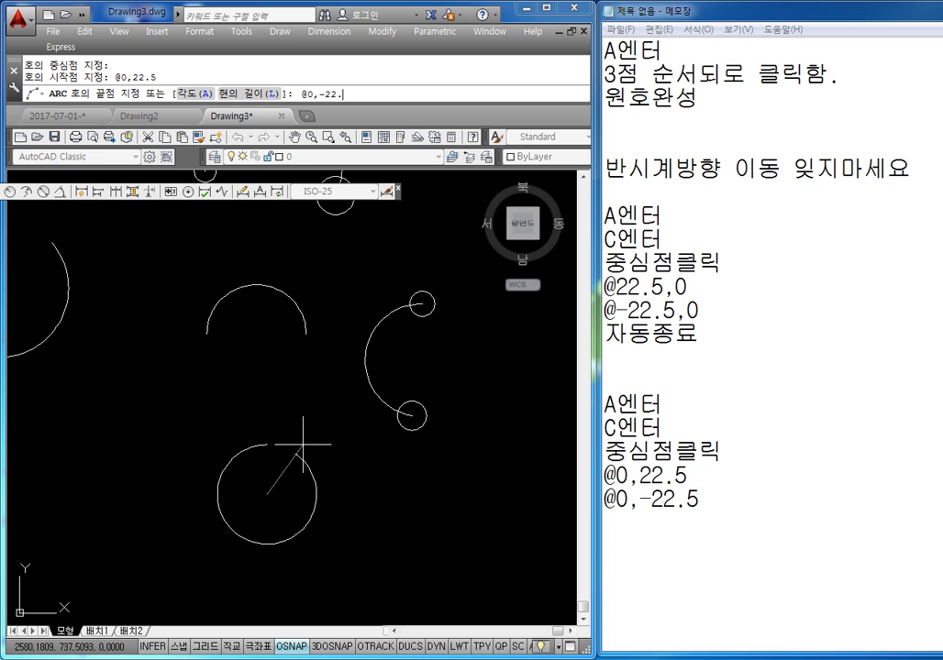
key(Return)
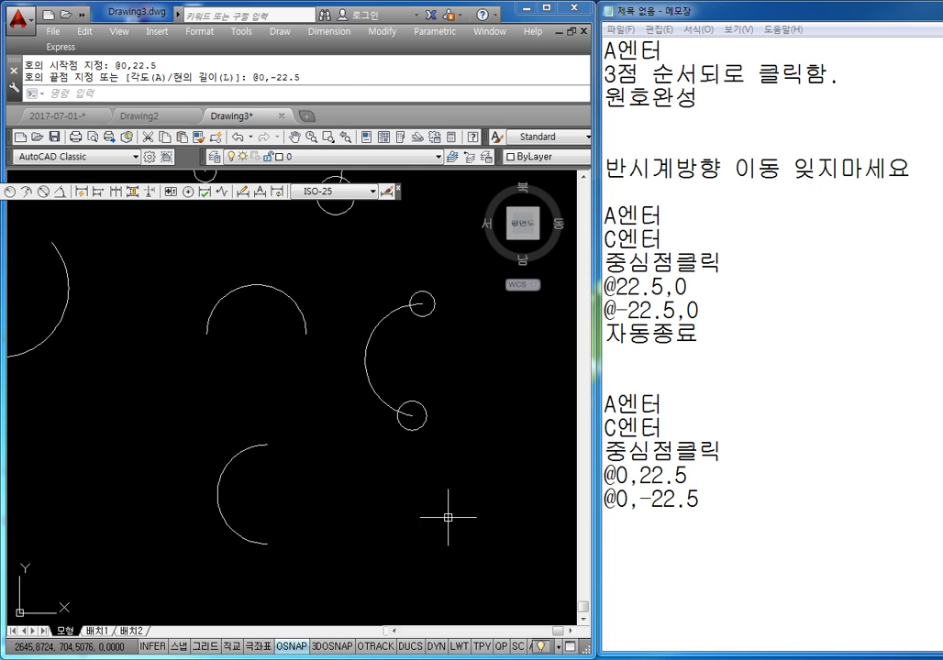
key(Escape)
Step: Draw a three-point arc right of the new semicircle, running counterclockwise from its left end through the bottom to its right end
middle_drag(359, 415, 369, 376)
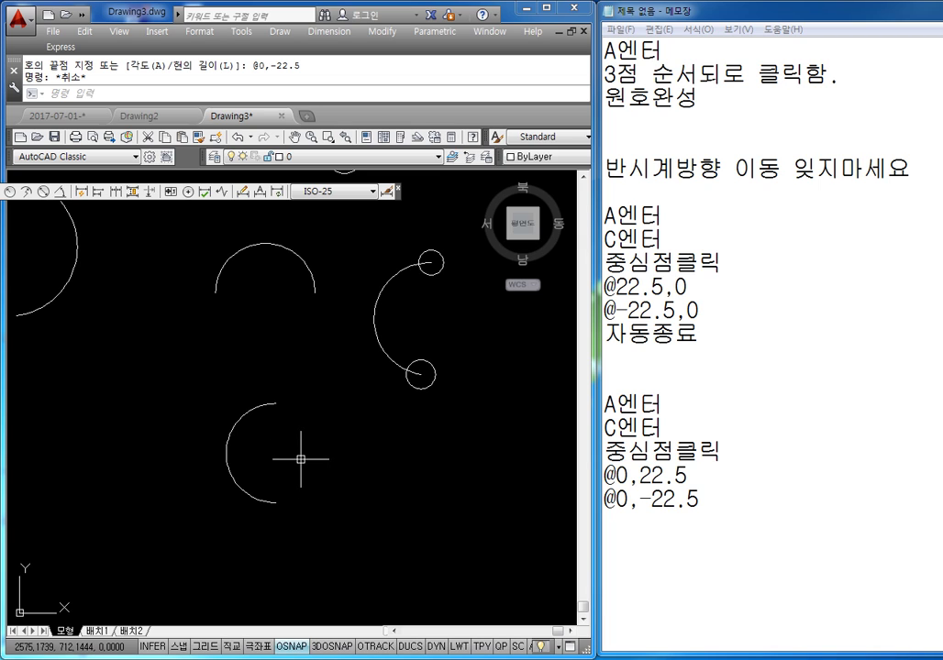
middle_drag(349, 494, 311, 481)
key(Escape)
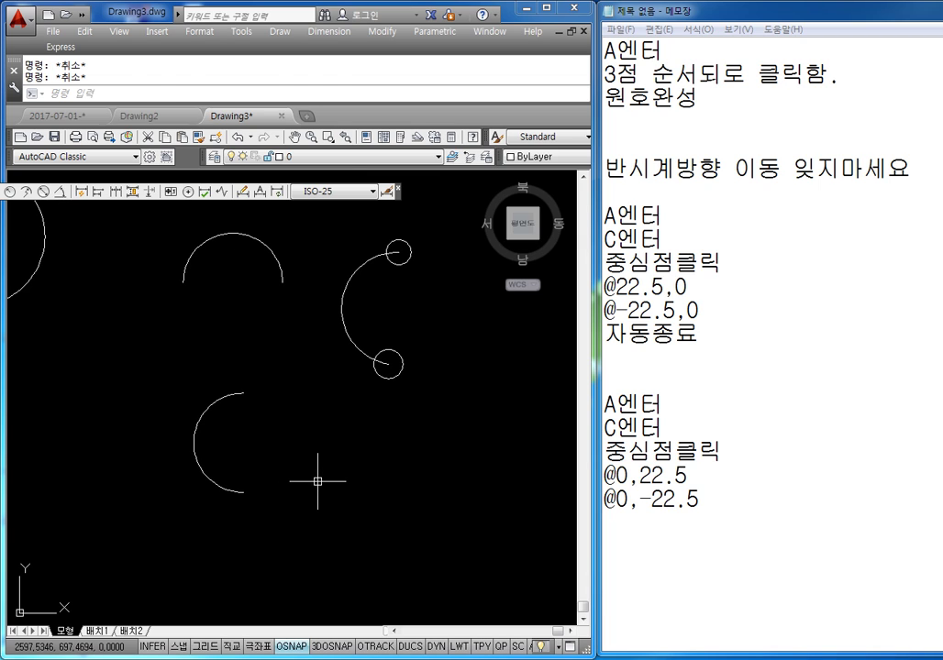
text(a)
key(Return)
click(323, 478)
click(359, 507)
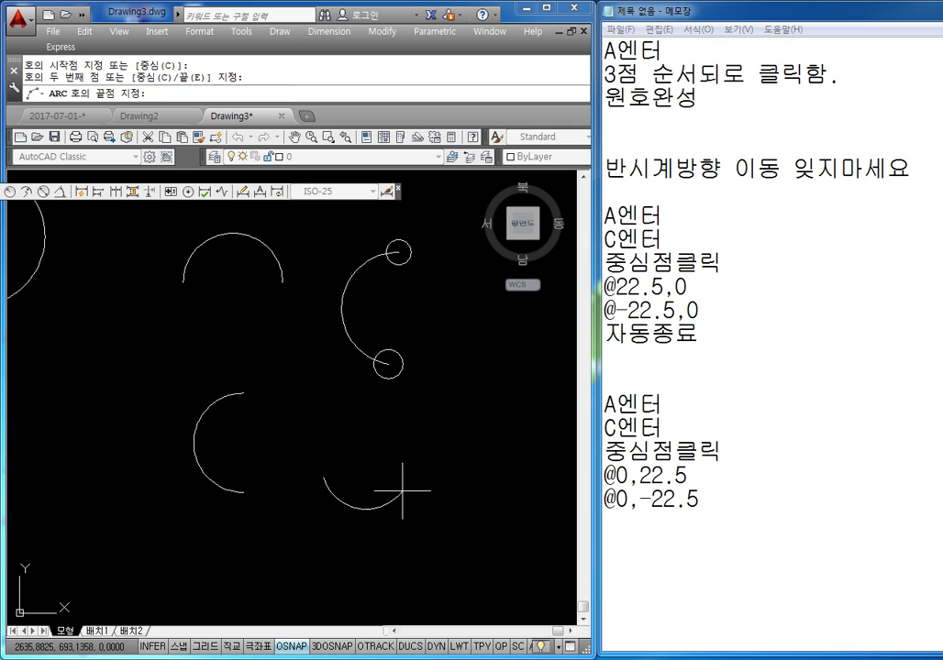
click(396, 462)
key(Escape)
key(Escape)
Step: Mark the starting left end of the U-shaped arc with a small circle centred on that endpoint
text(c)
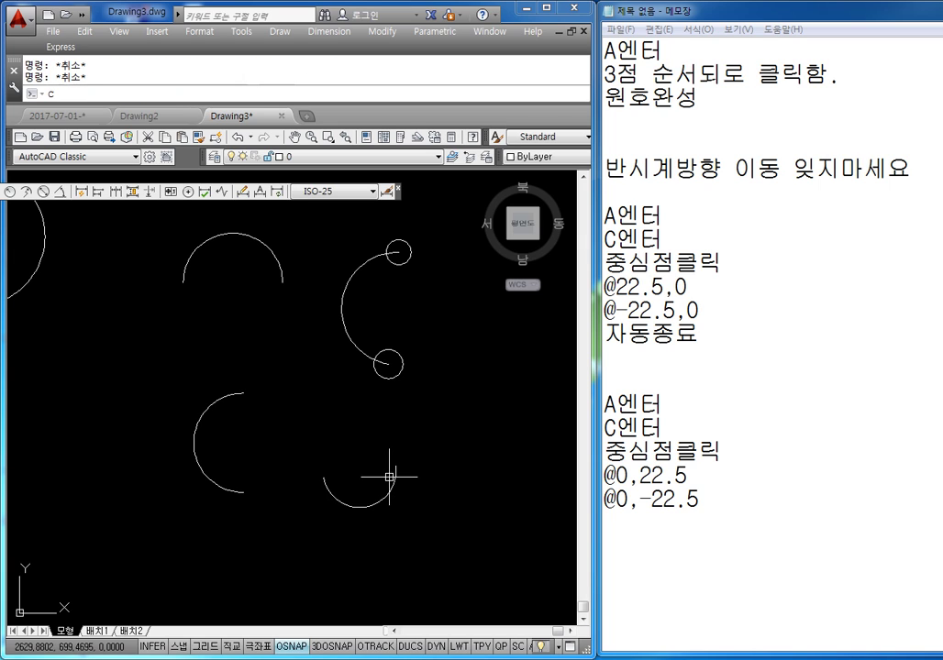
key(Return)
click(324, 478)
click(323, 468)
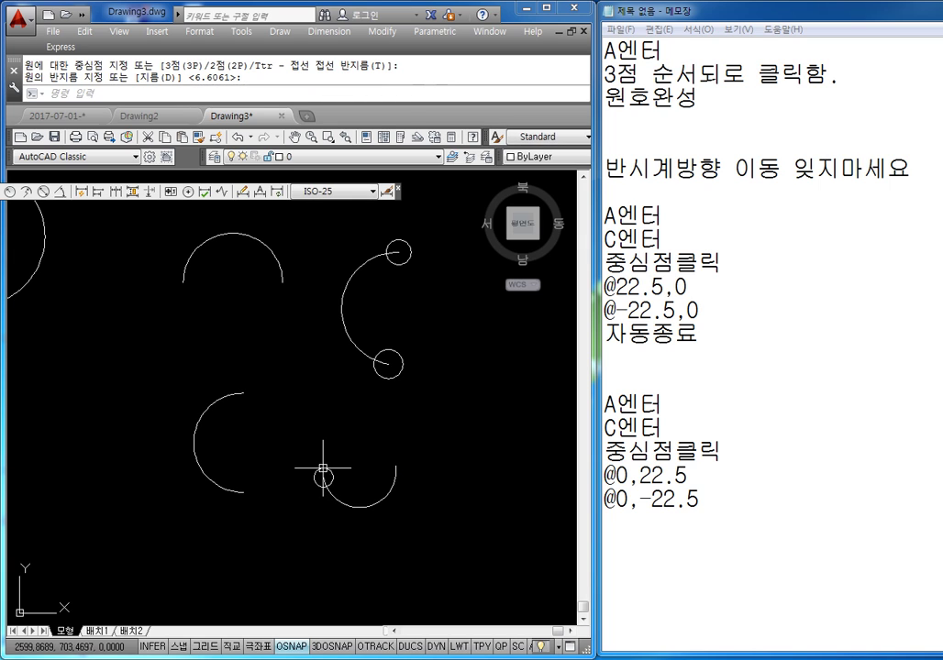
middle_drag(435, 450, 407, 459)
key(Escape)
key(Escape)
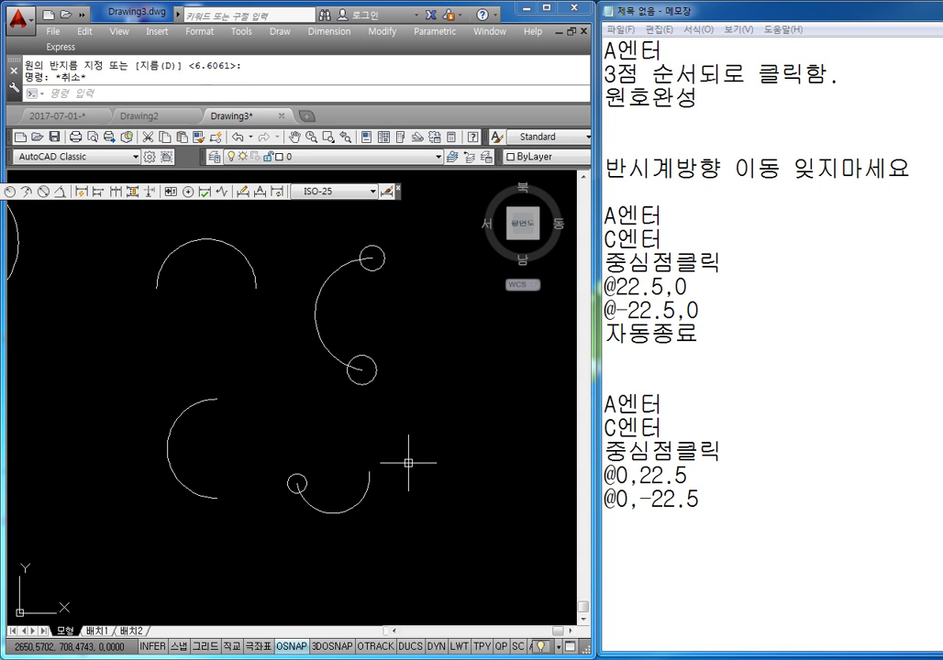
Step: Draw a three-point arc right of the U-shaped one, counterclockwise from its lower end around the right side to its upper end
text(ㅋ)
key(BackSpace)
text(a)
key(Return)
click(413, 521)
click(448, 463)
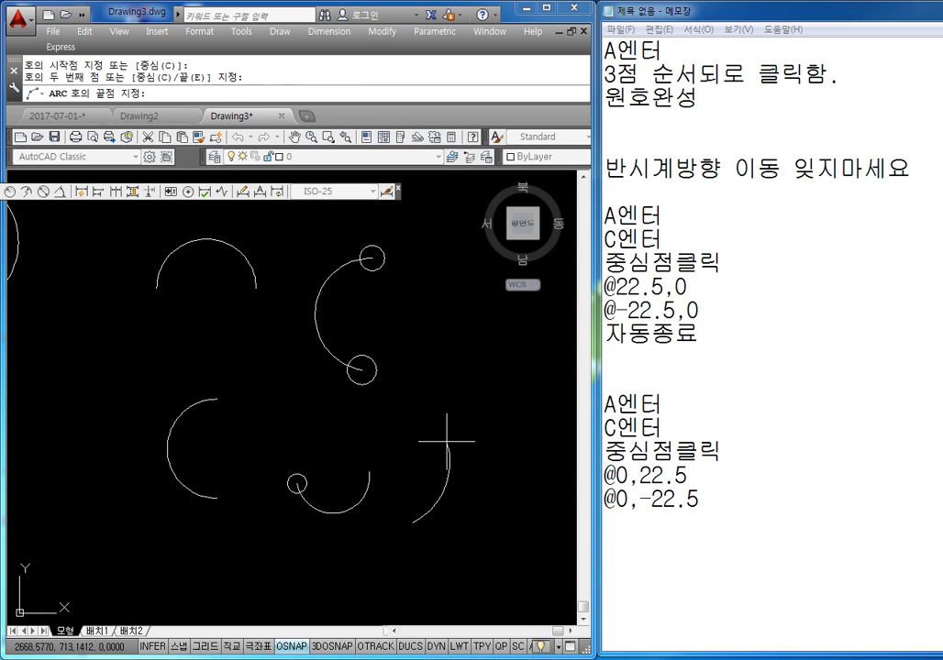
click(406, 414)
key(Escape)
key(Escape)
Step: Mark the lower starting end of the right-bulging arc with a small circle centred on it
text(c)
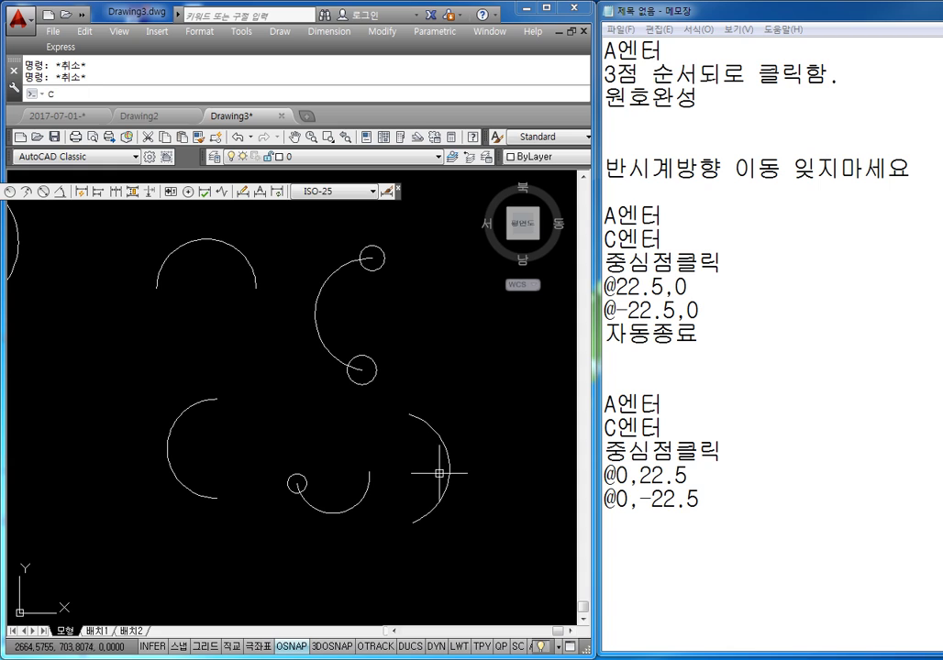
key(Return)
click(412, 523)
click(413, 523)
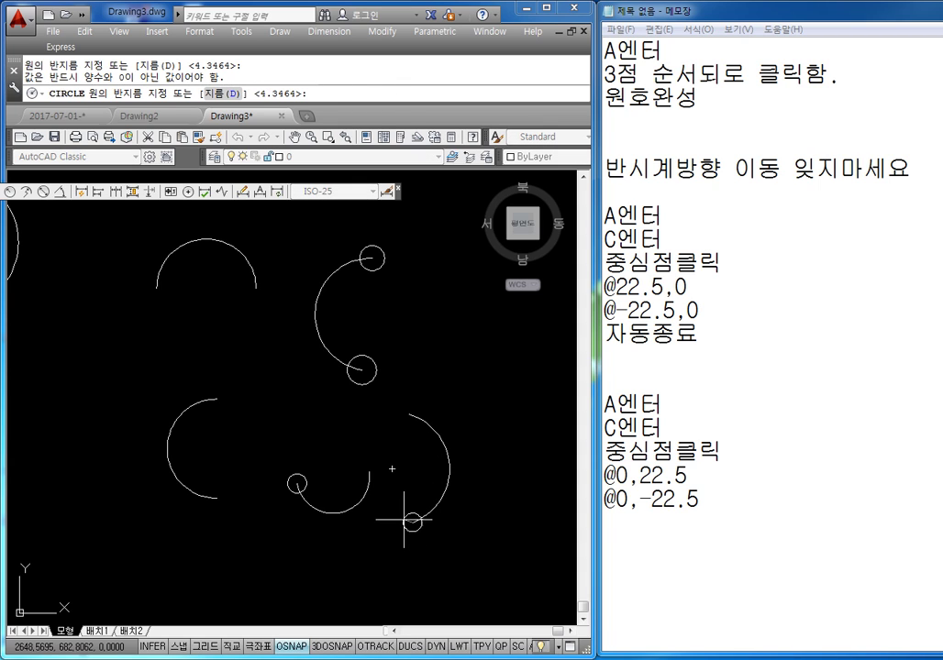
click(406, 535)
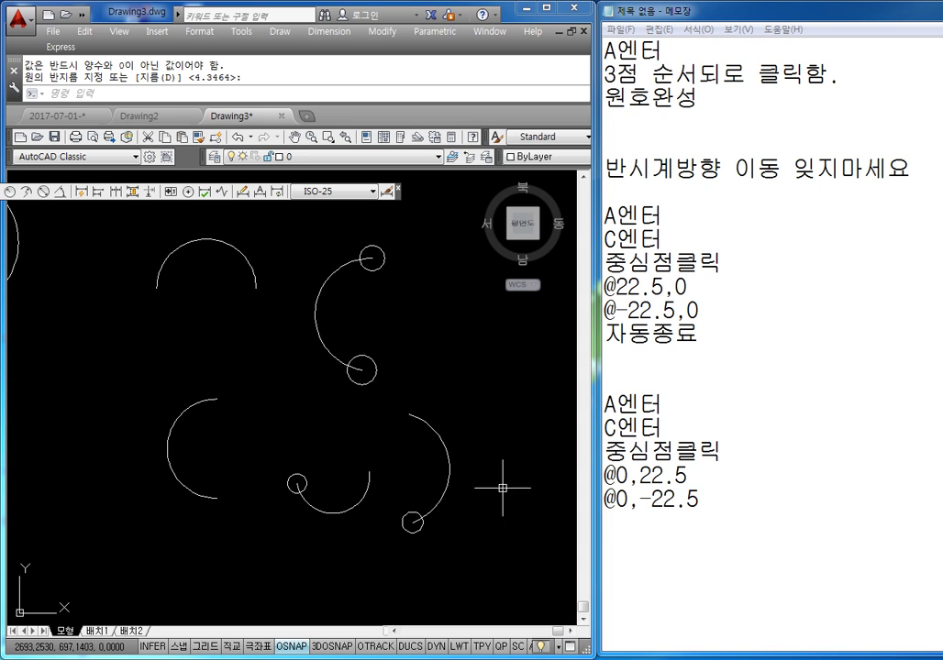
mouse_move(430, 505)
middle_down()
mouse_move(370, 427)
mouse_move(409, 452)
middle_up()
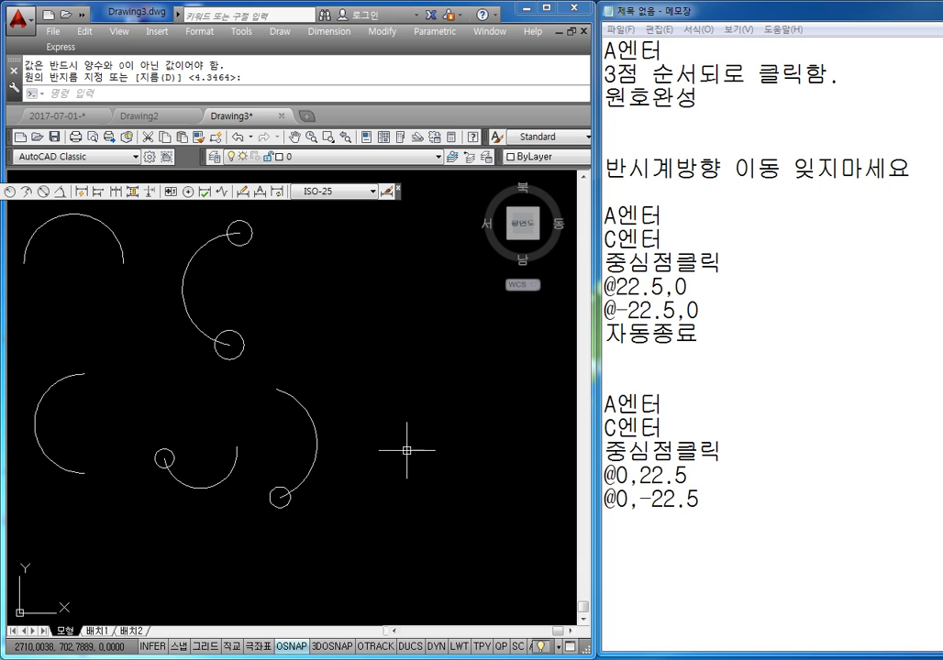
scroll(405, 440, down, 2)
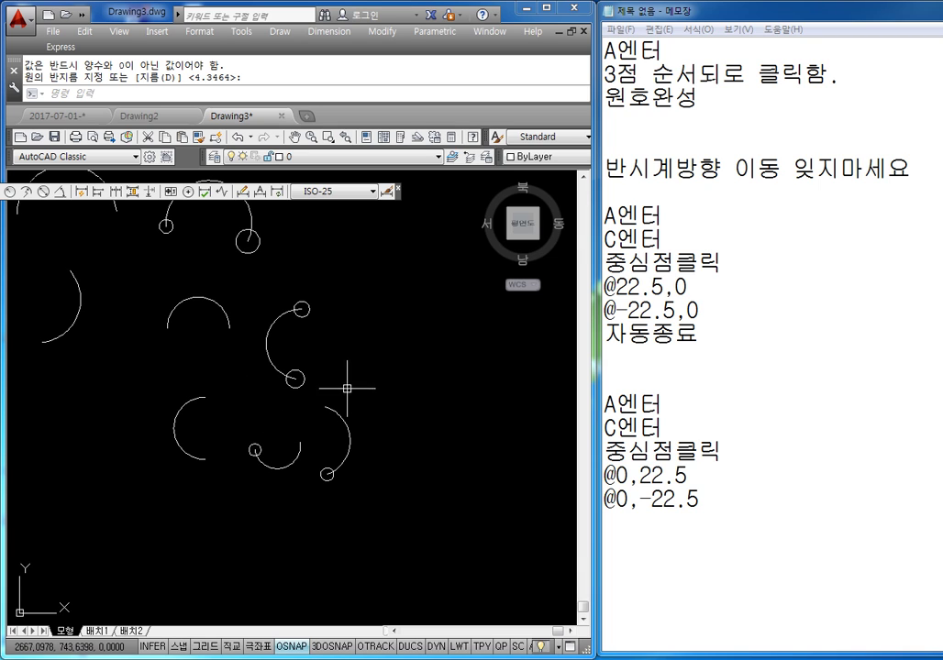
middle_drag(394, 416, 379, 414)
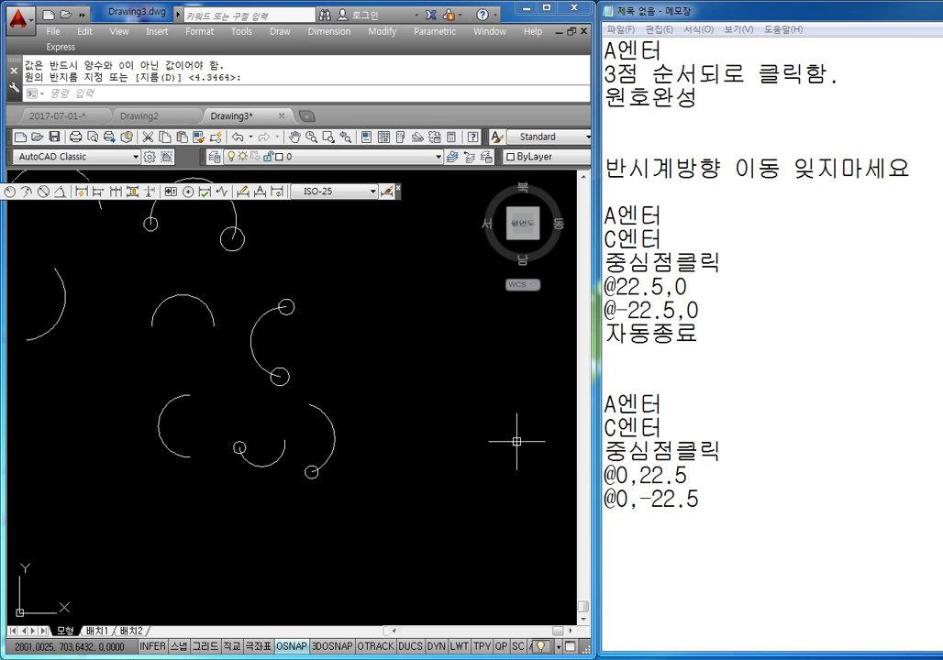
mouse_move(475, 416)
middle_down()
mouse_move(447, 425)
mouse_move(393, 414)
middle_up()
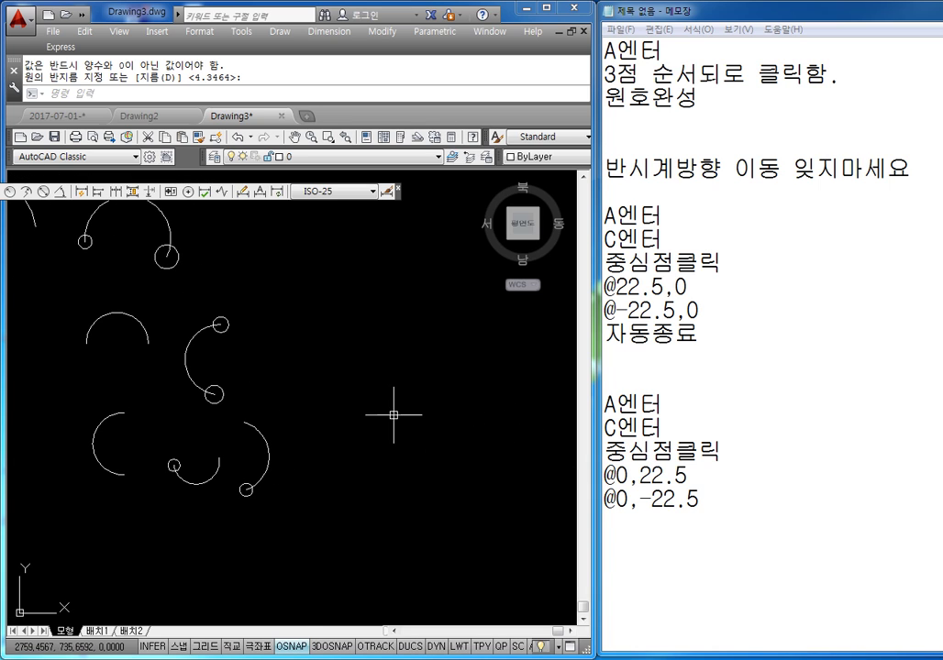
middle_drag(111, 298, 119, 297)
key(Escape)
key(Escape)
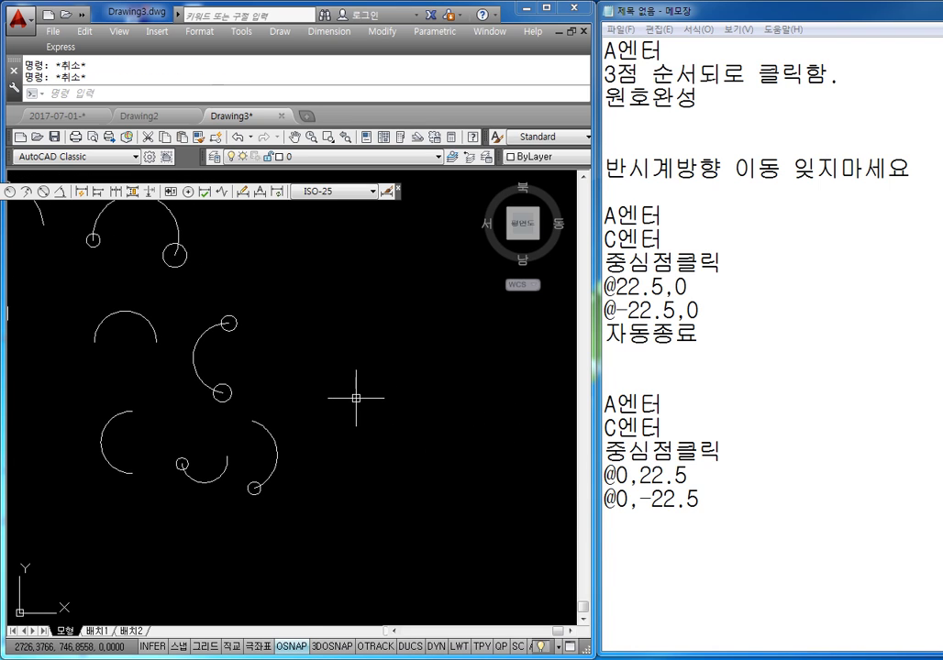
text(a)
key(Return)
text(C)
key(Return)
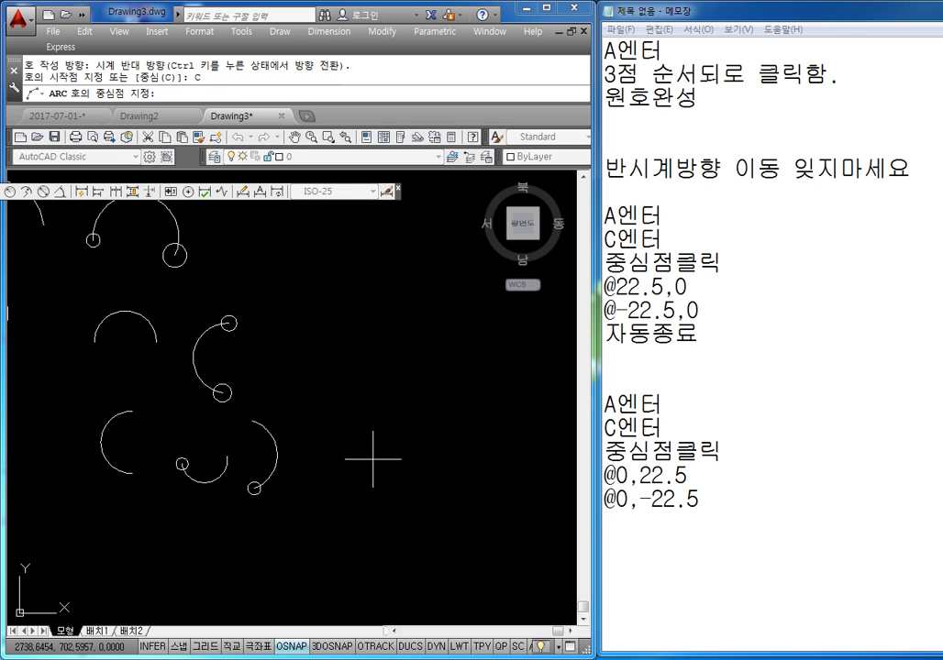
click(413, 348)
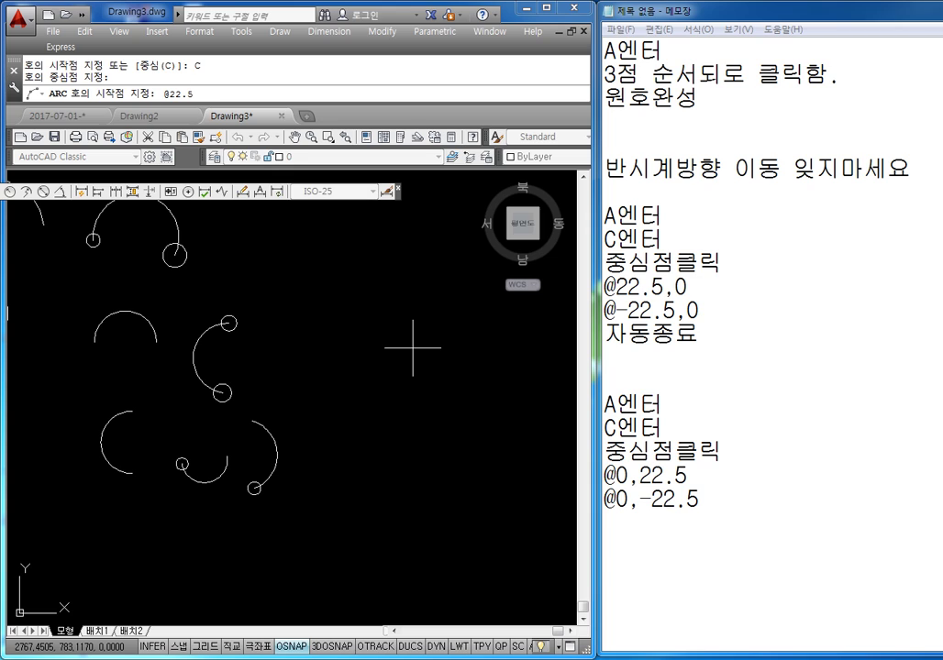
text(@22.5,0)
key(Return)
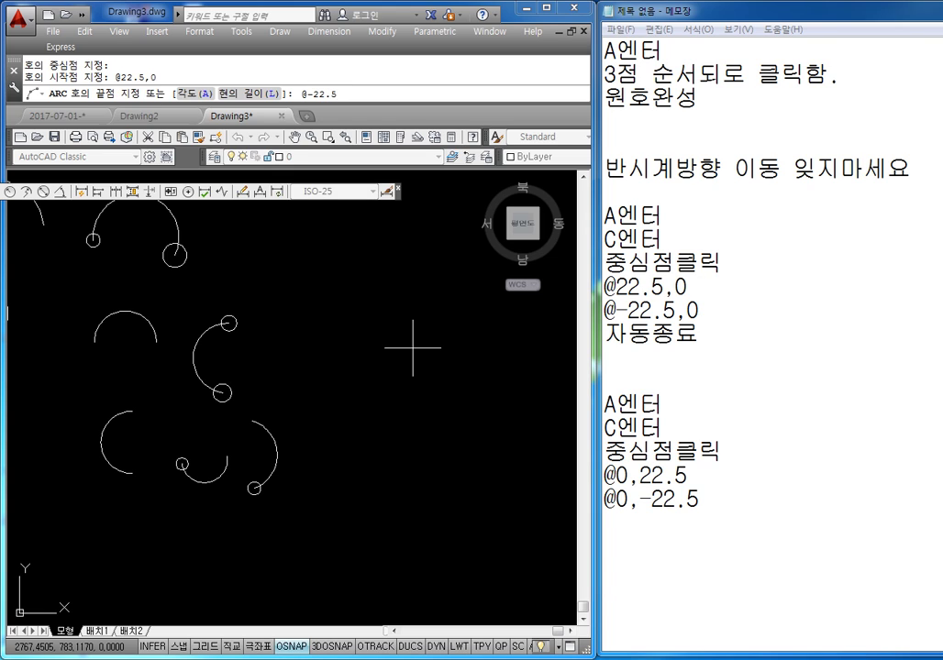
text(@-22.5,0)
key(Return)
key(Escape)
key(Escape)
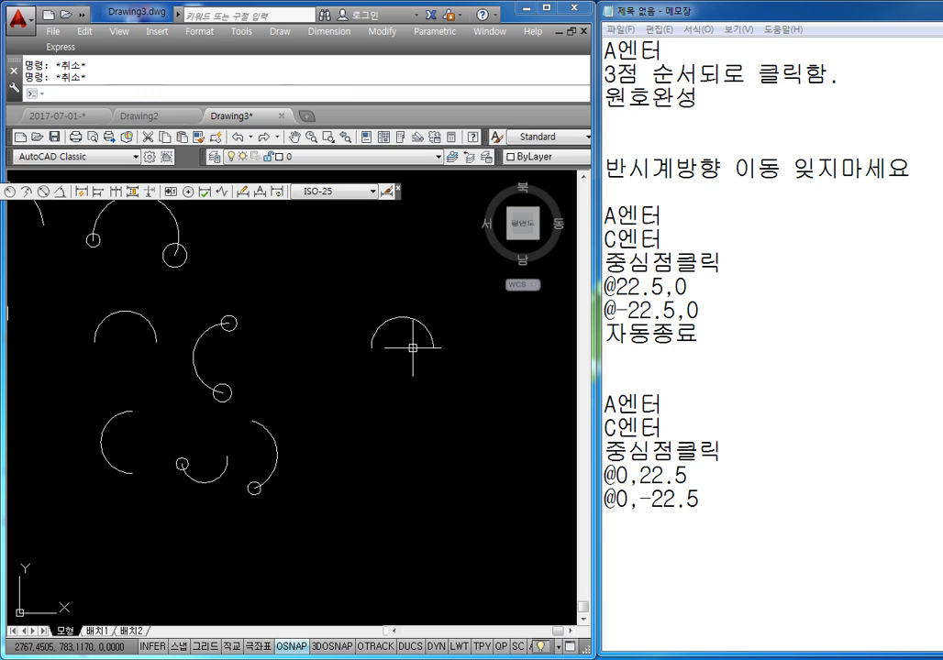
Step: Add a radius dimension to the new semicircle, placing its text outside the arc's upper left
scroll(412, 348, up, 5)
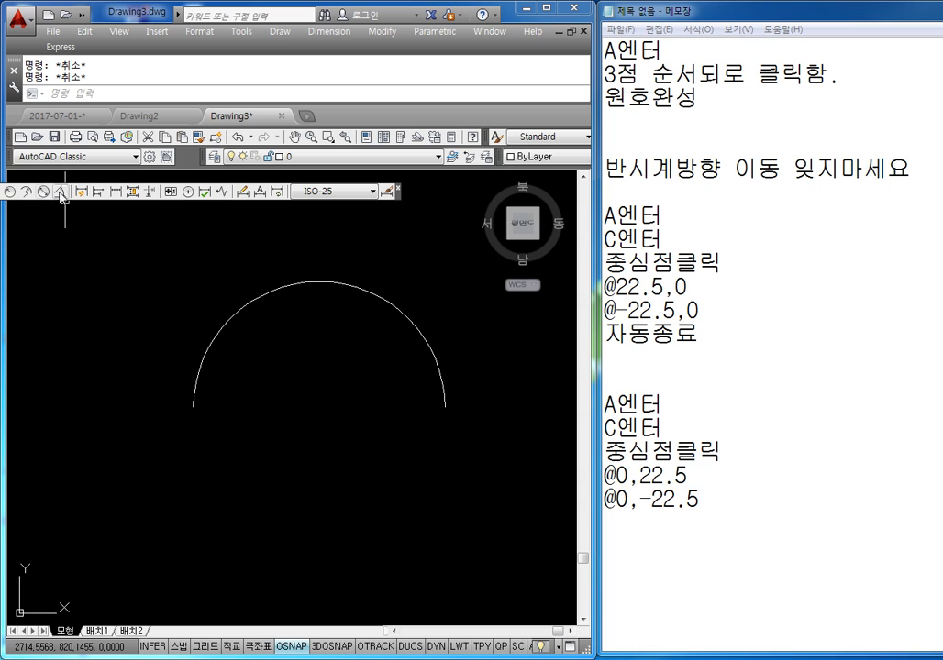
click(10, 192)
click(250, 301)
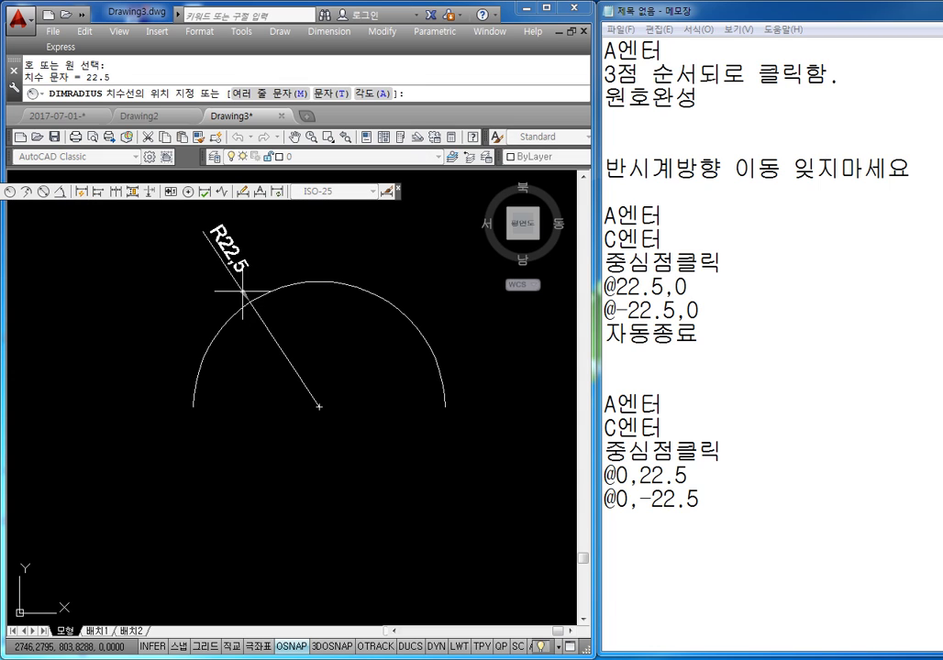
click(254, 278)
key(Escape)
scroll(349, 349, down, 2)
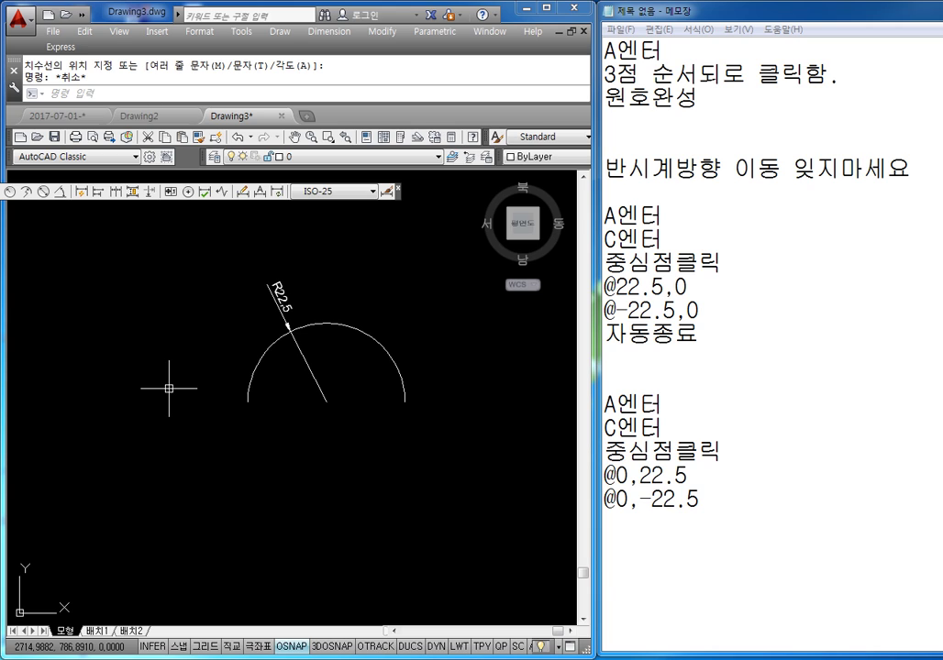
Step: In Notepad, add the calculation "22.5+15=" and, below it, the line "37.5" under the notes
click(654, 520)
text(22.5)
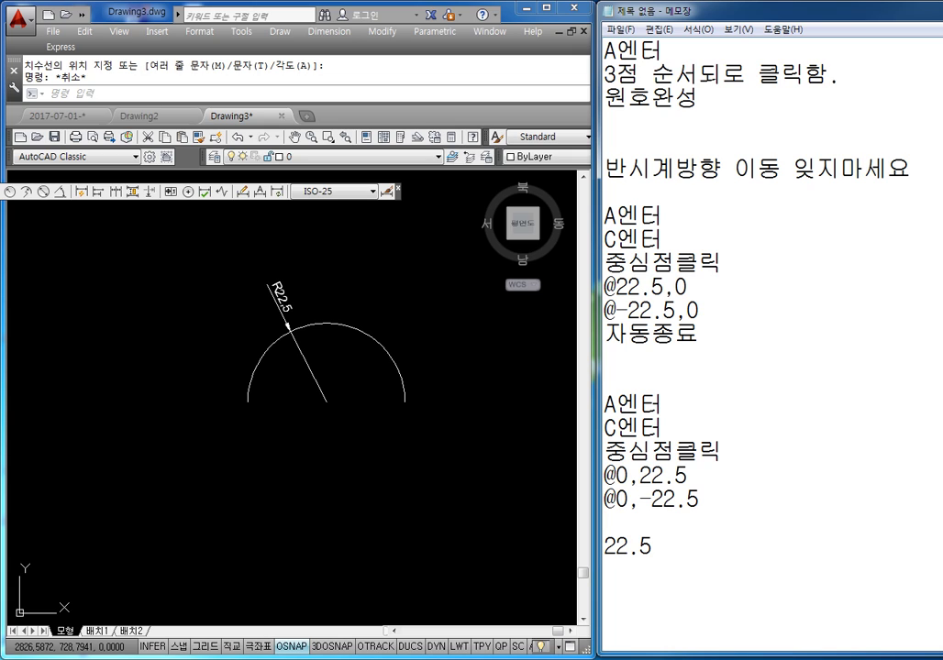
text(-+15)
text(37.5)
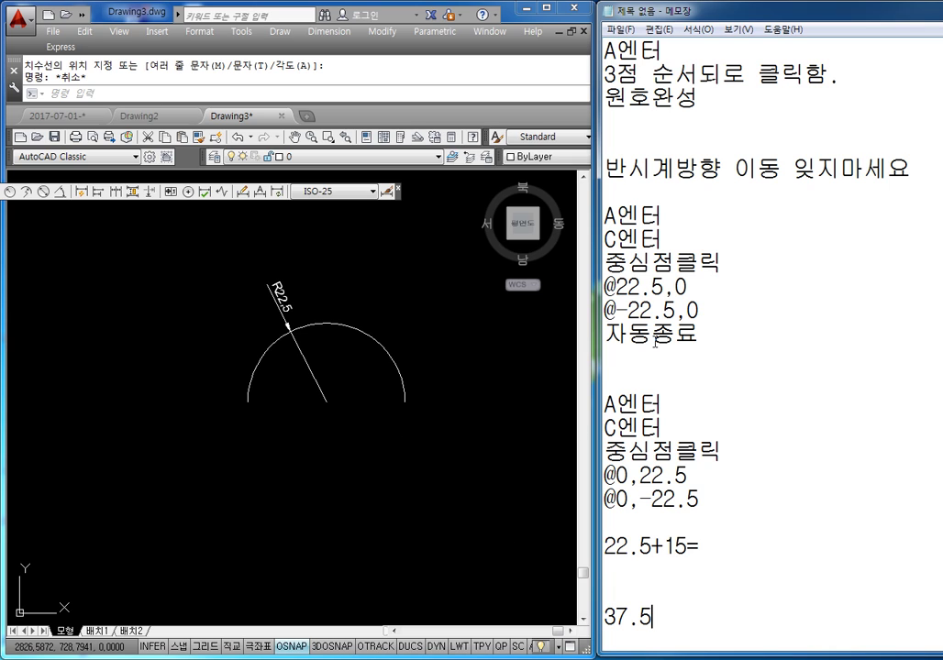
Step: Delete the third block of notes and the spare blank lines above the "22.5+15=" calculation
drag(701, 501, 590, 394)
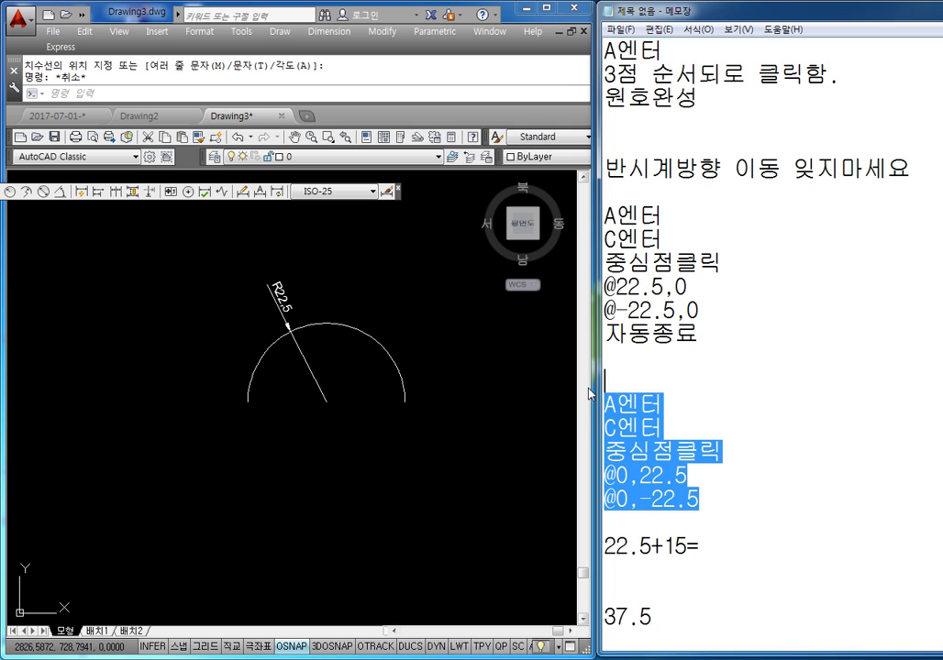
key(Delete)
key(BackSpace)
key(BackSpace)
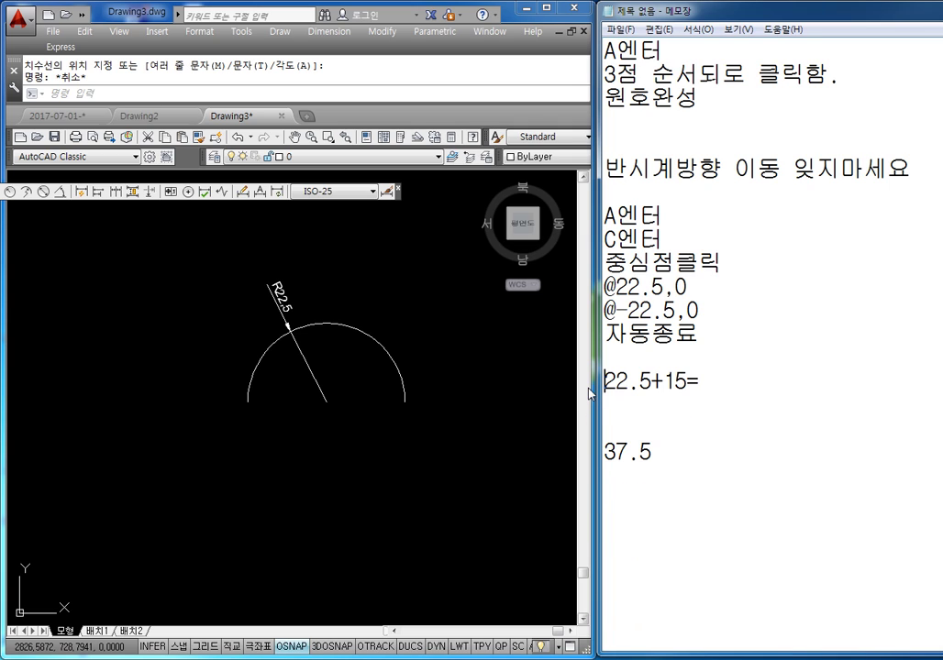
key(Up)
key(Up)
key(Up)
key(Up)
key(Right)
key(Right)
key(Delete)
key(Delete)
key(Delete)
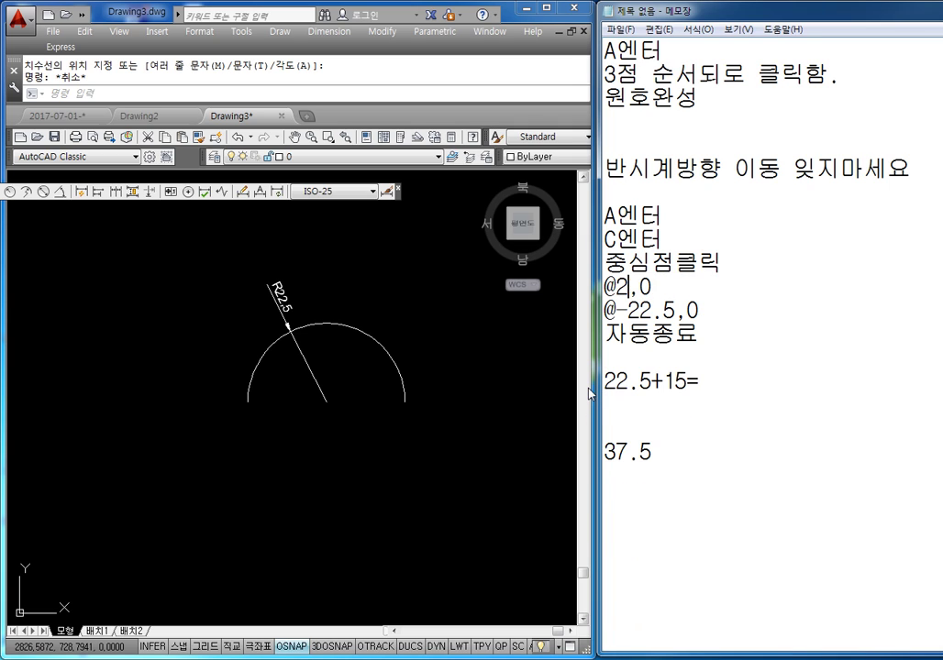
key(BackSpace)
text(37.5)
Step: Change the end coordinate in the second block of notes to "@-37.5,0"
key(Down)
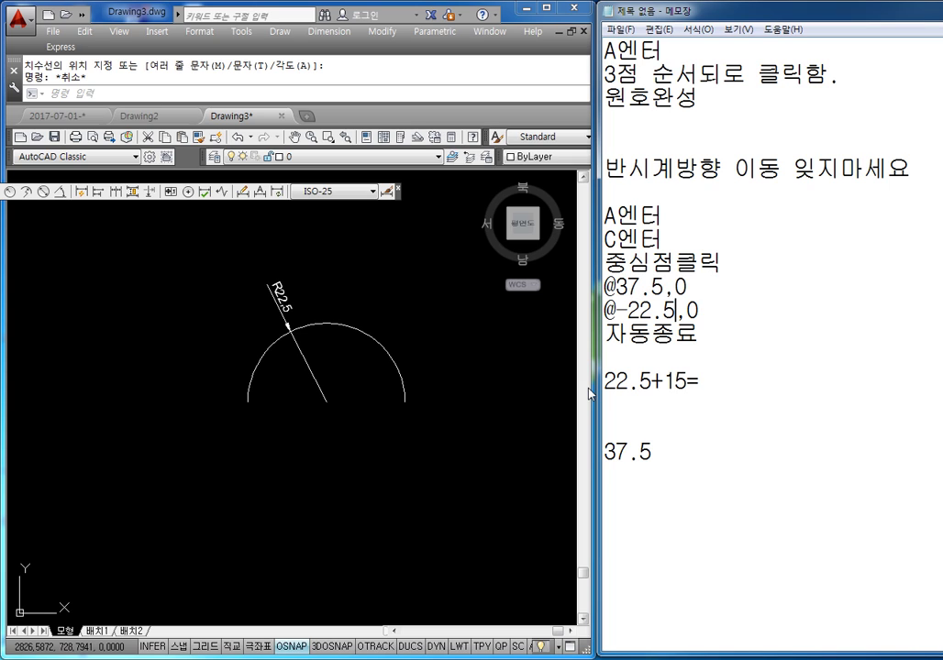
key(BackSpace)
key(BackSpace)
key(BackSpace)
key(BackSpace)
key(BackSpace)
text(ㅓ)
key(BackSpace)
text(-37.5)
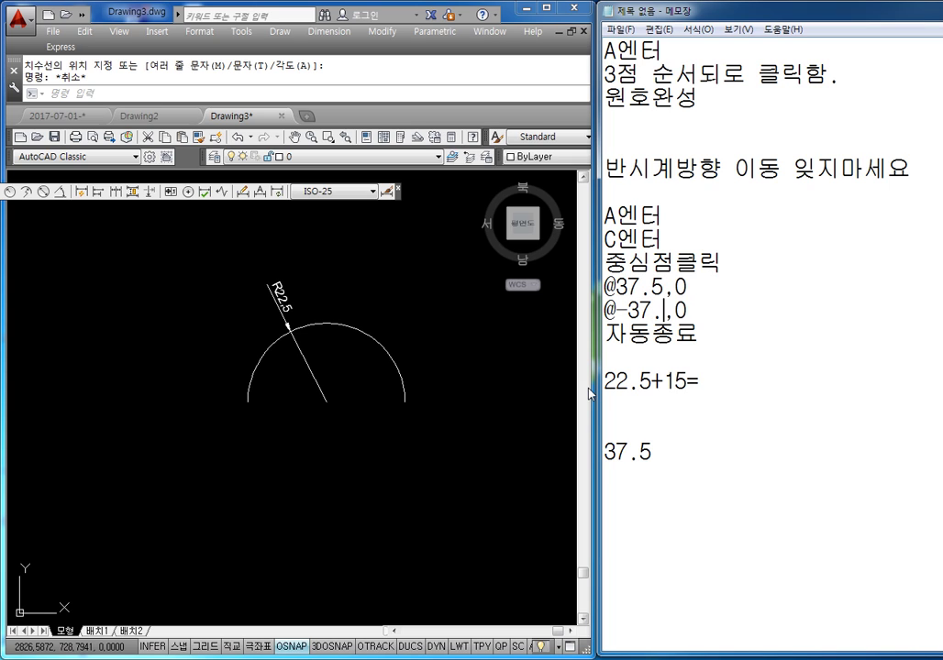
click(308, 500)
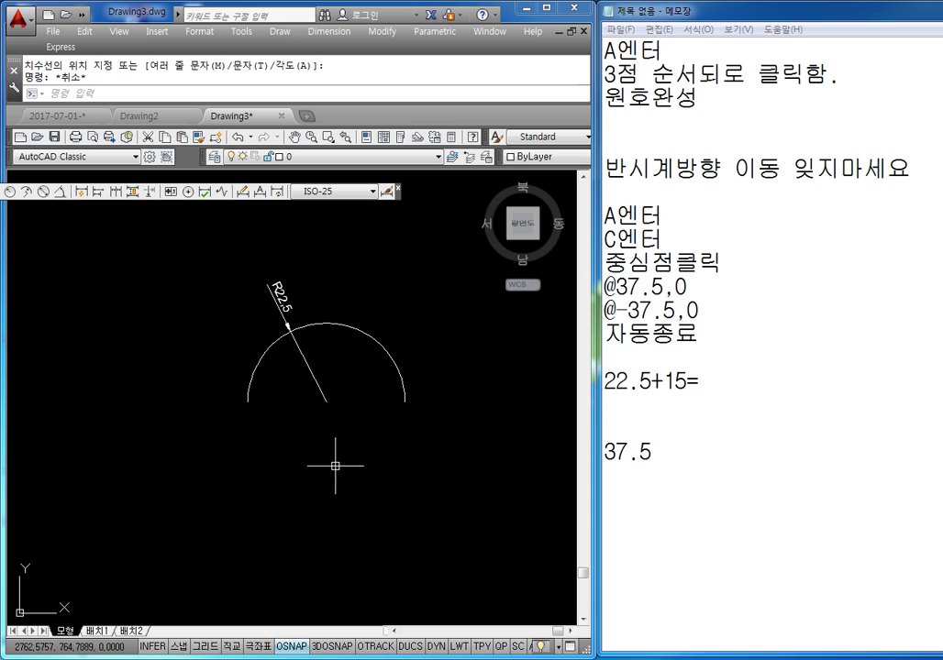
key(Escape)
text(a)
key(Return)
text(c)
key(Return)
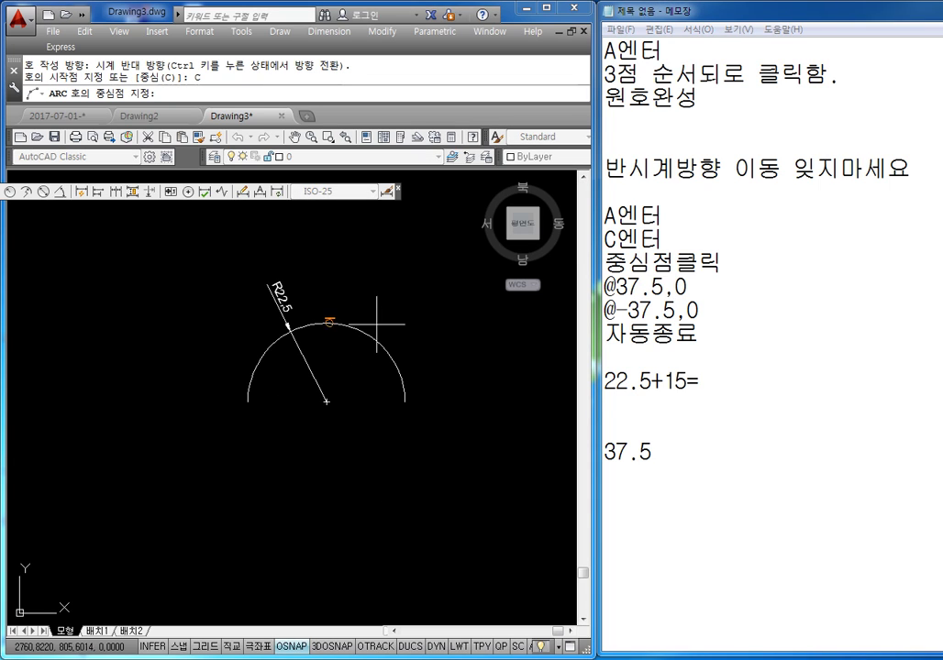
click(326, 400)
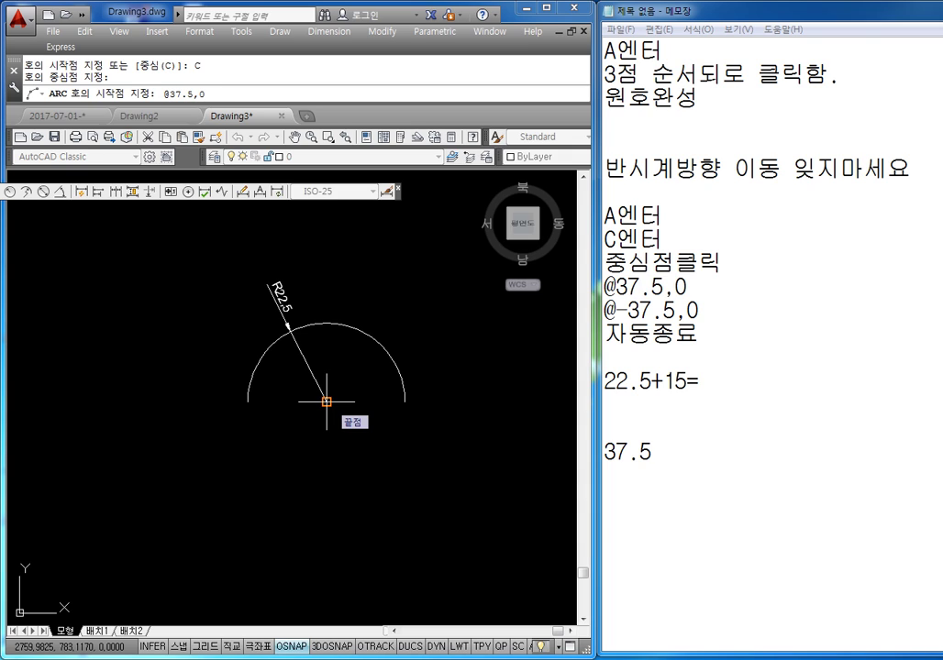
key(Return)
text(@)
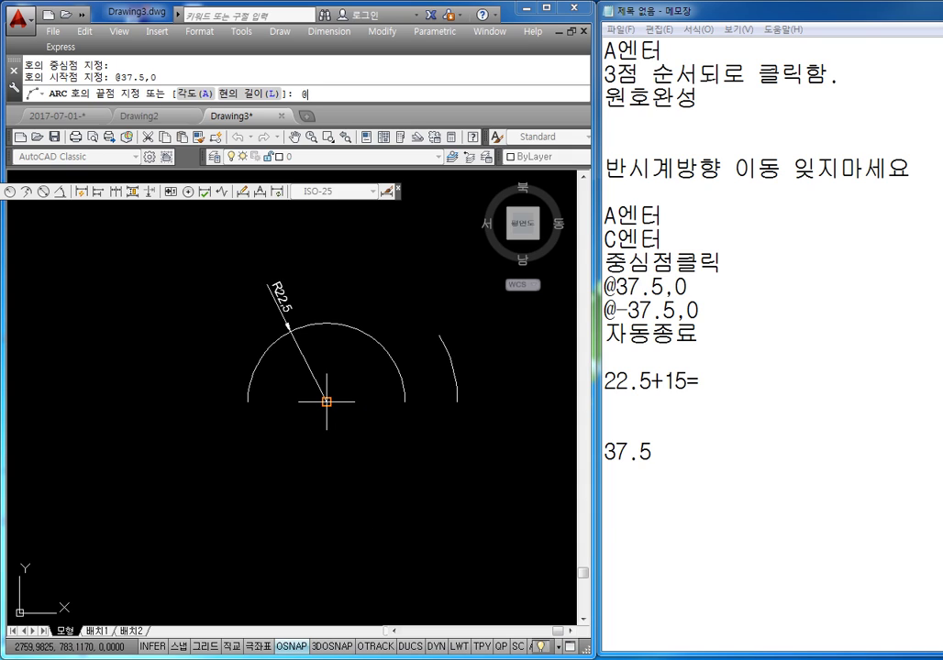
text(-37.58)
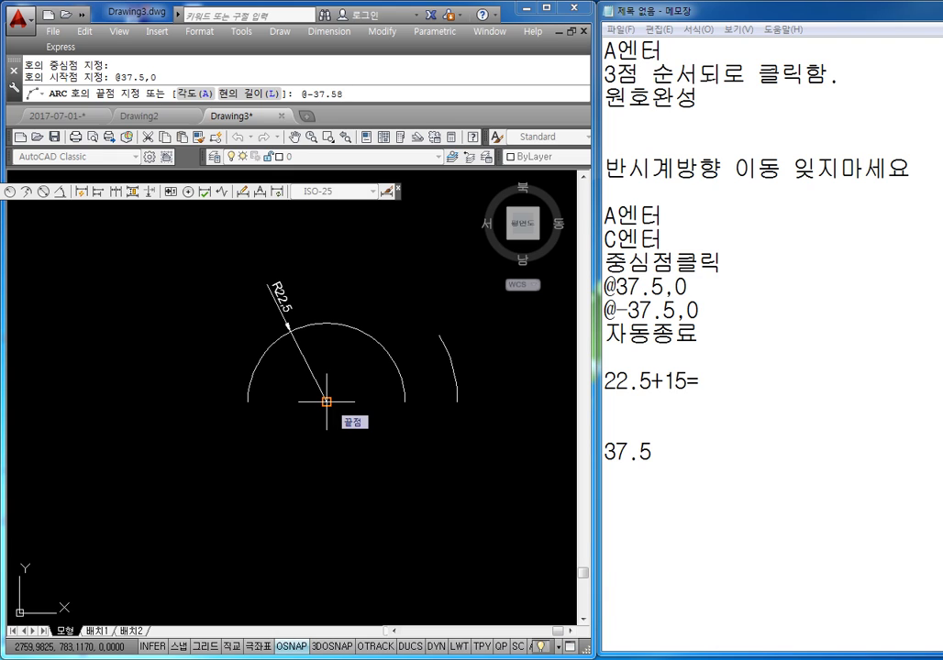
text(,0)
key(Left)
key(Left)
key(BackSpace)
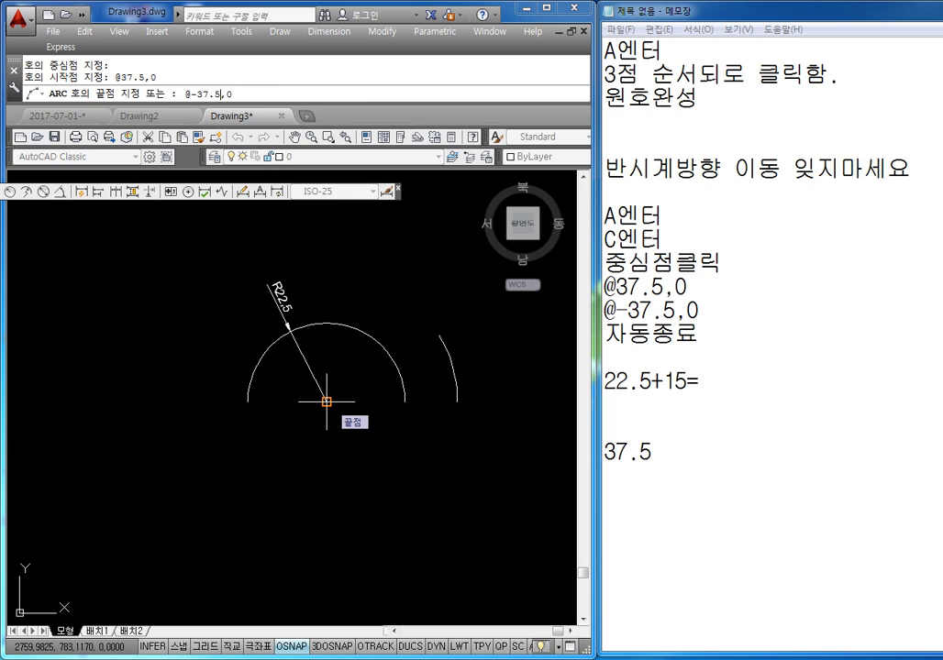
key(Return)
key(Return)
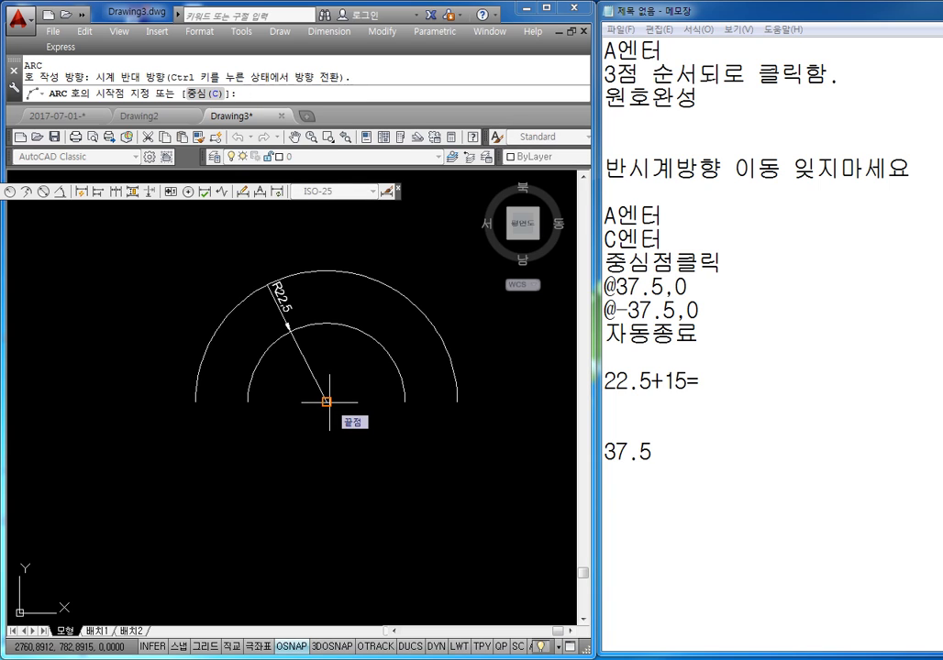
middle_drag(398, 396, 380, 425)
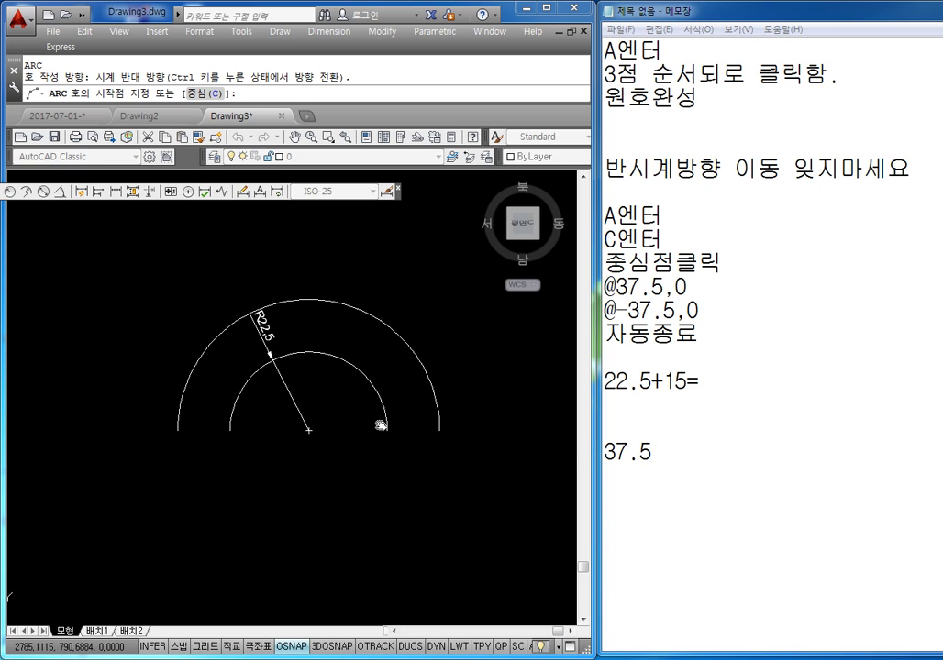
click(674, 457)
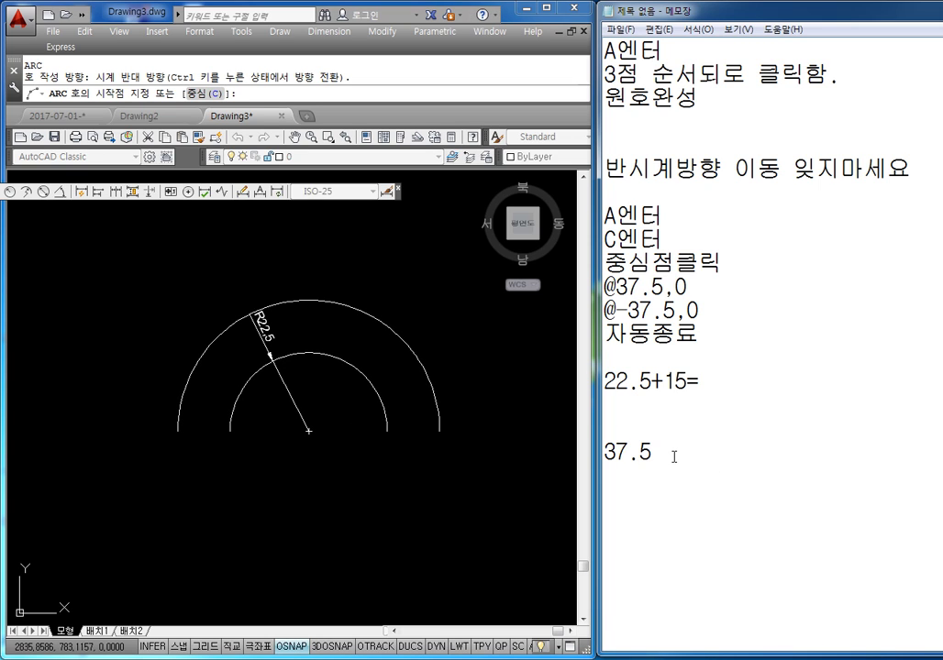
text(+15=52.5)
click(776, 287)
text(@52.5)
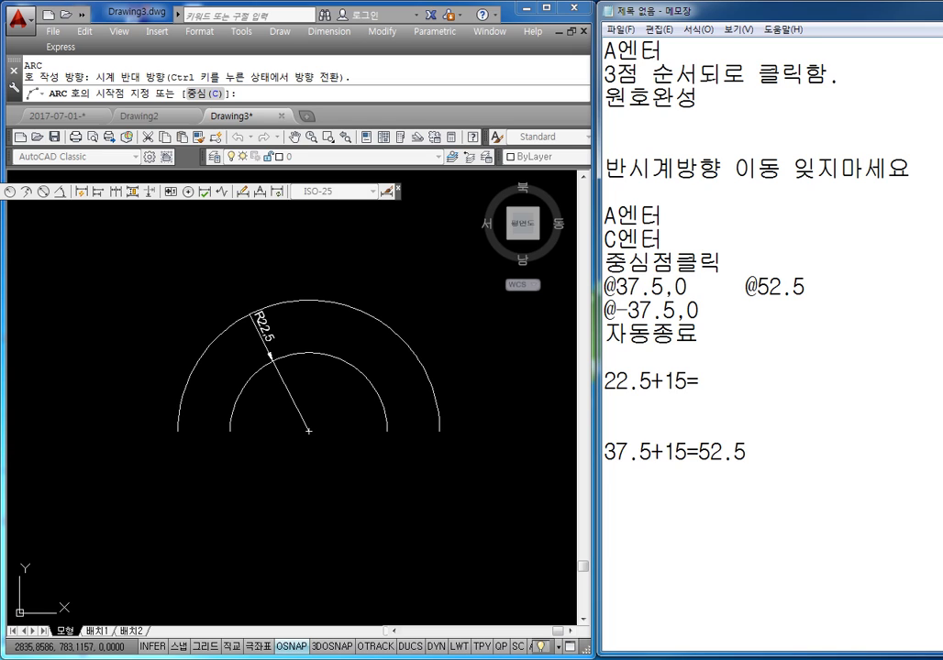
text(,0)
key(Down)
text(@-52.5,0)
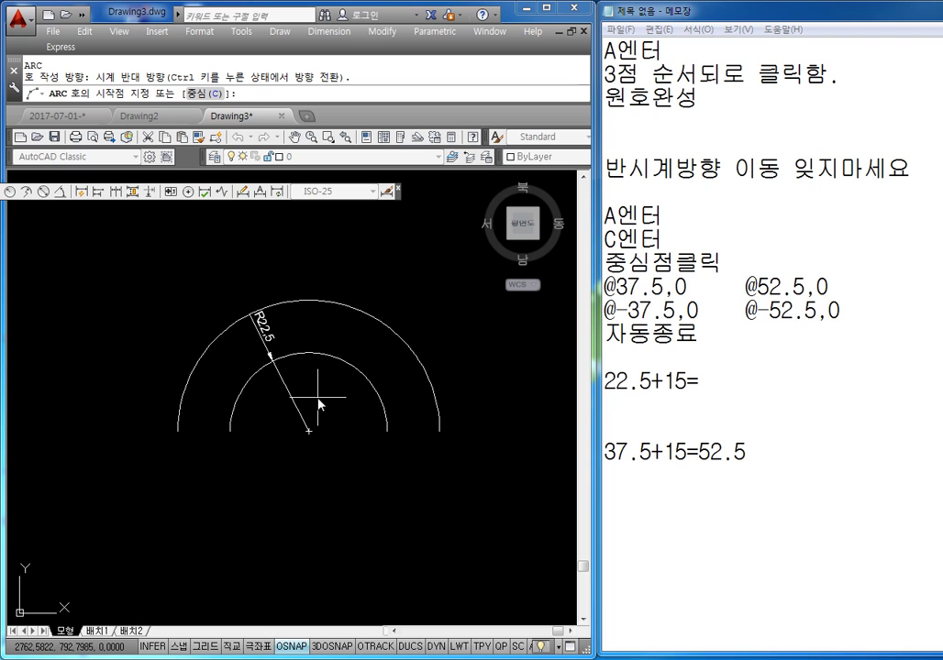
middle_drag(399, 413, 389, 432)
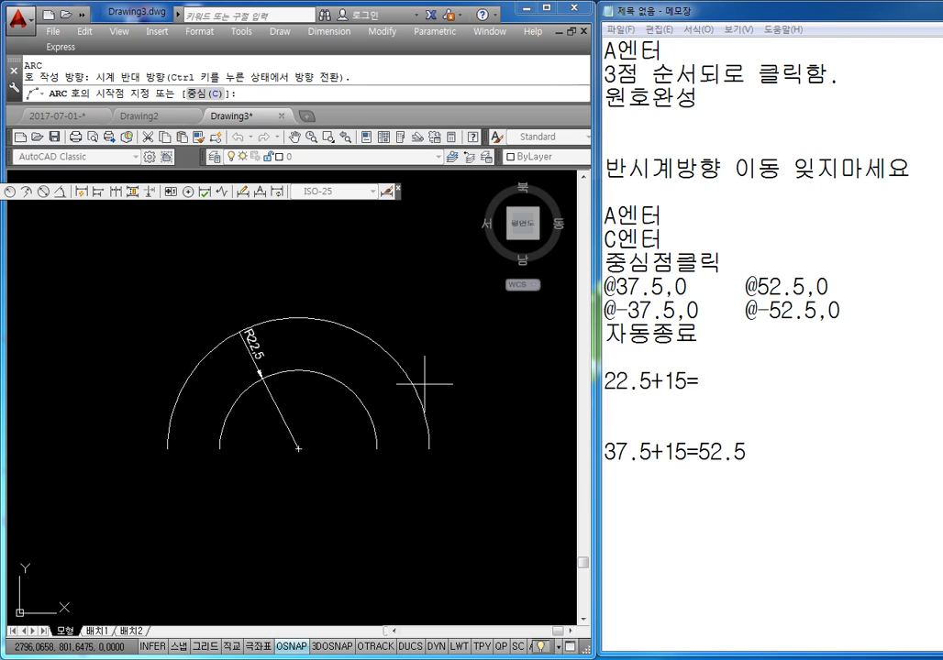
key(Escape)
key(Escape)
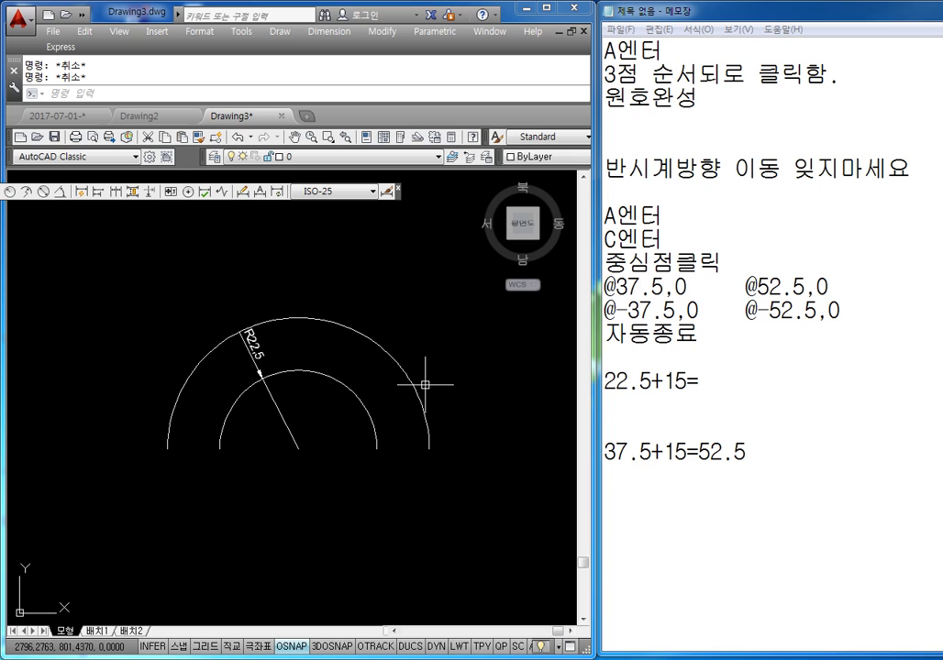
text(A)
key(Return)
text(C)
key(Return)
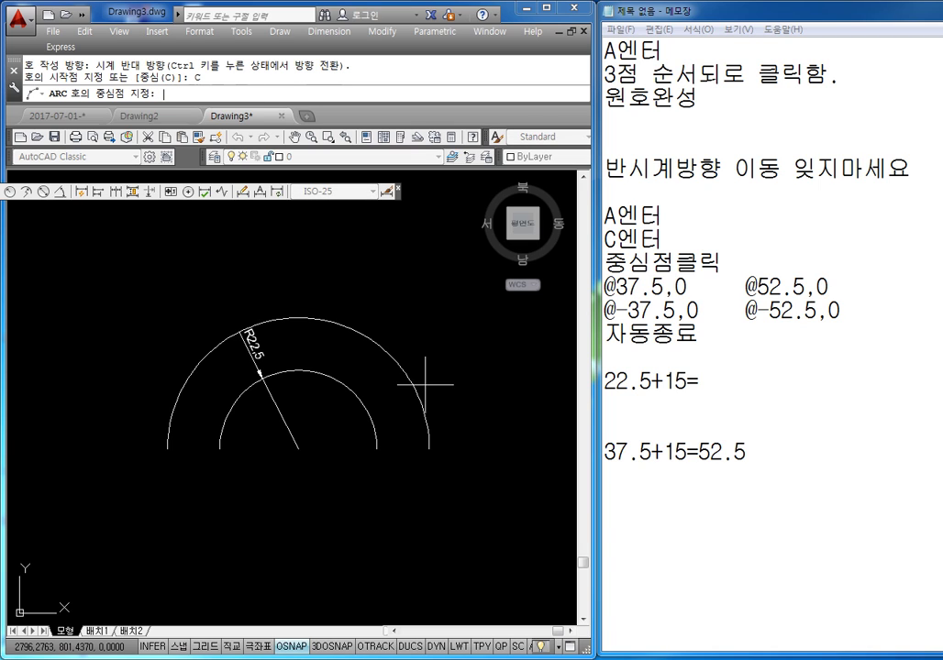
click(298, 448)
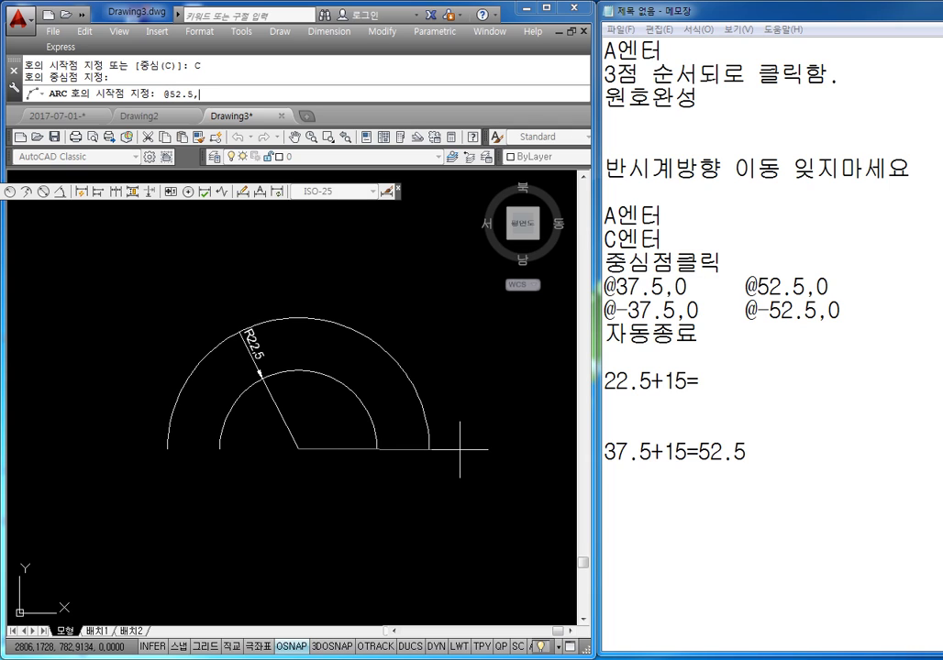
key(Return)
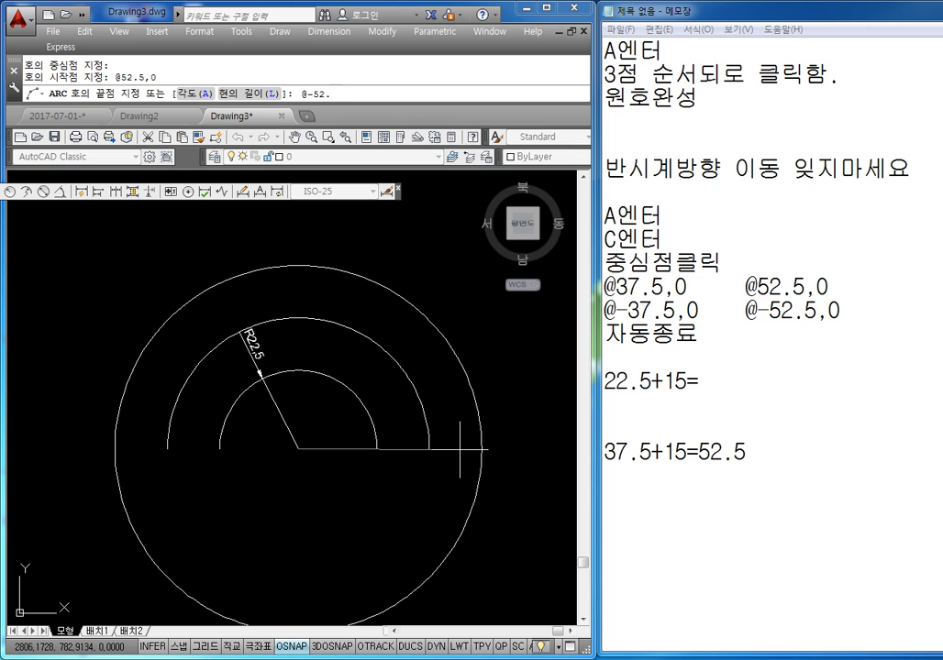
key(Return)
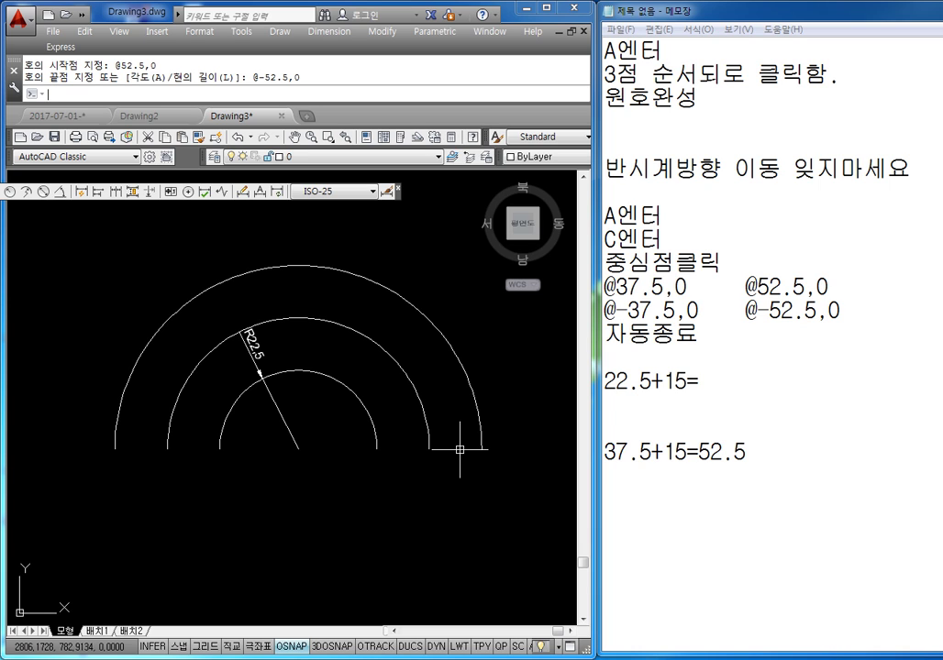
Step: Draw a straight line joining the two endpoints of the outermost arc
scroll(385, 538, down, 3)
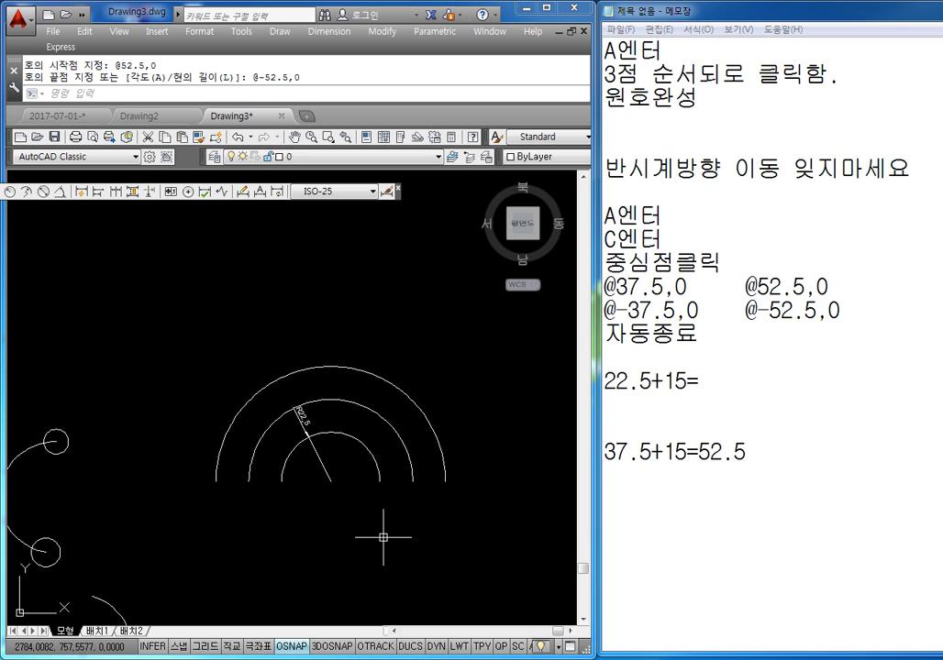
key(Escape)
text(L)
key(Return)
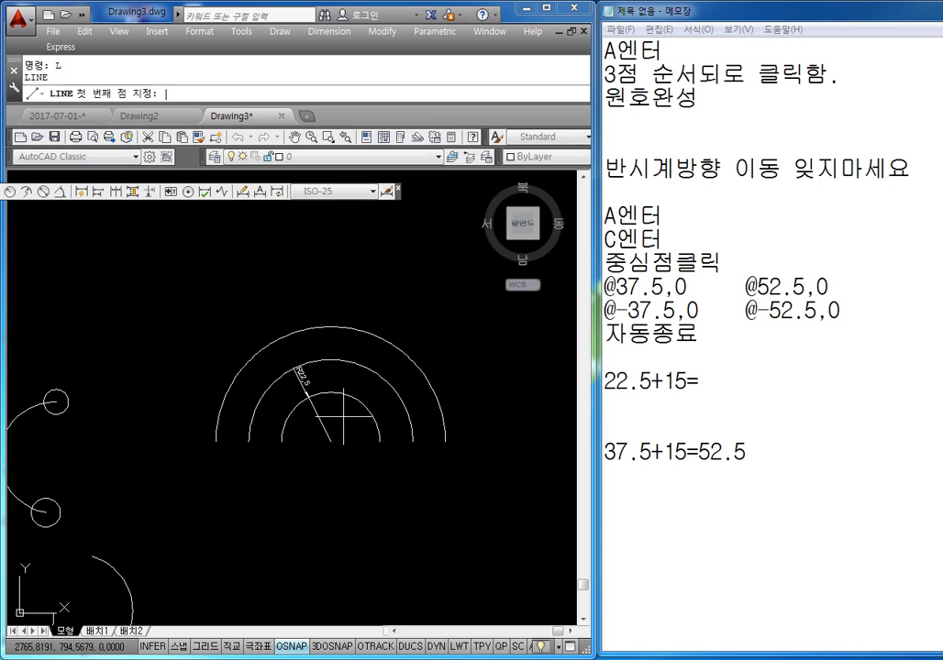
click(217, 441)
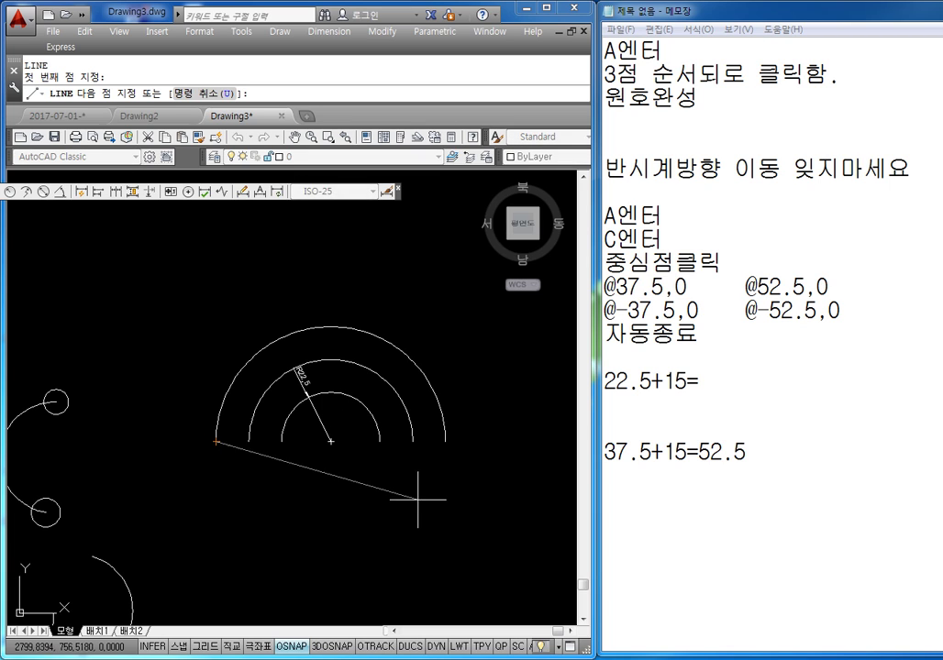
click(446, 441)
key(Escape)
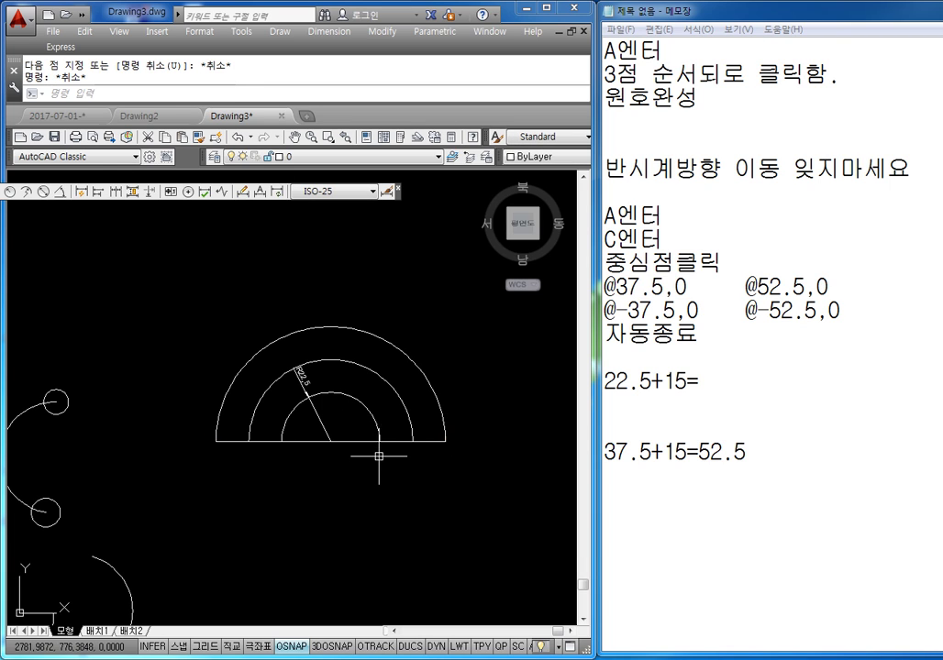
scroll(354, 406, up, 2)
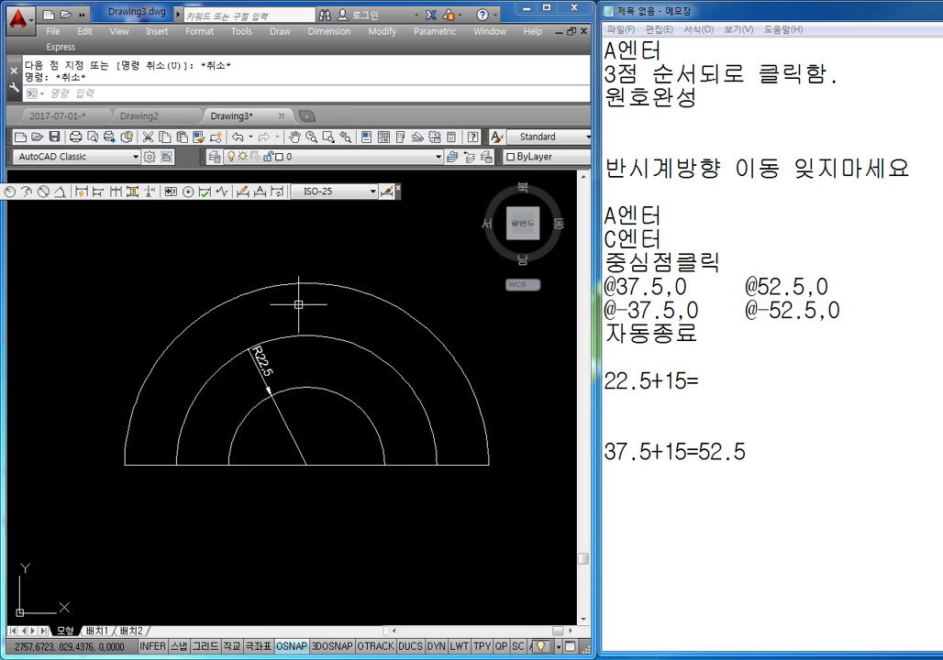
middle_drag(380, 294, 286, 265)
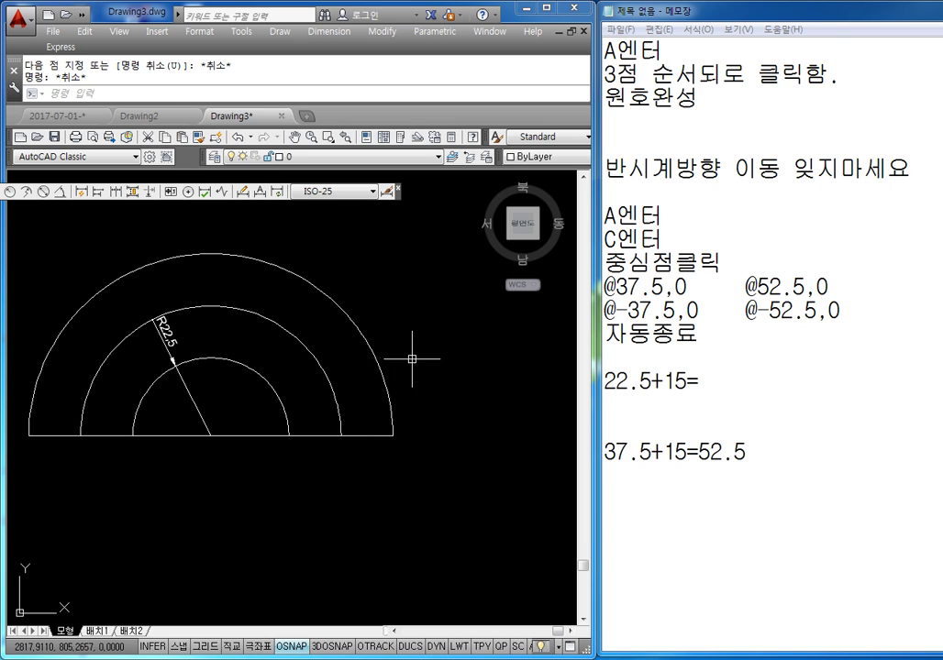
middle_drag(421, 342, 248, 328)
scroll(273, 359, down, 3)
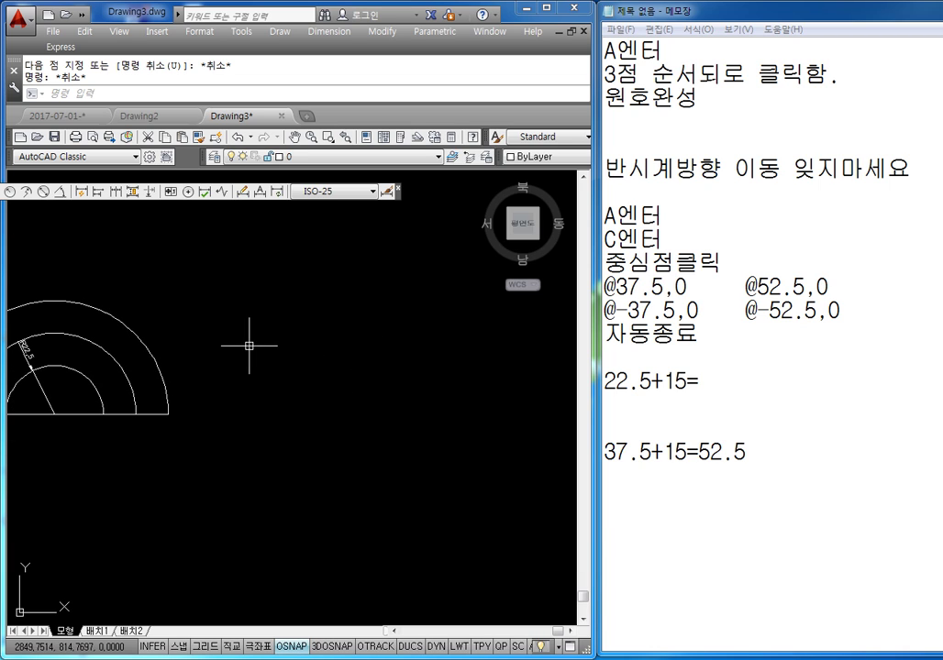
middle_drag(300, 354, 244, 353)
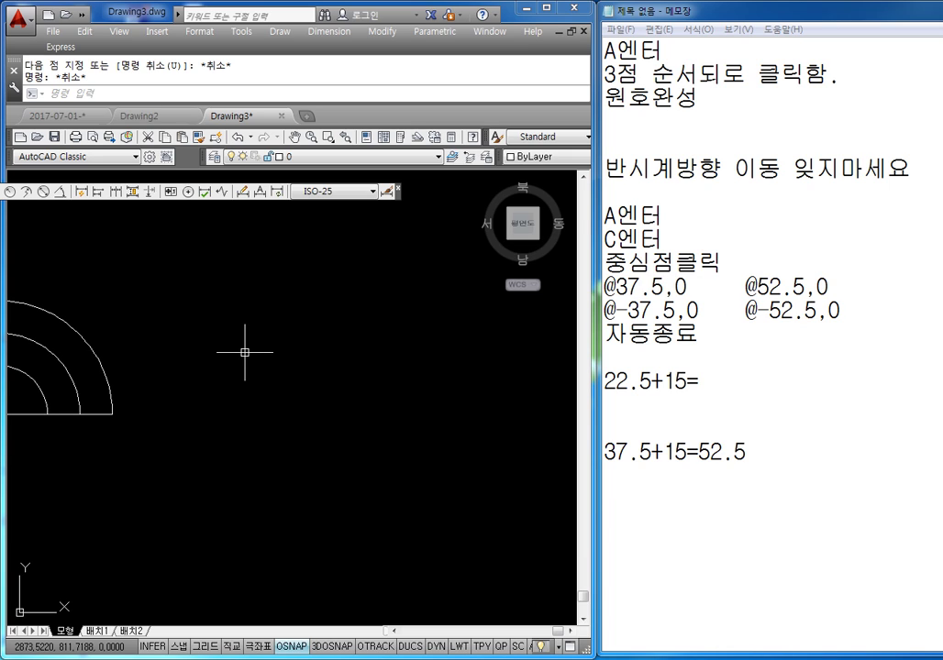
middle_drag(337, 379, 258, 385)
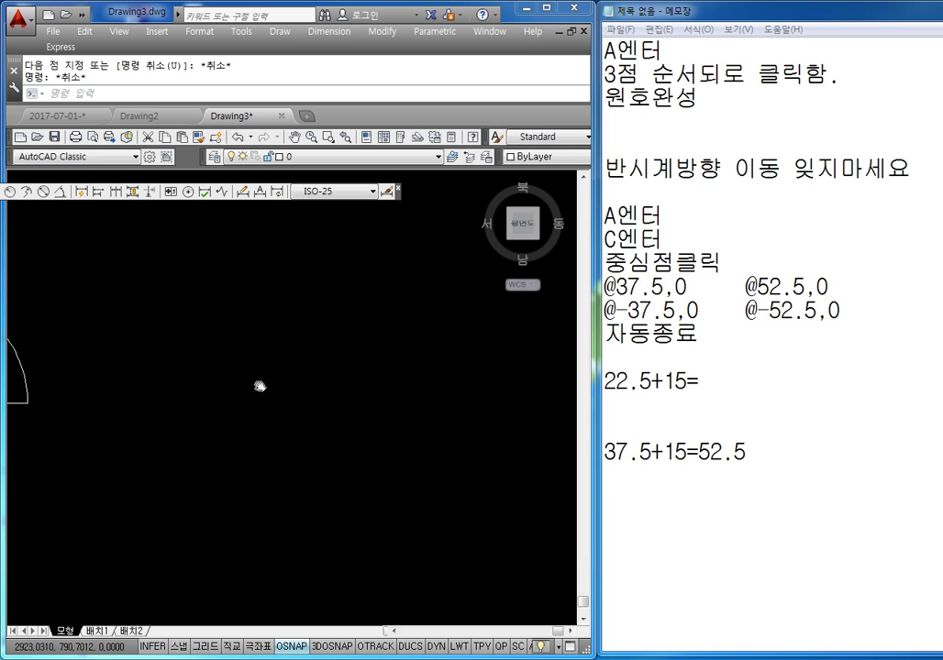
Step: In Notepad, start a new block below the calculations with the lines "A엔터" and "C엔터"
click(644, 514)
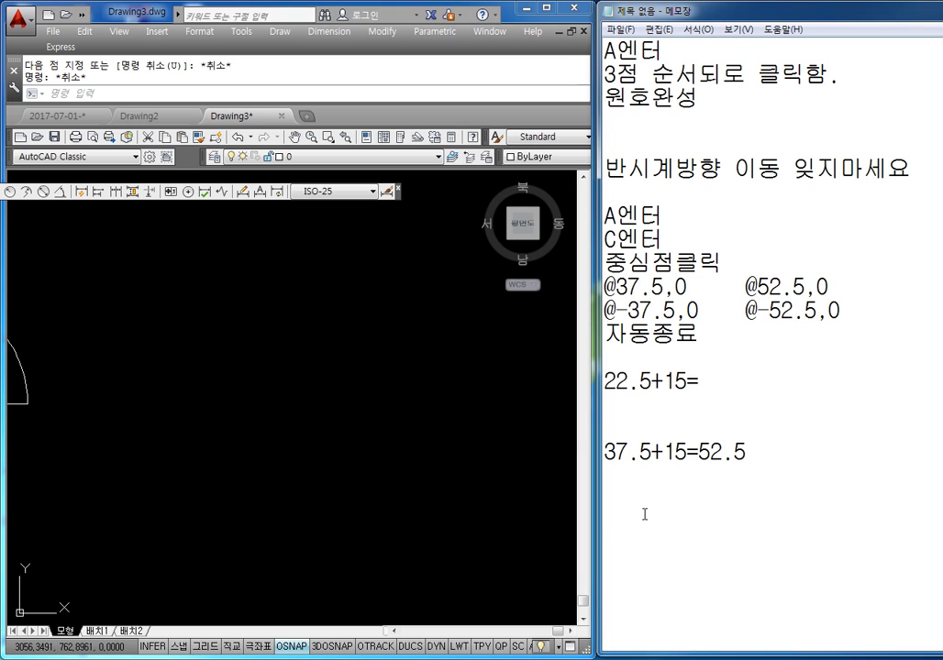
text(AD)
key(BackSpace)
text(엔터)
key(Return)
text(ㅊ)
key(BackSpace)
text(C엔터)
key(Return)
Step: Add the line "중심점 클릭" to the new block of notes
text(WNB)
key(BackSpace)
key(BackSpace)
text(주)
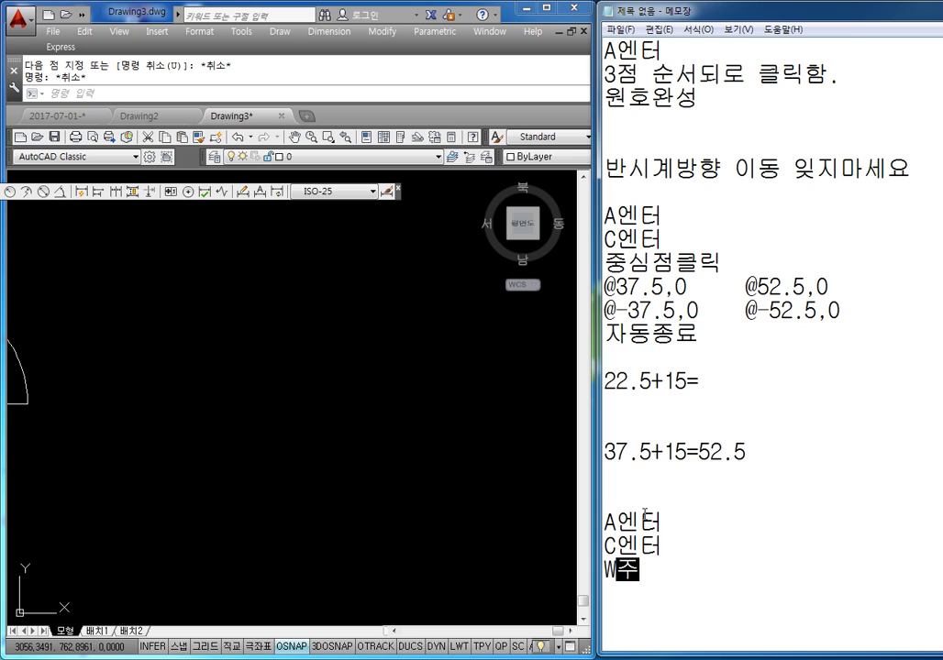
key(BackSpace)
key(BackSpace)
key(BackSpace)
text(중시ㅁ점 클릭)
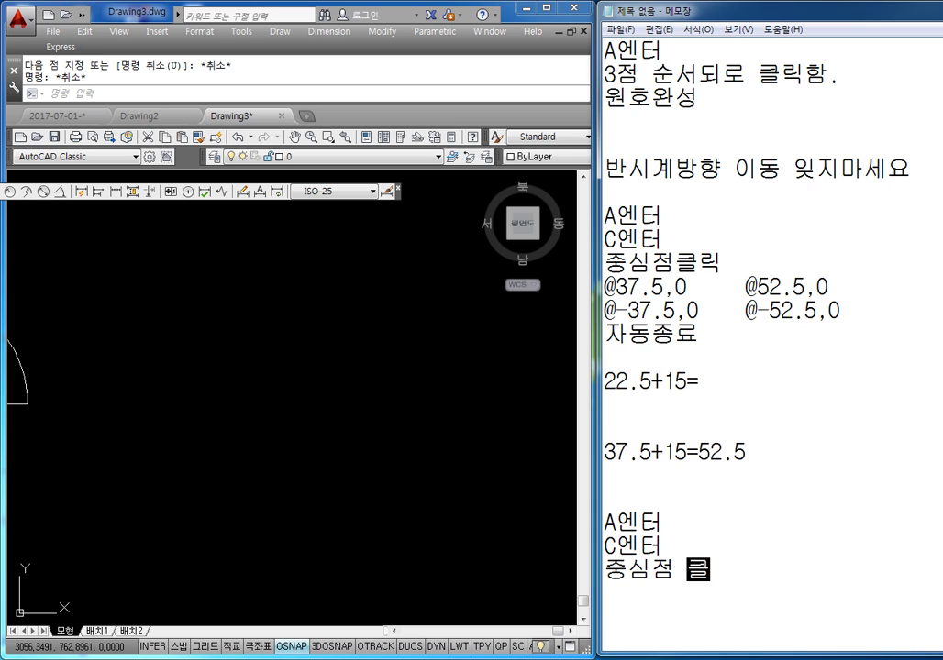
key(Return)
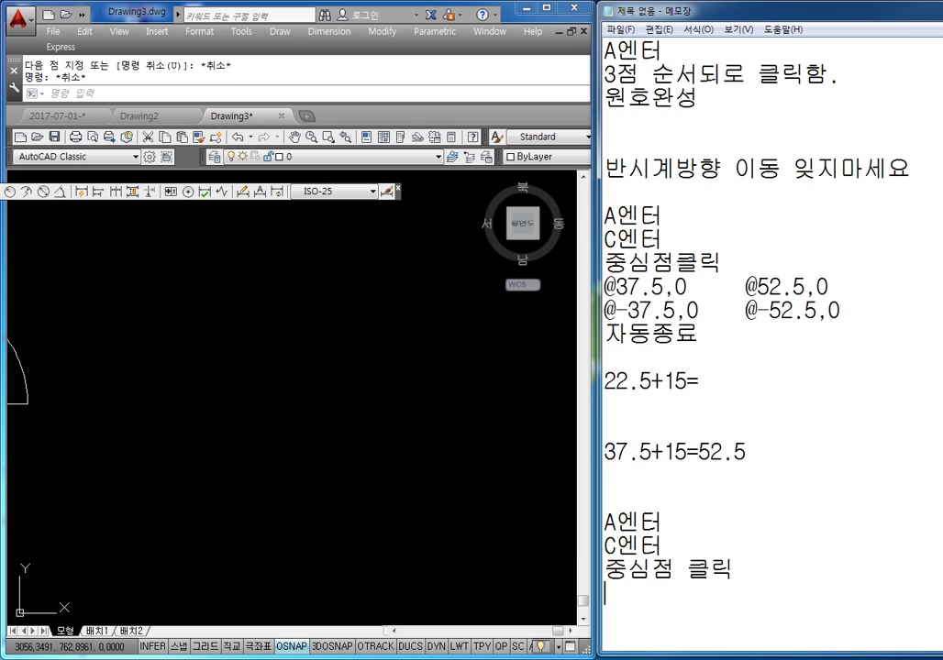
Step: Add the coordinate lines "@0,-30" and "@0,30" to the new block, followed by blank lines
text(@0,-30 )
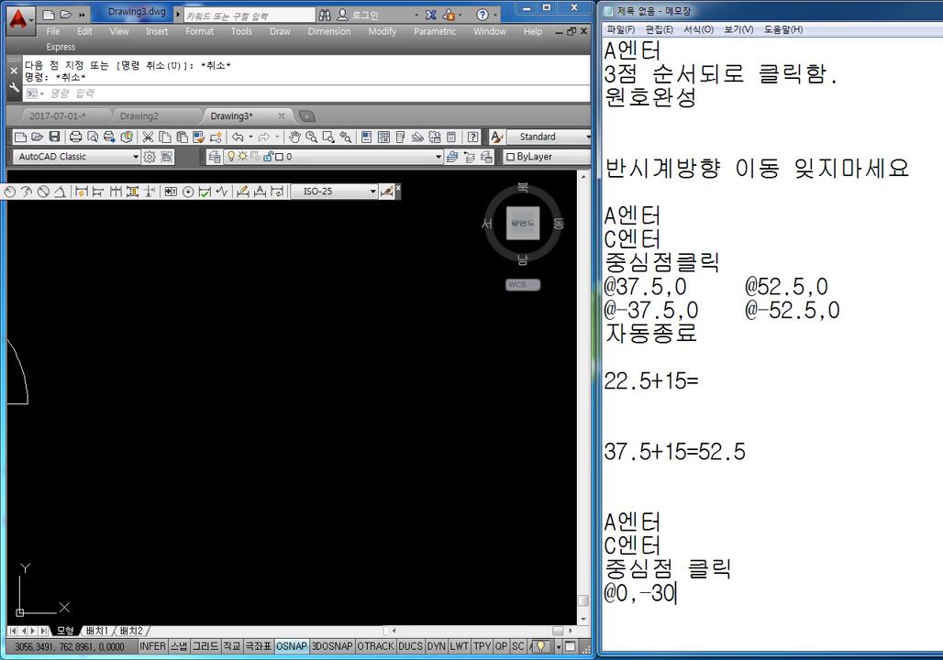
text(@0,30)
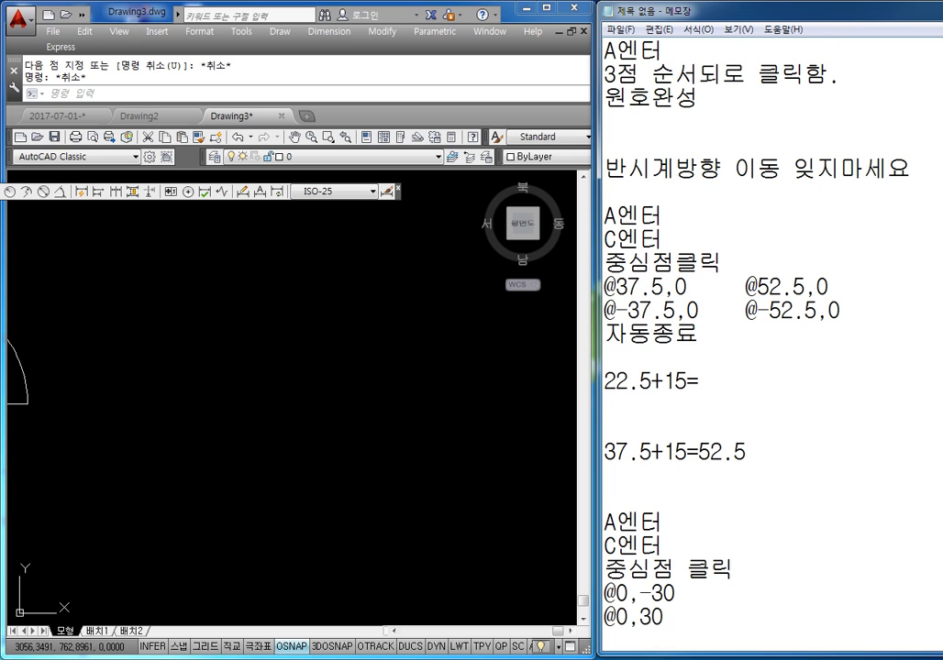
key(Return)
key(Return)
key(Return)
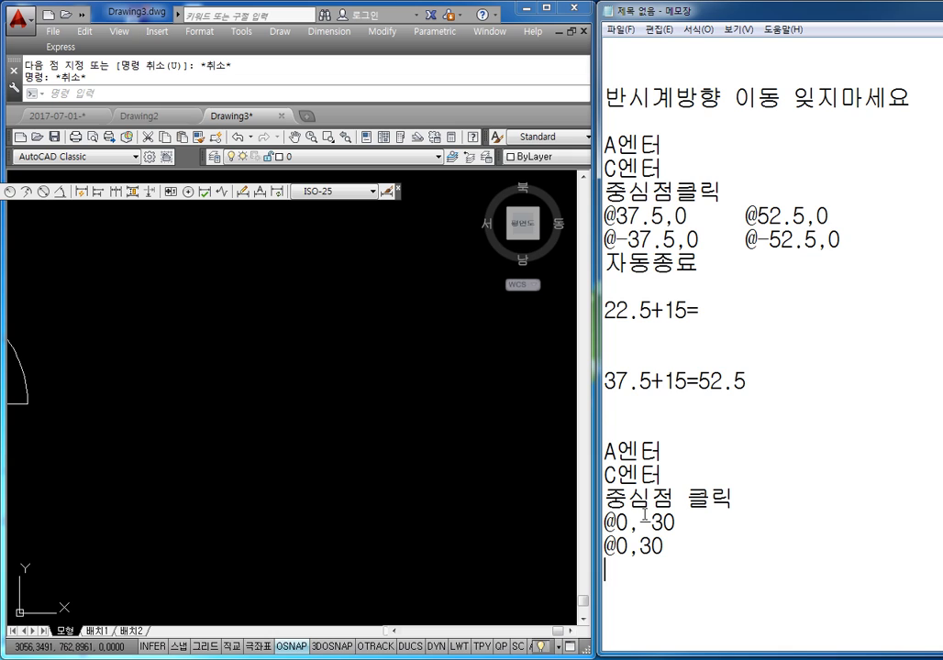
Step: In AutoCAD, draw a counterclockwise arc by centre in the empty area, from start point @0,-30 to end point @0,30
click(279, 453)
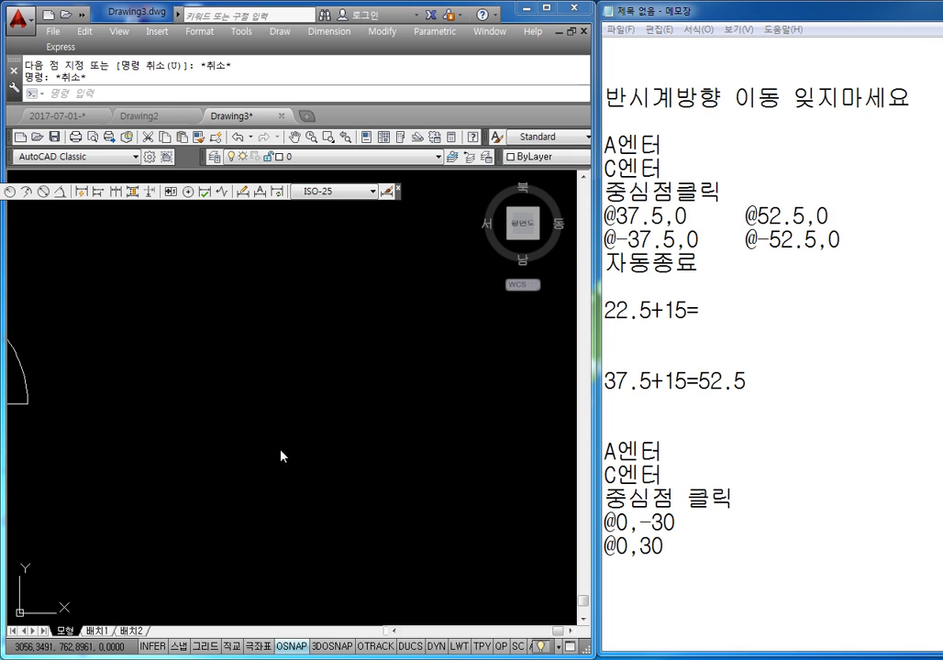
key(Escape)
text(ㅋa)
key(Return)
text(c)
key(Return)
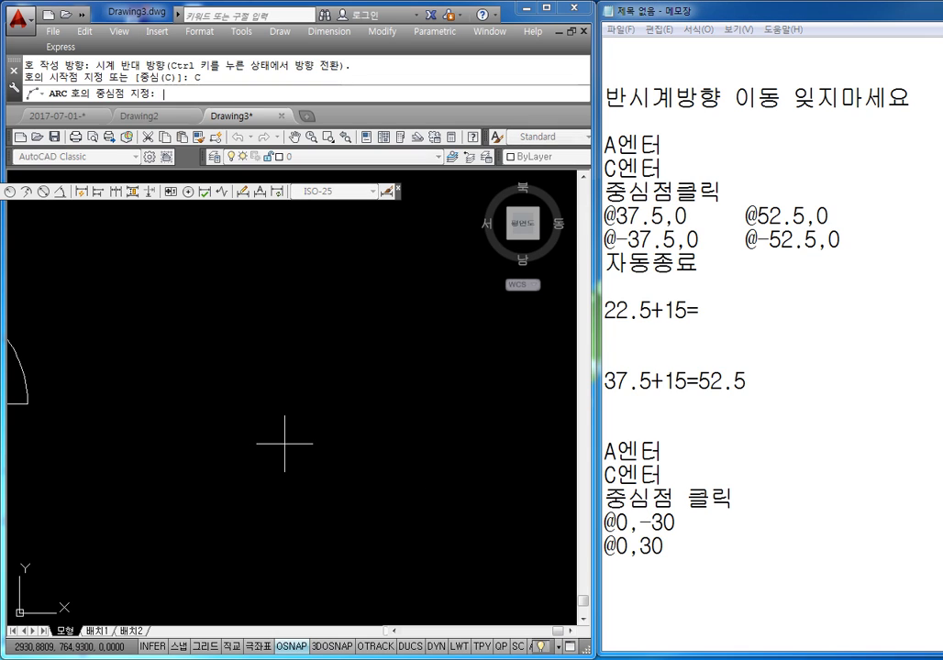
click(244, 415)
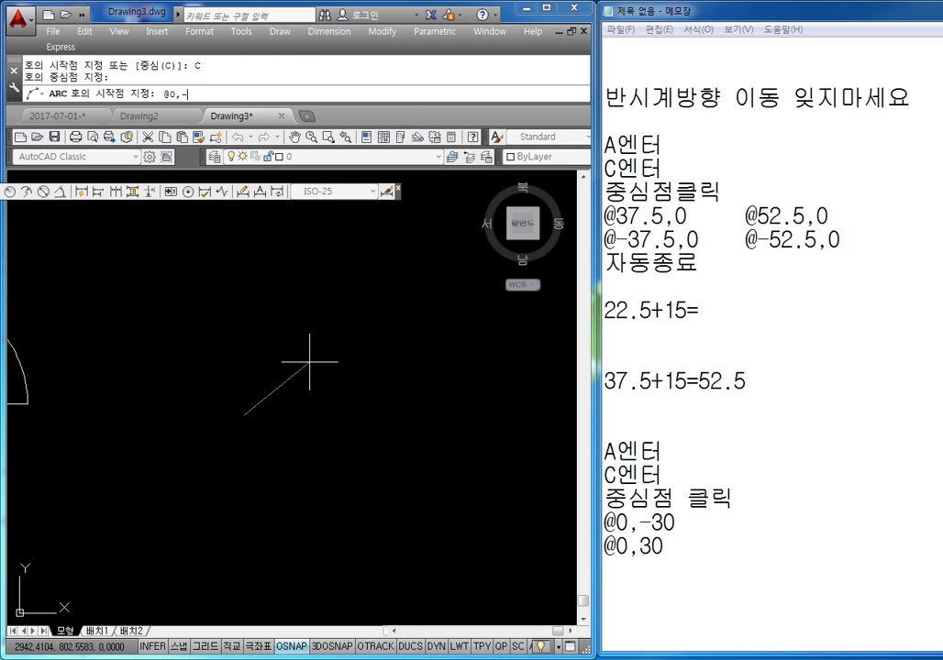
key(Return)
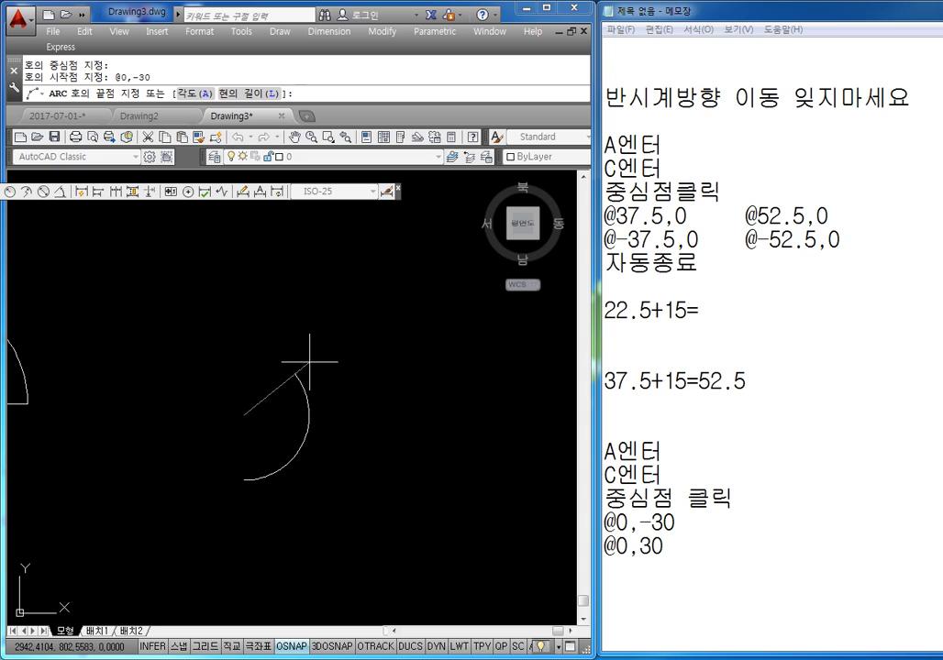
text(@0,30)
key(Return)
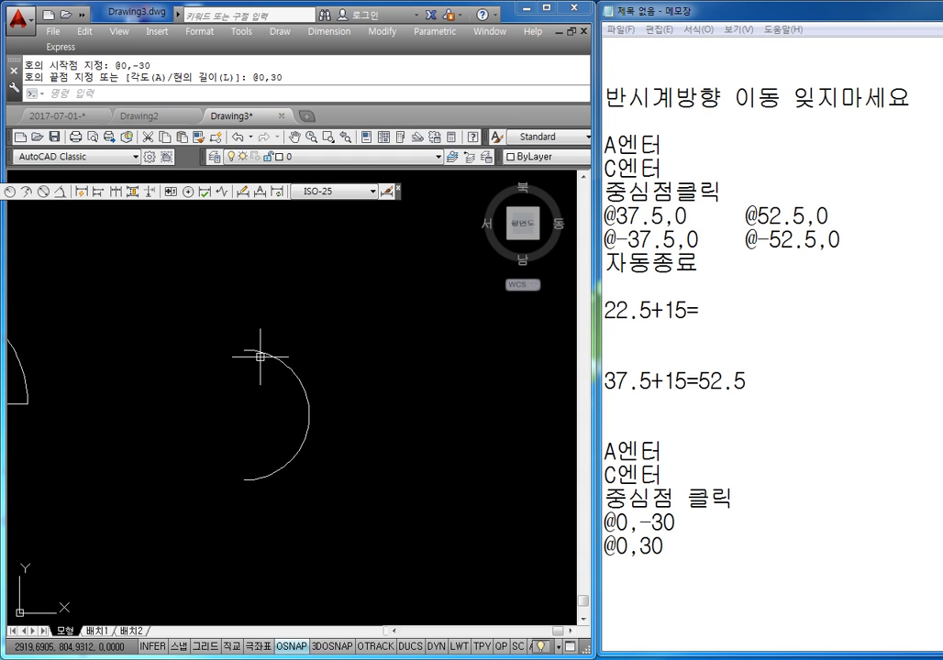
middle_drag(292, 436, 301, 412)
key(Escape)
key(Escape)
Step: In Notepad, start another block below "@0,30" with the lines "A엔터" and "C엔터"
click(632, 567)
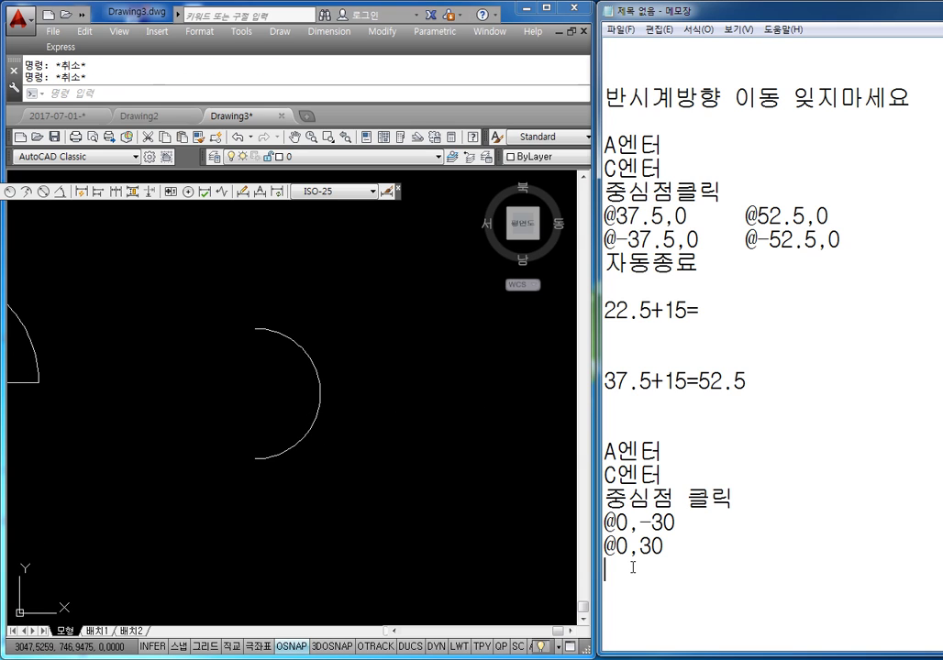
key(Return)
text(A엔터)
key(Return)
text(C엔터)
key(Return)
Step: Add the line "중심점 클릭" to the newest block of notes
text(W)
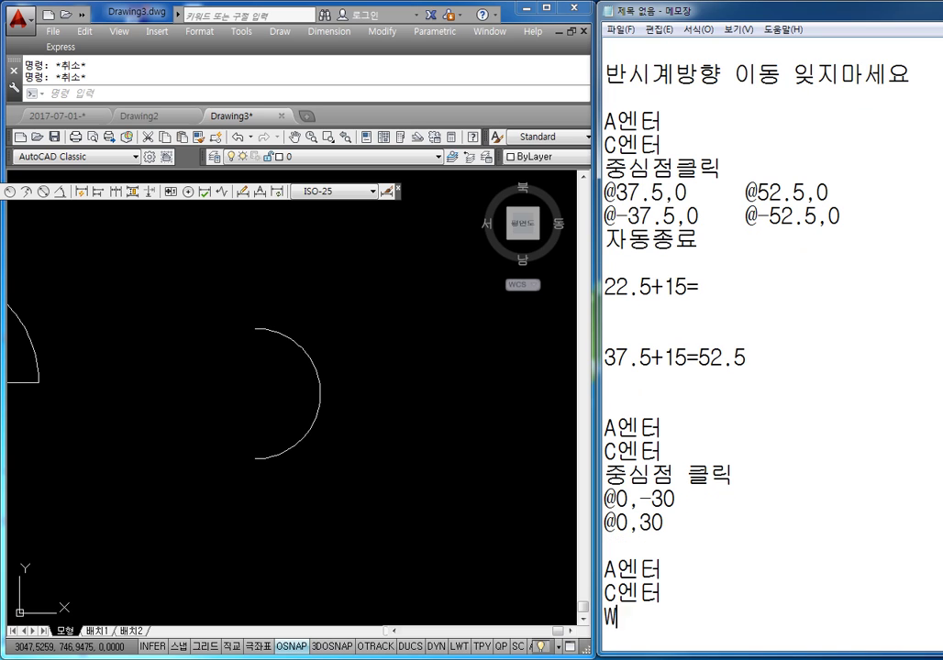
text(N)
key(BackSpace)
key(BackSpace)
text(중심저)
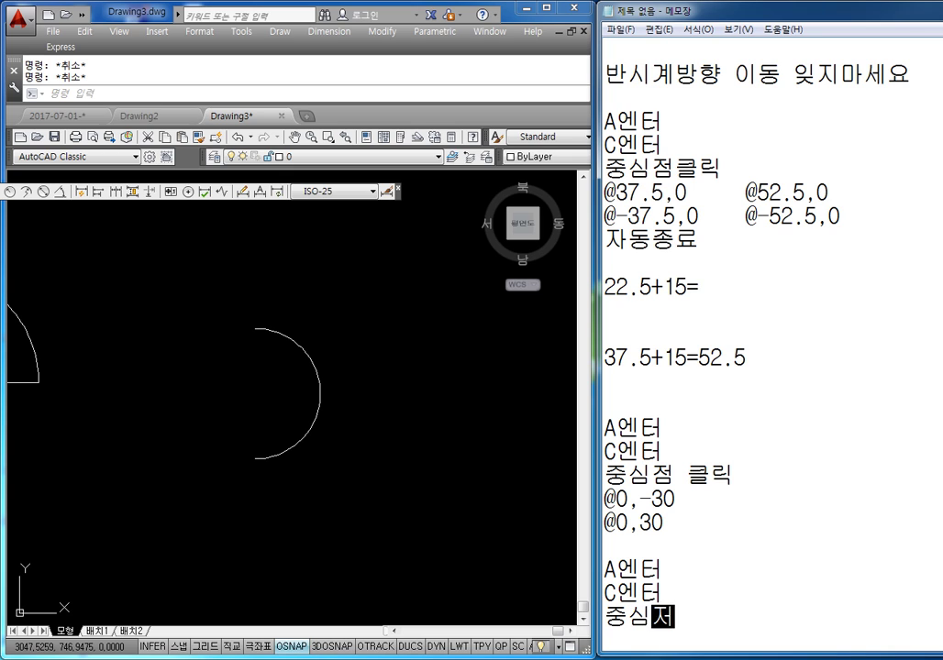
text(ㅁ 클릭)
key(Return)
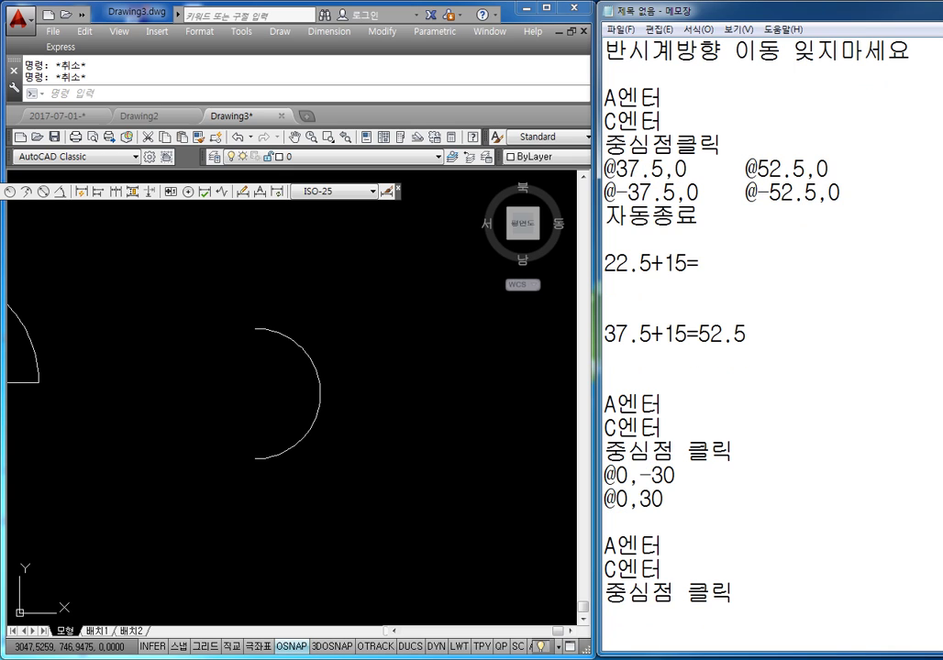
Step: Add the coordinate lines "@0,-40" and "@0,40" to the newest block of notes
text(@0,40)
key(Return)
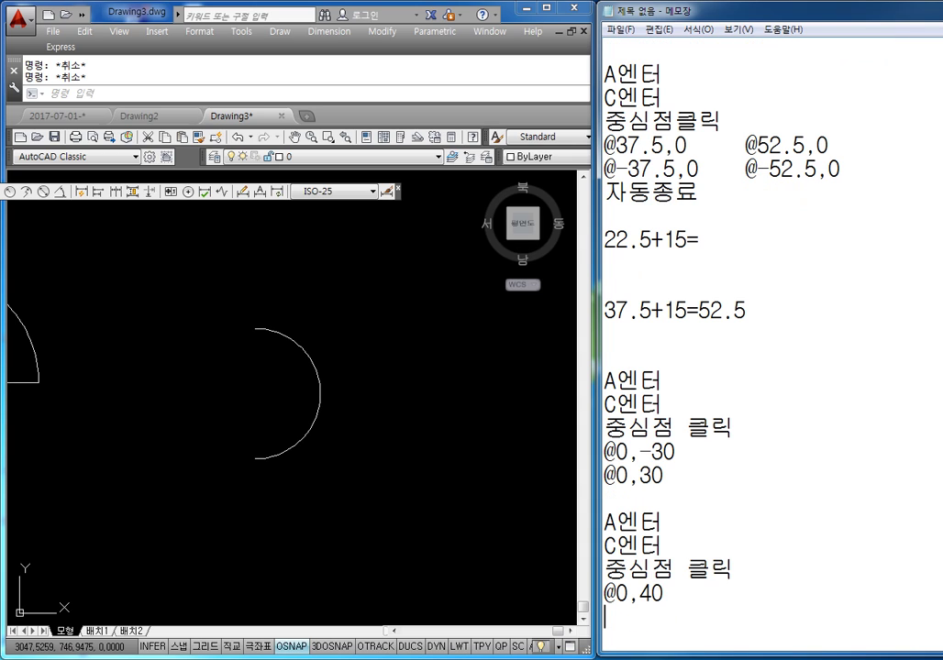
text(@)
key(Up)
key(Right)
key(Right)
text(-)
key(Down)
key(Home)
key(End)
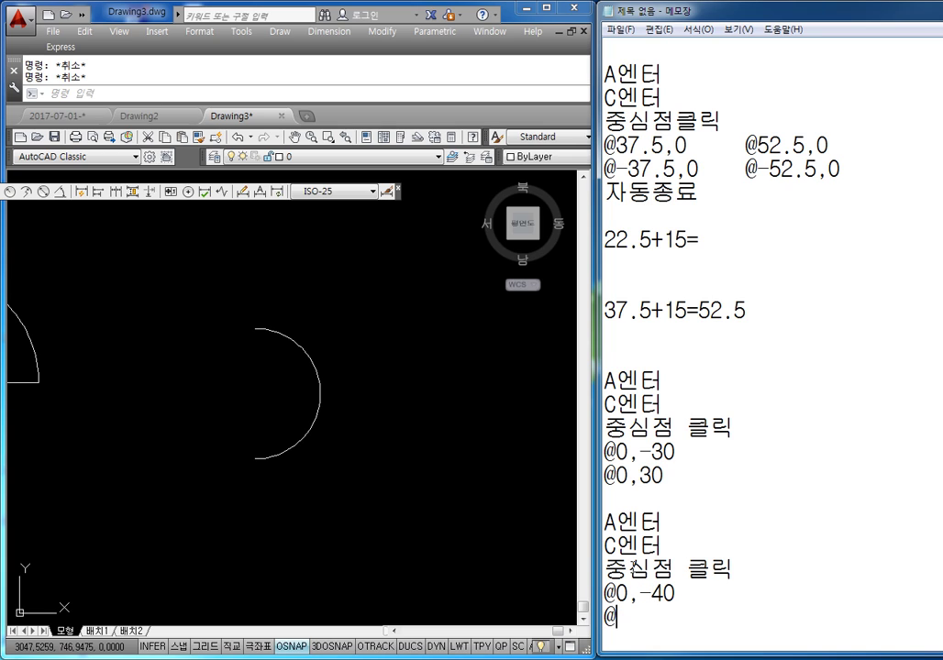
text(0,40)
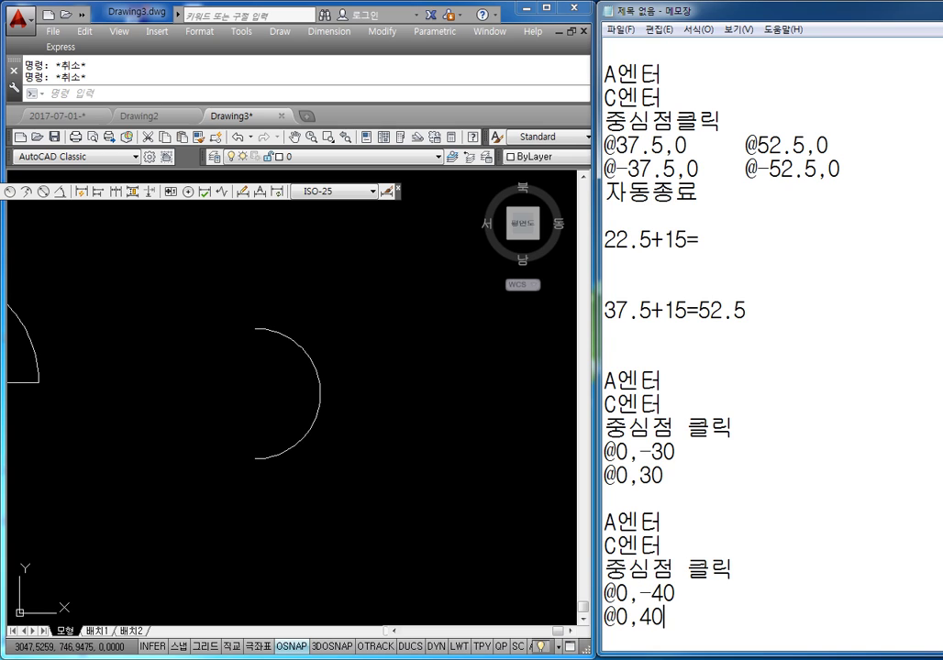
key(Return)
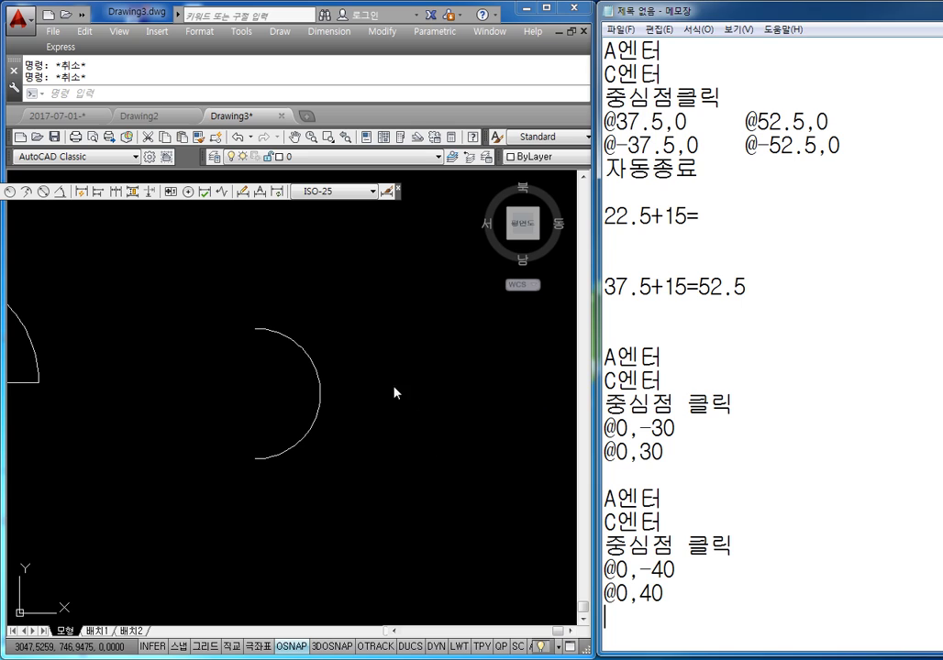
Step: In AutoCAD, try an arc about the radius 30 arc's centre, starting at @-40,0 and ending at @0,40
click(358, 358)
text(A)
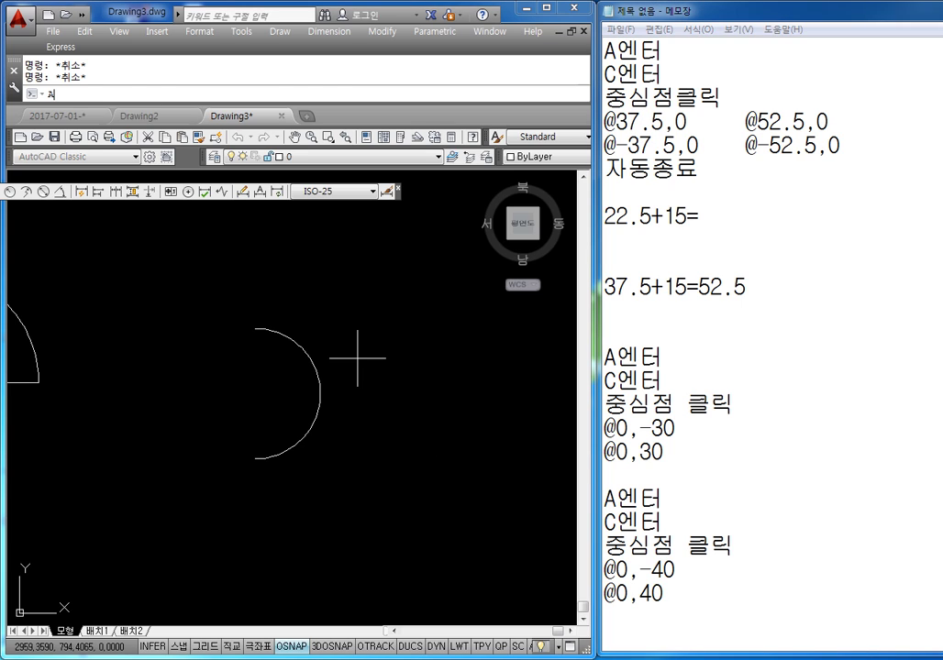
key(Return)
text(C)
key(Return)
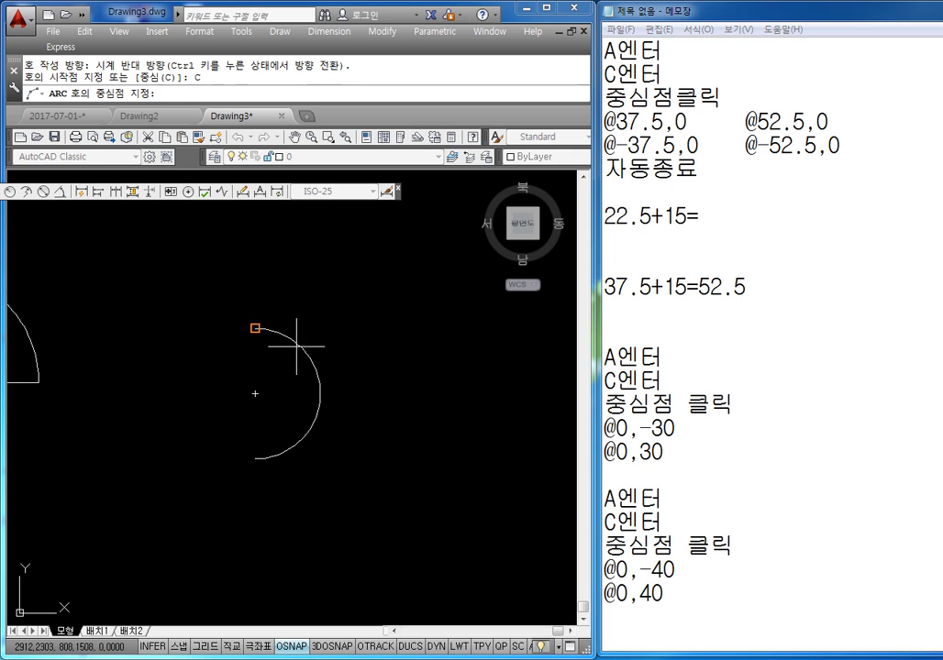
click(255, 394)
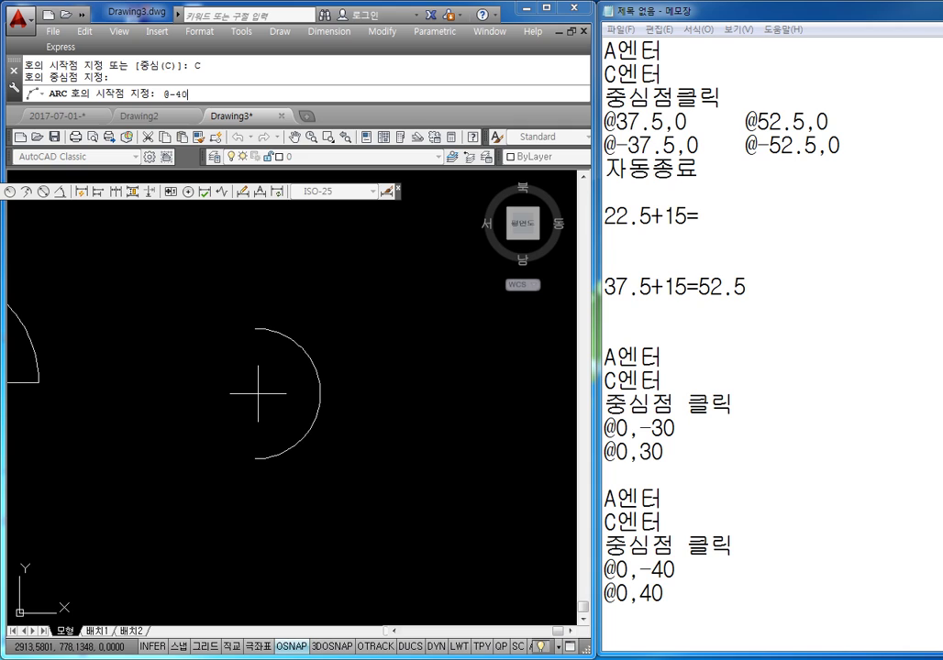
text(@-40,0)
key(Return)
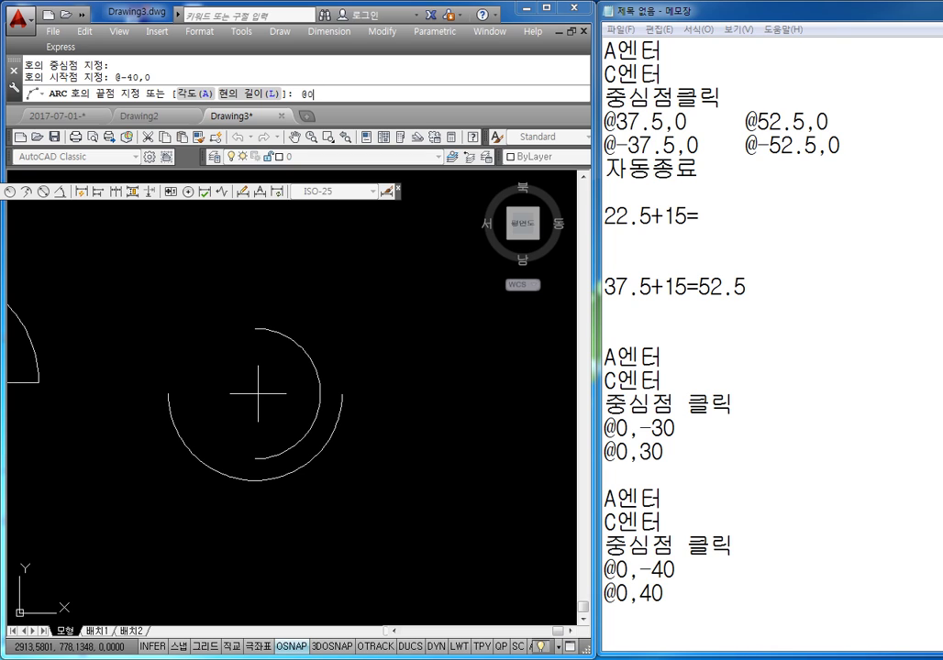
key(Return)
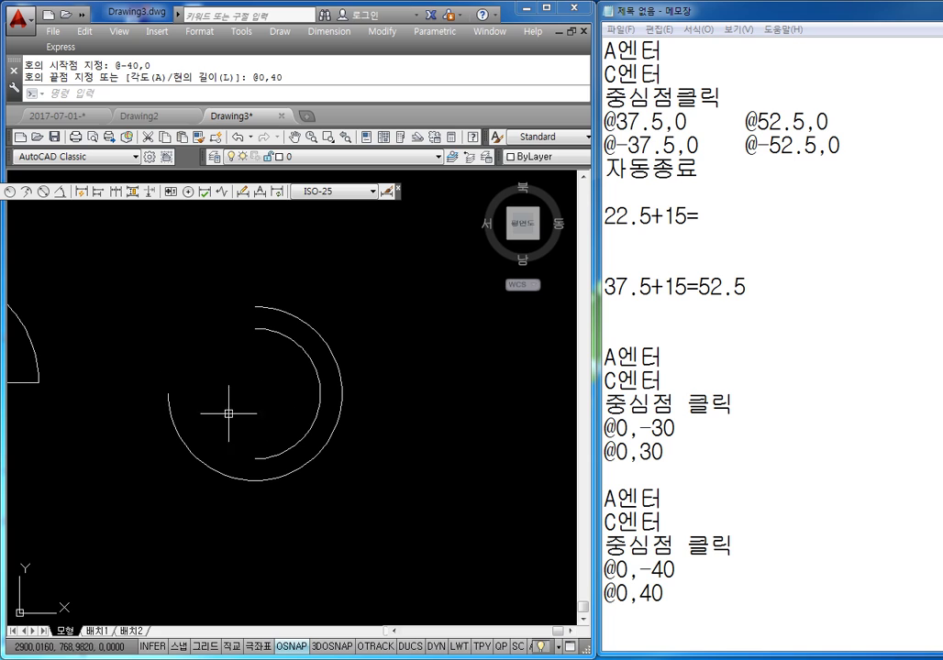
Step: Delete the outer three-quarter arc that starts at @-40,0
key(Escape)
click(333, 419)
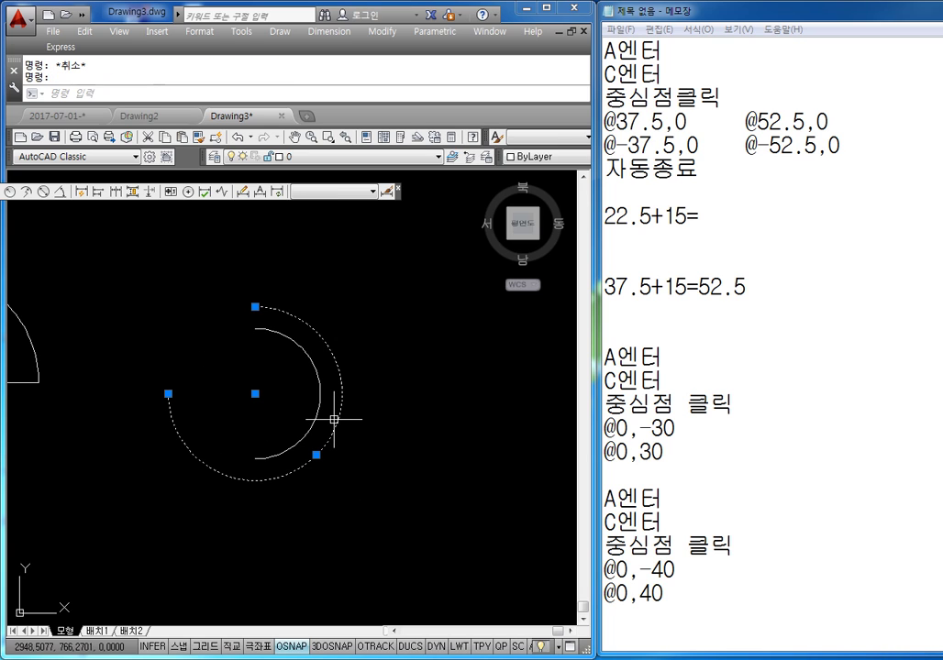
key(Delete)
key(Escape)
Step: Draw an arc concentric with the radius 30 arc, from start point @0,-40 to end point @0,40
text(a)
key(Return)
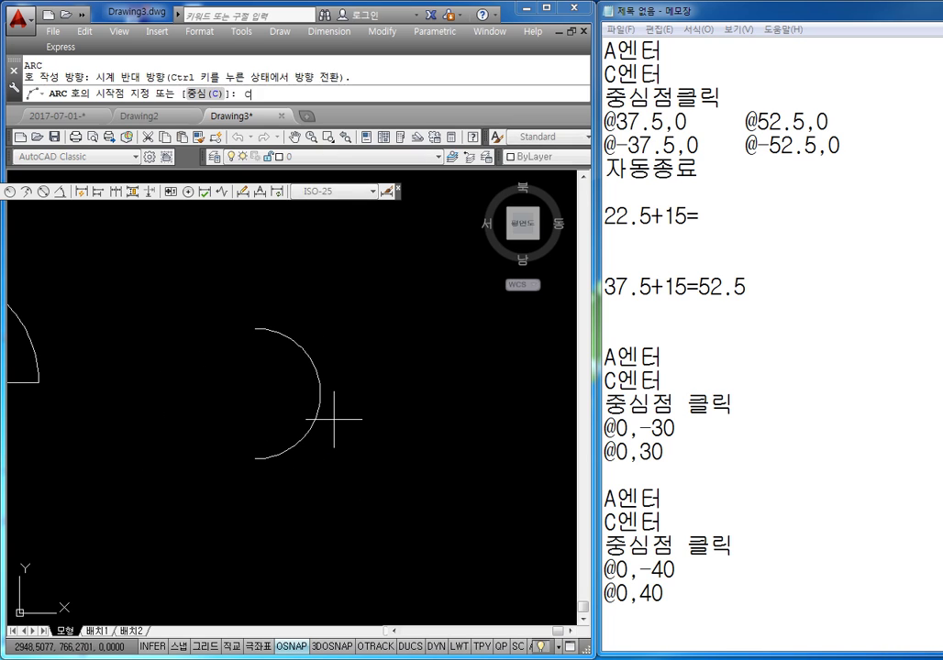
text(c)
key(Return)
click(252, 395)
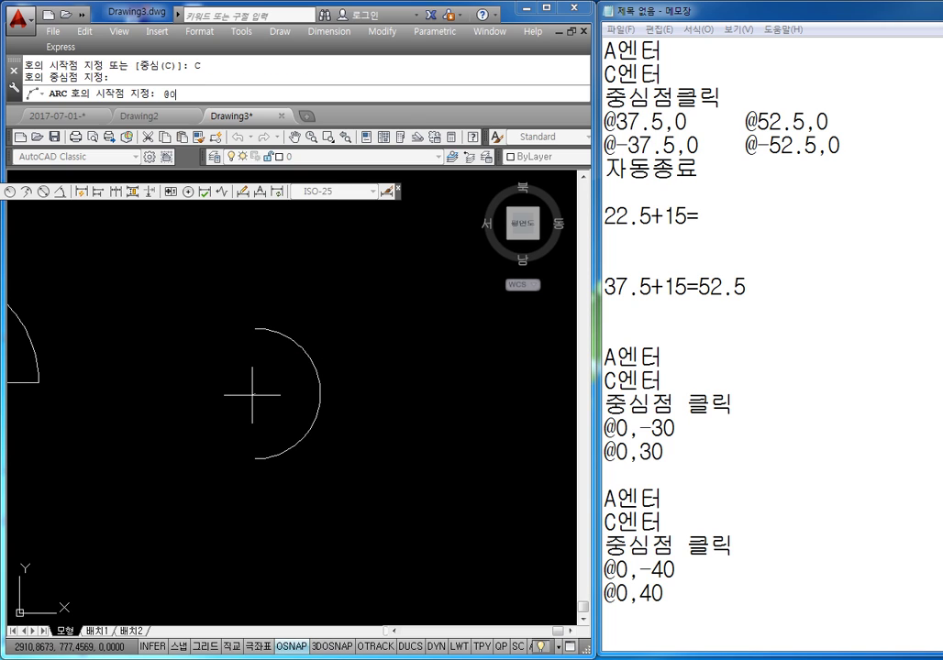
text(40)
key(Return)
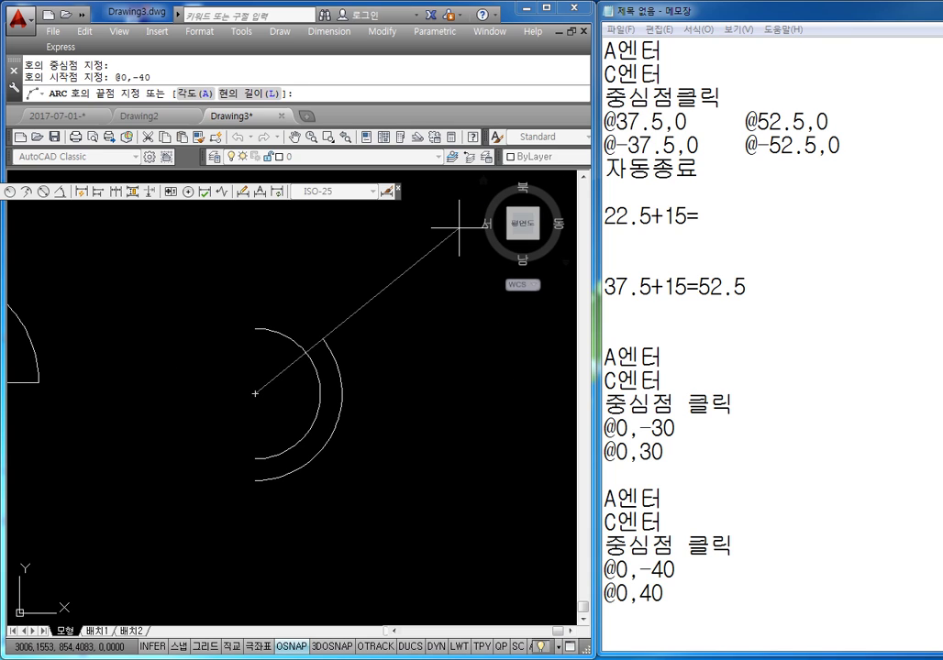
key(Return)
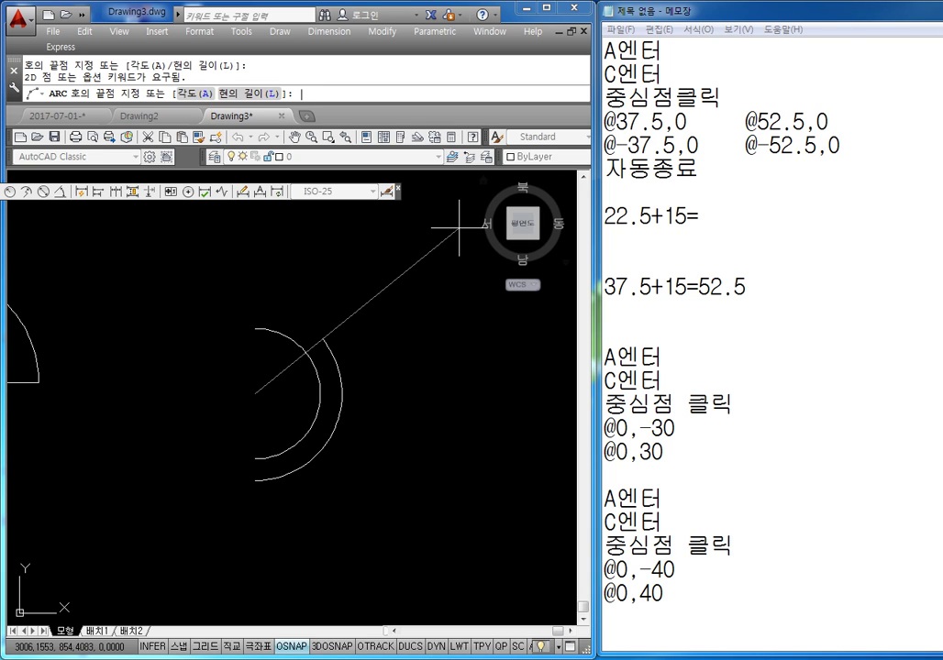
text(20,40)
key(Return)
key(Escape)
key(Escape)
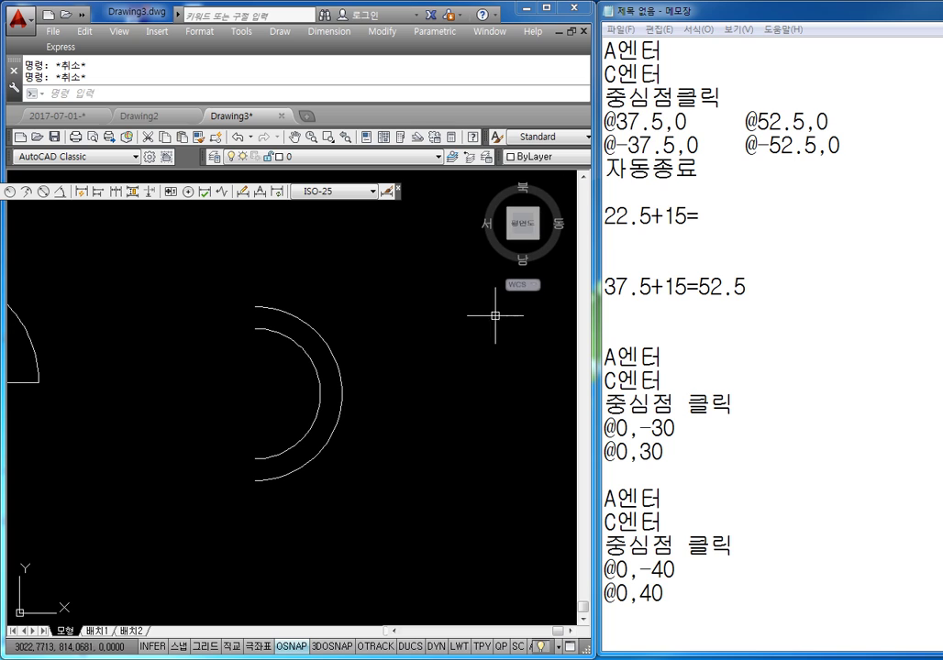
Step: Draw a straight vertical line joining the two endpoints of the radius 40 arc
middle_drag(335, 374, 346, 368)
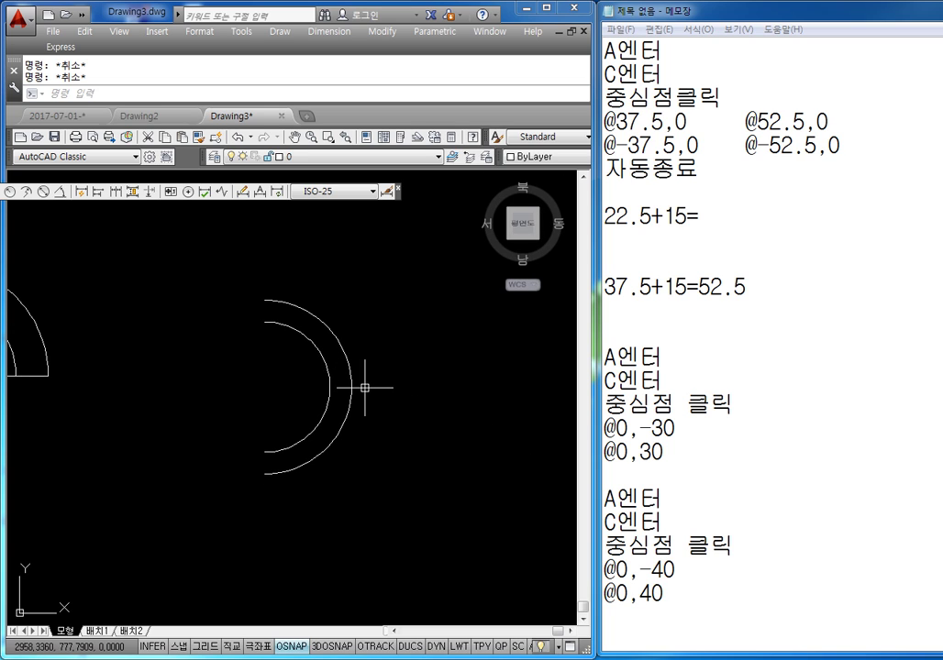
text(l)
key(Return)
click(264, 300)
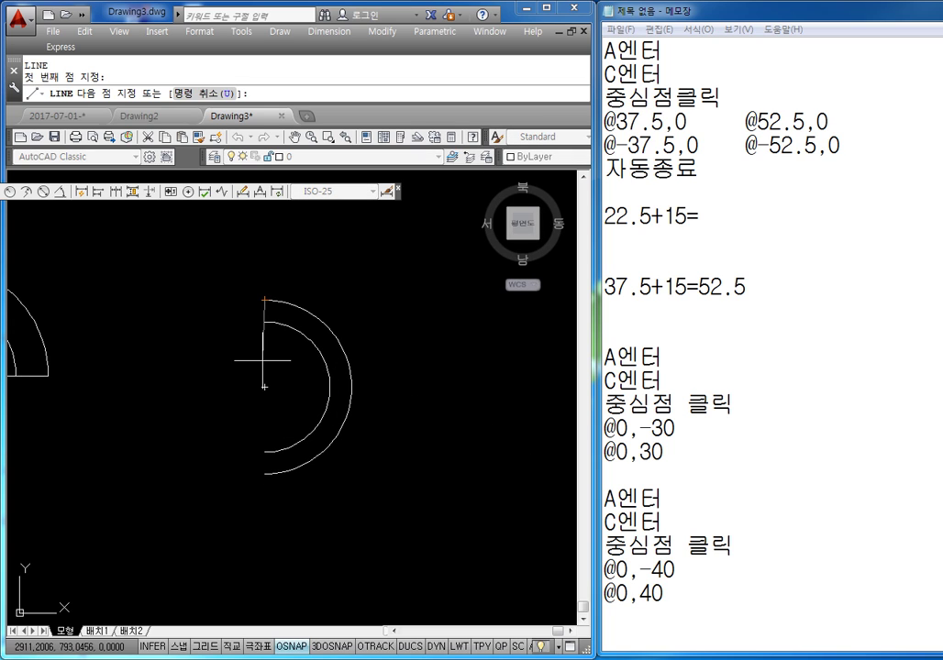
click(264, 474)
key(Escape)
key(Escape)
middle_drag(321, 394, 362, 362)
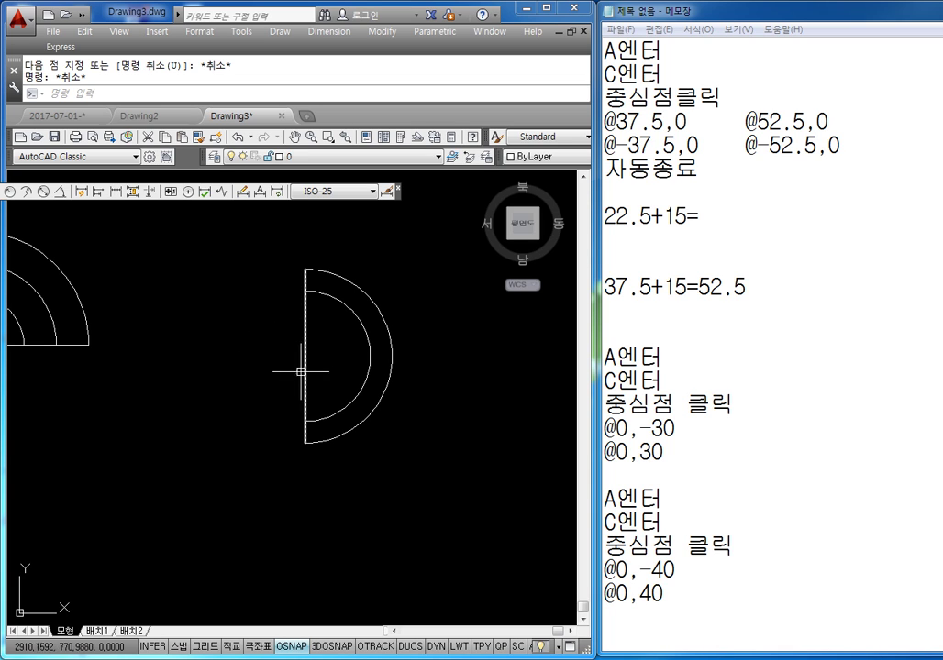
scroll(376, 422, down, 4)
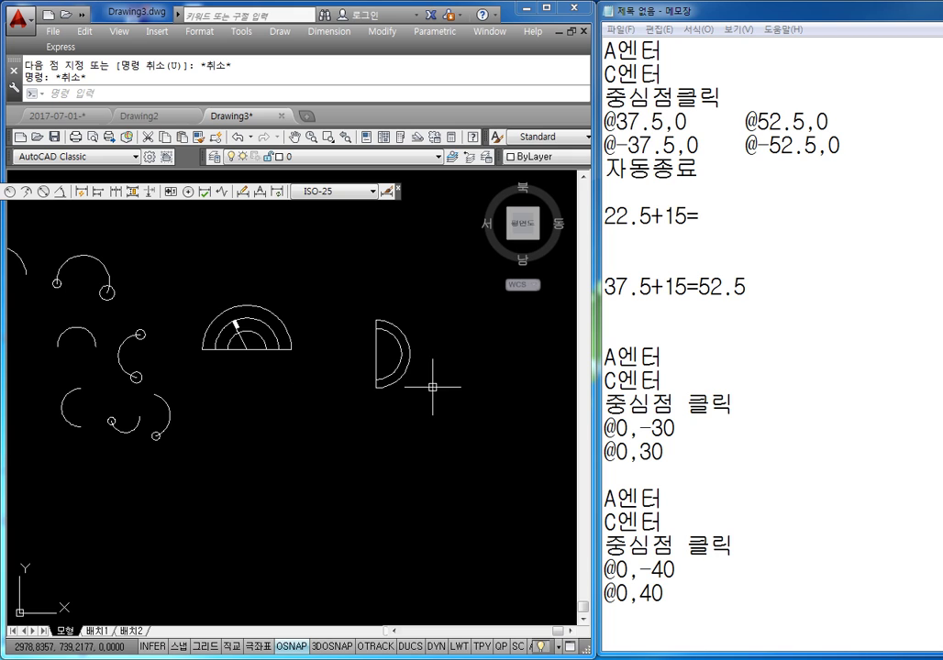
Step: In Notepad, leave a blank line below "@0,40" and begin a new note with "원호"
click(733, 546)
key(Down)
key(Down)
key(Down)
key(Down)
key(Down)
key(Down)
key(Down)
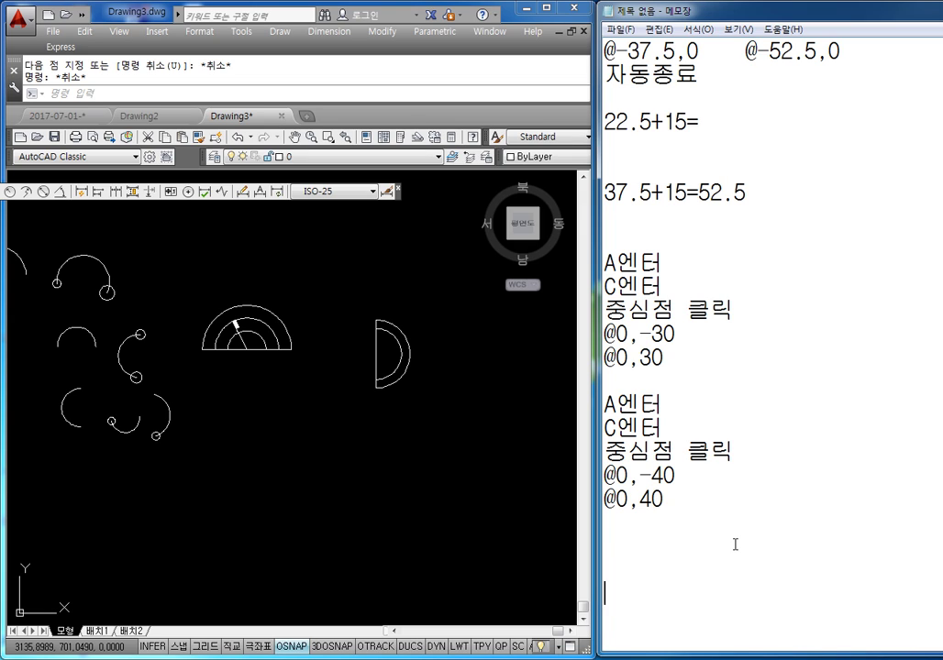
key(Up)
key(Up)
text(DN)
key(BackSpace)
key(BackSpace)
text(원호 )
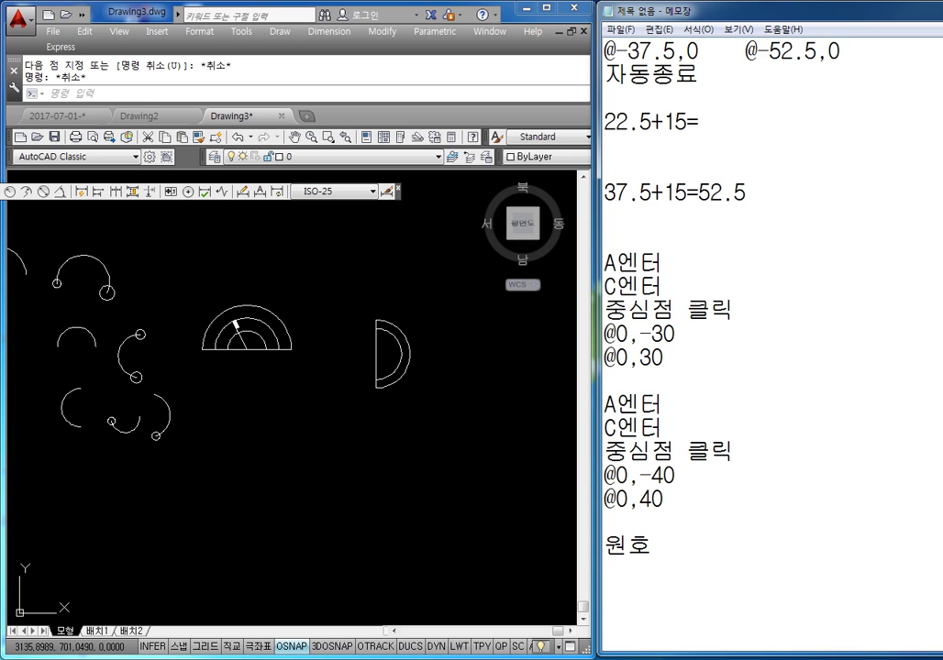
Step: Complete the new note so that it reads "원호를 그린후 직선그리는방식"
text(를 근)
key(BackSpace)
text(린후 진)
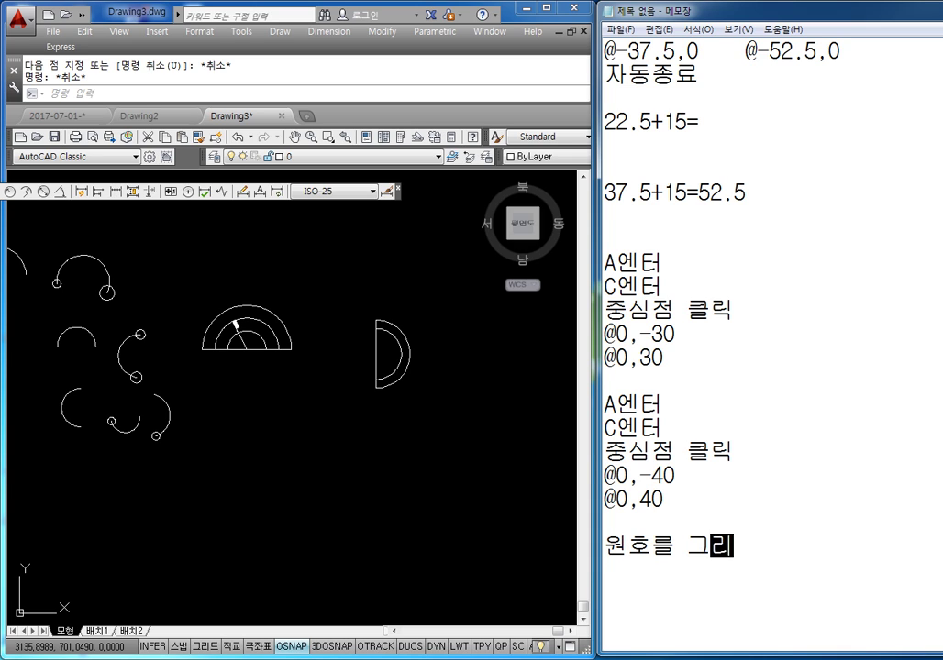
key(BackSpace)
text(ㄱ선그리는ㅂ)
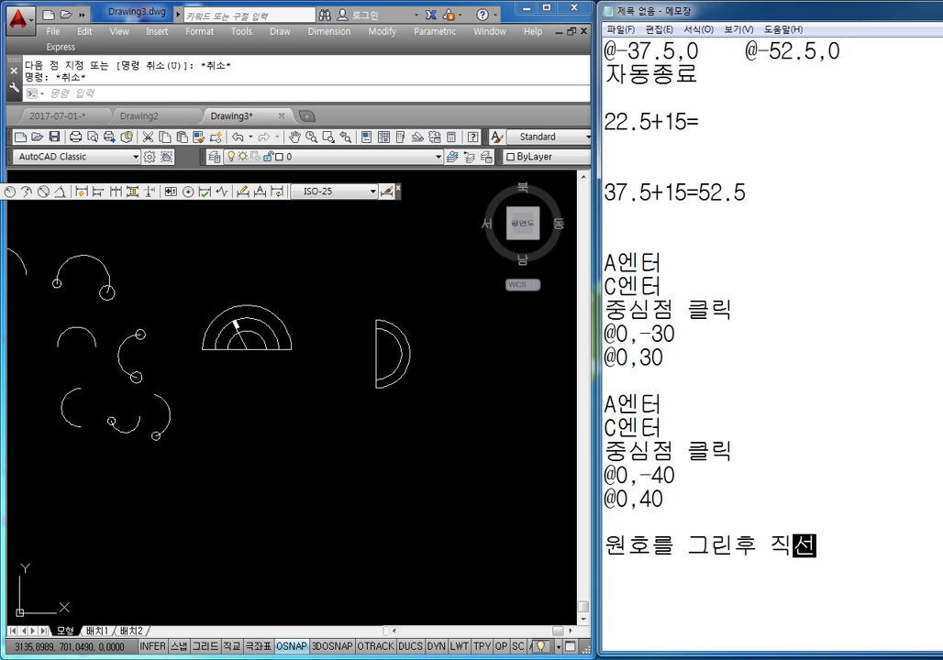
text(방식)
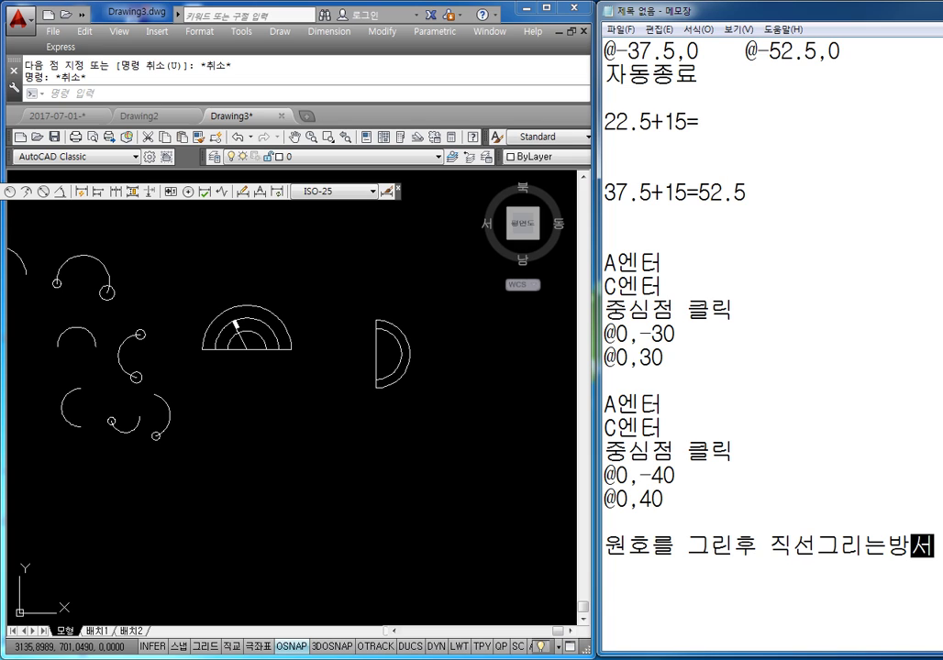
key(Return)
key(Return)
key(Return)
key(BackSpace)
key(BackSpace)
key(BackSpace)
key(BackSpace)
text(식)
Step: Add a second note line reading "직선을 그린후 원호를 그리는방식" directly below "원호를 그린후 직선그리는방식"
key(Return)
key(Return)
key(Return)
key(BackSpace)
key(BackSpace)
text(직선을 ㄱ)
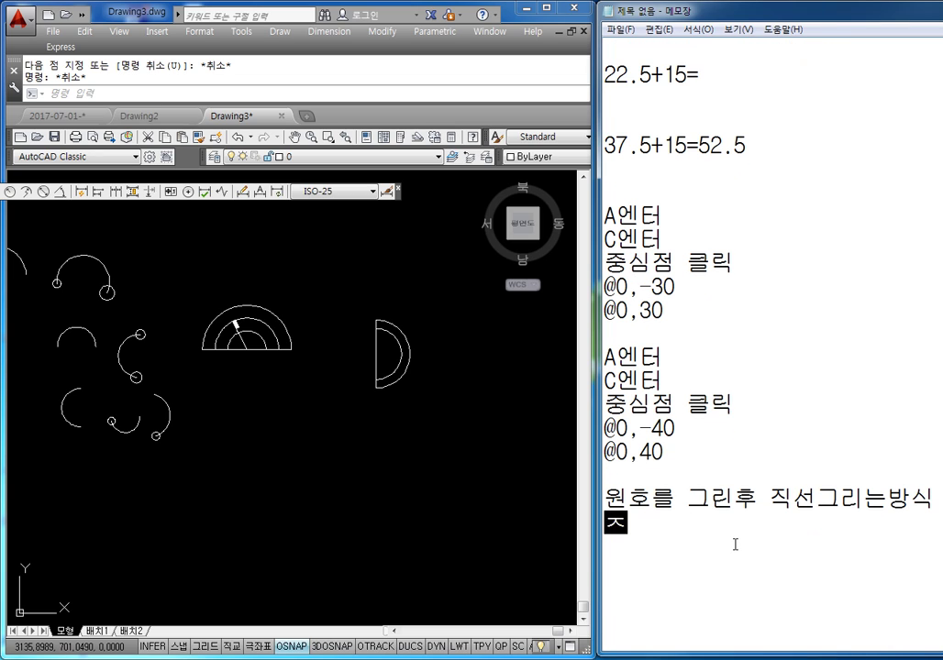
text(그린후)
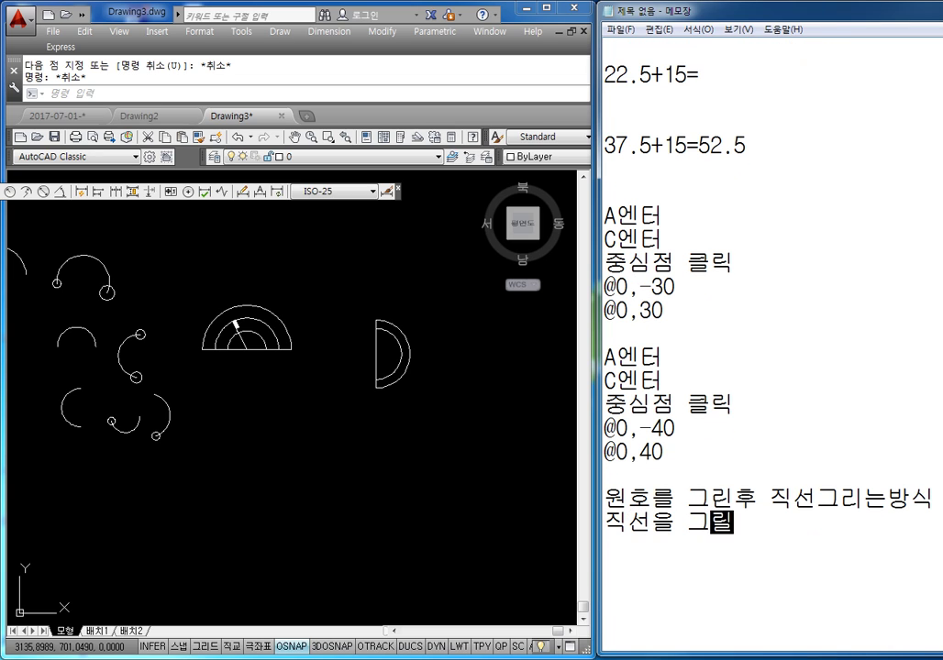
text( 원호)
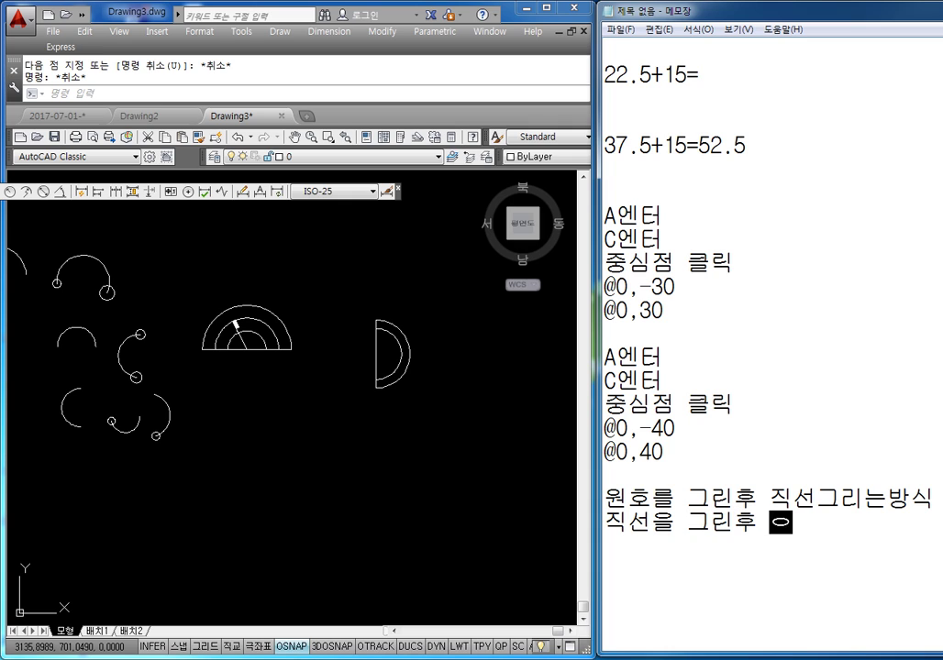
text(를 그리는ㅂ)
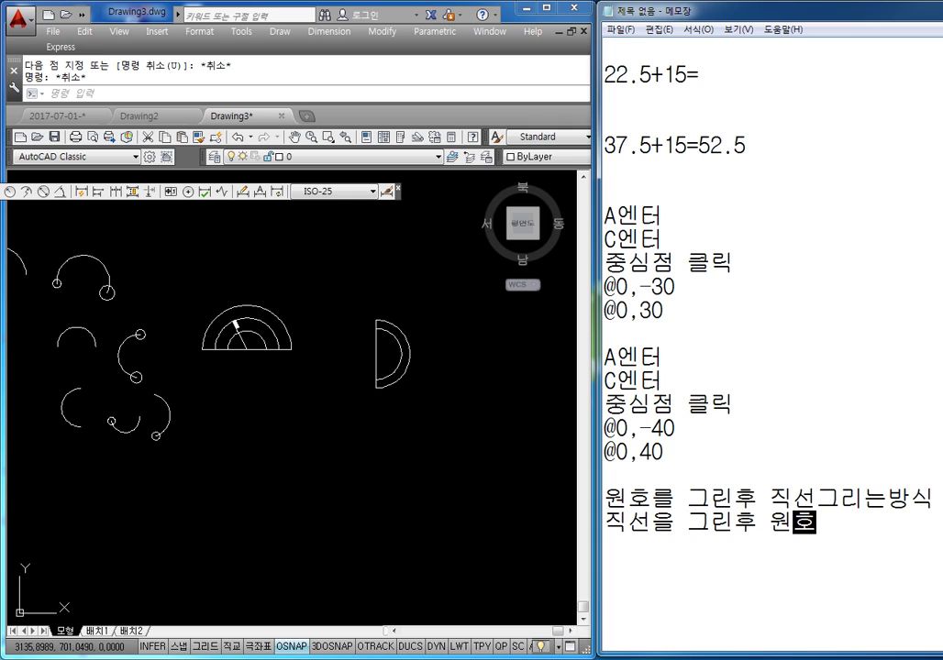
text(방식)
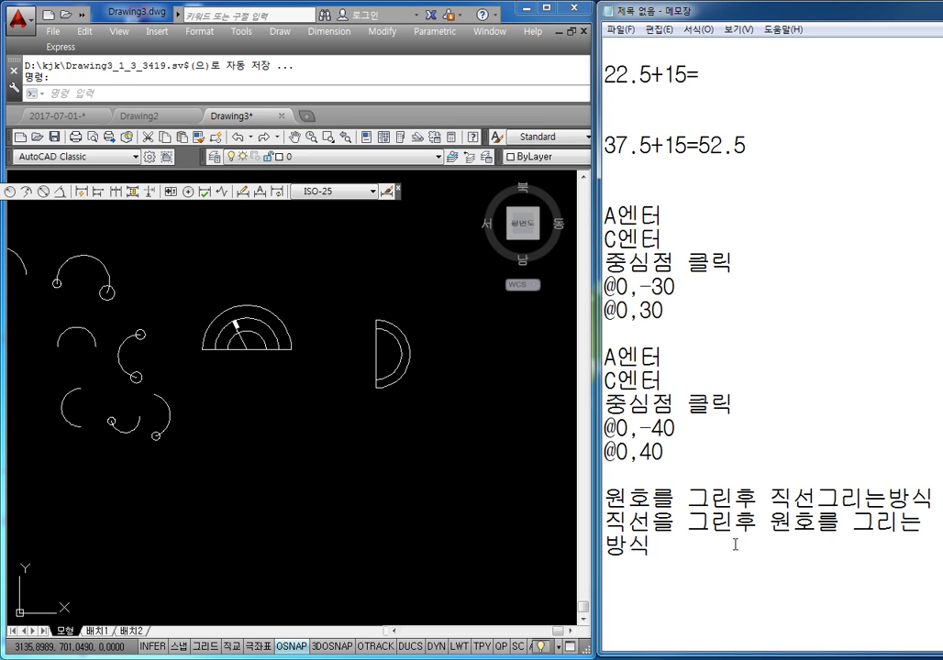
mouse_move(458, 433)
middle_down()
mouse_move(419, 406)
mouse_move(457, 398)
mouse_move(410, 393)
mouse_move(367, 404)
middle_up()
key(Escape)
key(Escape)
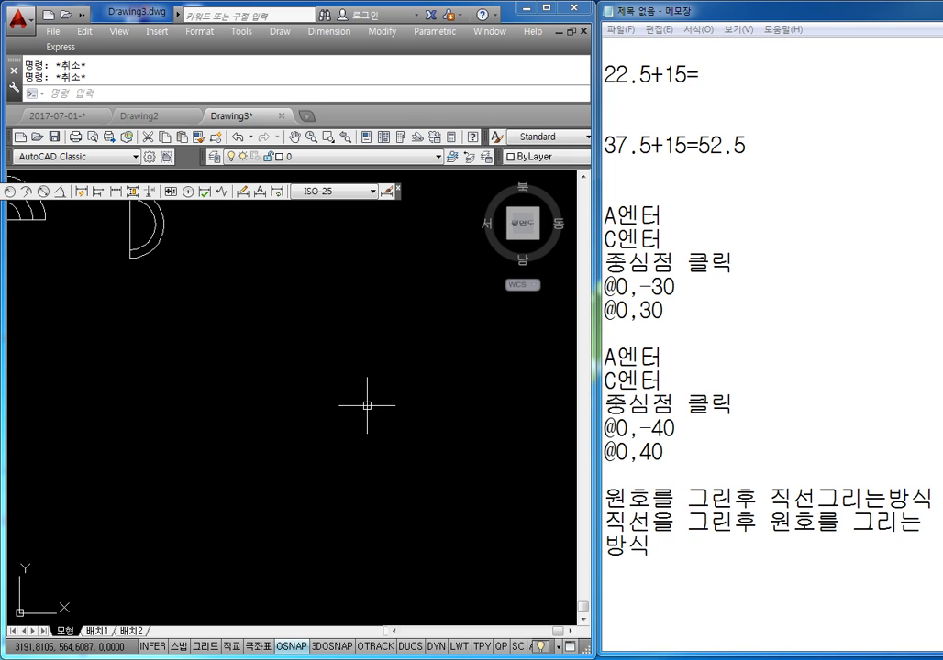
text(a)
key(Return)
text(c)
key(Return)
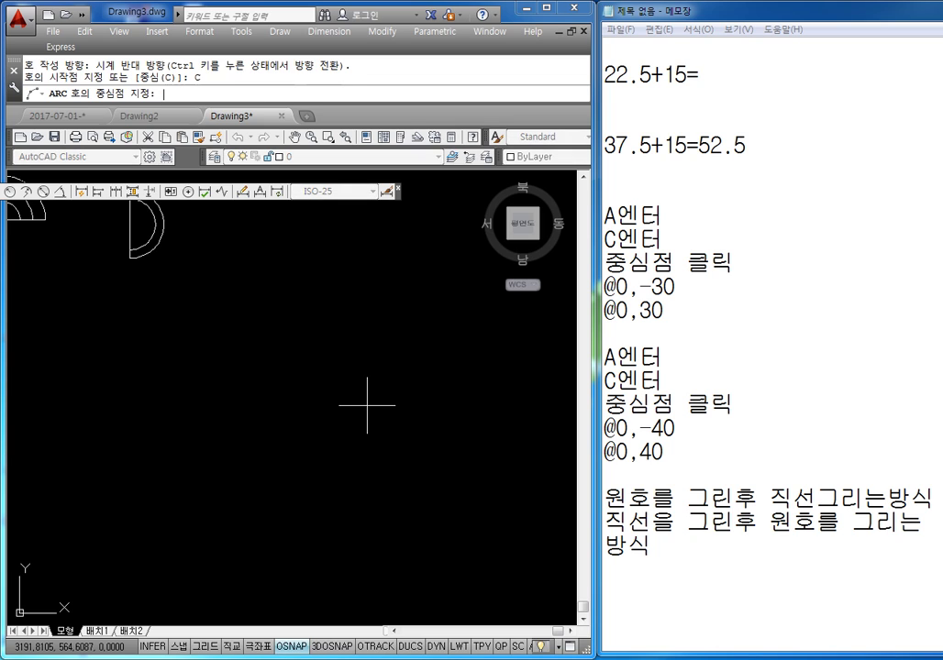
key(Escape)
Step: In Notepad, leave a blank line below the two method notes and add the lines "A엔터" and "C엔터"
click(652, 560)
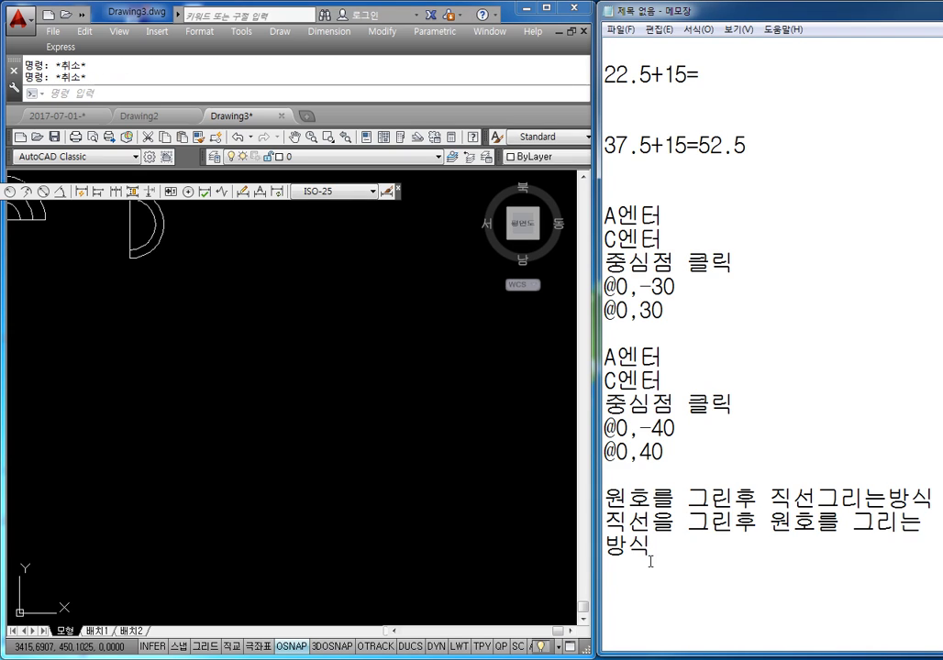
key(Return)
key(Return)
key(Return)
key(Return)
key(Return)
key(Return)
key(BackSpace)
key(BackSpace)
key(BackSpace)
key(BackSpace)
key(BackSpace)
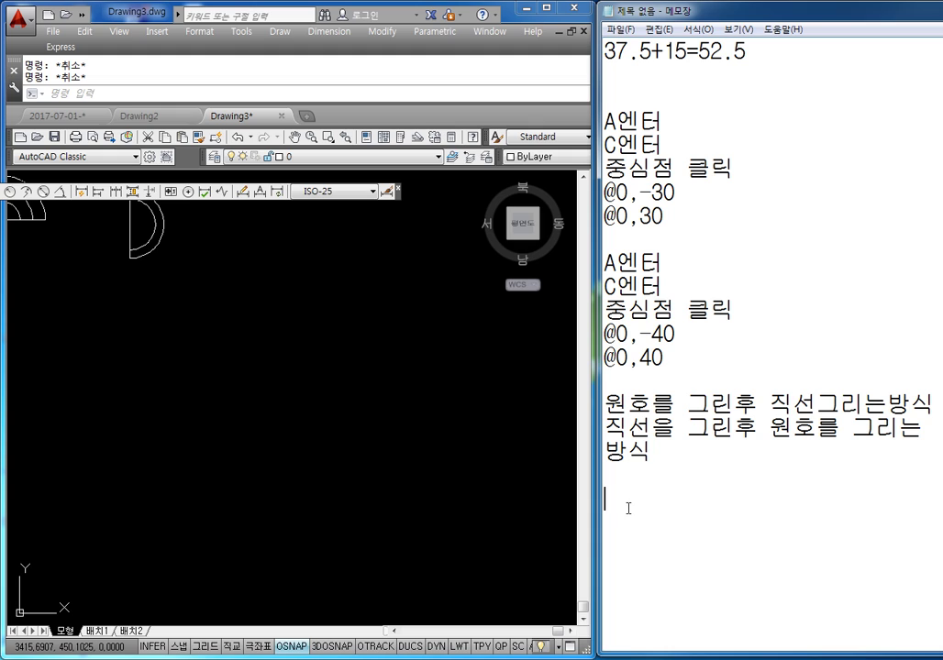
text(A엔터)
key(Return)
text(C엔터)
key(Return)
Step: Add the line "중심점 클릭" directly below the last "C엔터" line
key(Return)
key(Return)
key(Return)
key(Return)
key(Return)
key(Return)
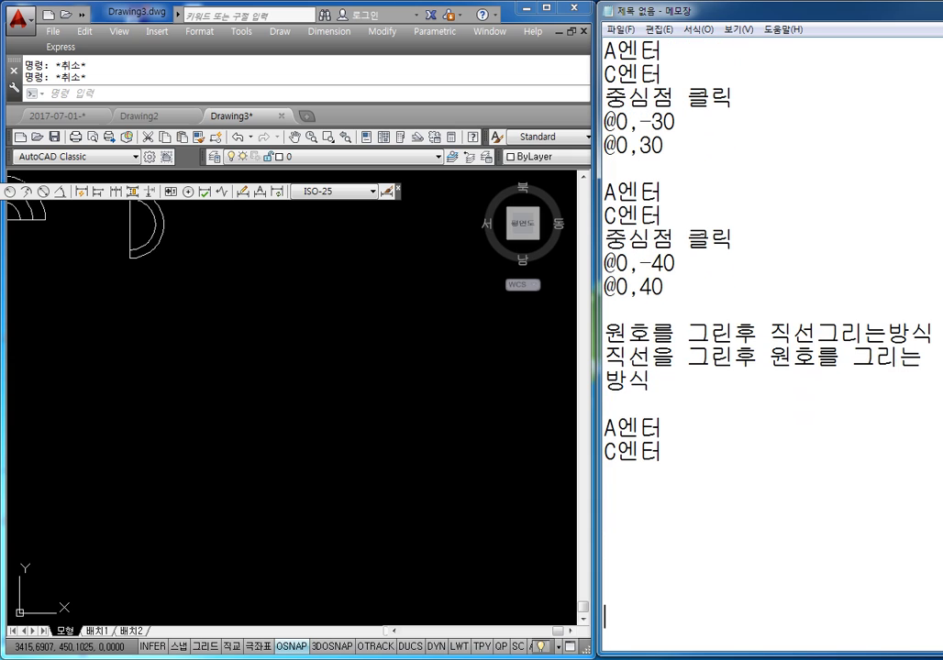
click(604, 471)
text(중)
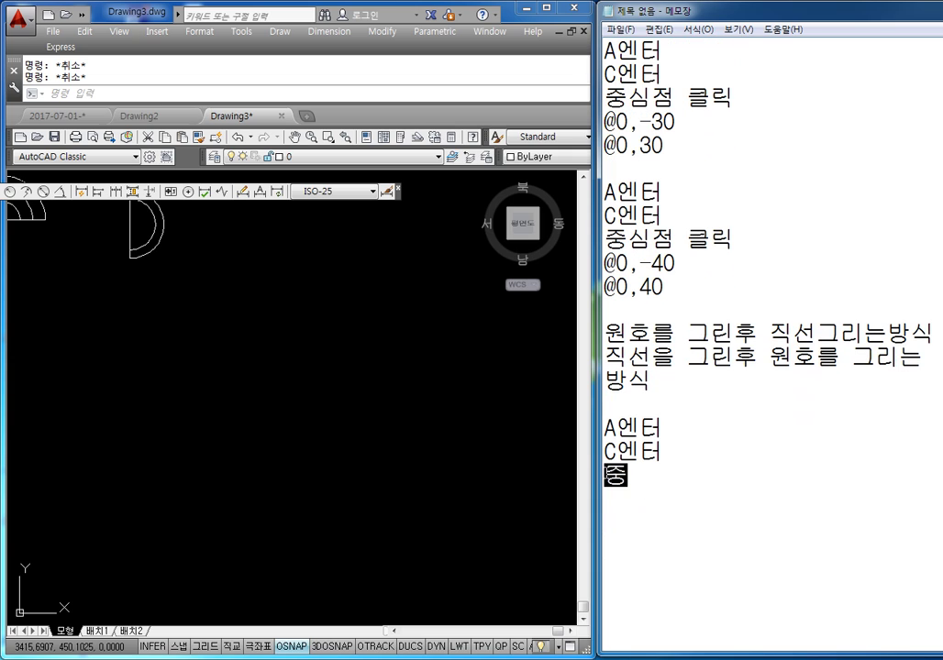
text(심점 클릭)
key(Return)
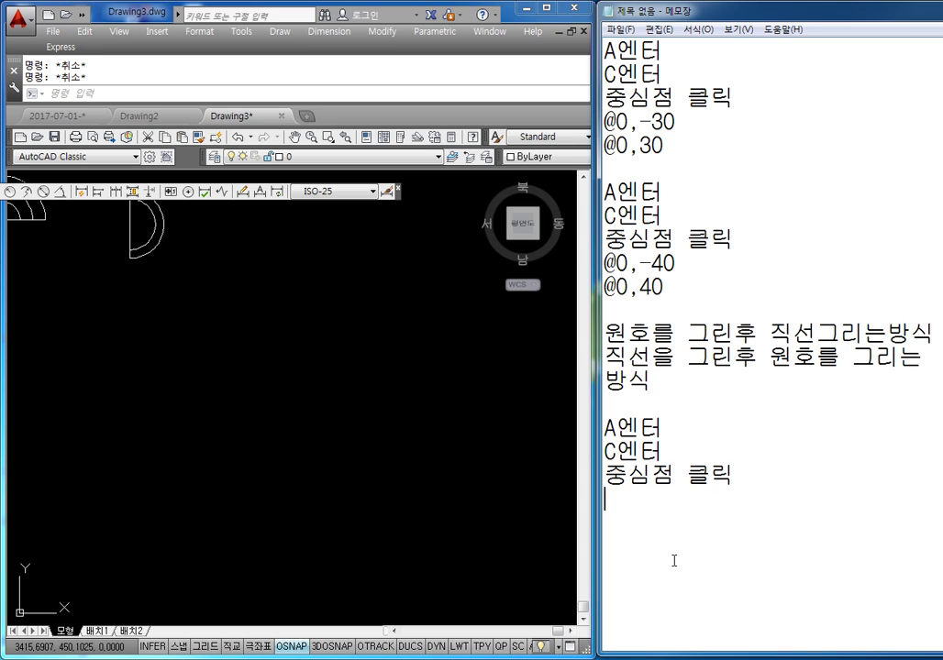
Step: Note the arc's start and end coordinates, "@0,-10" and "@-10,0", on two lines below "중심점 클릭"
text(@90)
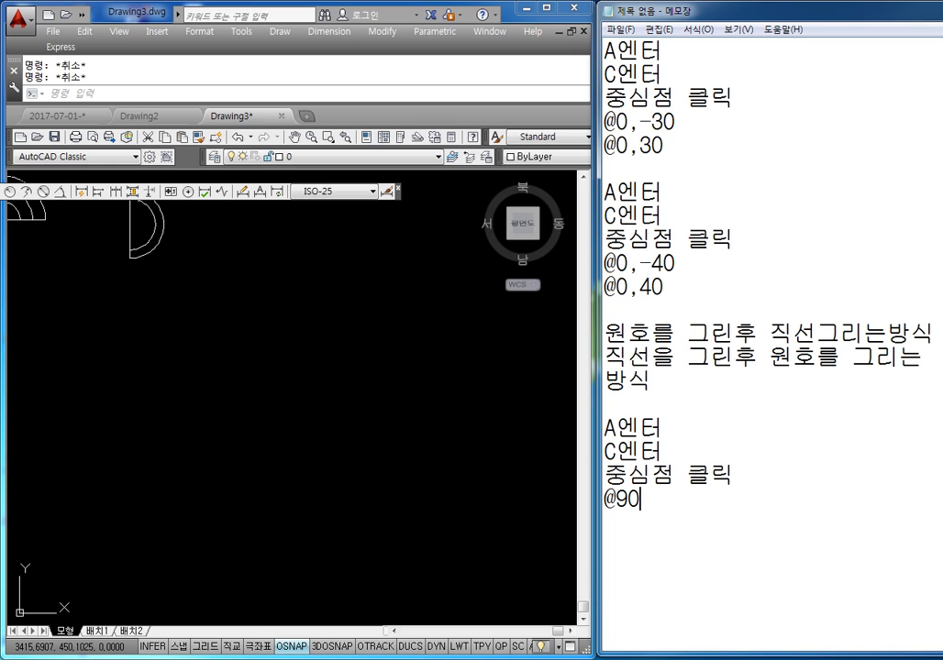
key(BackSpace)
key(BackSpace)
text(0,-10)
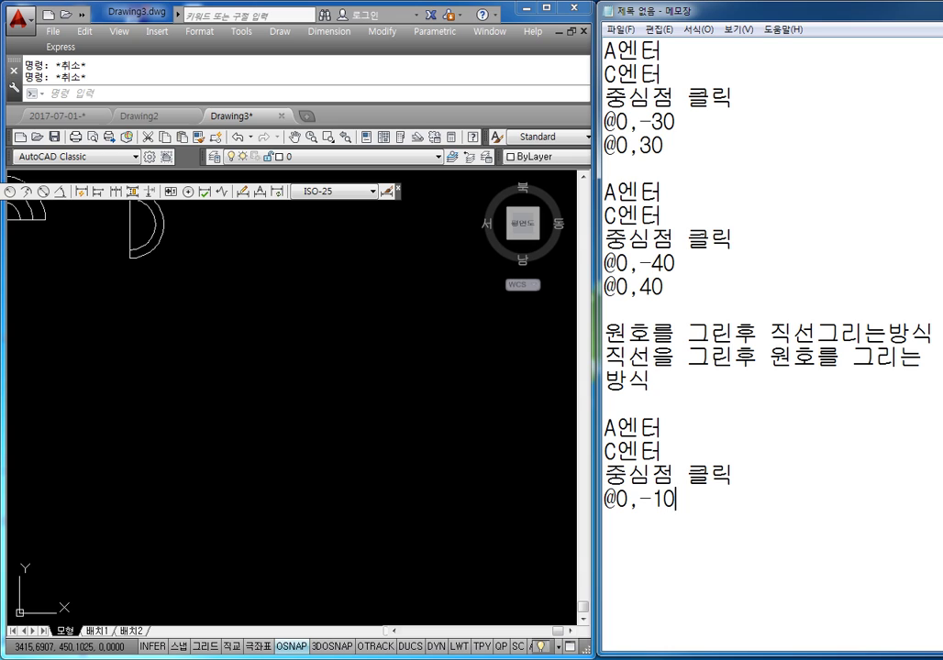
key(Return)
text(@-10)
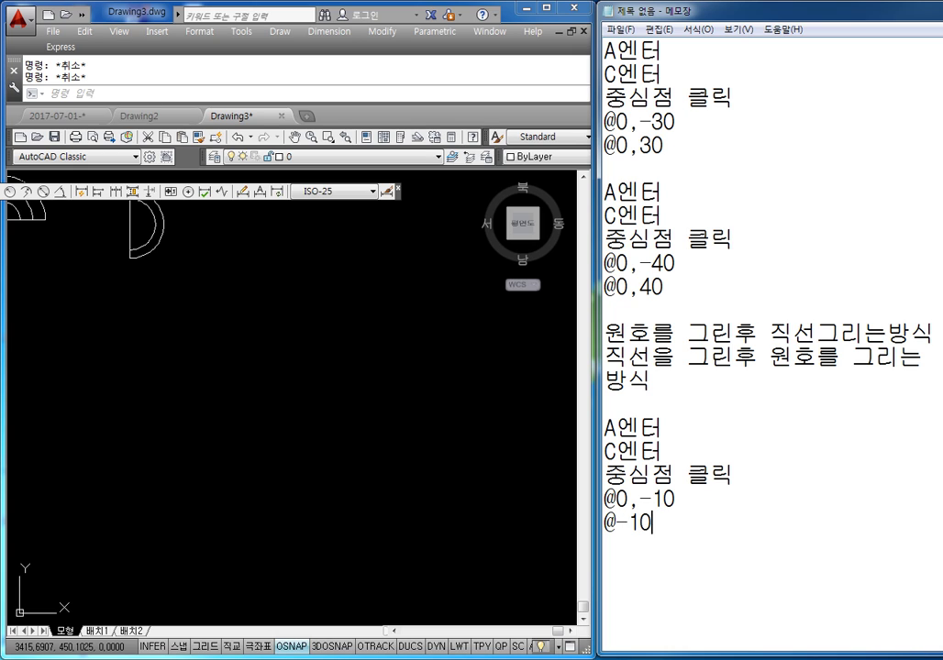
text(,0)
key(Return)
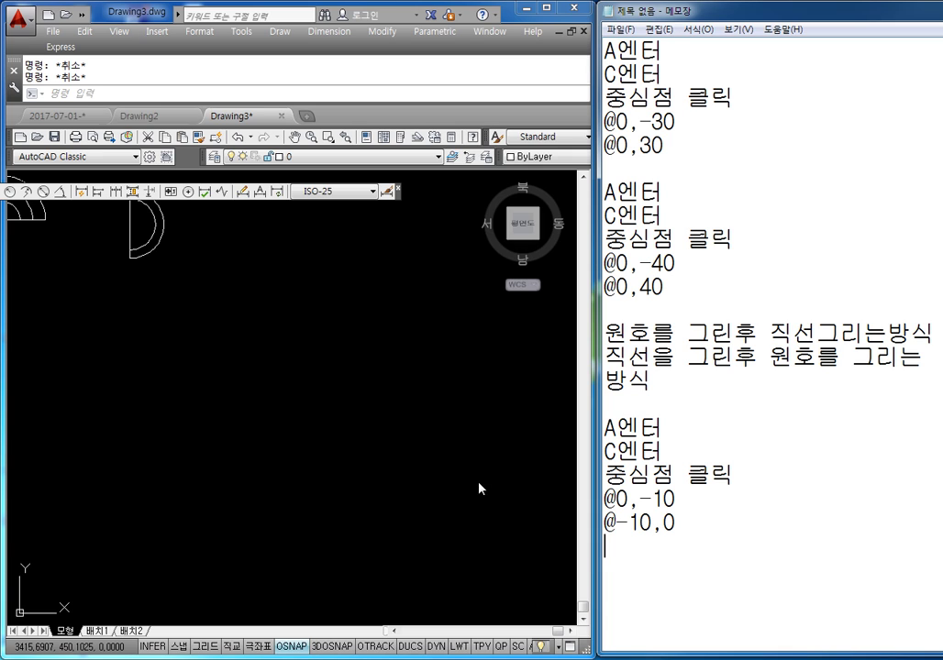
Step: In AutoCAD, draw an arc by its centre in the empty area, from start point @0,-10 to end point @-10,0
click(380, 438)
key(Escape)
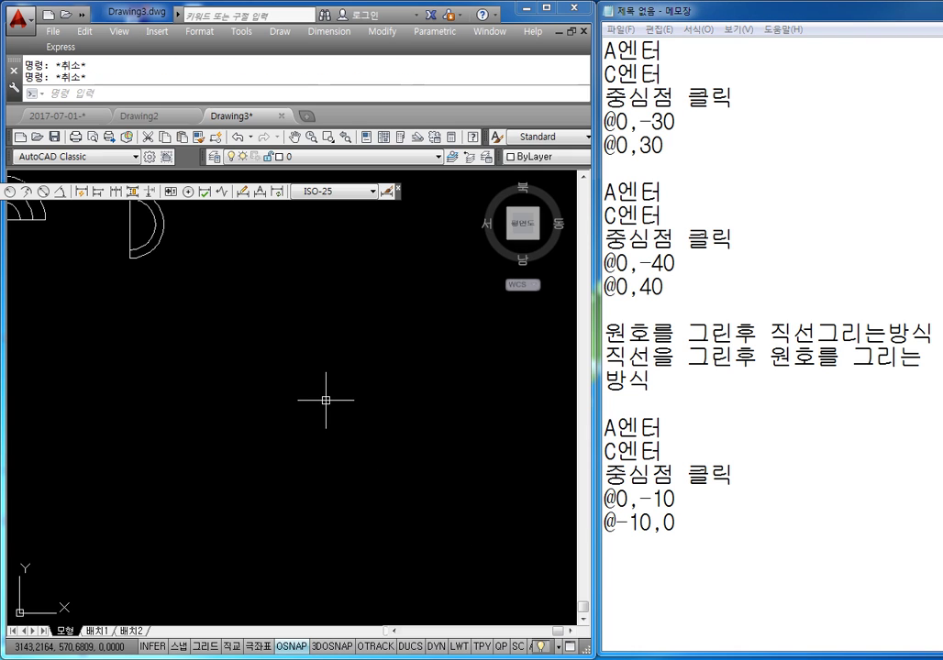
text(a)
key(Return)
text(c)
key(Return)
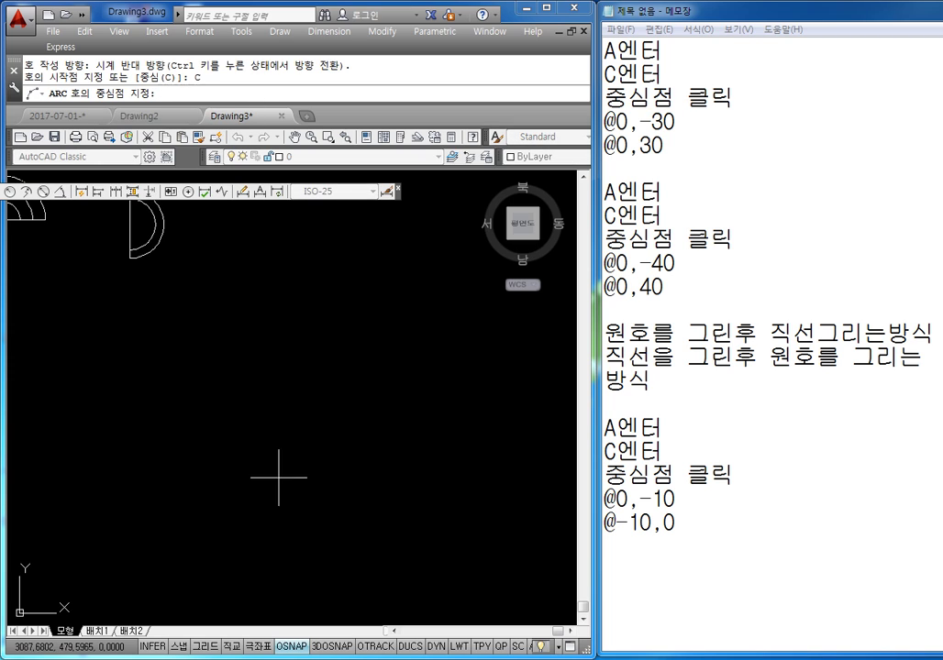
click(275, 393)
text(@0)
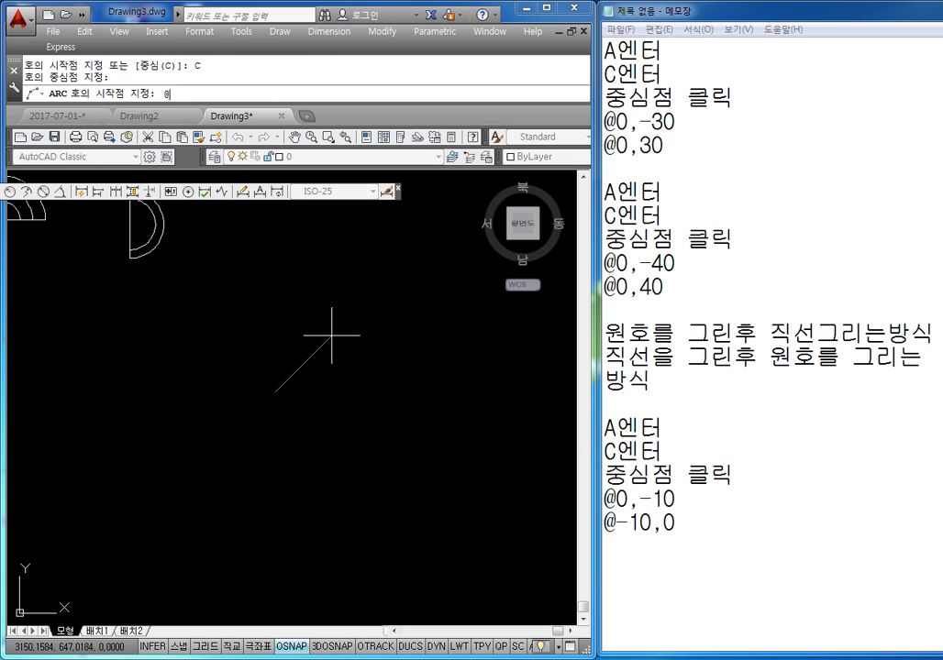
text(,-10)
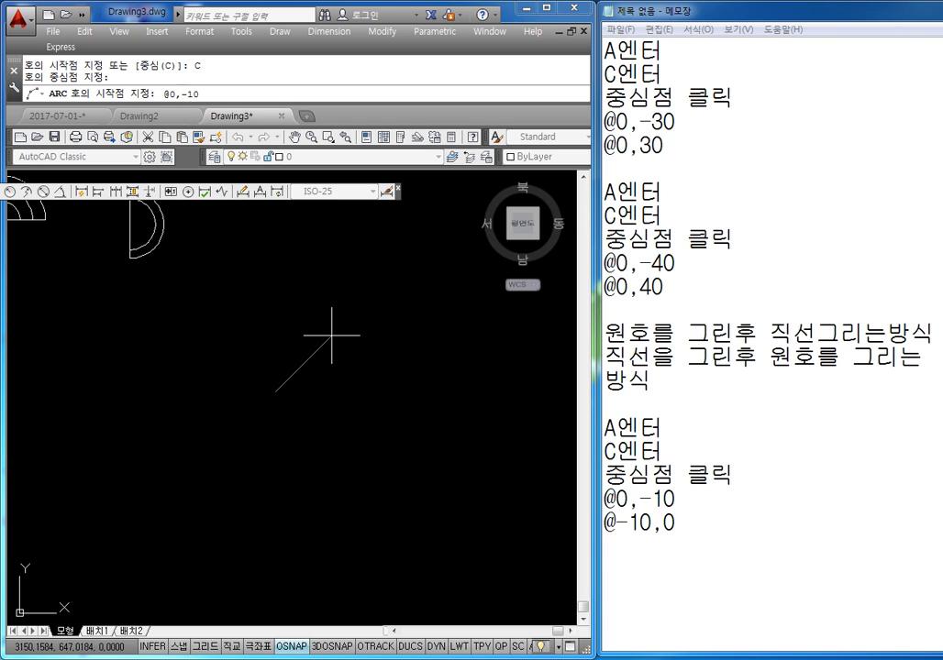
key(Return)
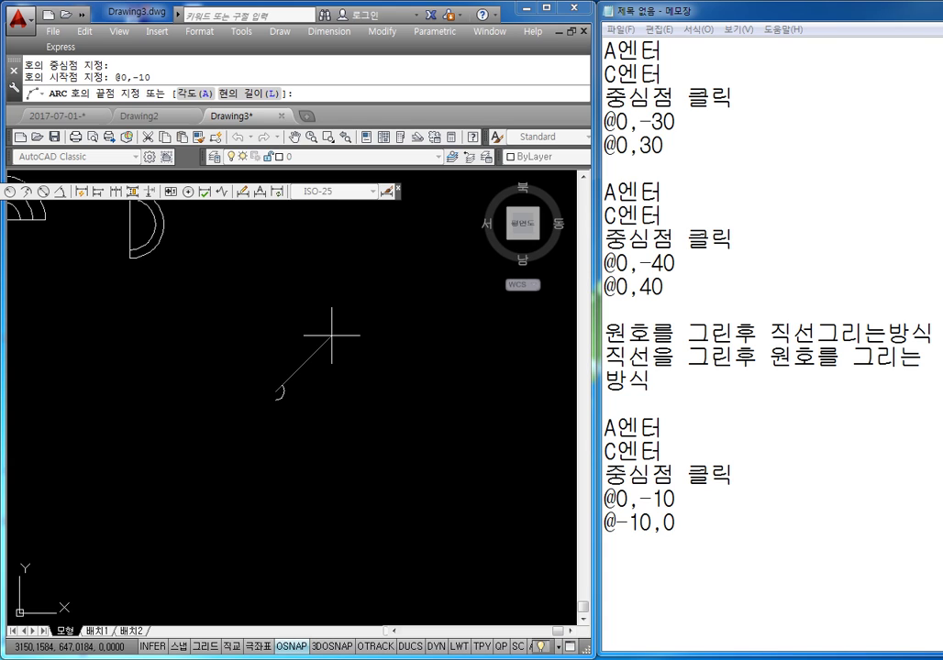
text(@-10,0)
key(Return)
key(Escape)
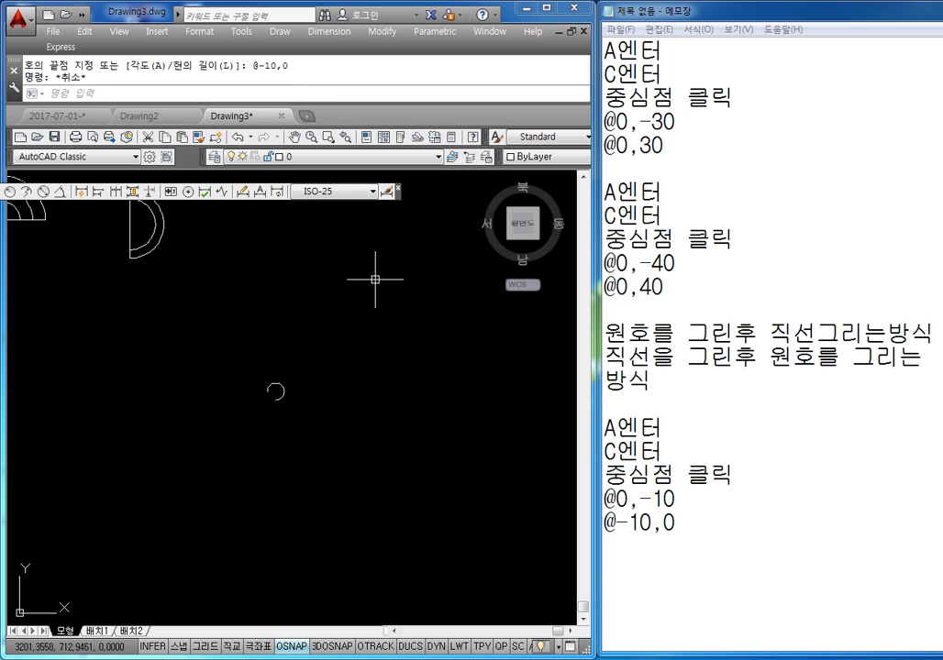
key(Escape)
scroll(261, 402, up, 5)
scroll(261, 401, up, 3)
scroll(332, 343, up, 1)
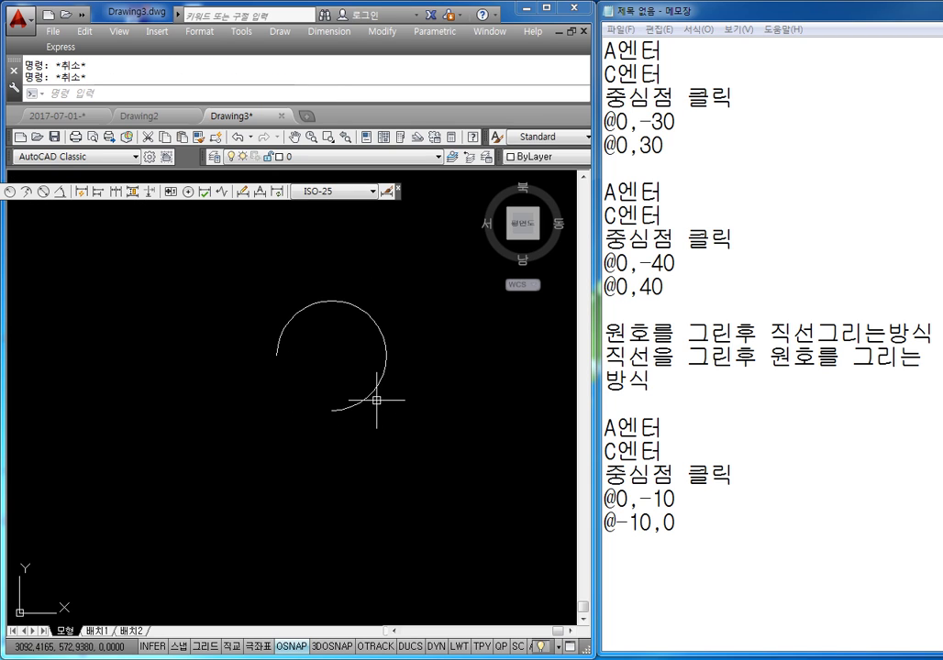
scroll(307, 337, down, 5)
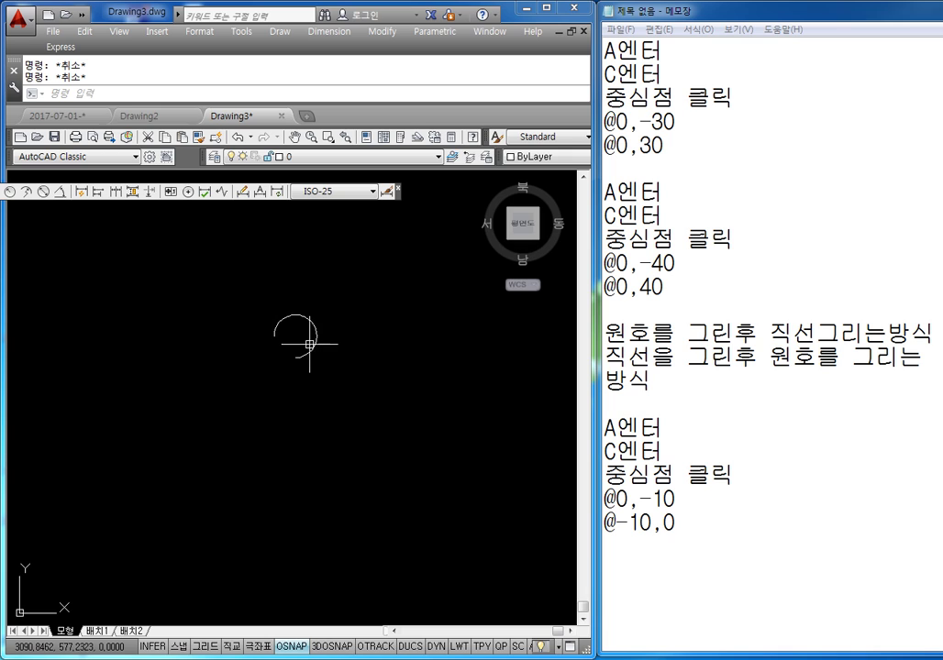
scroll(312, 337, up, 5)
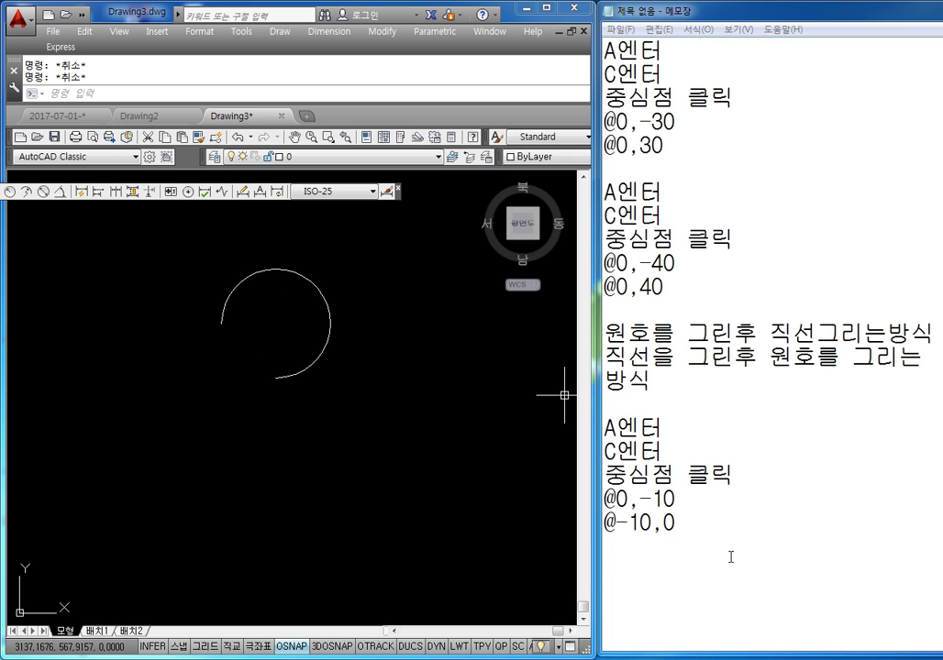
Step: In Notepad, leave a blank line below "@-10,0" and add the lines "L엔터" and "상대좌표로 도면 완성"
click(619, 559)
text(L엔터)
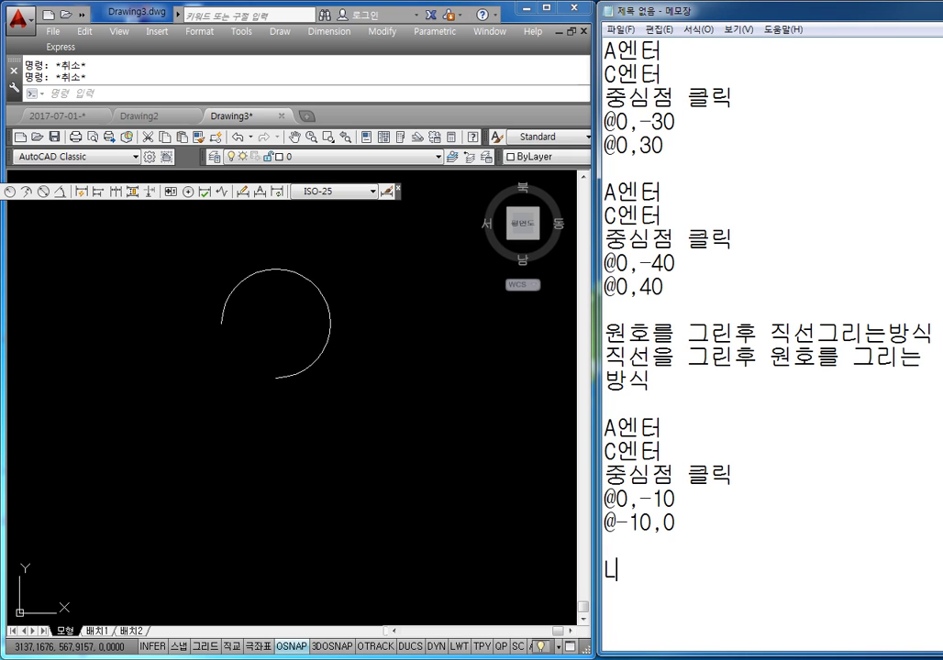
key(Return)
text(상대)
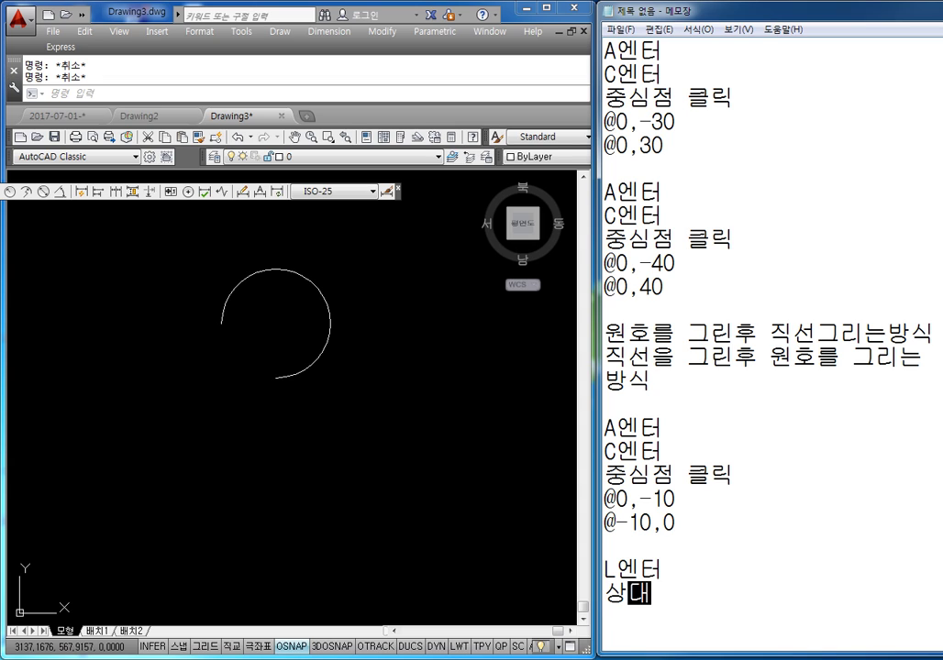
text(좌표로 그리)
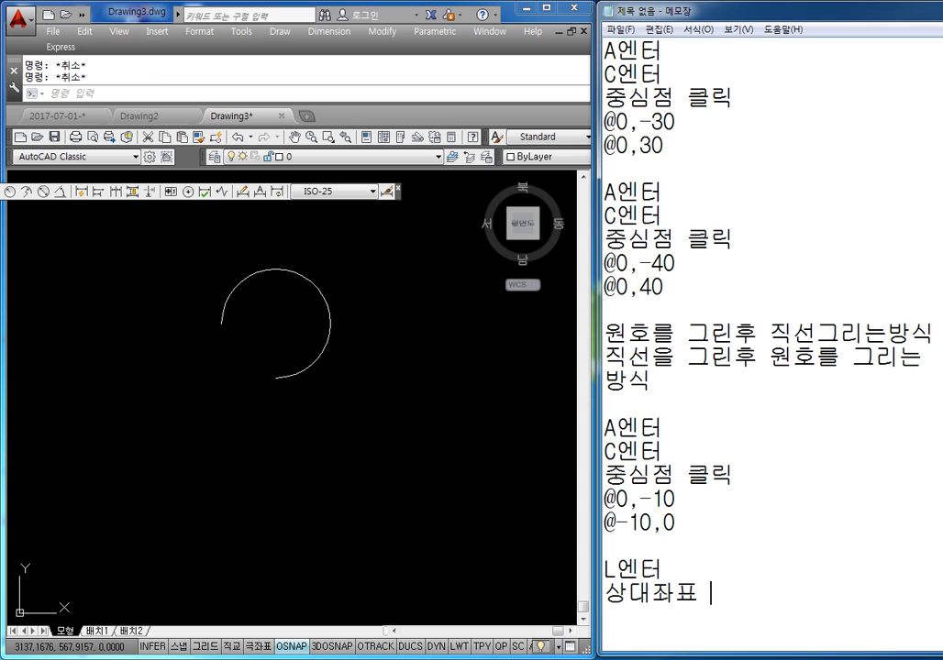
key(BackSpace)
key(BackSpace)
key(BackSpace)
text(도면 완성)
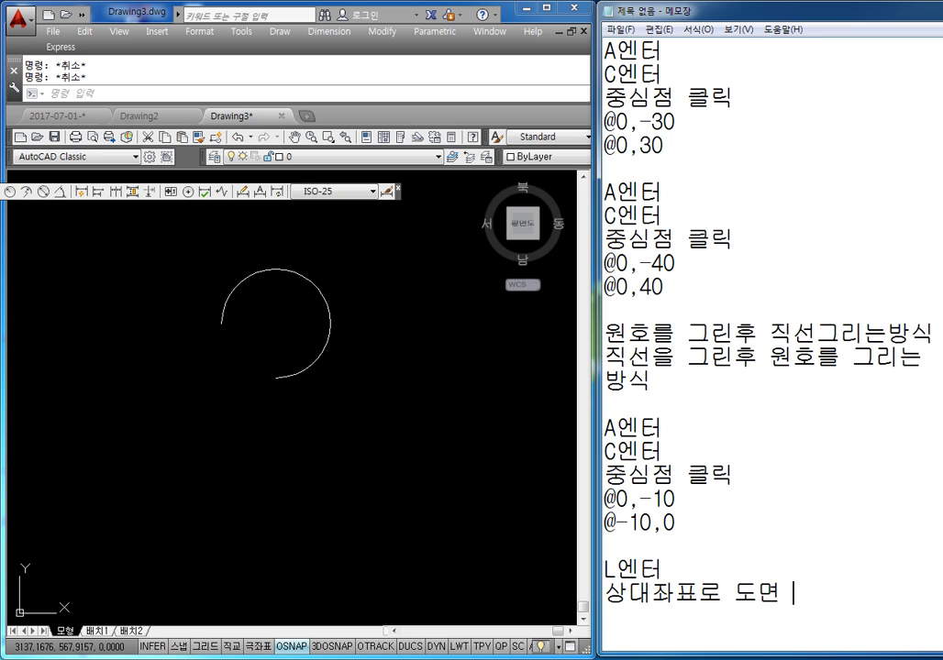
key(Return)
key(Return)
key(Return)
key(Return)
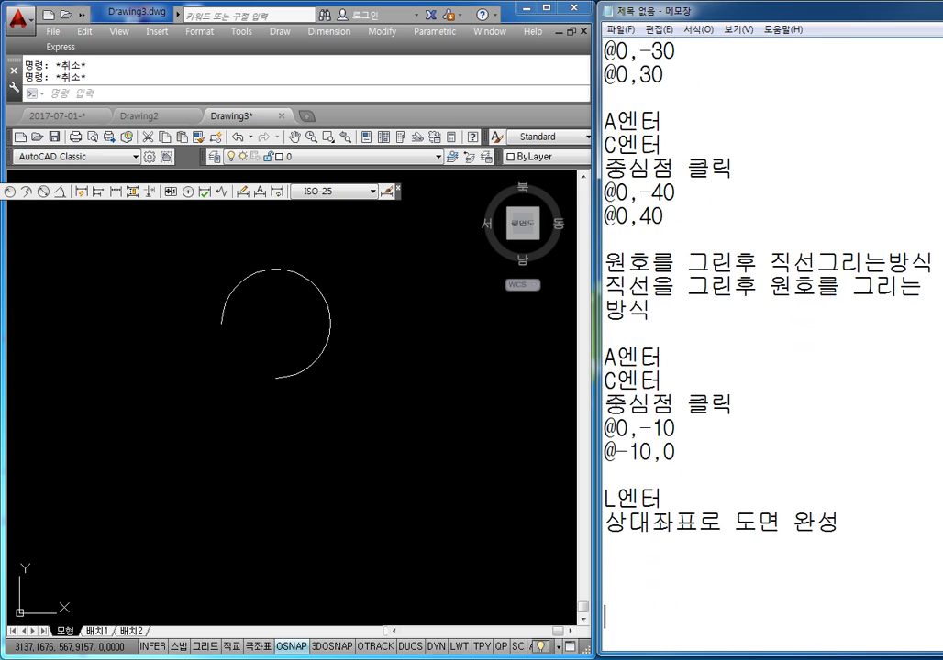
Step: In AutoCAD, draw a small circle centred on the new arc's lower endpoint
middle_drag(290, 412, 290, 407)
text(c)
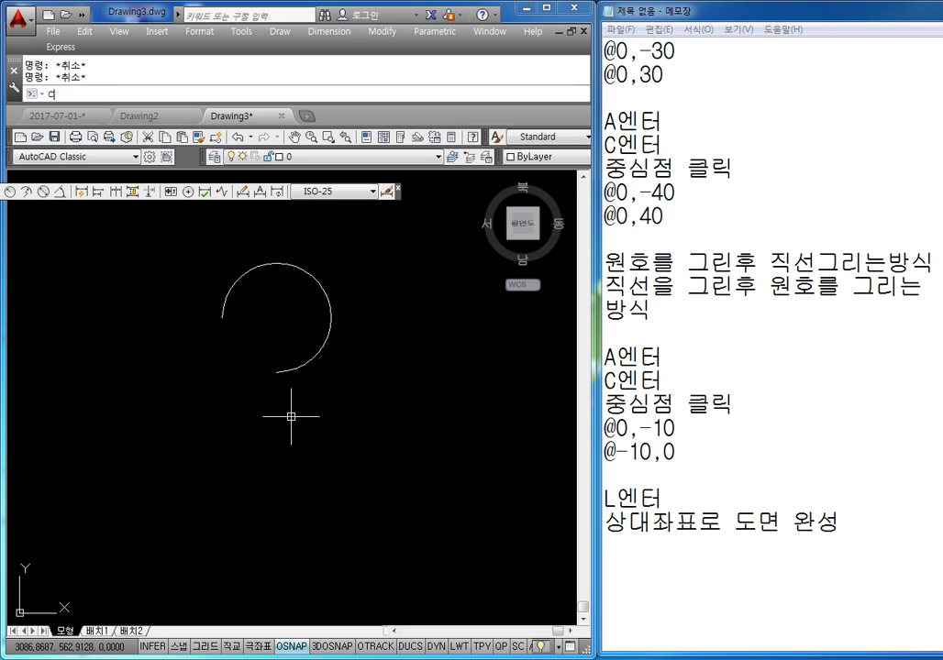
key(Return)
click(275, 372)
click(275, 371)
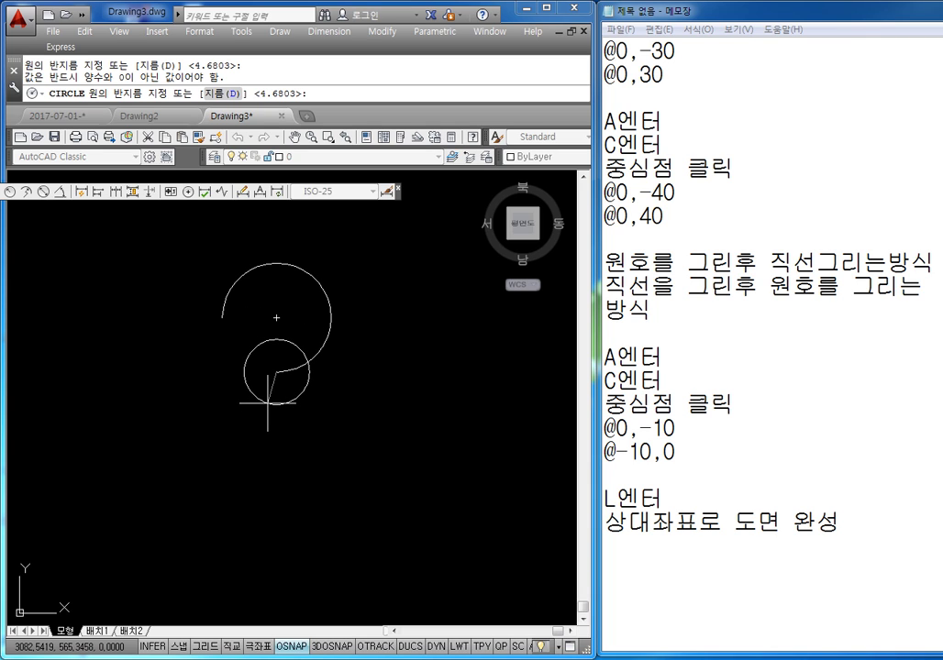
key(Return)
key(Escape)
key(Escape)
scroll(301, 456, down, 2)
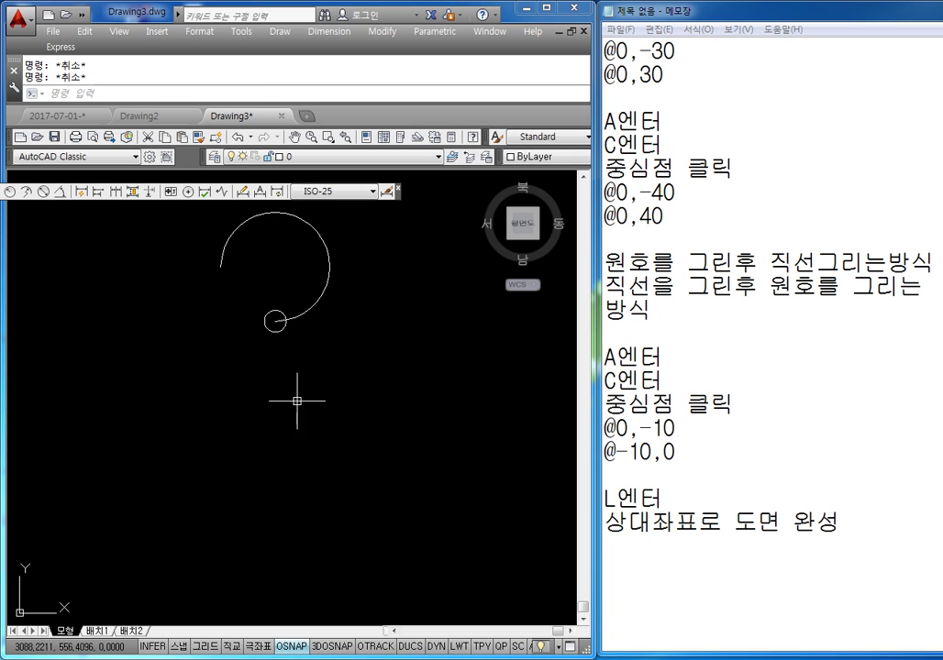
scroll(367, 348, up, 2)
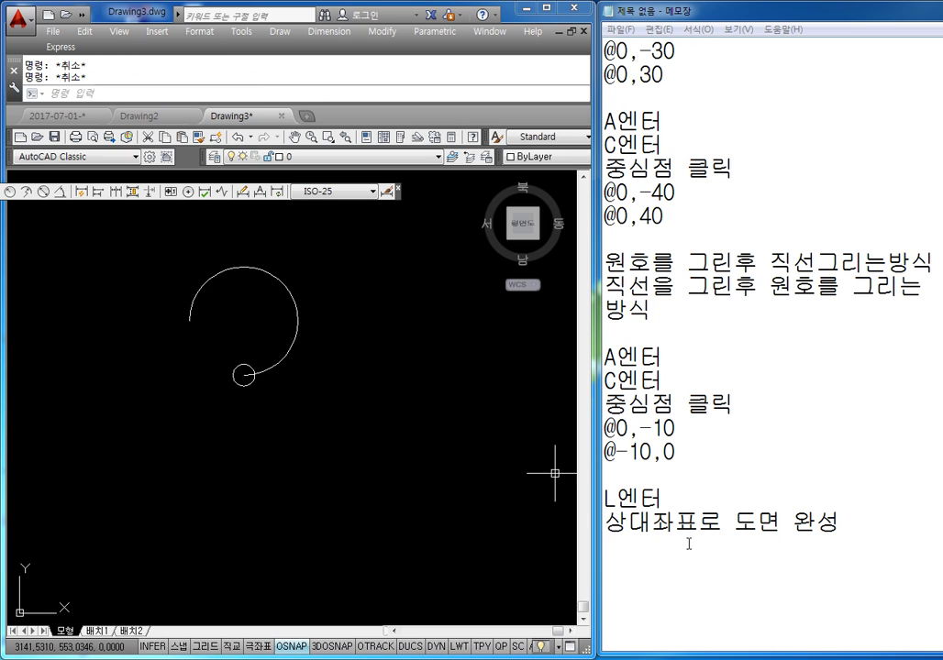
Step: In Notepad, insert the line "원호의 시작점 클릭" below the last "L엔터", followed by blank lines
click(623, 548)
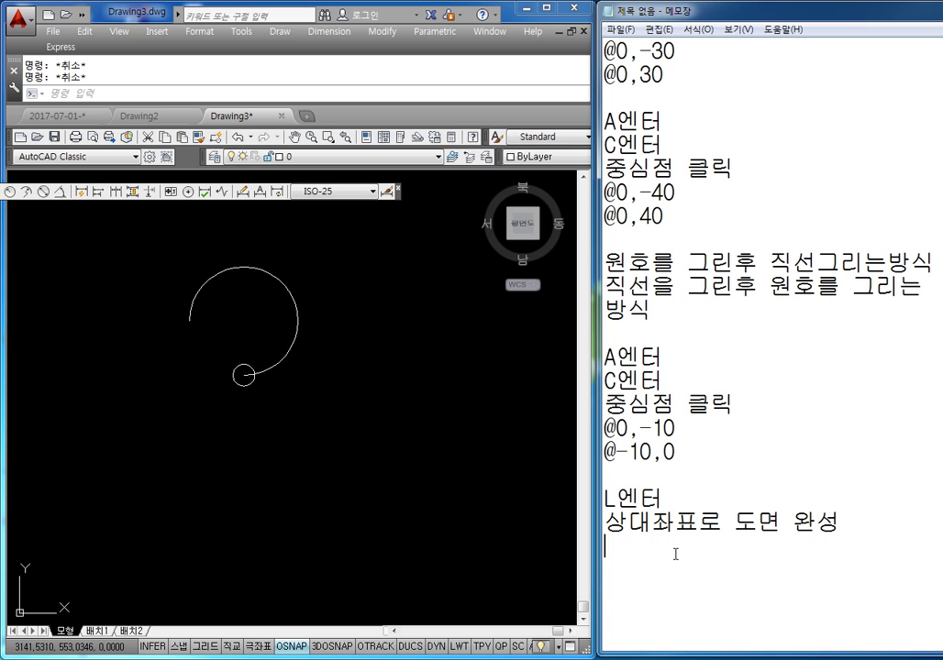
key(Up)
key(Return)
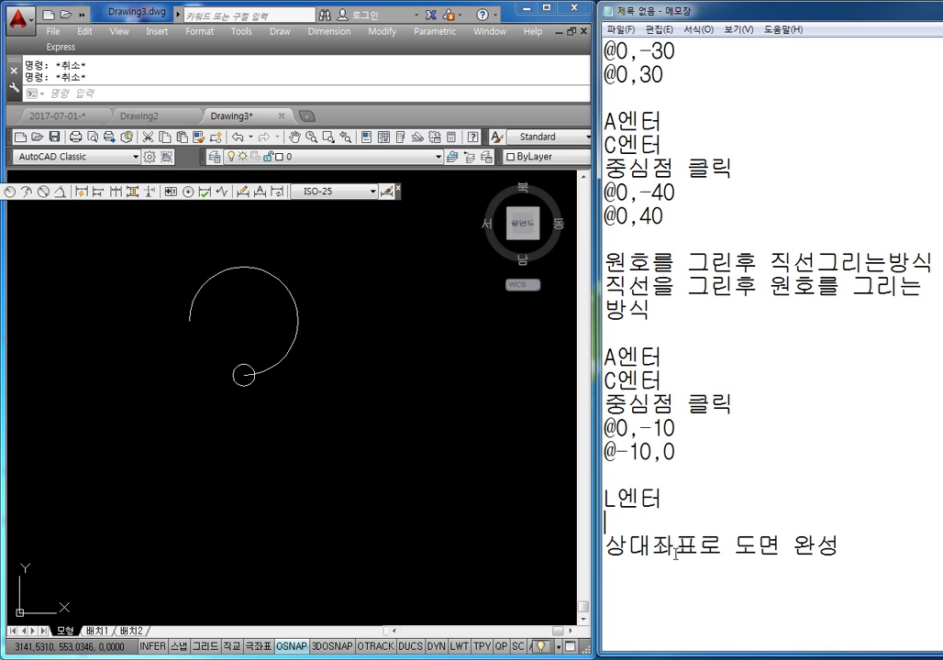
text(원호의 시)
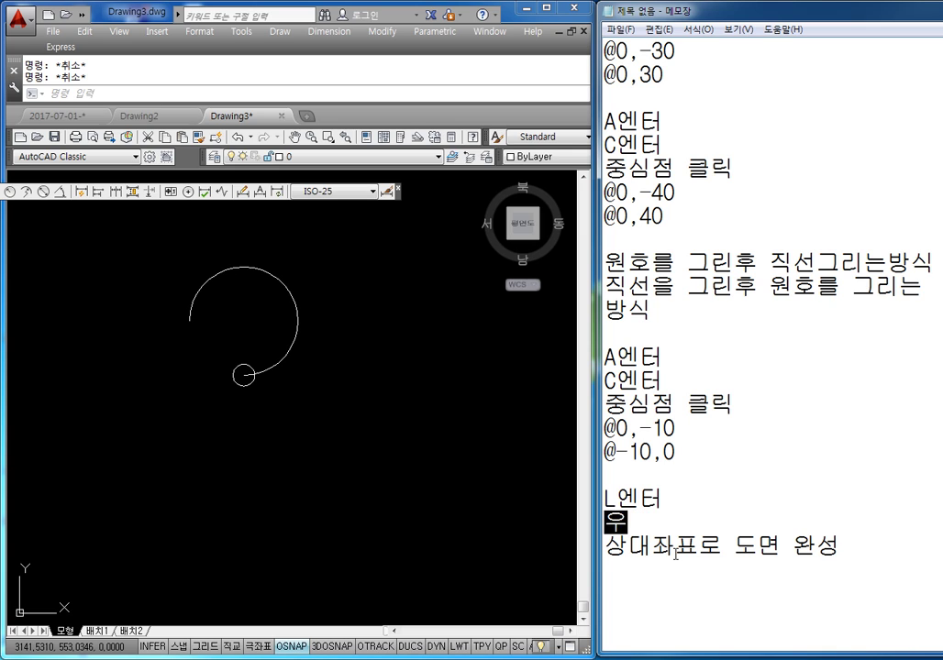
text(작점 클릭)
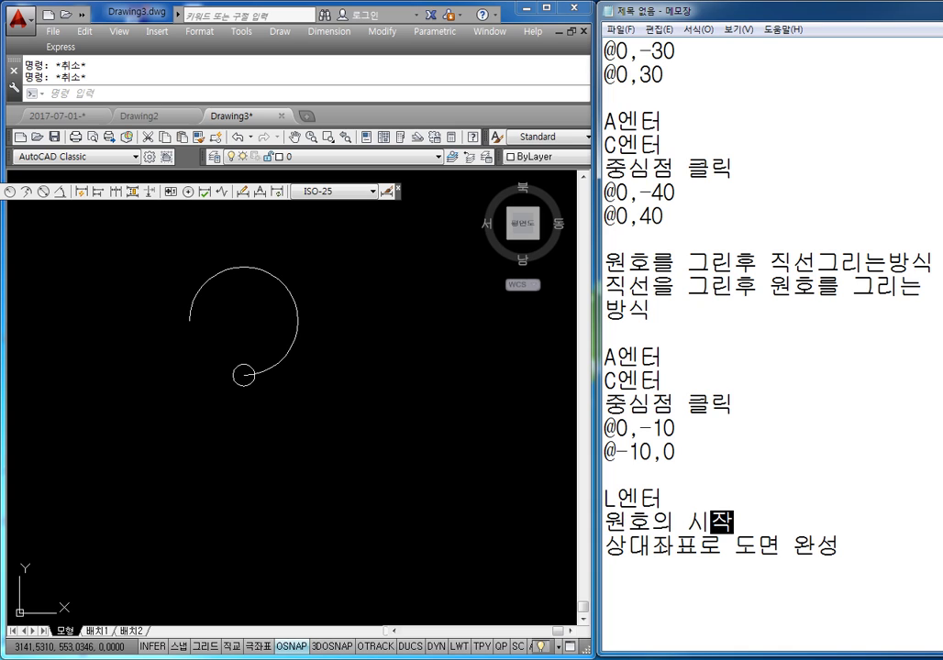
key(Return)
key(Return)
key(Return)
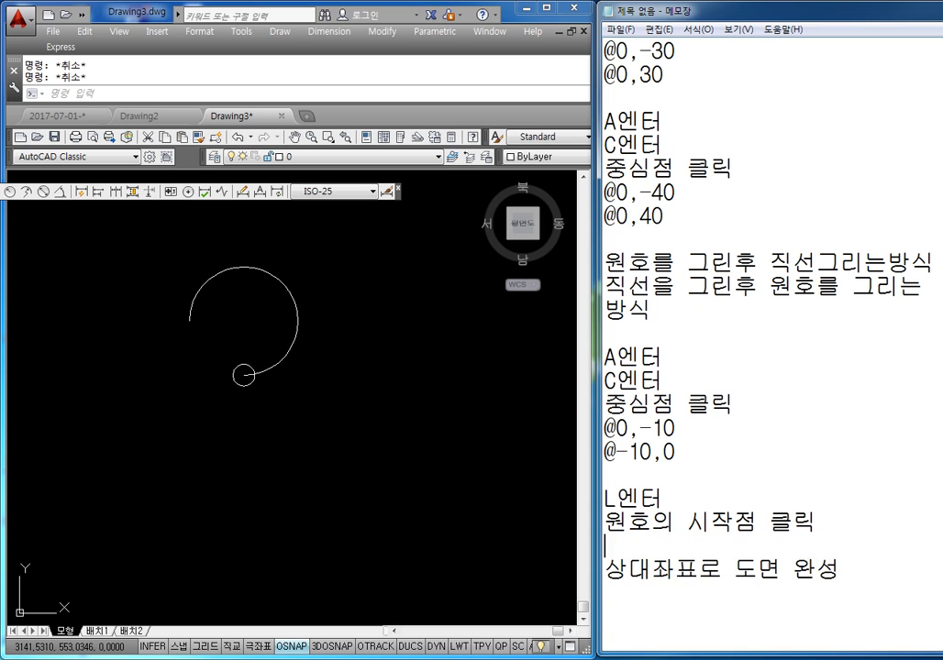
click(673, 550)
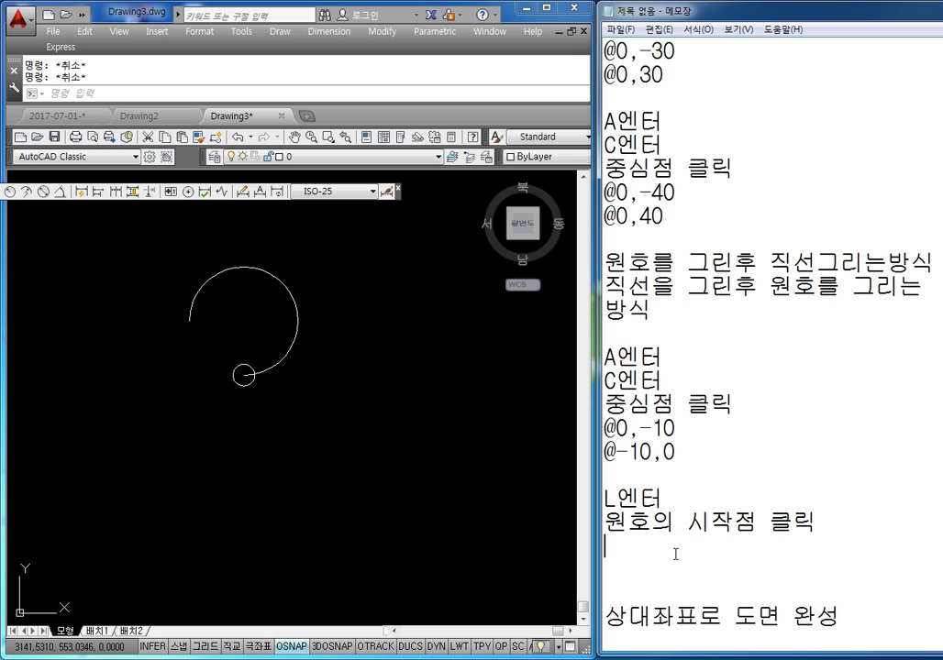
text(#)
key(BackSpace)
text(2)
key(BackSpace)
text(@0,-30)
key(Return)
text(@)
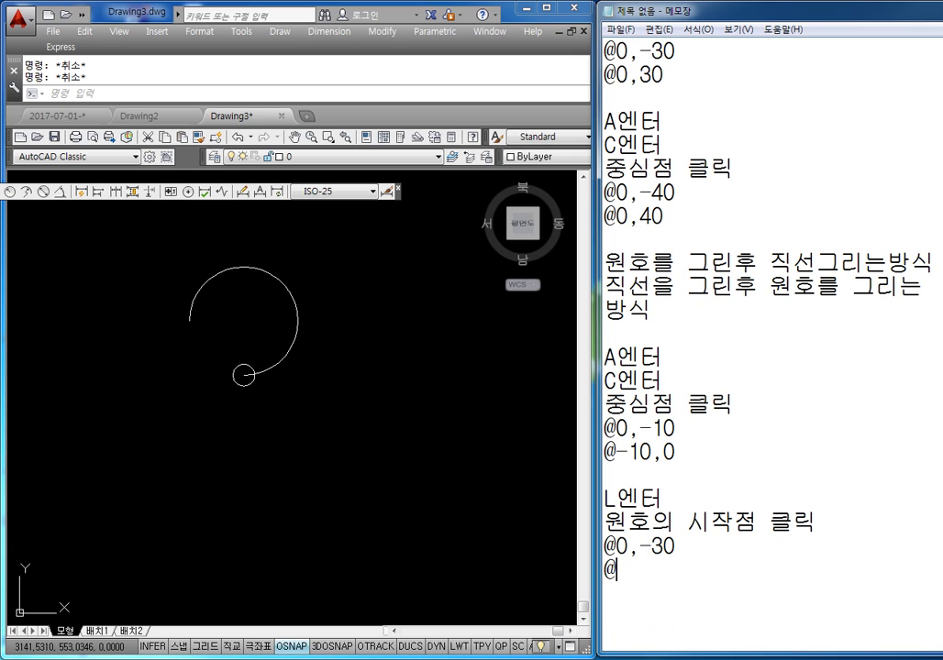
text(20,0)
key(Return)
text(@)
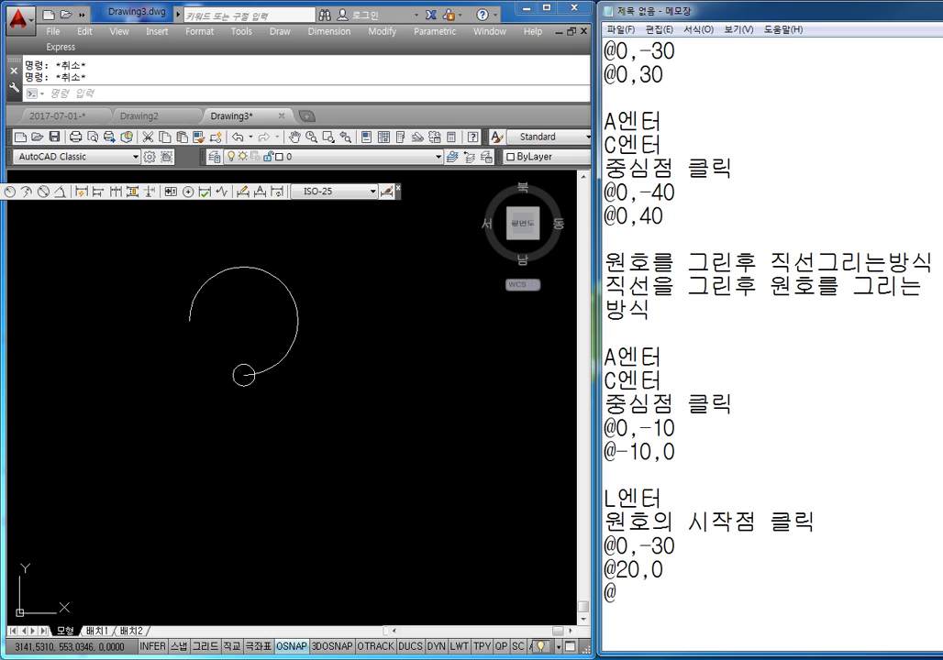
text(20,20)
key(Return)
text(@)
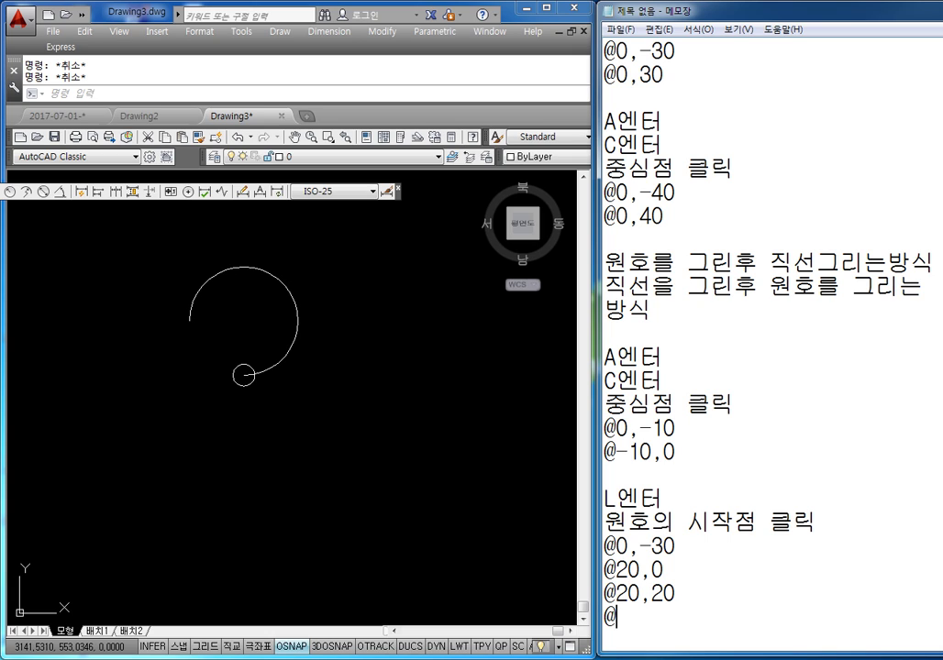
text(30,0)
key(Return)
text(@0,20)
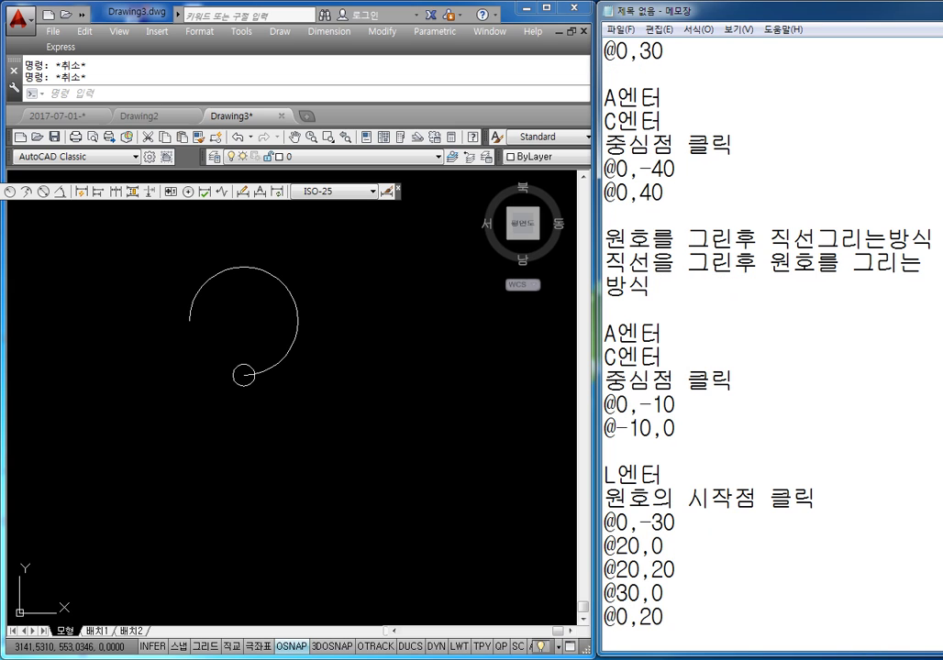
Step: Extend the coordinate list below "@0,20" with "@-45,40", "@-25,0" and "@-20,-20", one per line
key(Return)
text(@)
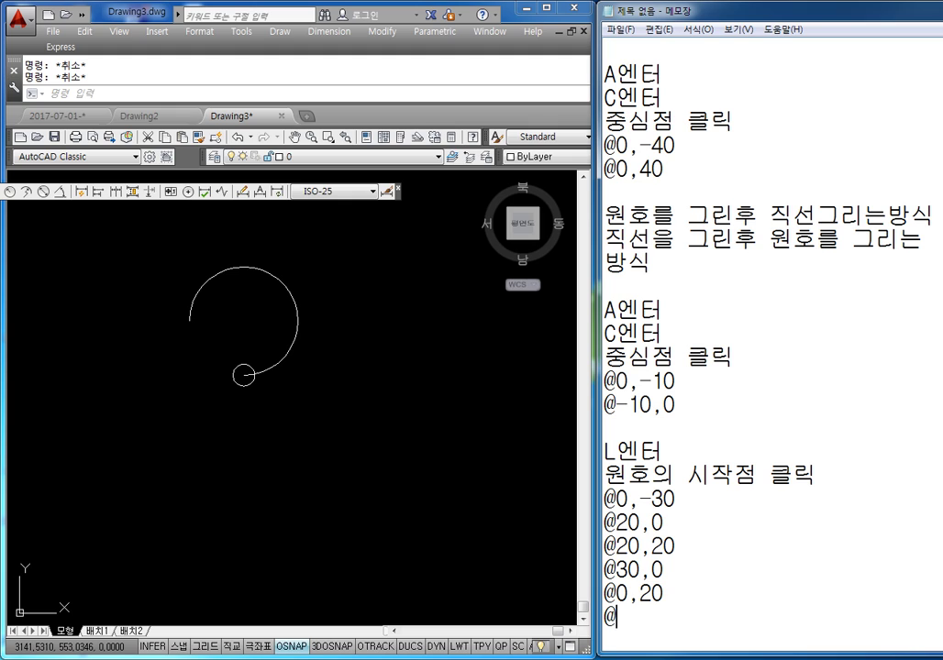
text(-45,40)
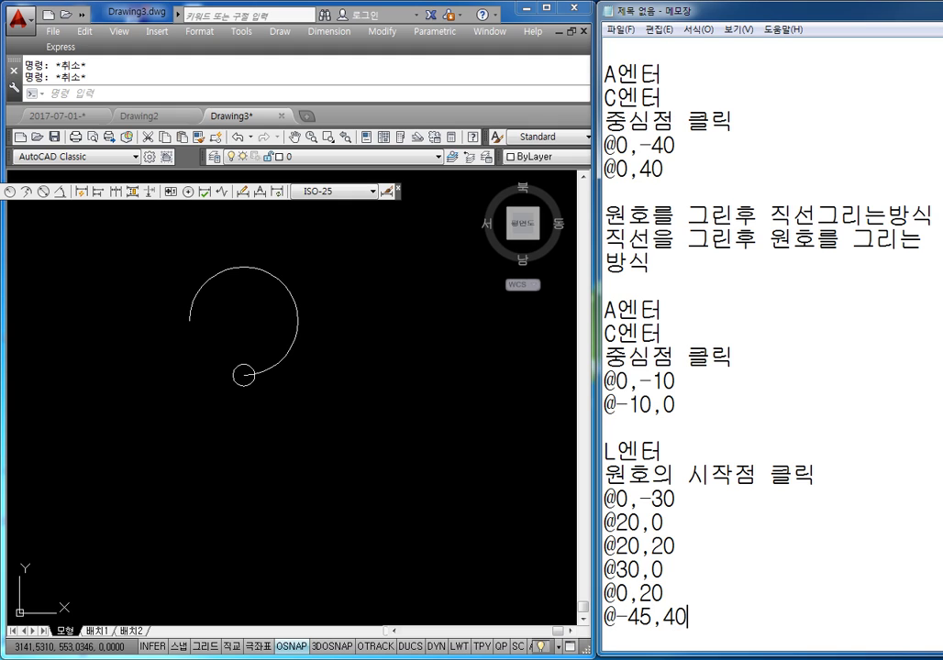
key(Return)
text(@-25,0)
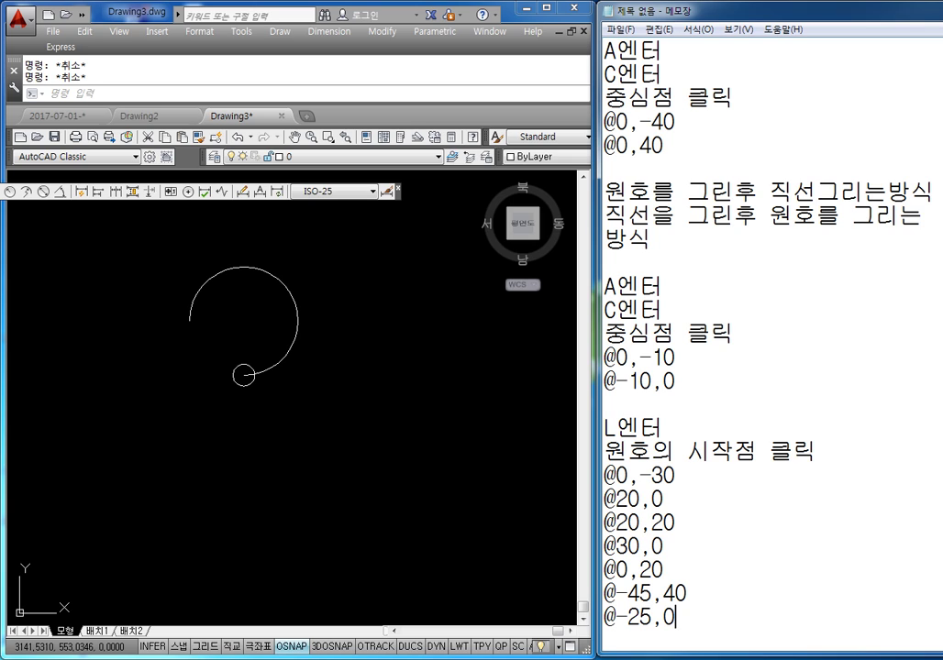
key(Return)
text(@)
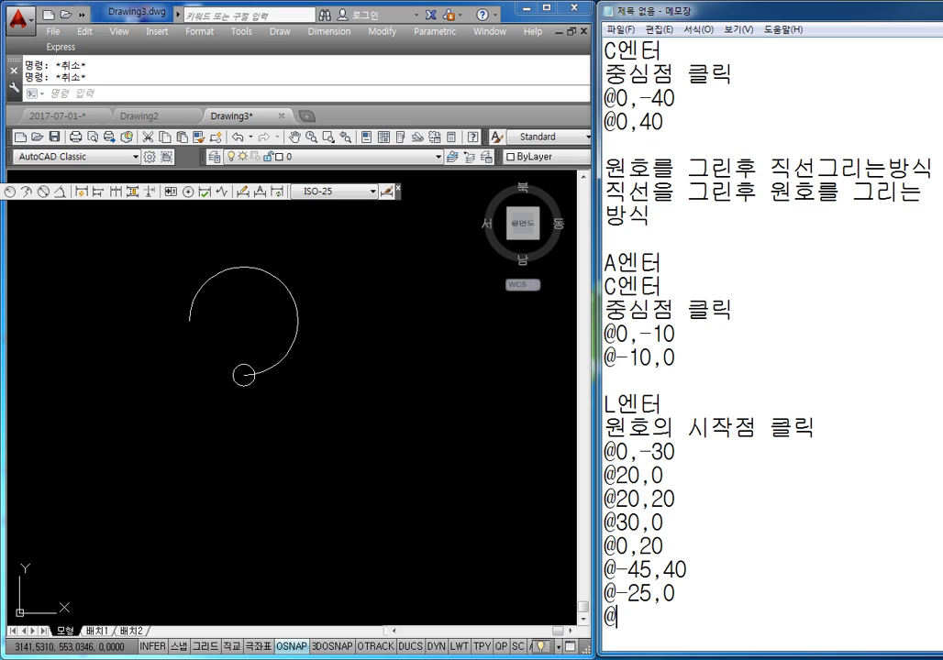
text(-20,-20)
key(Return)
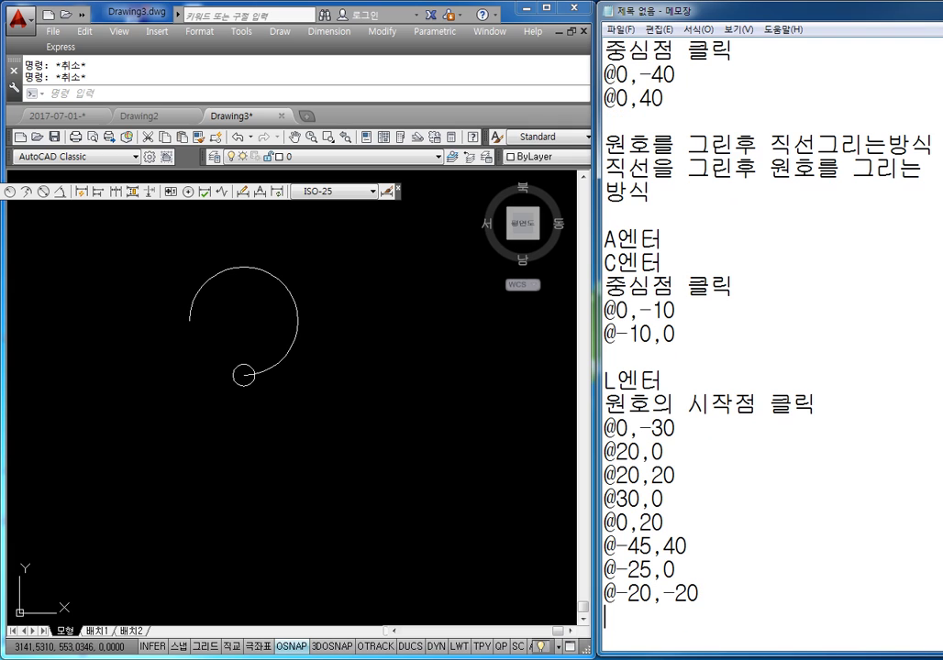
text(@-30)
key(Return)
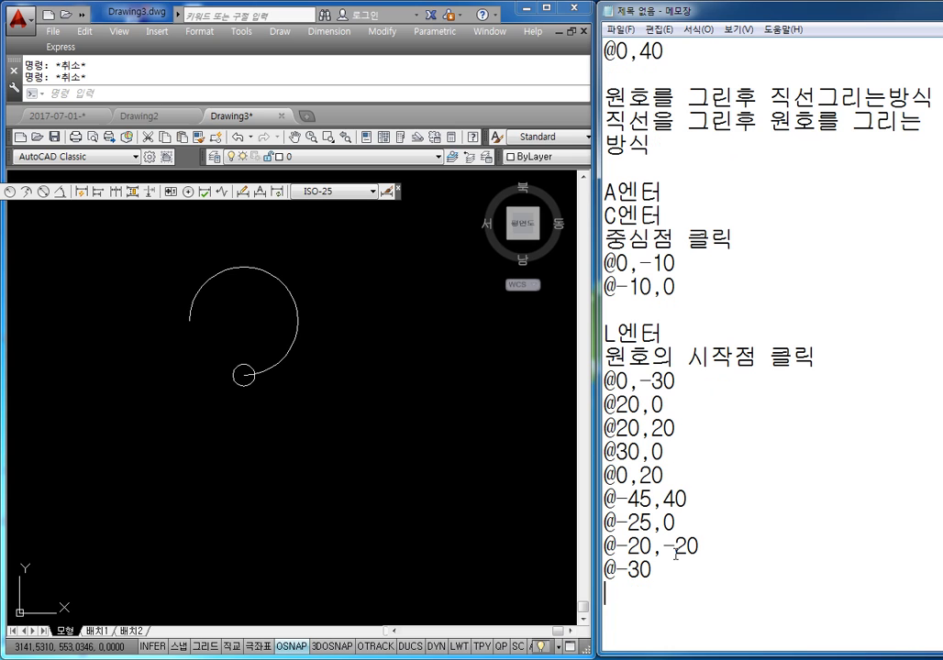
key(BackSpace)
text(,0)
key(Return)
text(@0,-20)
key(Return)
text(@)
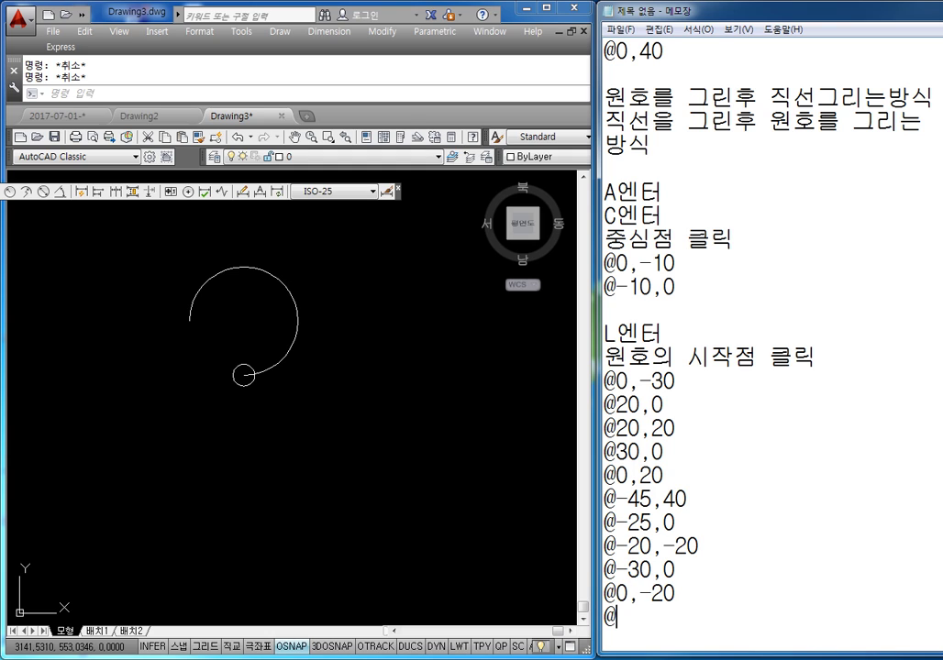
text(40,0)
key(Return)
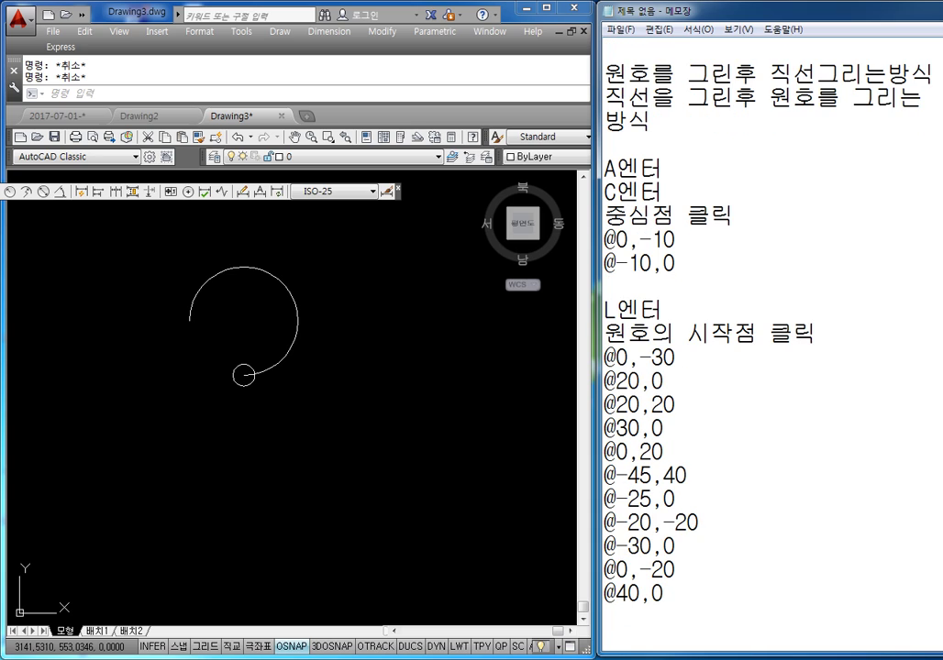
text(dp)
key(BackSpace)
key(BackSpace)
key(Hangul)
text(엔터)
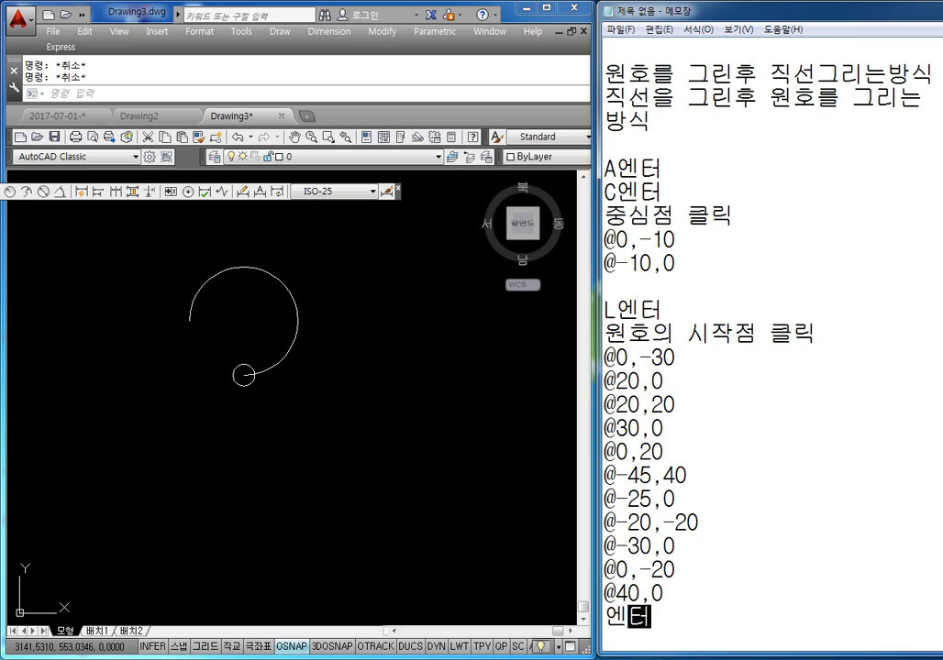
key(Return)
key(Return)
key(Return)
key(Return)
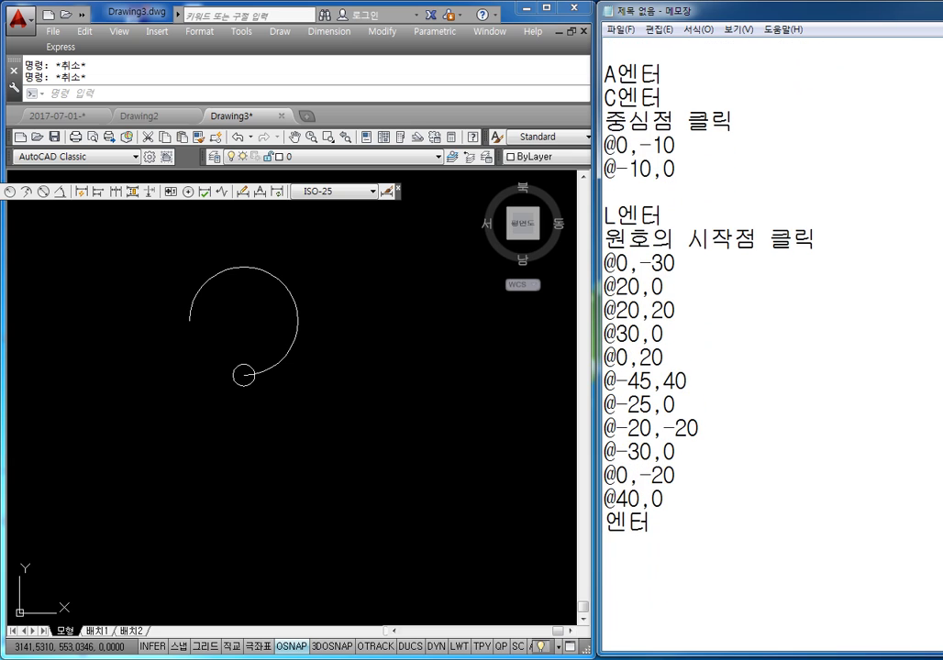
key(Return)
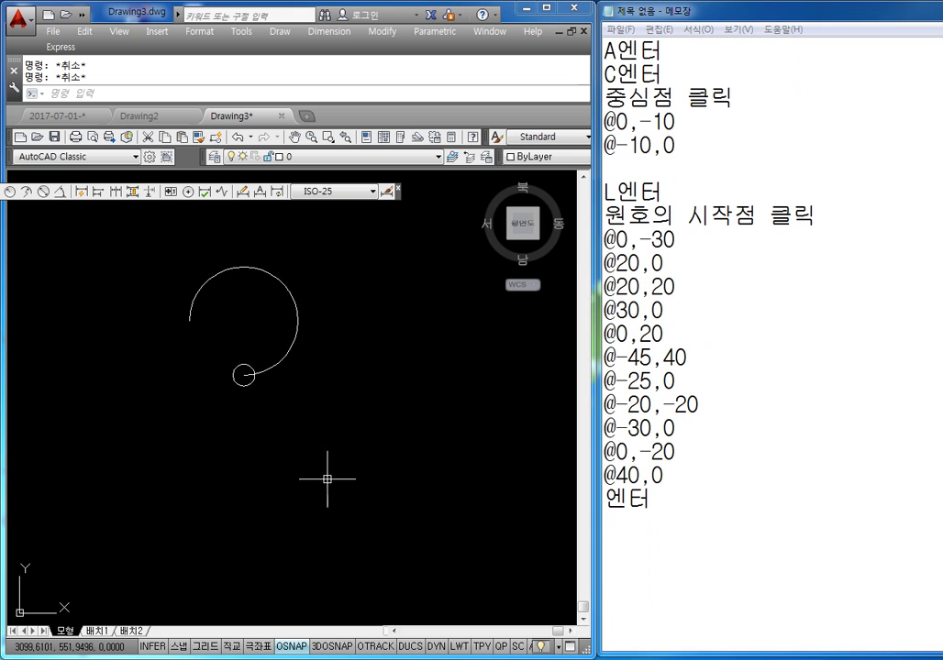
Step: In AutoCAD, start a line at the arc's lower endpoint inside the small circle and draw its first segment to @0,-30
middle_drag(301, 428, 301, 447)
text(l)
key(Return)
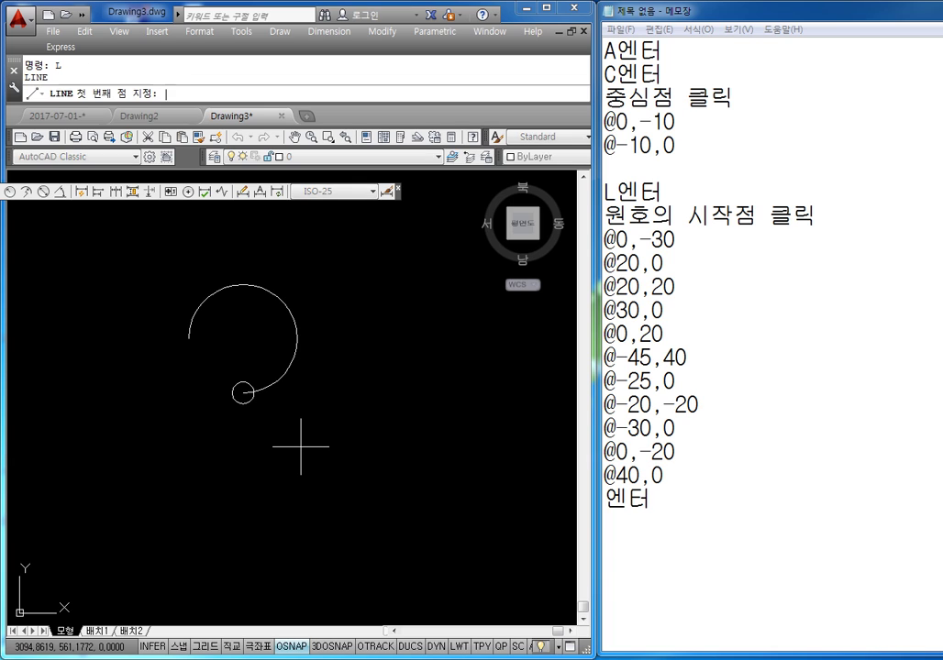
key(Escape)
text(l)
key(Return)
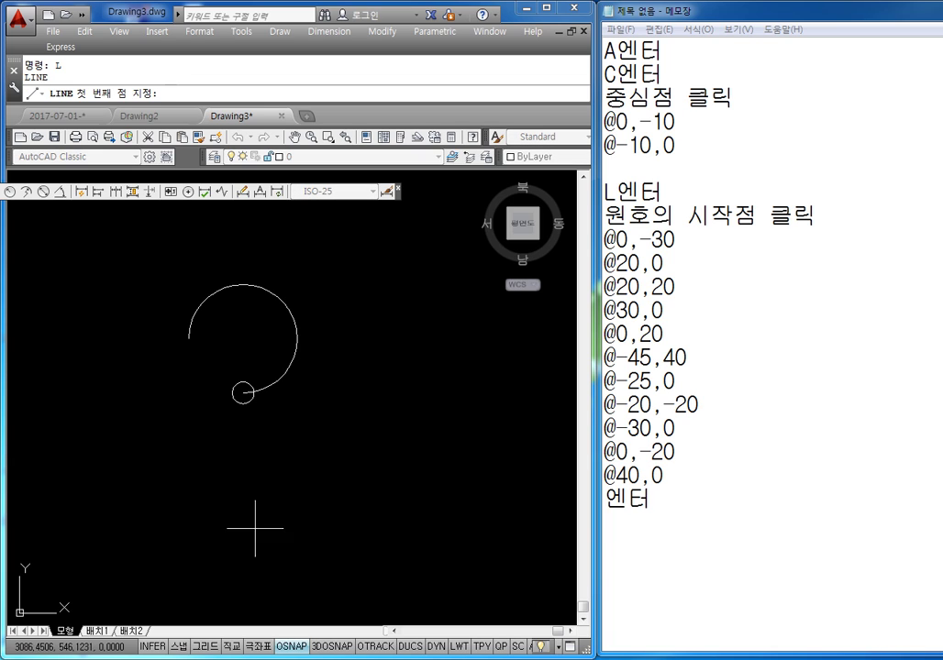
click(243, 392)
text(@)
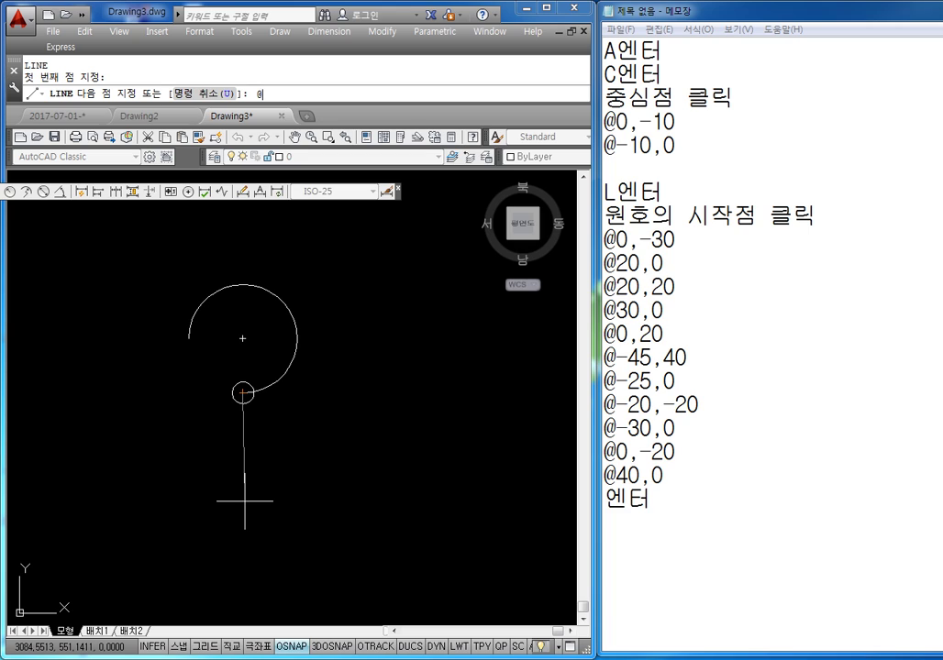
text(0,-30)
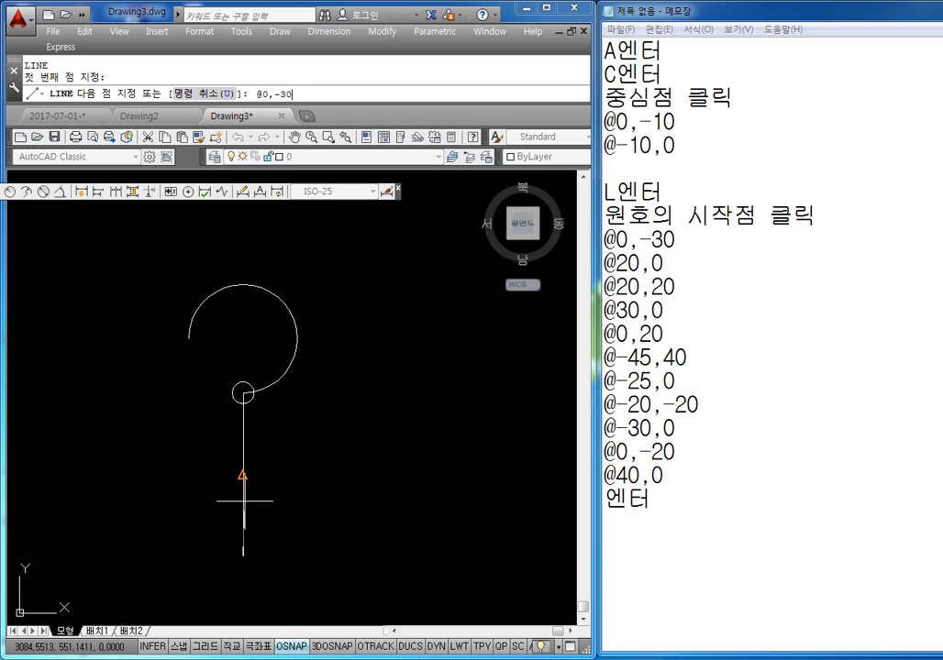
key(Return)
text(@20,0)
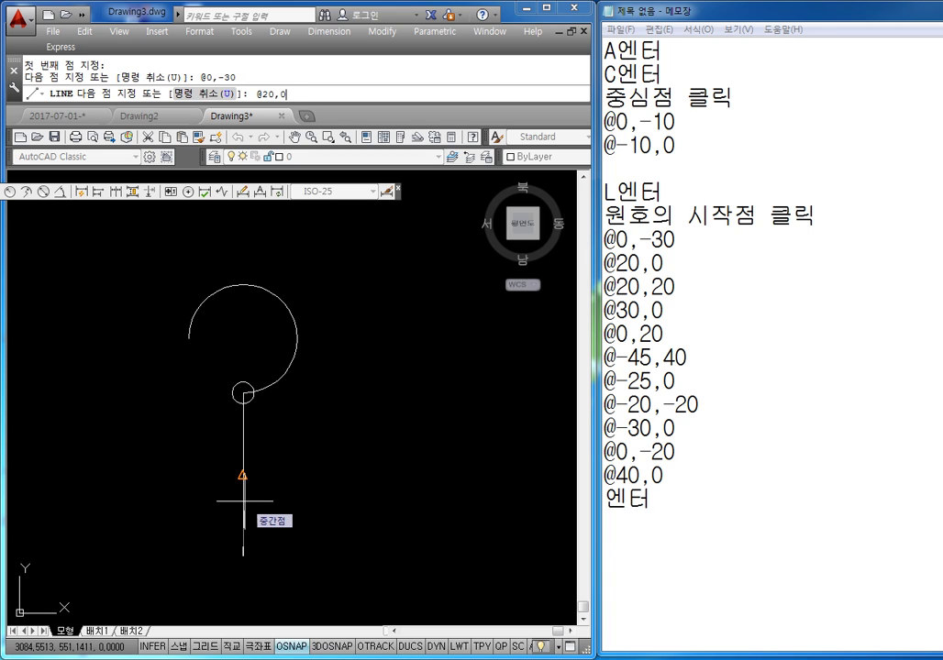
key(Return)
text(@)
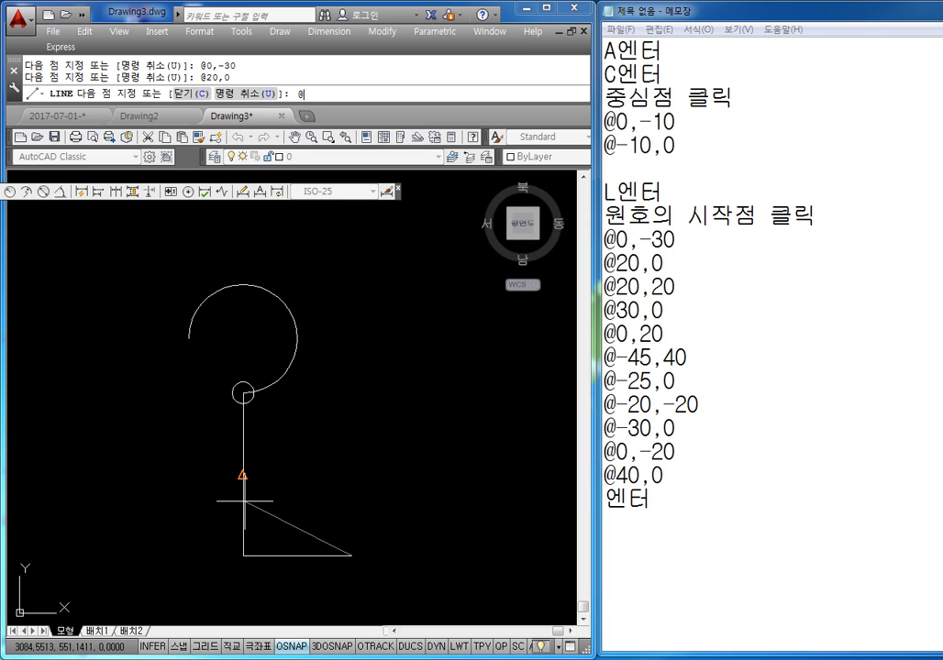
text(20,20)
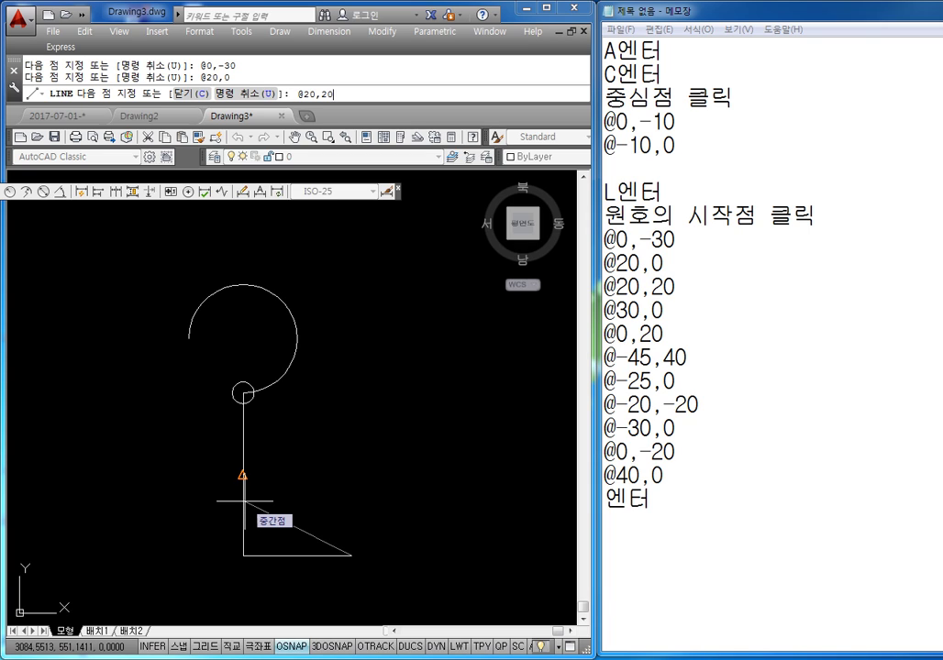
key(Return)
text(@30)
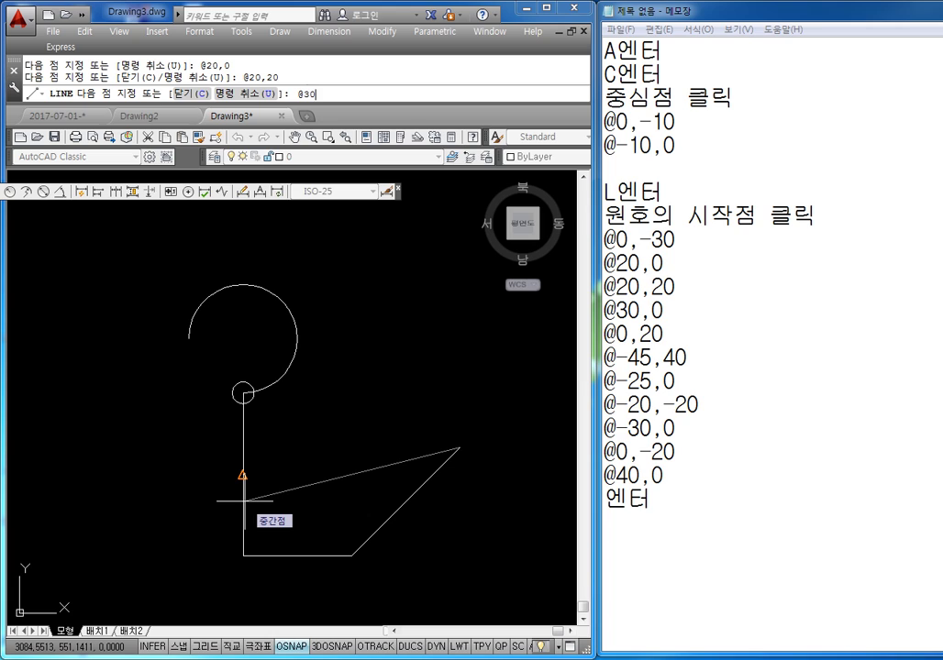
text(,0)
key(Return)
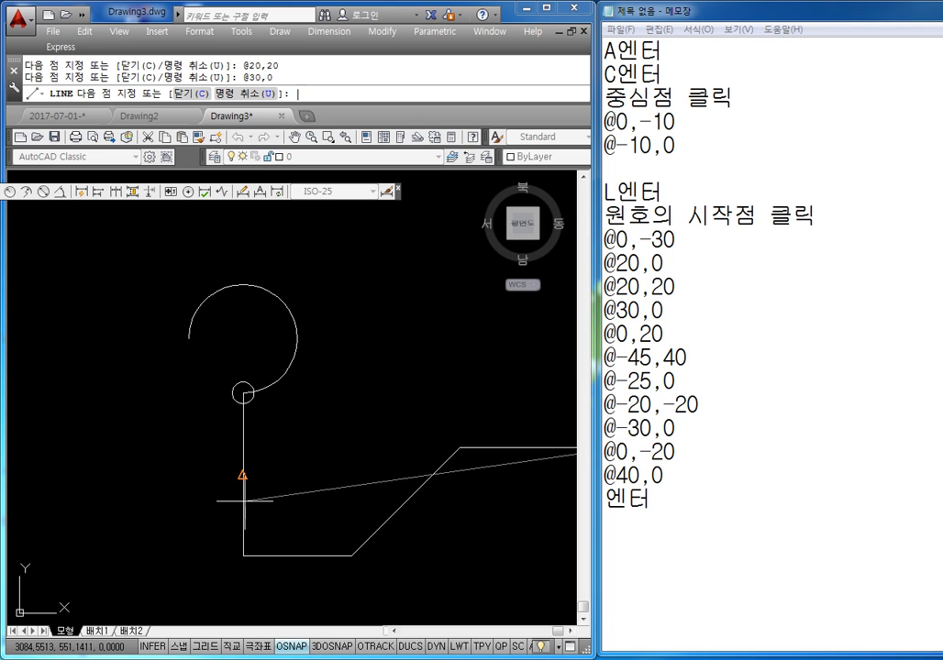
text(@0,20)
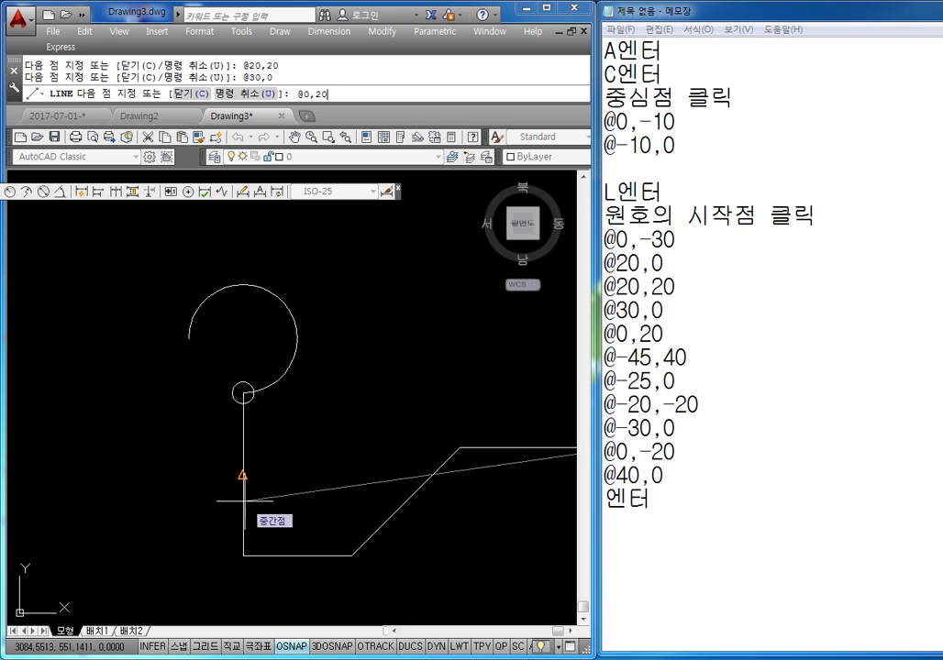
key(Return)
Step: Extend the outline with the sloping segment @-45,40 and the horizontal segment @-25,0
scroll(348, 514, down, 3)
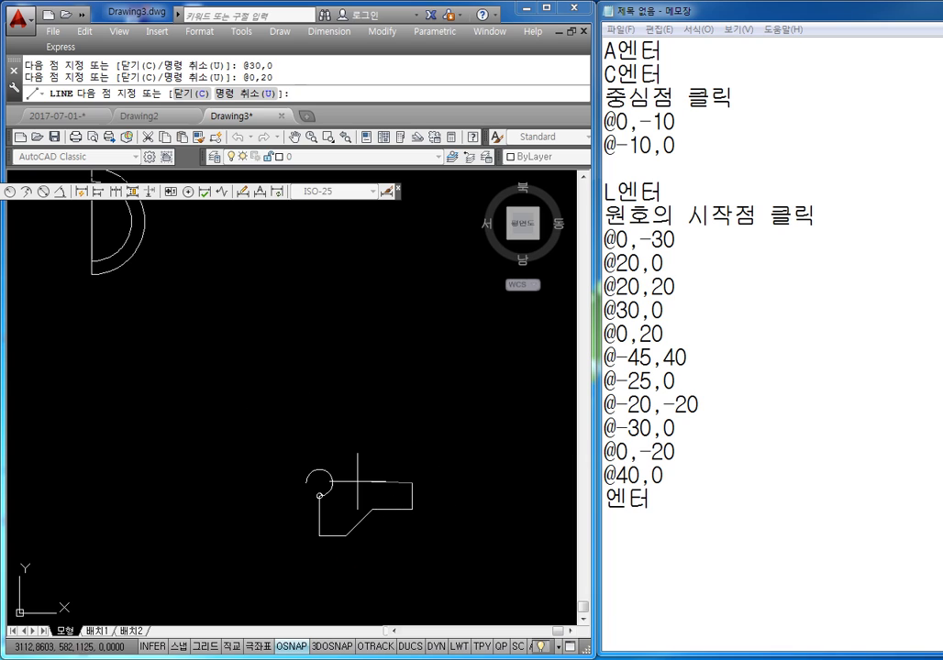
text(@)
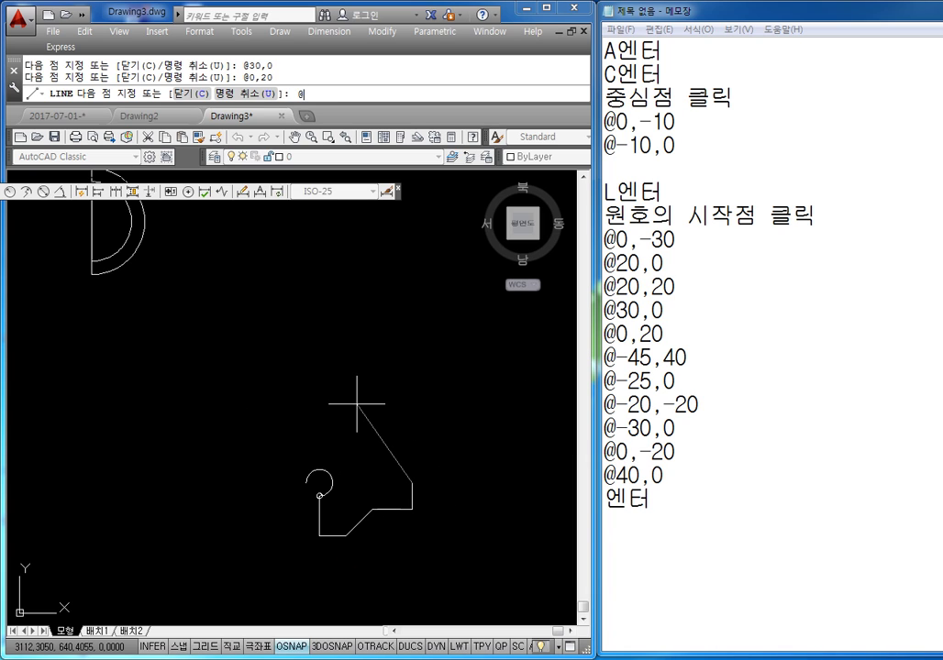
text(-45,40)
key(Return)
text(@-)
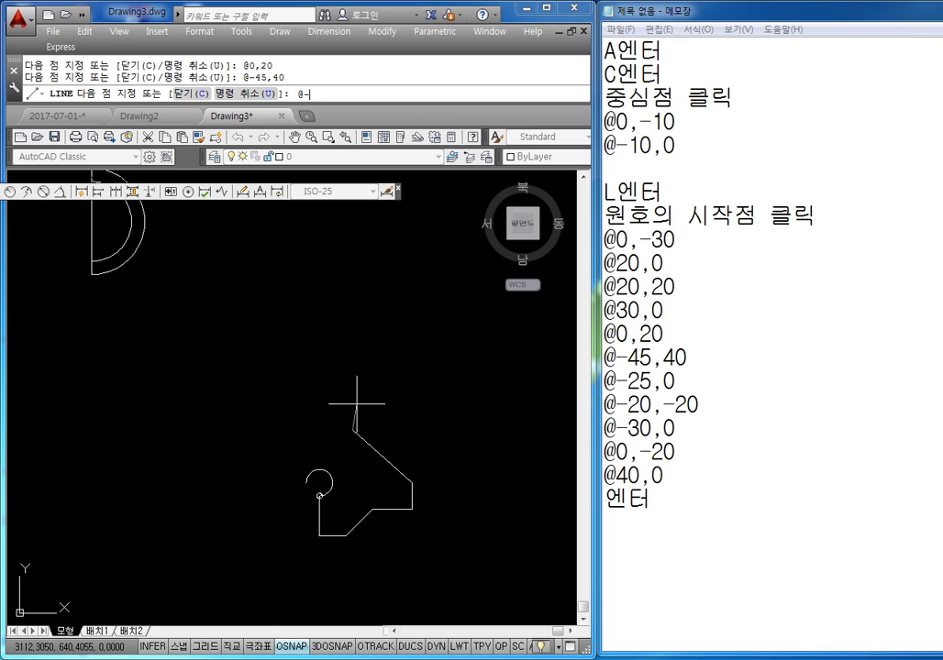
text(250,)
key(BackSpace)
text(0)
key(Return)
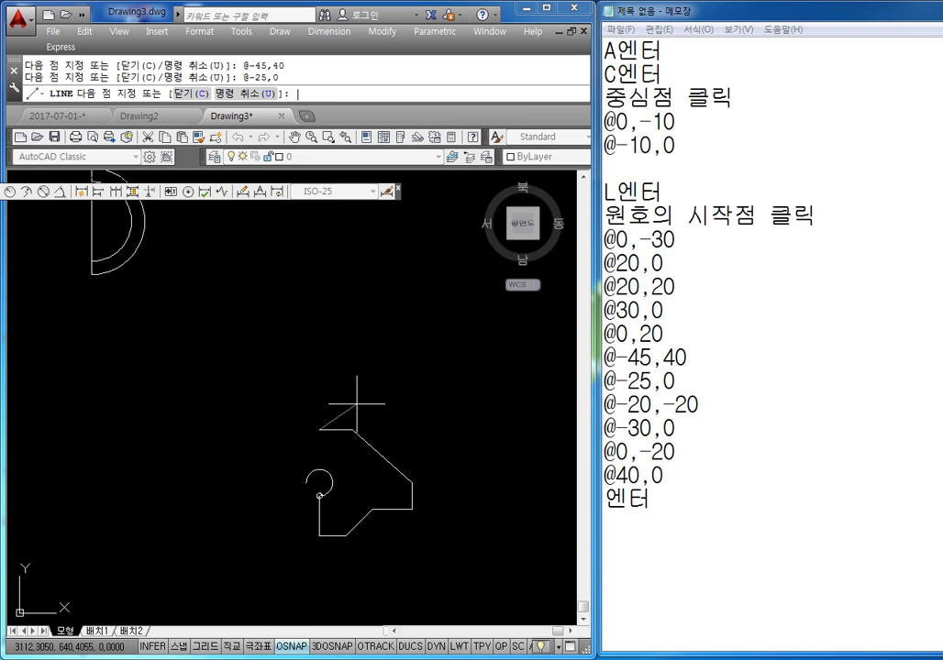
Step: Add the diagonal segment @-20,-20 and the horizontal segment @-30,0 to the outline
text(@-20,-20)
key(Return)
text(@-30)
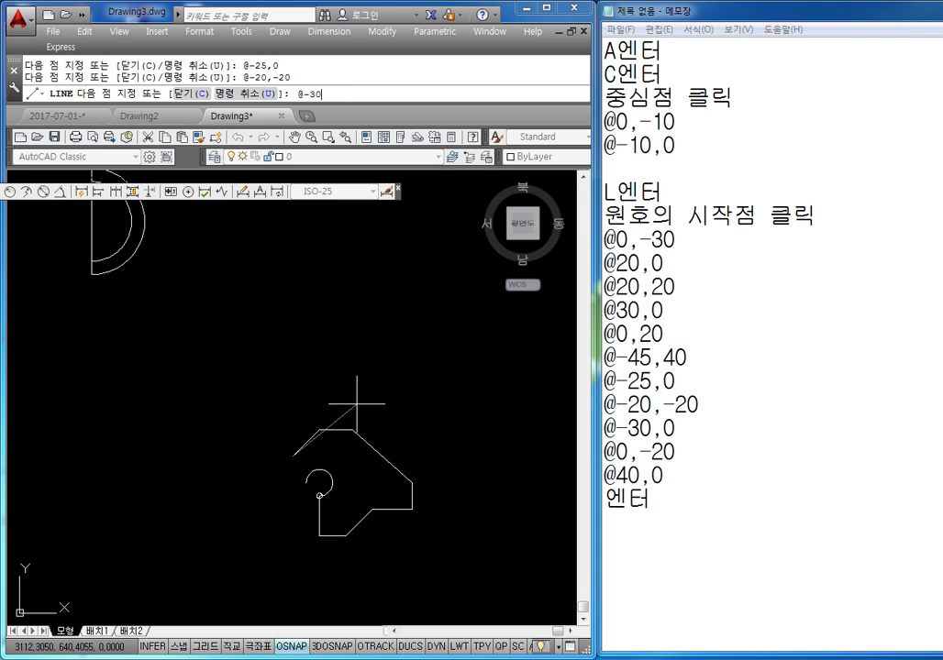
text(,0)
key(Return)
text(@)
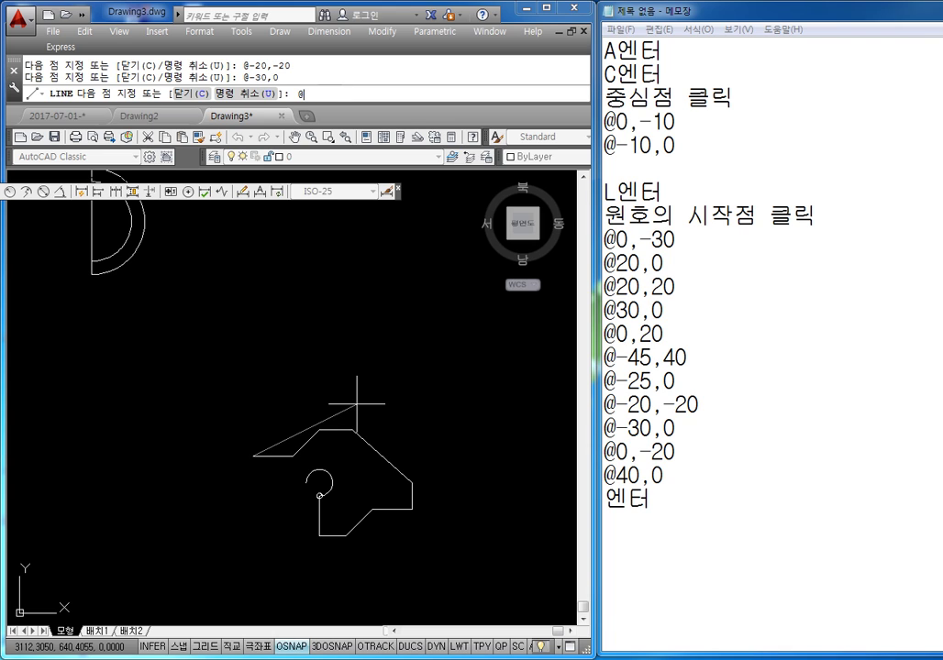
text(0,-20)
key(Return)
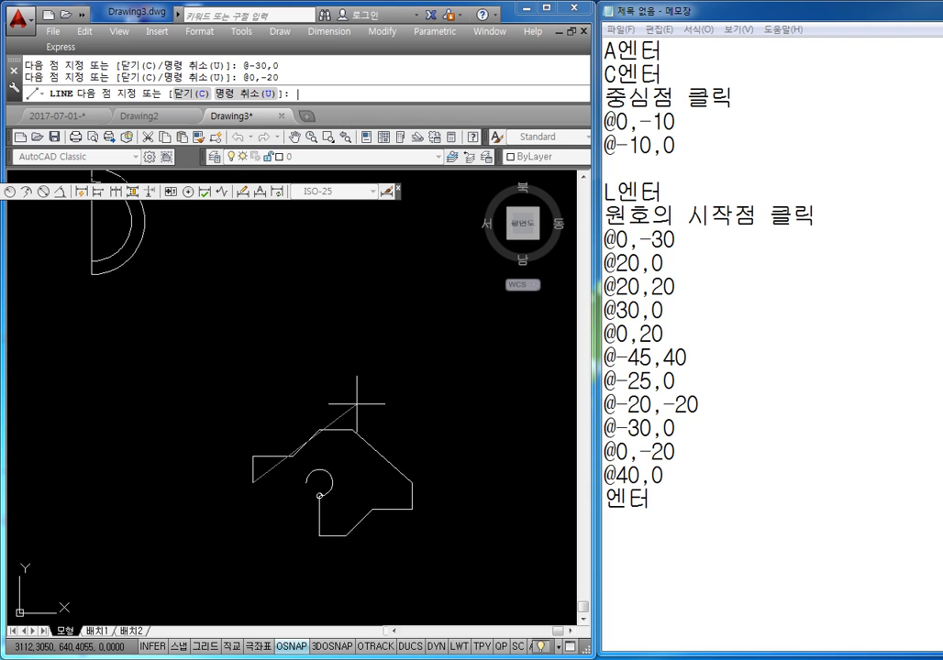
text(@40,0)
key(Return)
key(Escape)
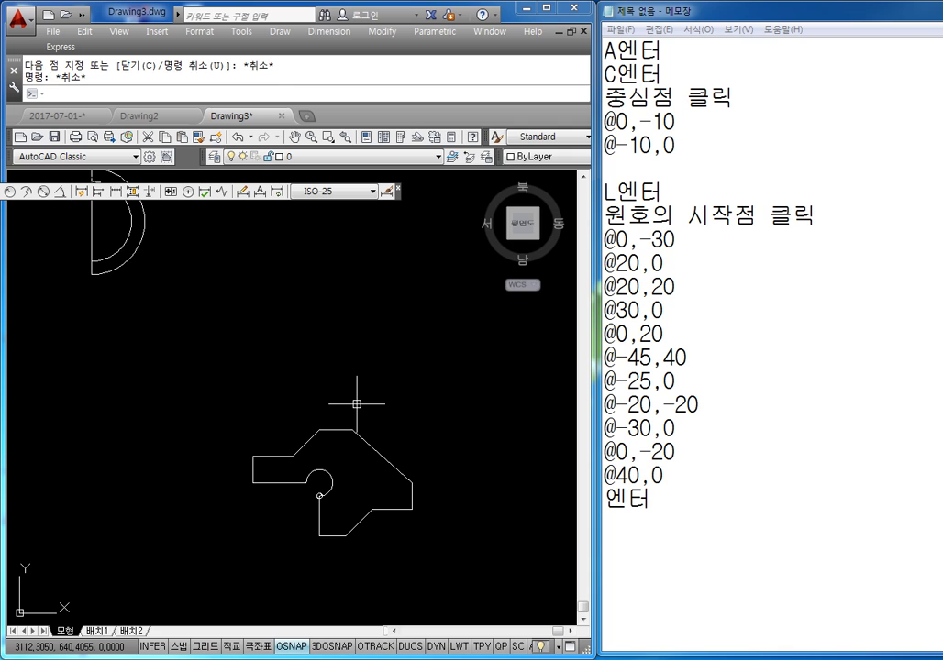
Step: Delete the small circle marking the arc's start point at the top of the vertical line
scroll(337, 405, up, 4)
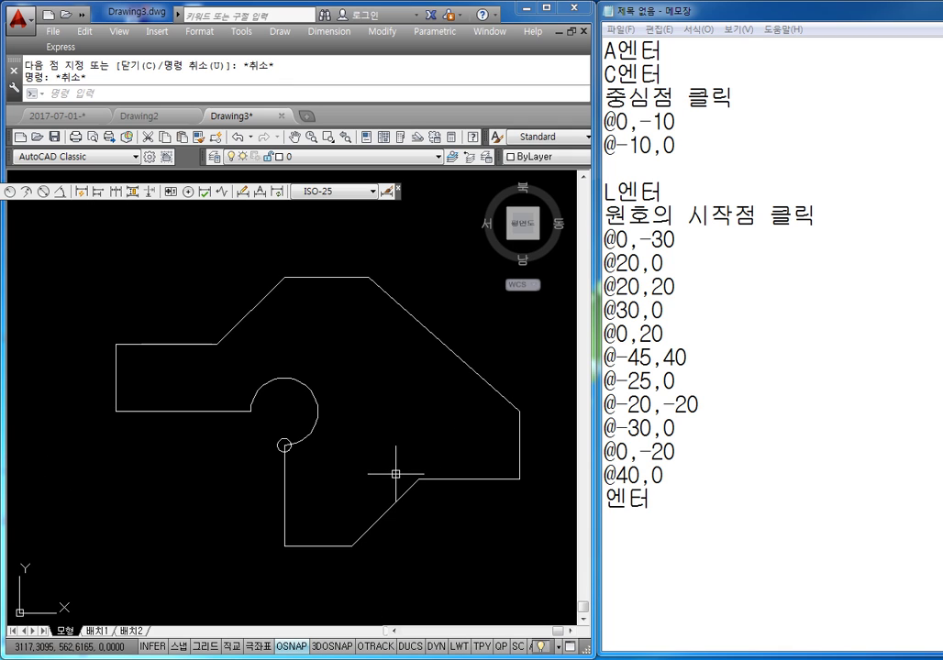
middle_drag(365, 446, 360, 415)
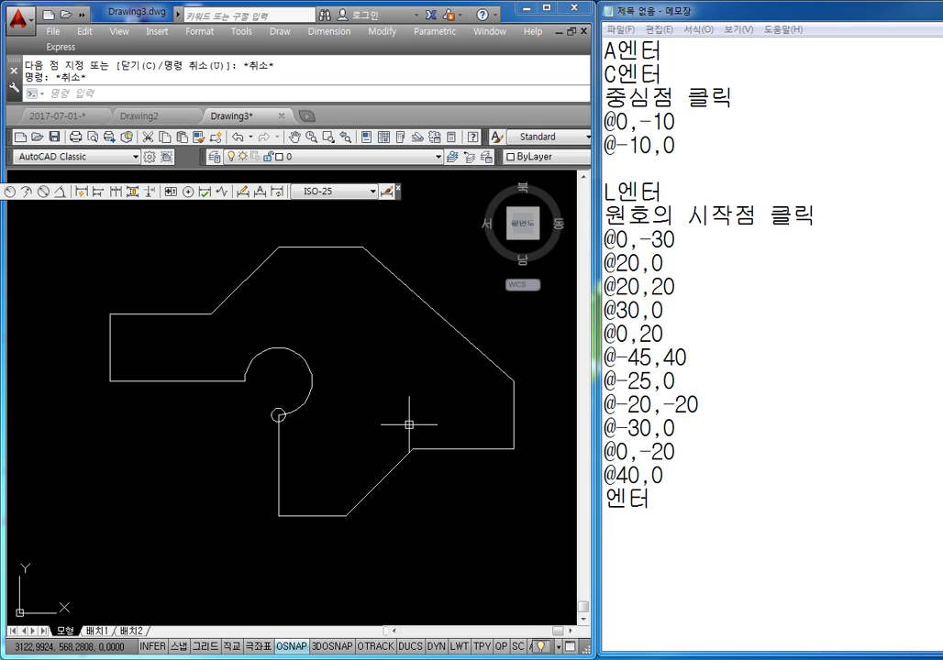
scroll(287, 429, up, 4)
click(274, 428)
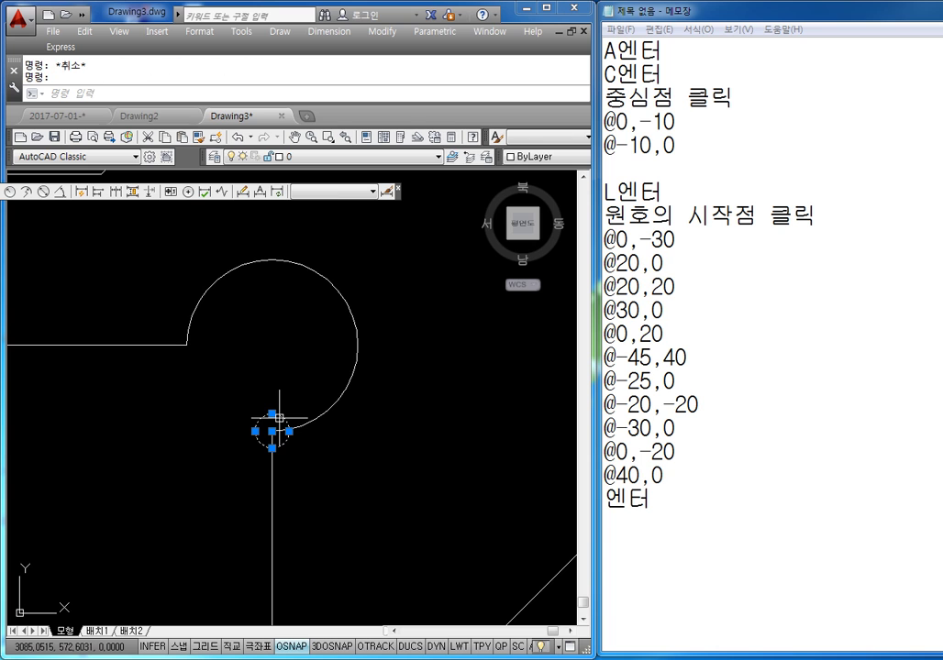
key(Delete)
scroll(282, 417, down, 5)
key(Escape)
key(Escape)
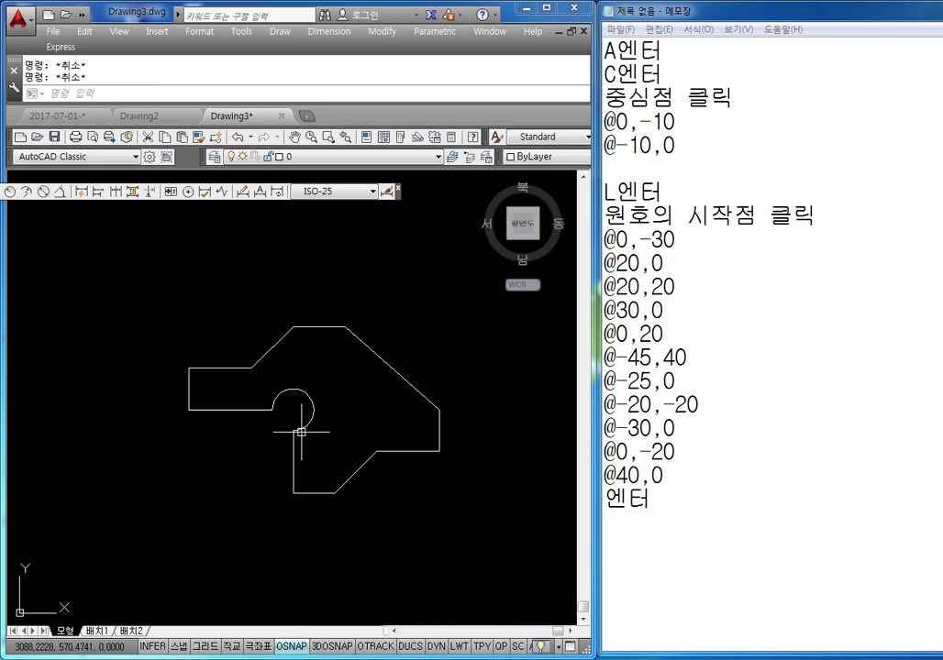
key(ctrl+s)
key(Escape)
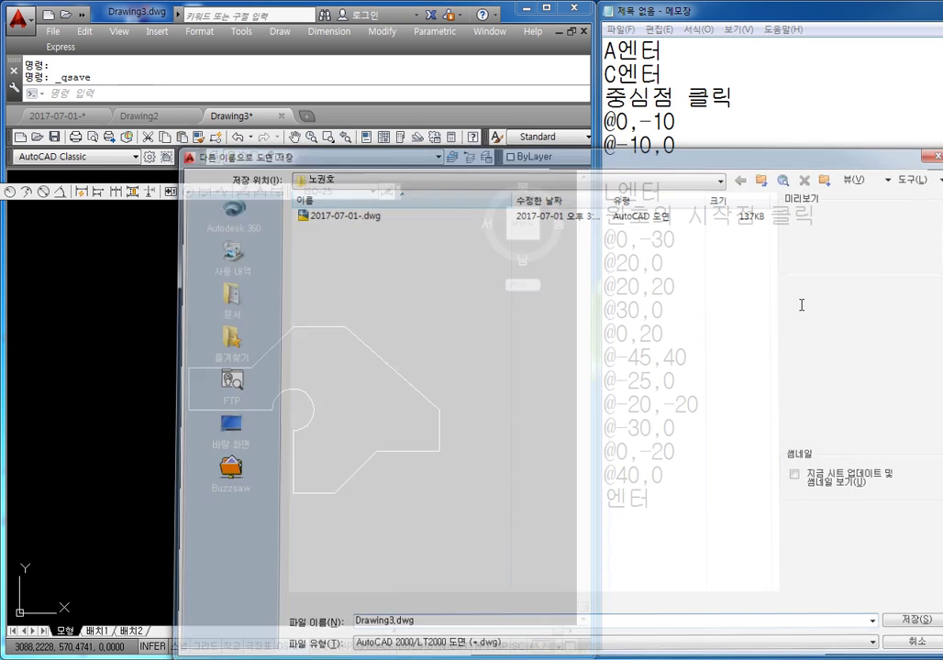
middle_drag(439, 379, 428, 366)
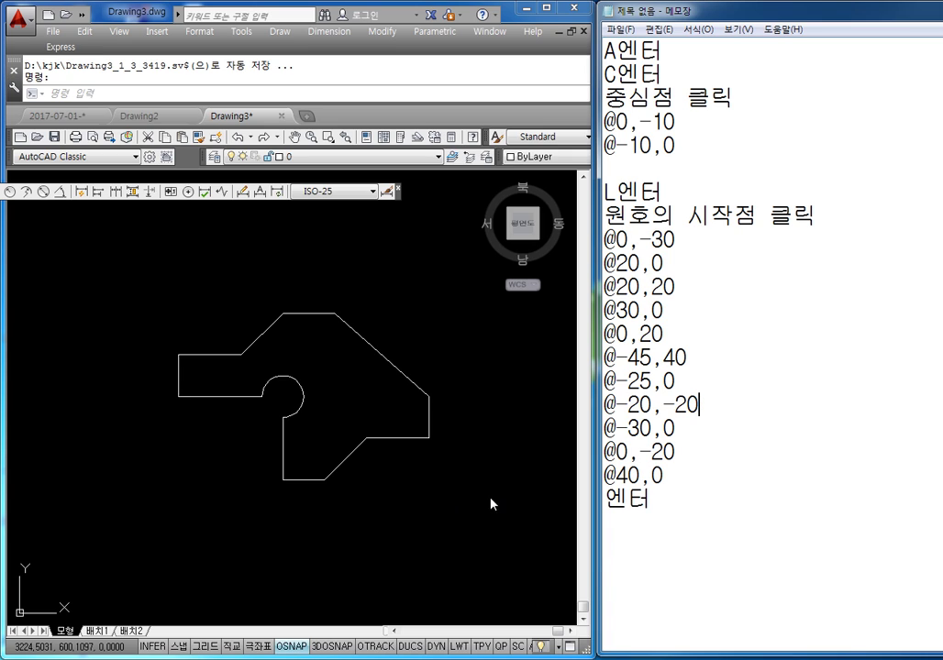
Step: Switch to Notepad and add the lines "중심점 클릭" and "시작점 위치" below the coordinate list
click(662, 545)
text(중시)
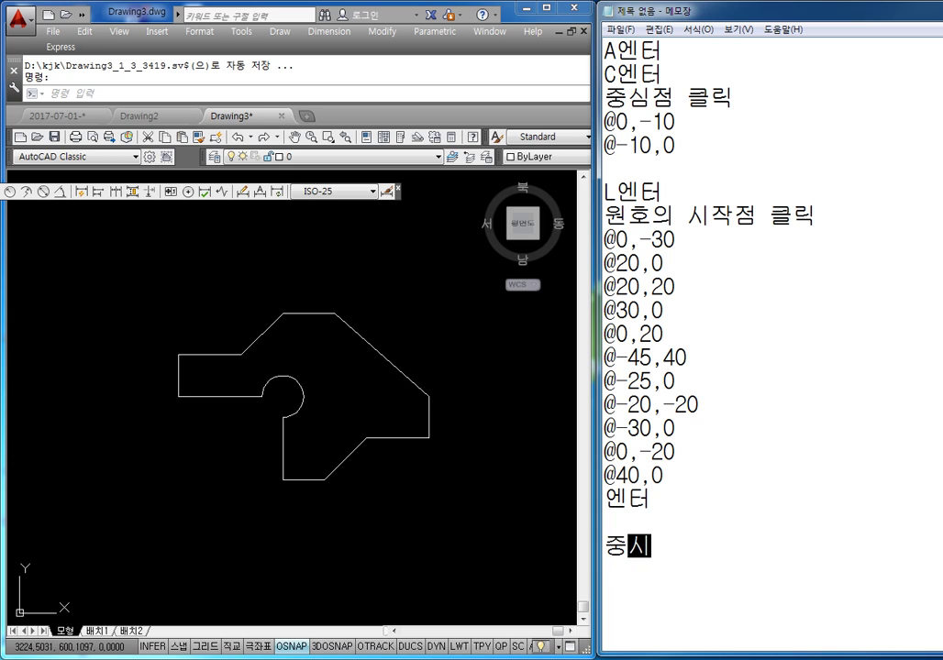
text(심점 클릭)
key(Return)
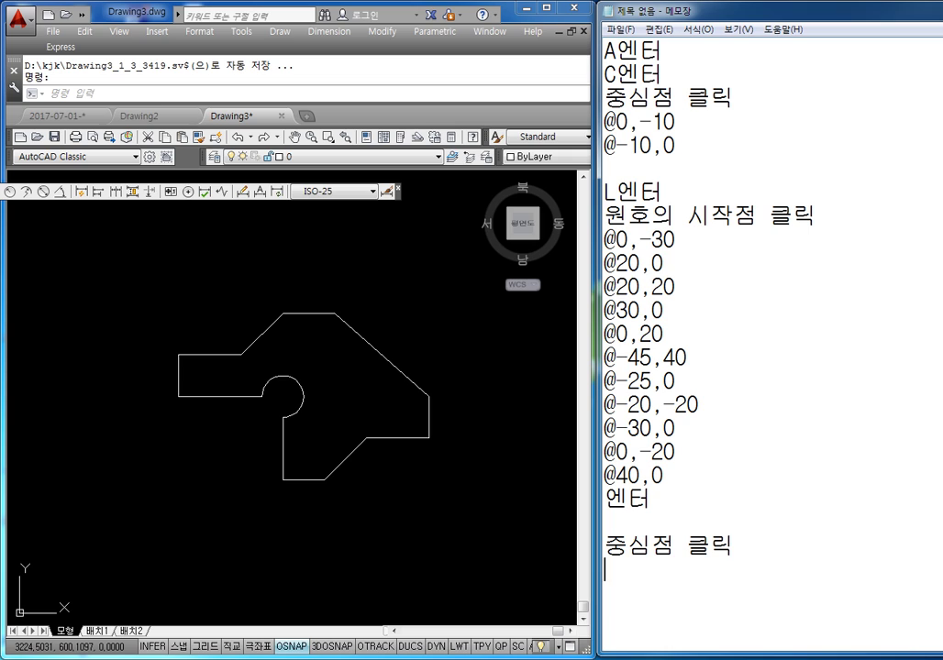
text(시작점 위치)
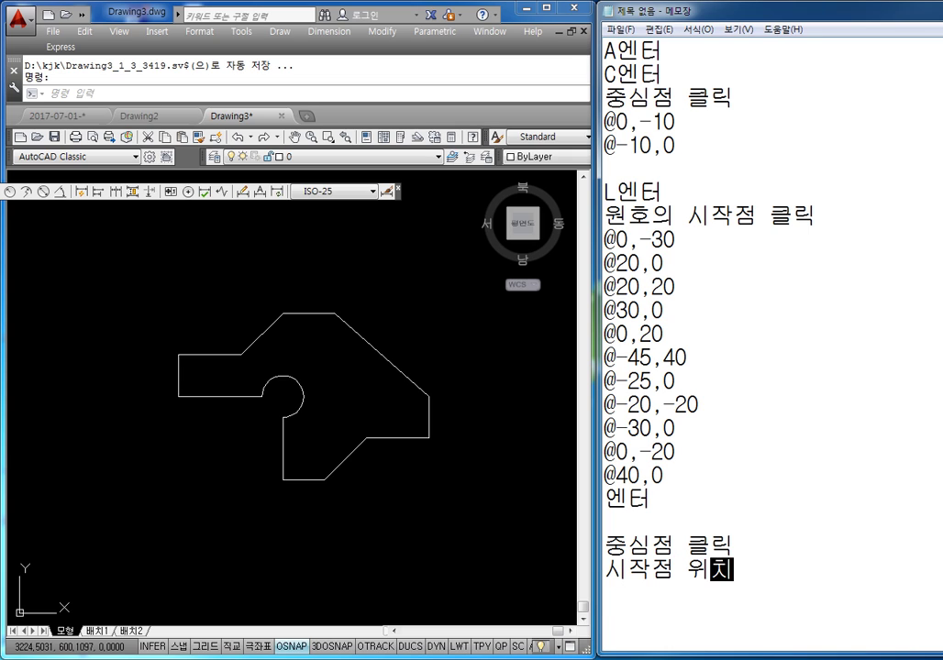
key(Return)
Step: Add the line "끝점 위치" to the notes, followed by a blank line
text(끝점 ㅇ)
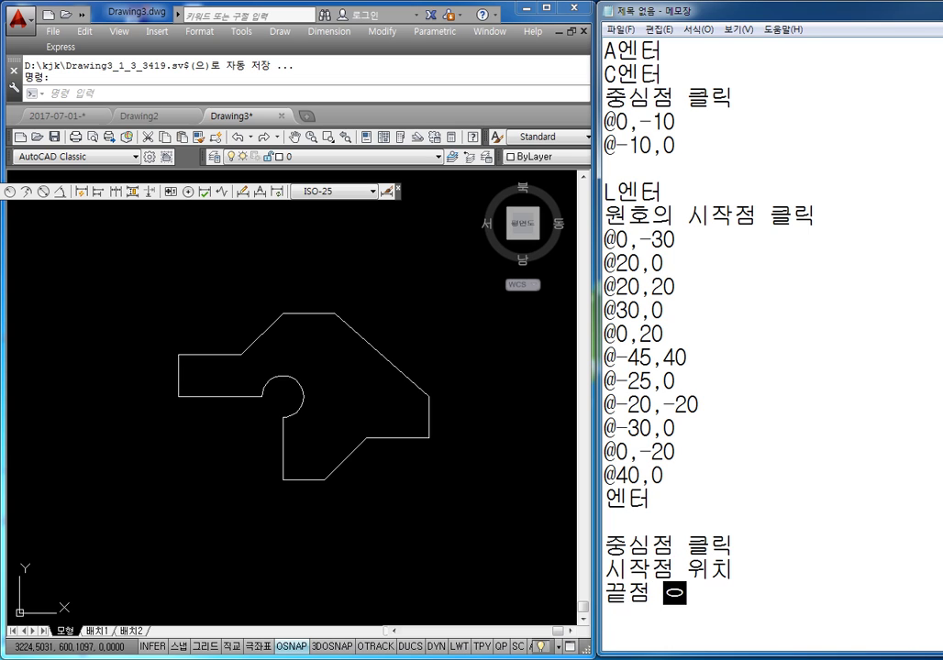
text(위치)
key(Return)
key(BackSpace)
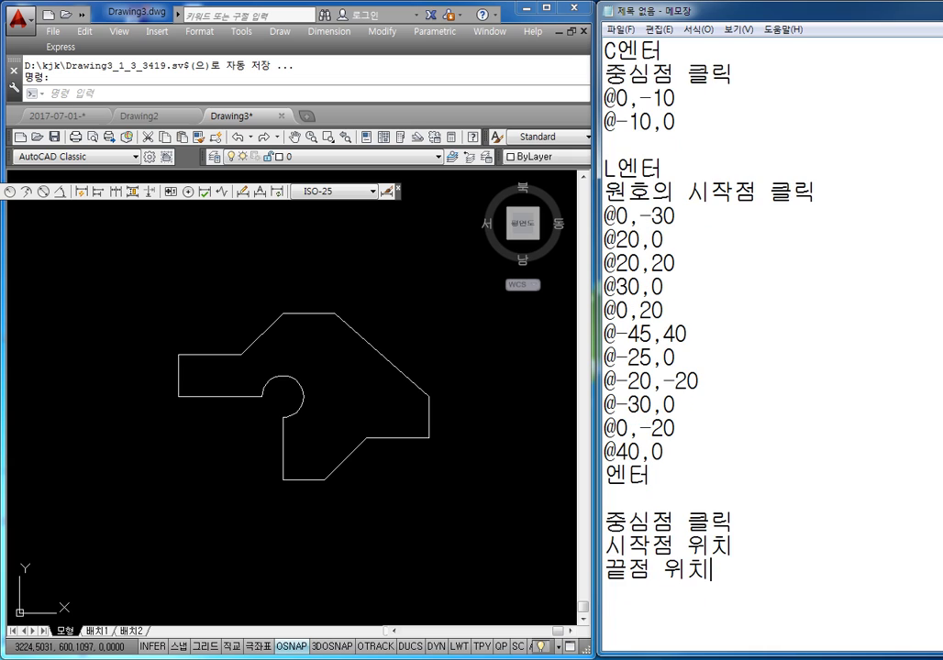
key(BackSpace)
text(치)
key(Return)
key(Return)
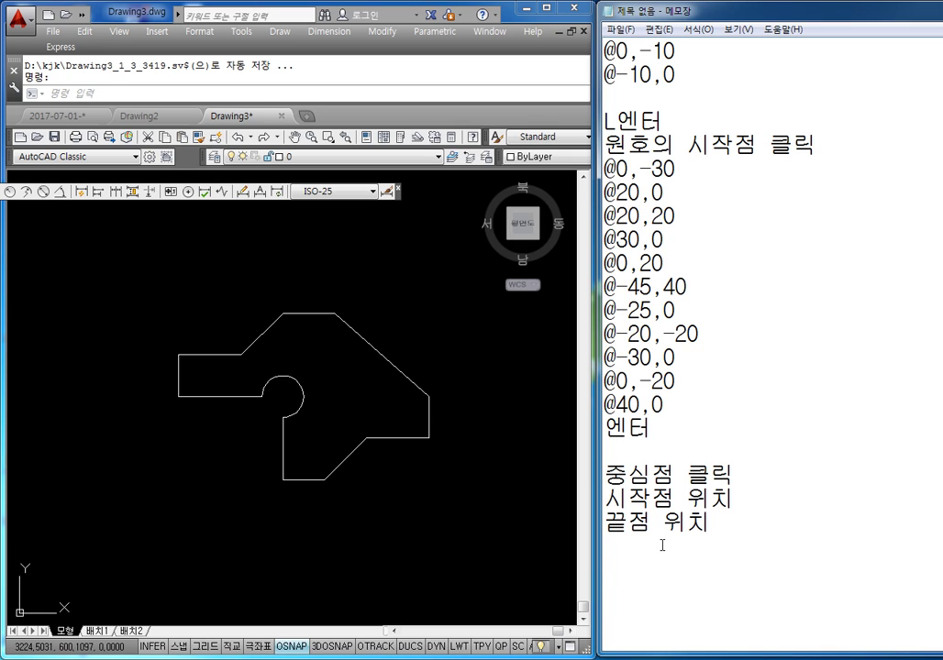
Step: Write a second group of note lines reading "시작점", "끝점" and "반경값"
text(시작점)
key(Return)
text(끝)
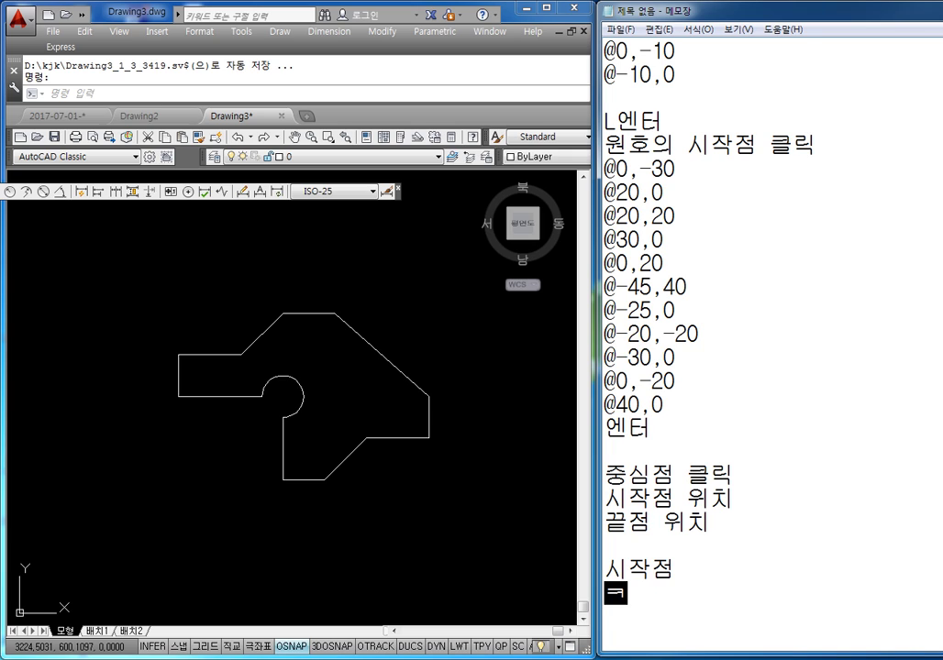
text(점)
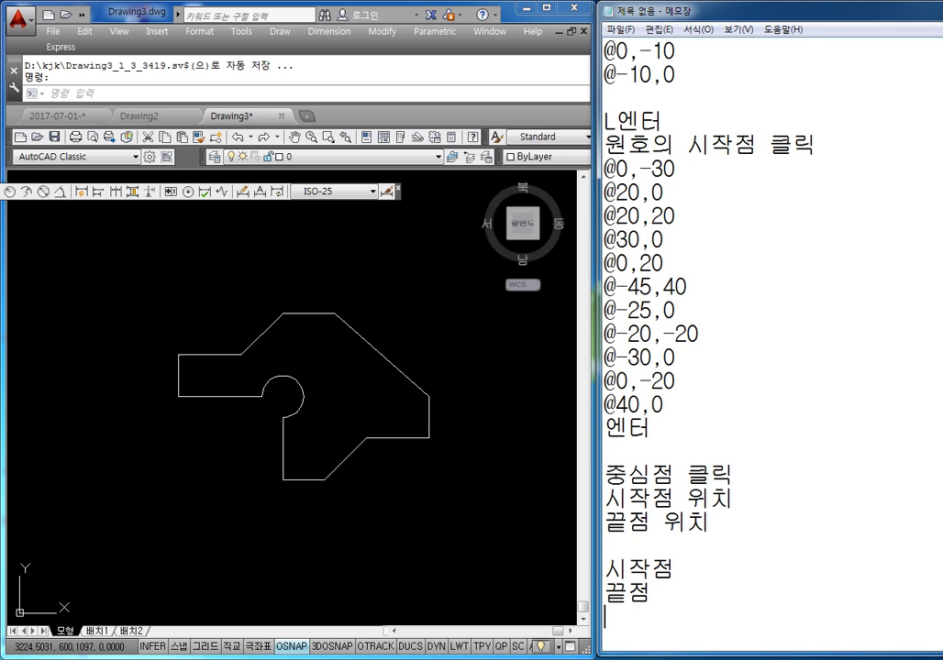
key(Return)
text(바ㄴ겨)
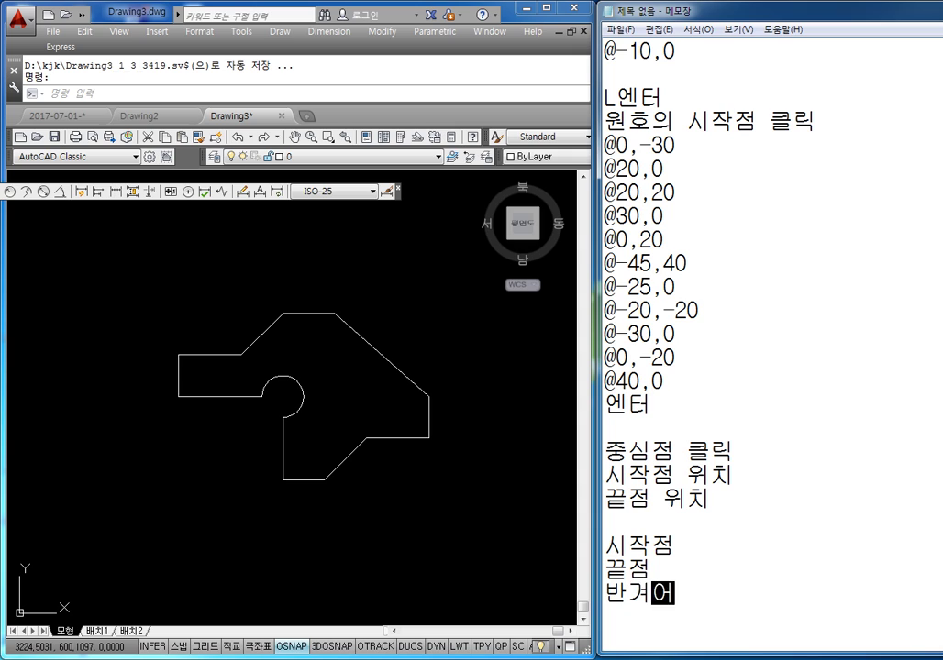
text(ㅇ값)
key(Return)
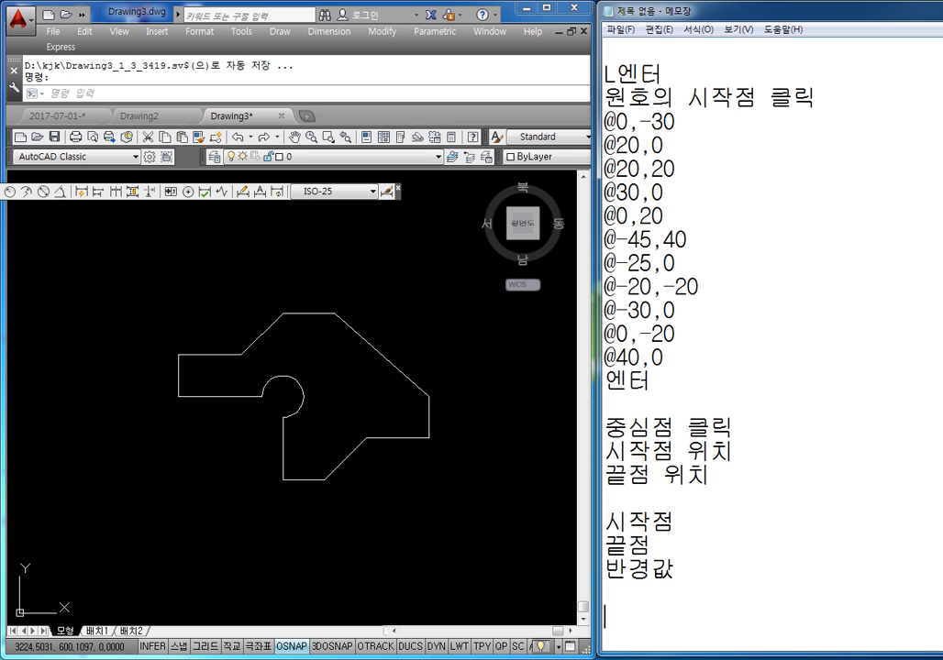
Step: Write "A엔터" as a new note entry, one blank line below "반경값"
key(Return)
key(Return)
key(Return)
key(Return)
key(BackSpace)
key(BackSpace)
key(BackSpace)
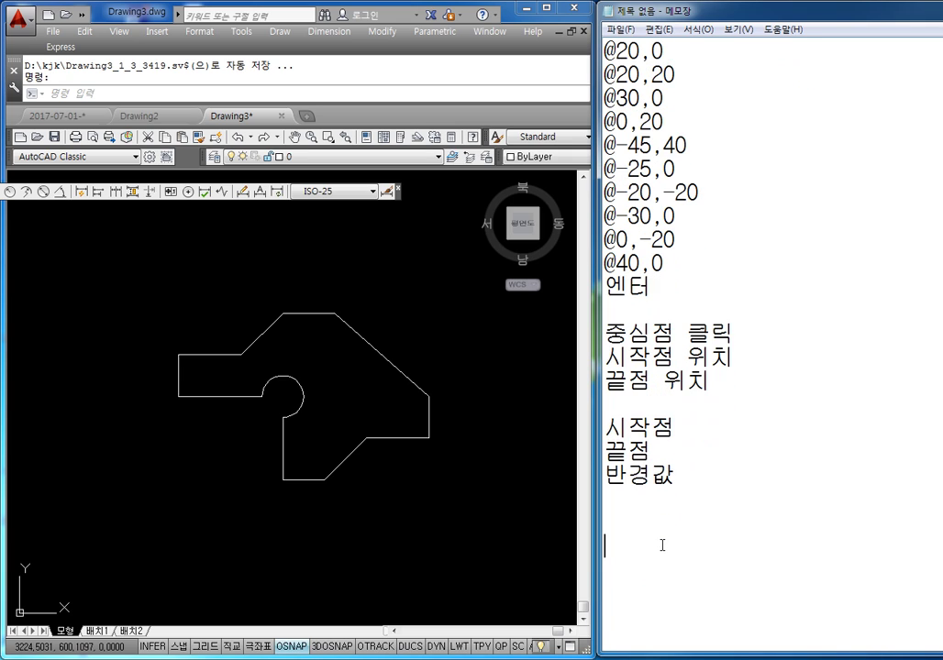
text(시)
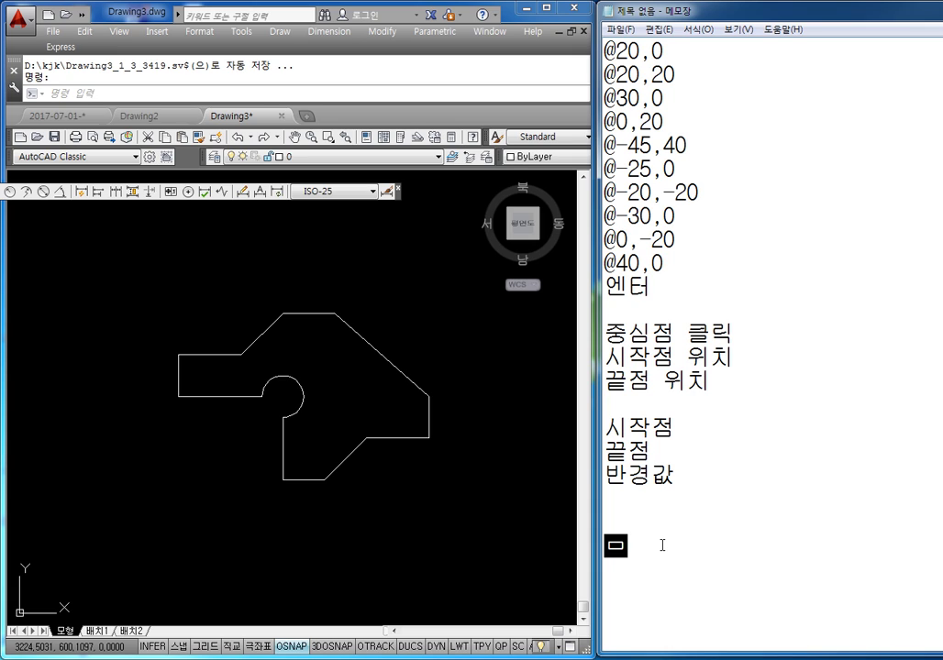
key(BackSpace)
key(BackSpace)
text(시)
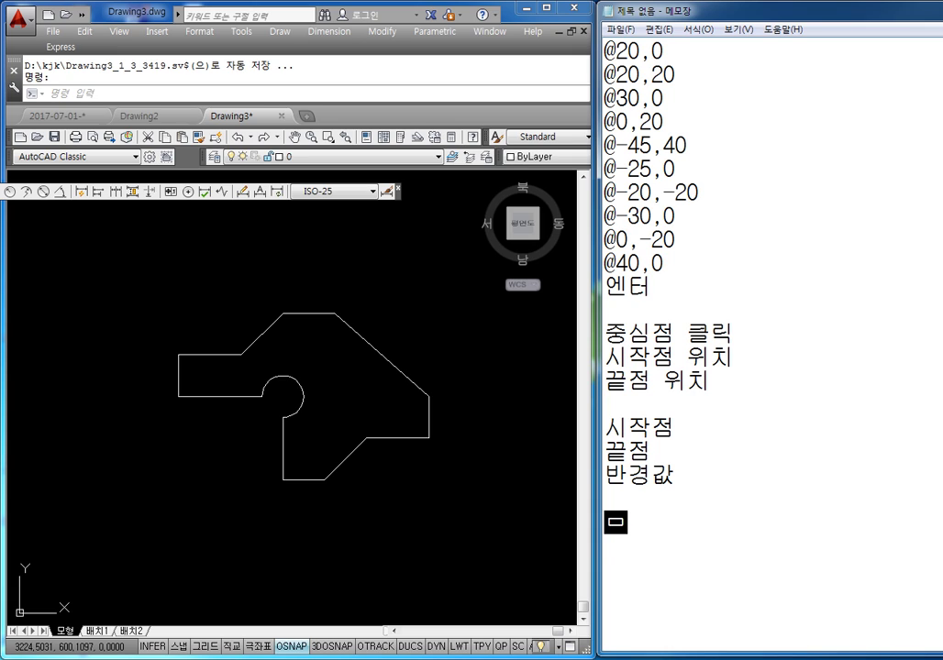
text(엔터)
key(Return)
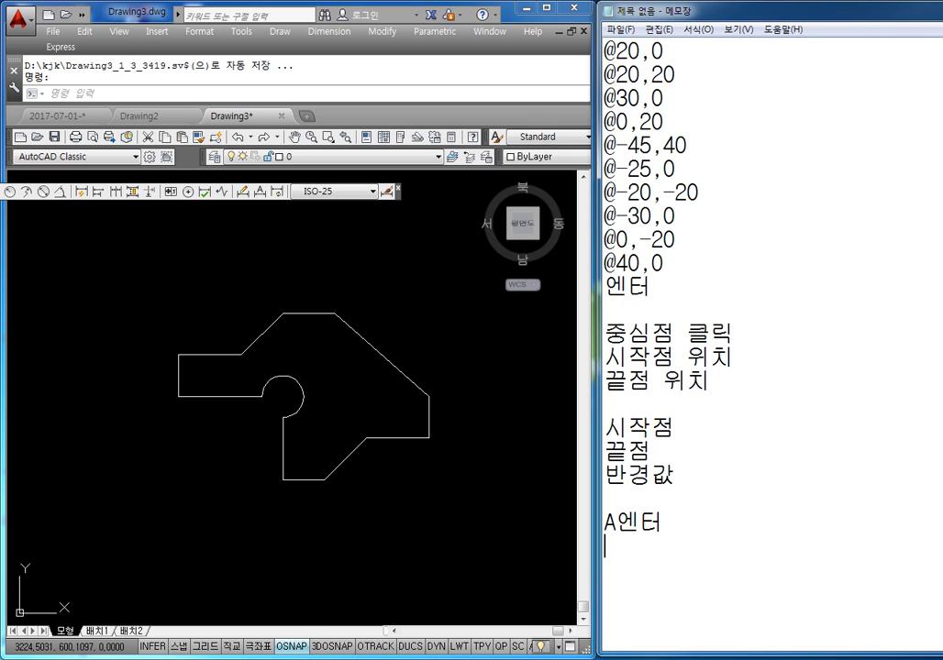
Step: Switch to AutoCAD and start an Arc with its start point in the empty area beside the finished outline
click(371, 324)
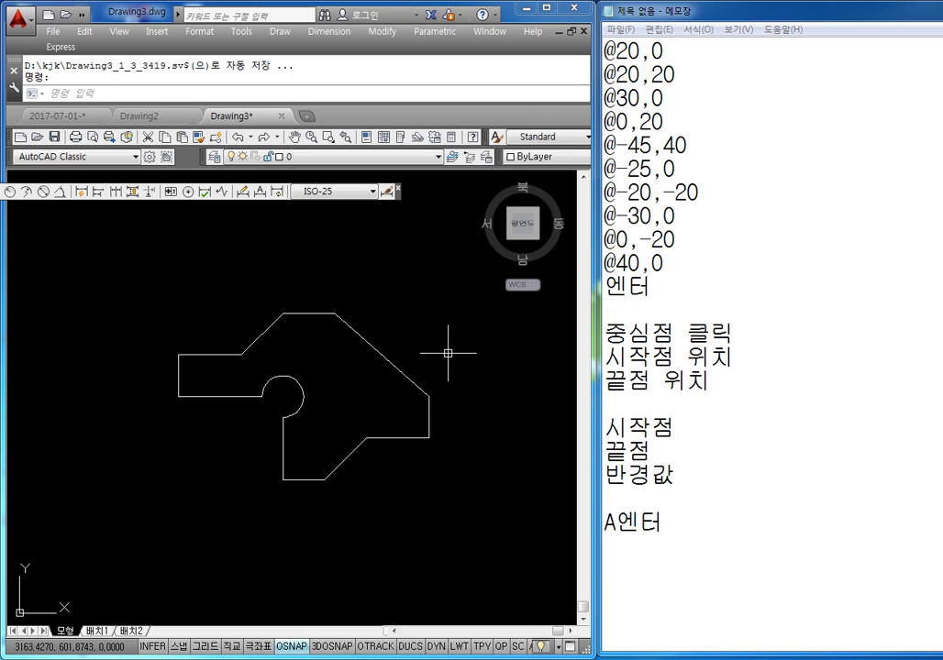
text(A)
key(Return)
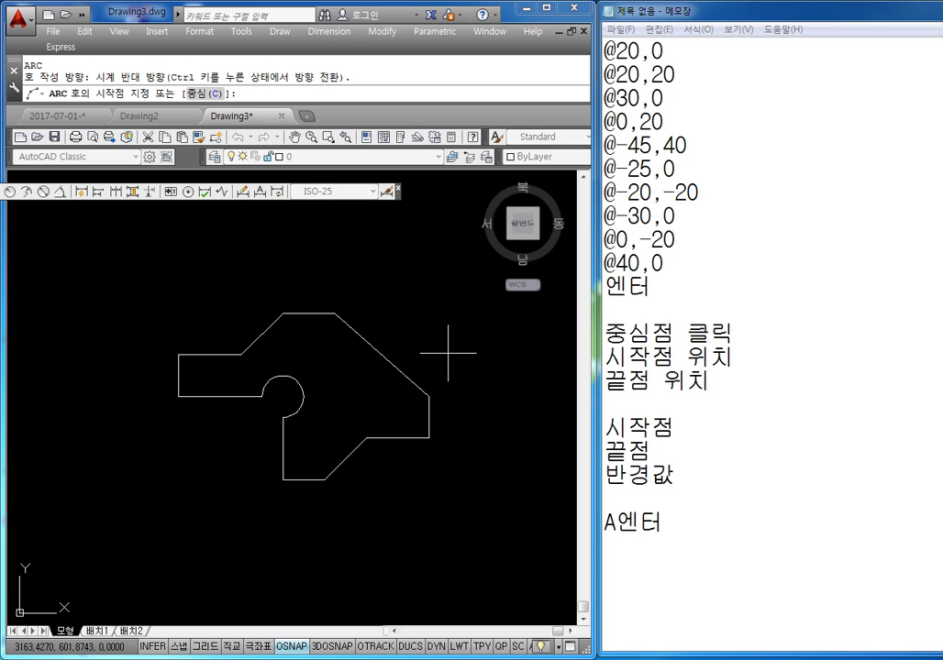
middle_drag(446, 341, 232, 334)
click(284, 330)
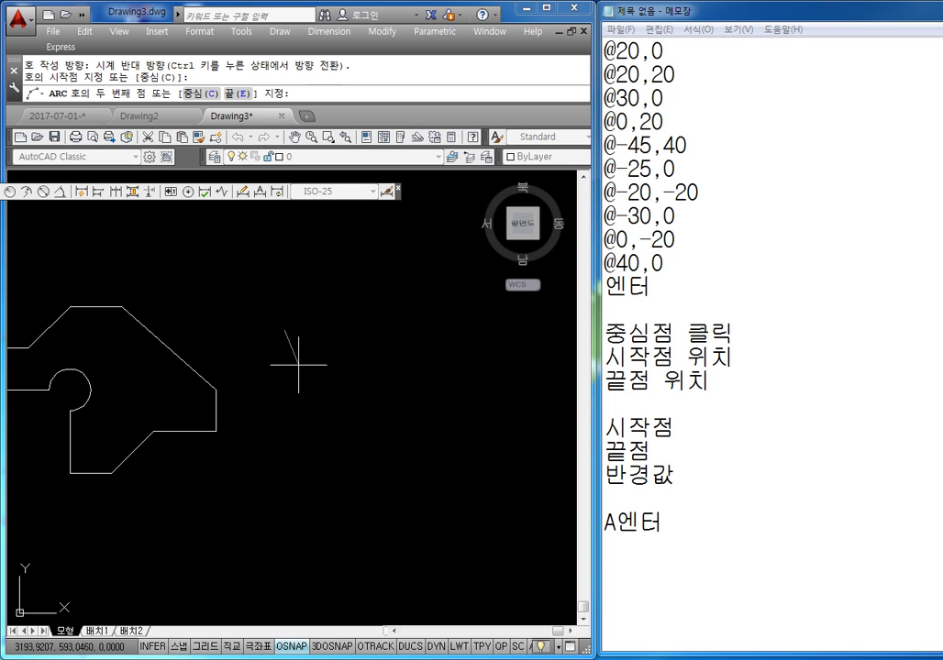
click(677, 533)
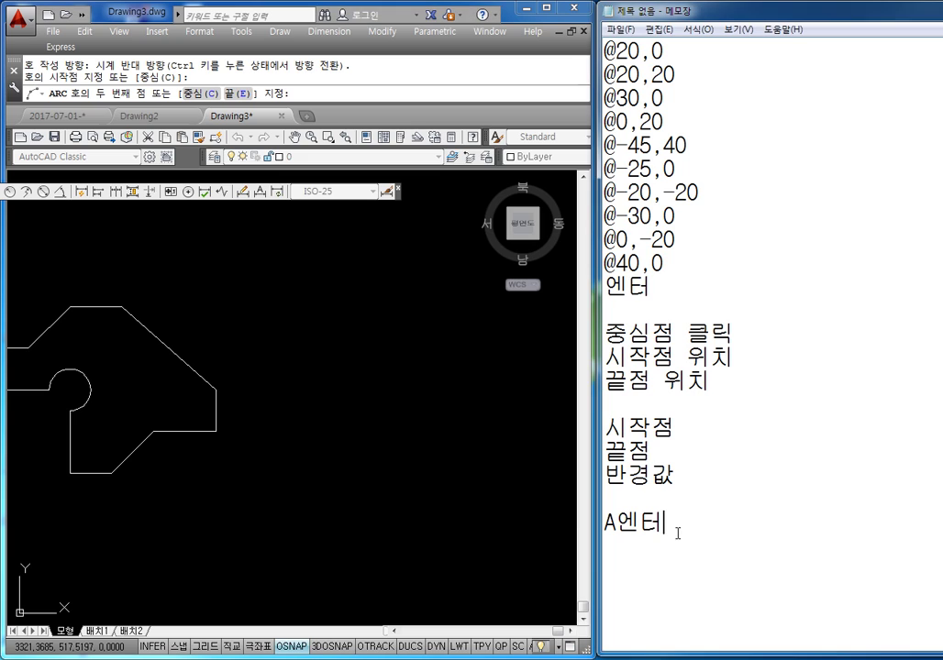
key(Return)
text(시작저)
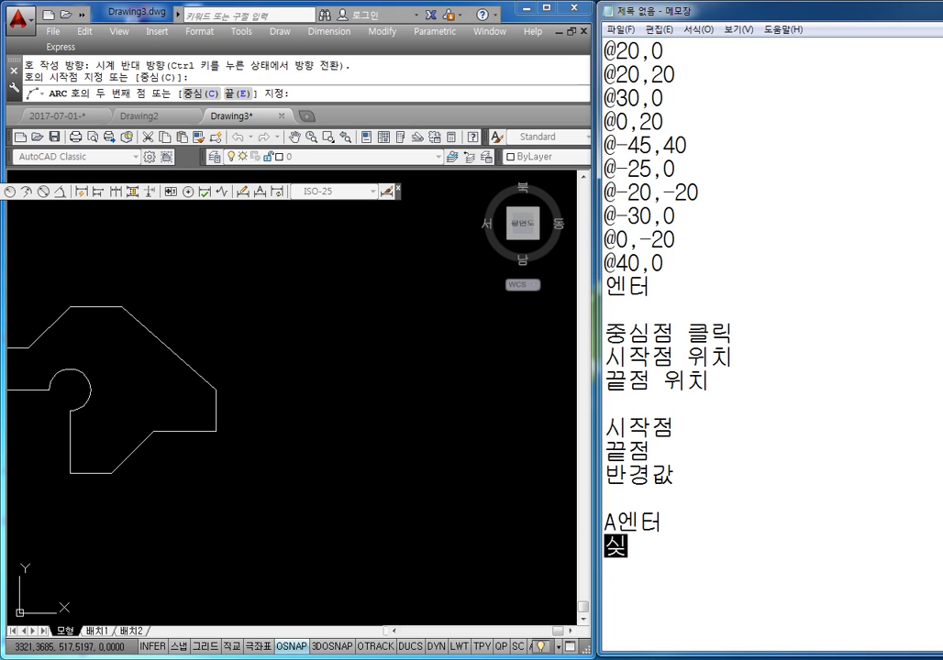
text(ㅁ클릭)
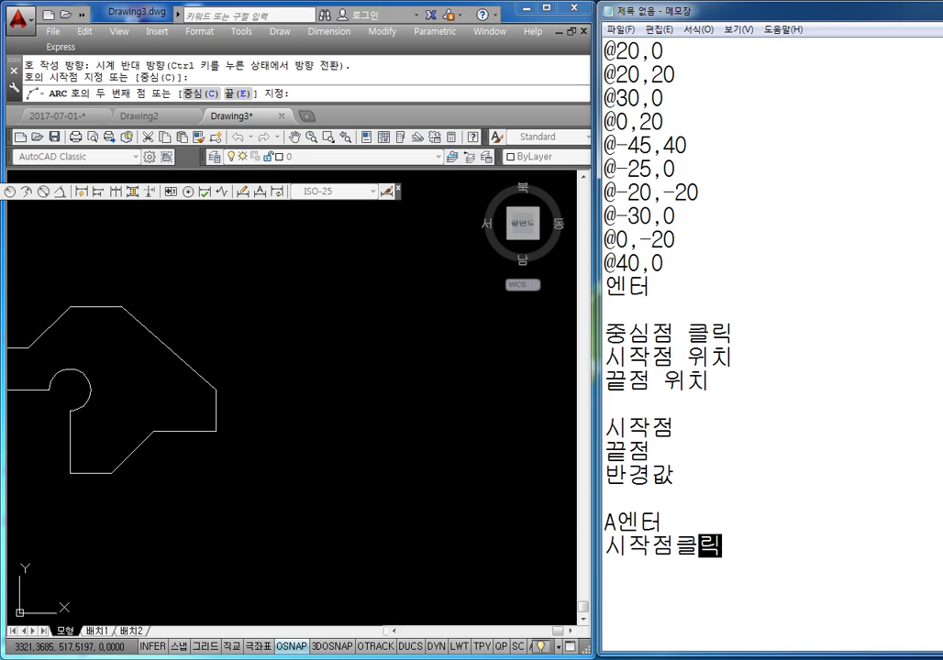
key(Return)
text(E엔터)
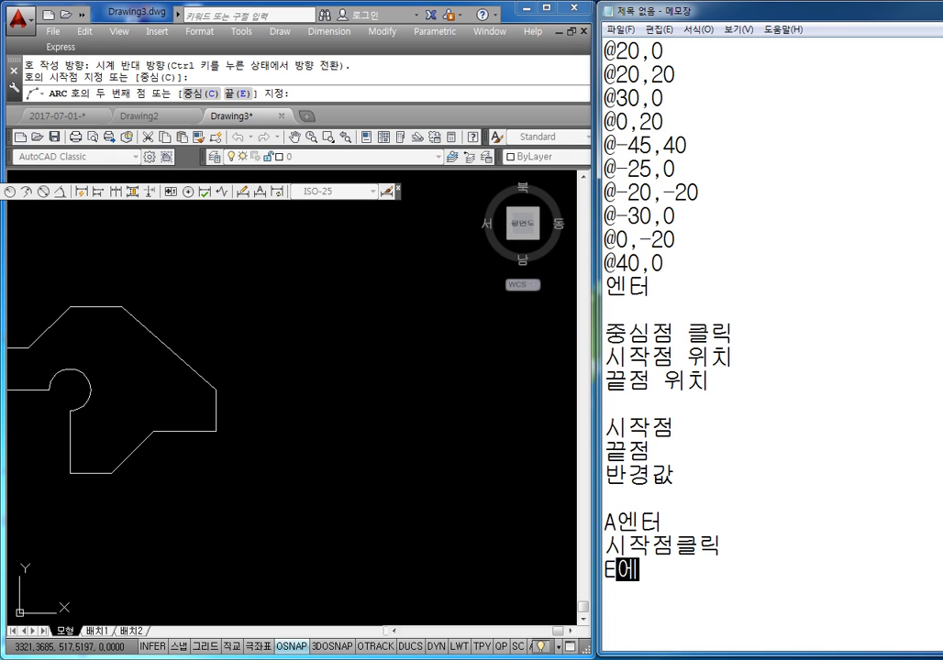
key(Return)
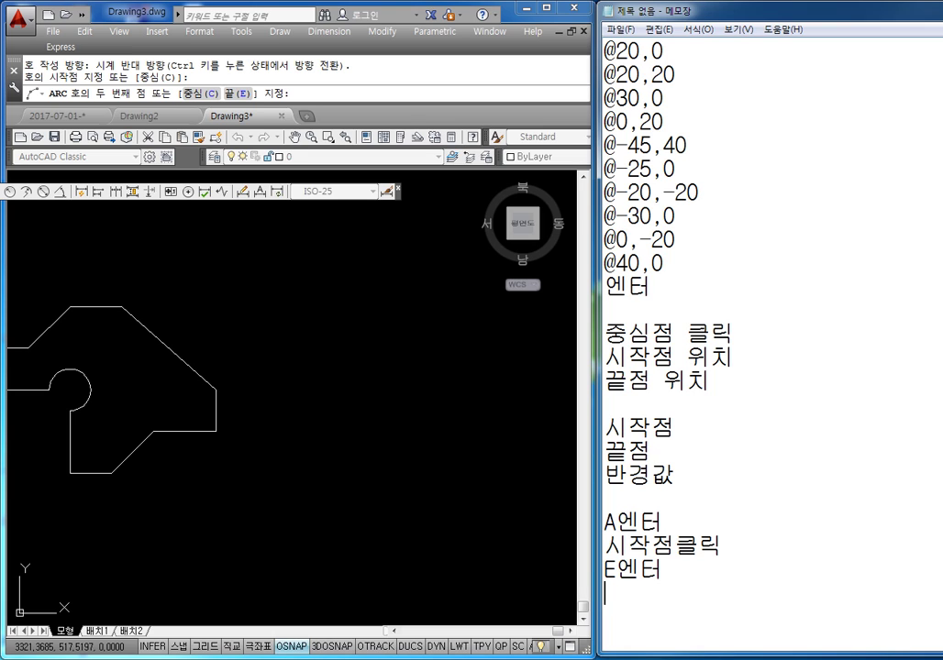
text(@70,0)
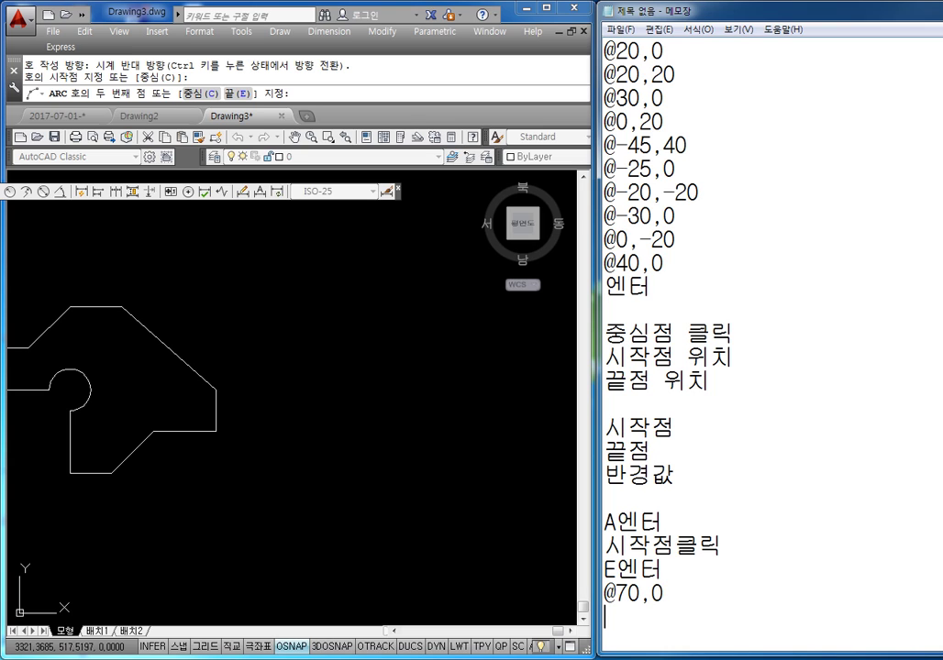
key(Return)
click(295, 394)
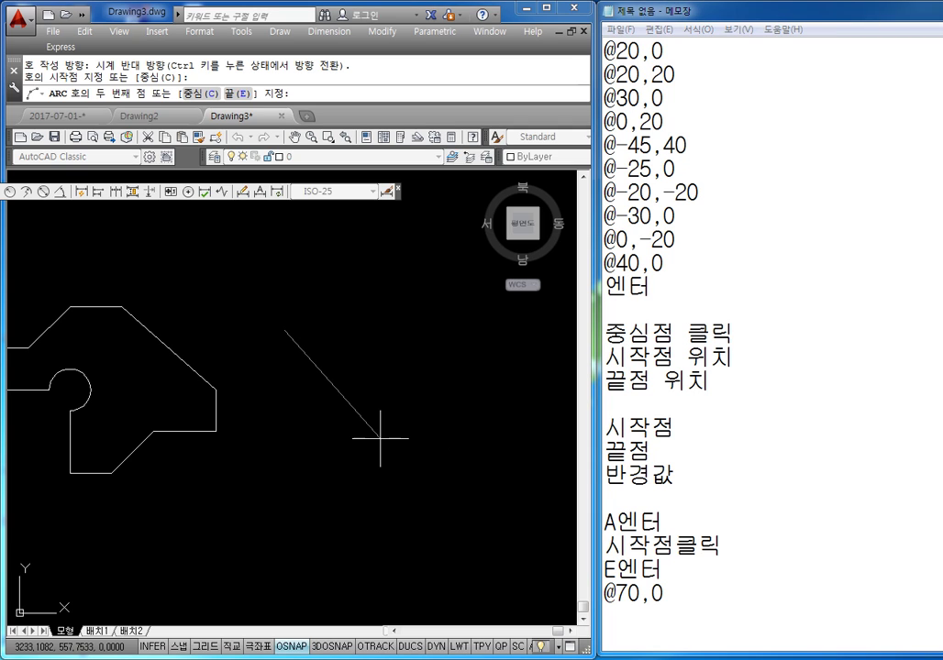
text(E)
key(Return)
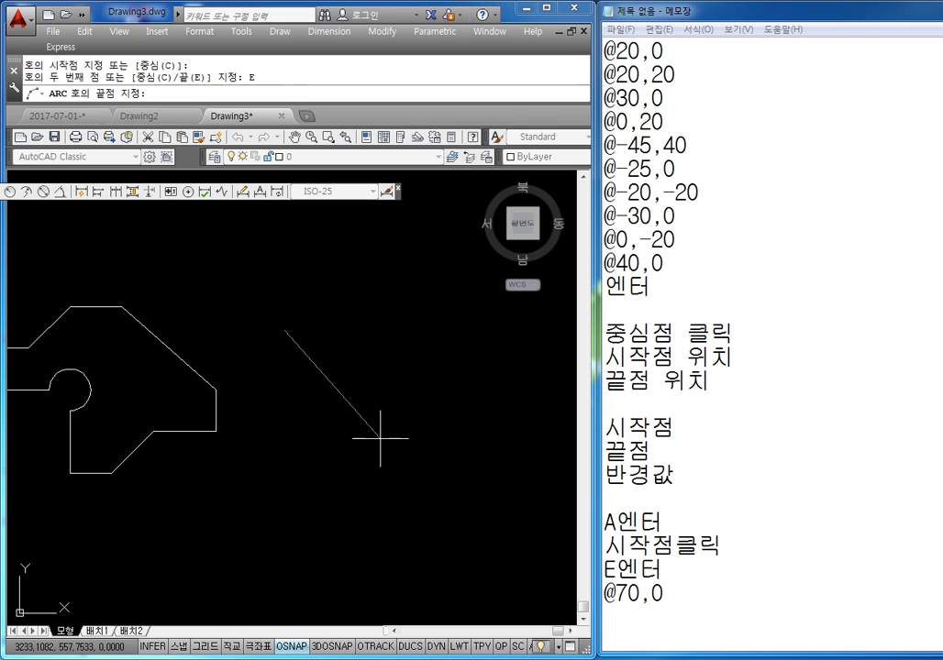
text(@70,0)
key(Return)
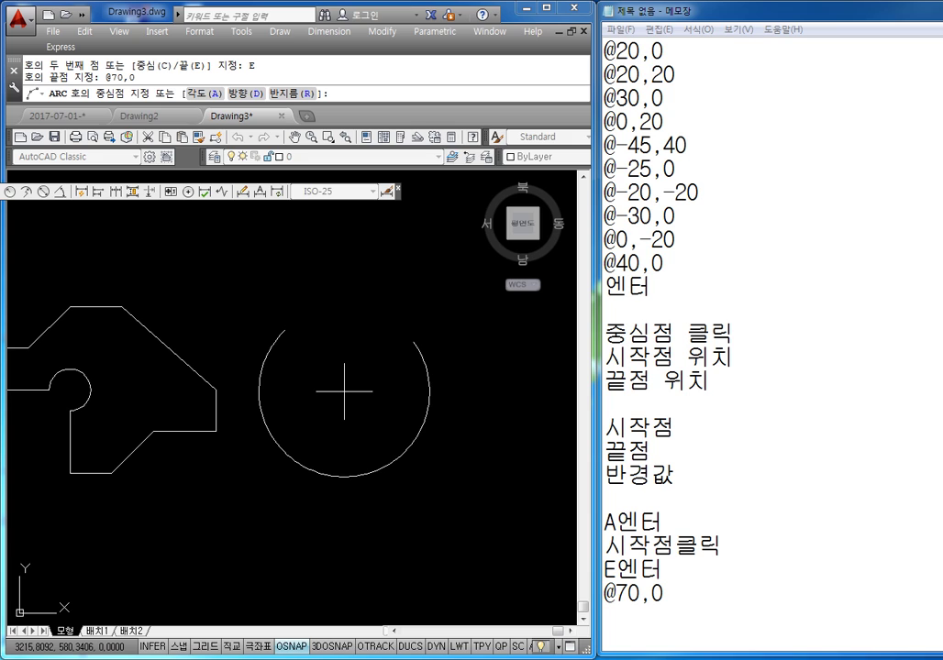
click(680, 603)
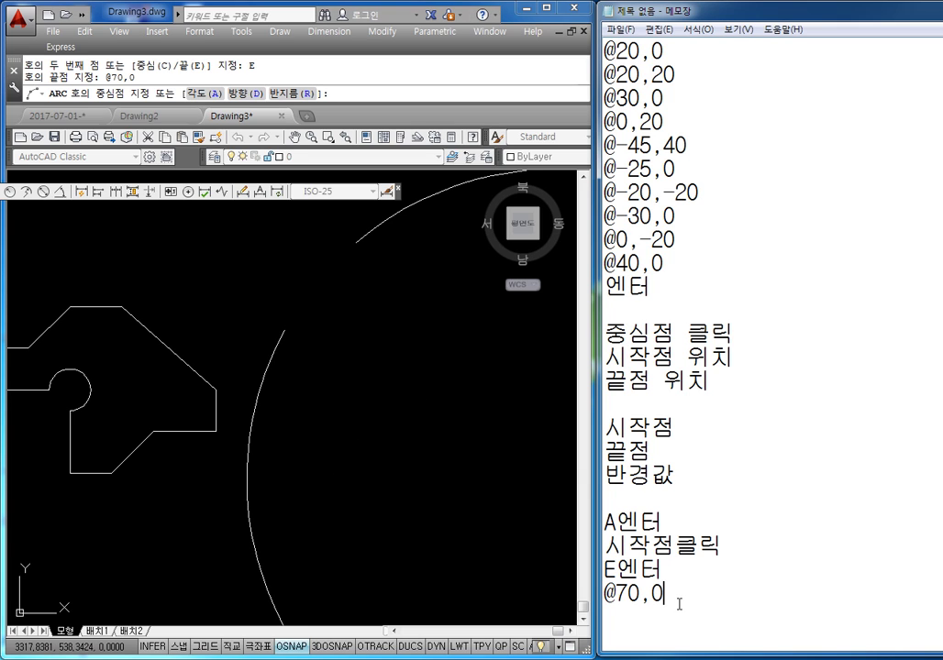
key(Return)
key(Return)
key(Return)
key(Return)
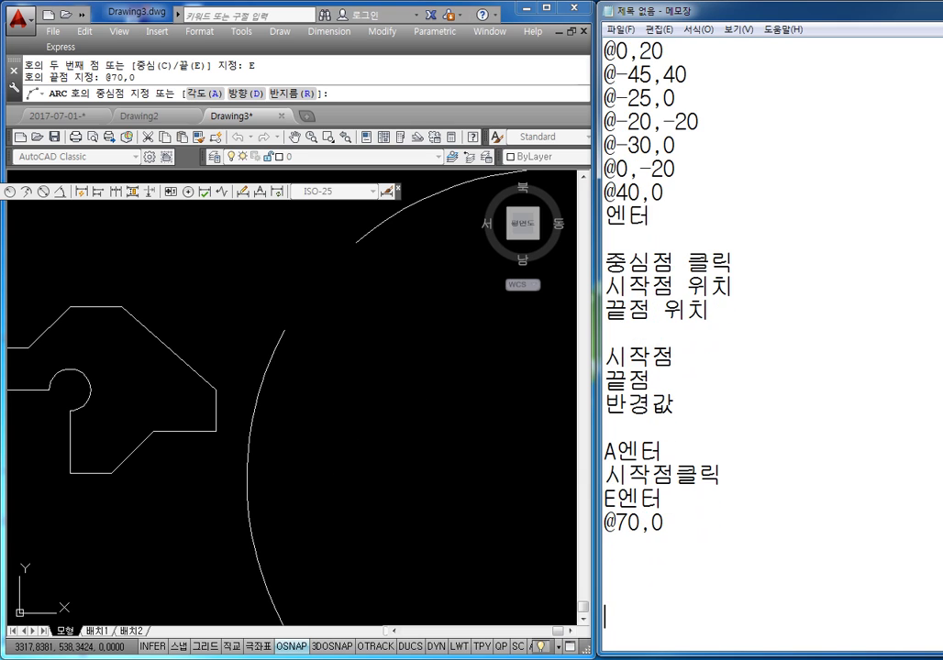
key(BackSpace)
key(BackSpace)
key(BackSpace)
text(R엔터)
key(Return)
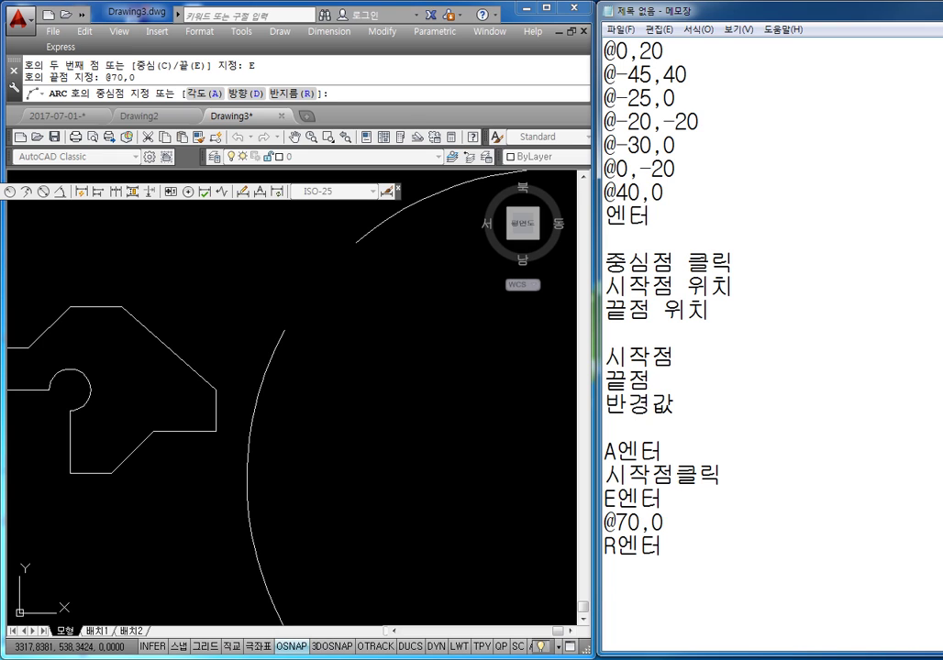
text(35)
key(Return)
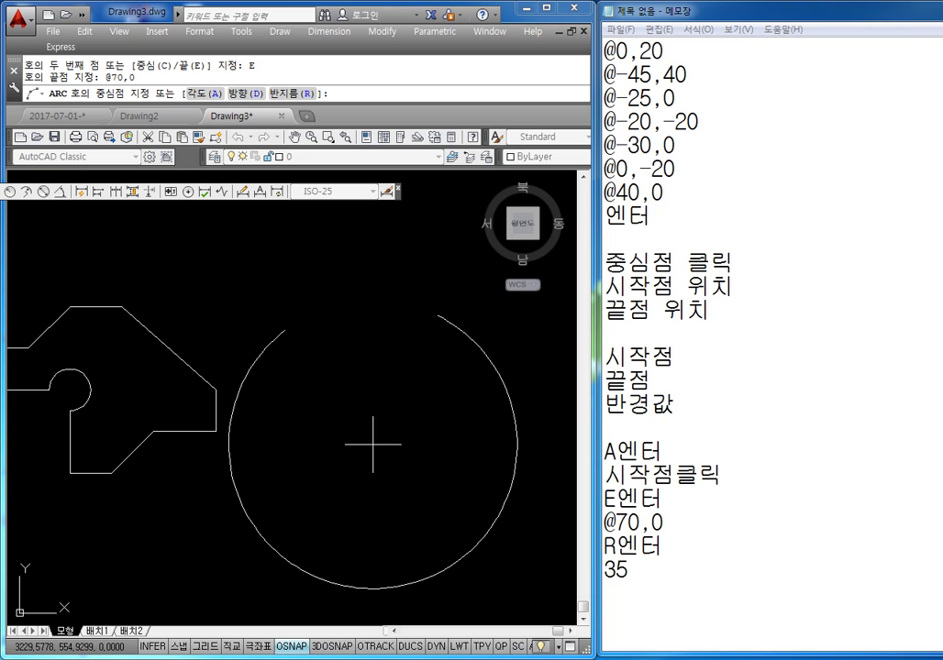
Step: Finish the arc in AutoCAD with the Radius option set to 35
text(ㄹ)
key(Return)
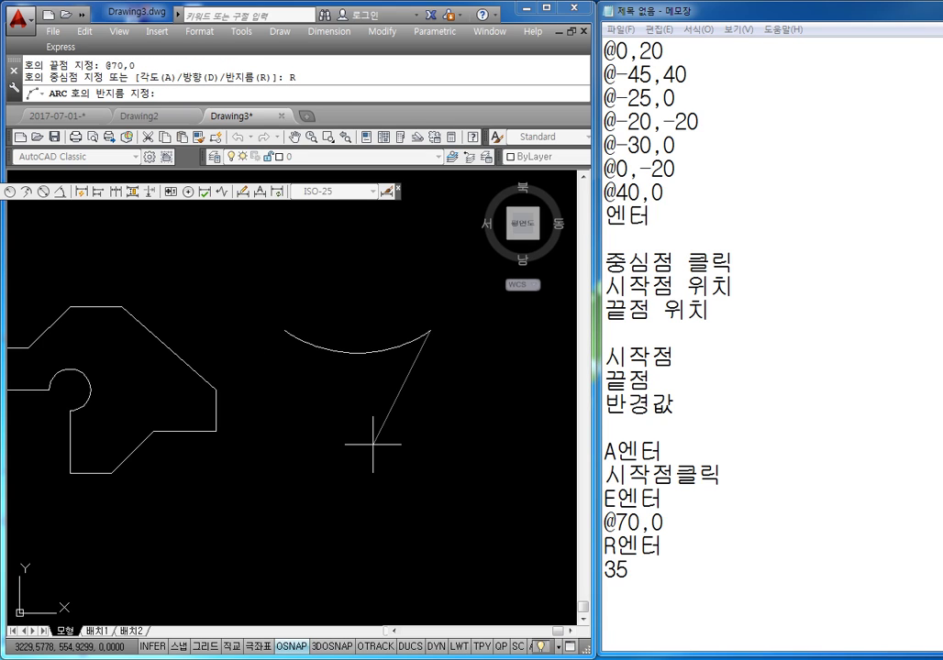
text(35)
key(Return)
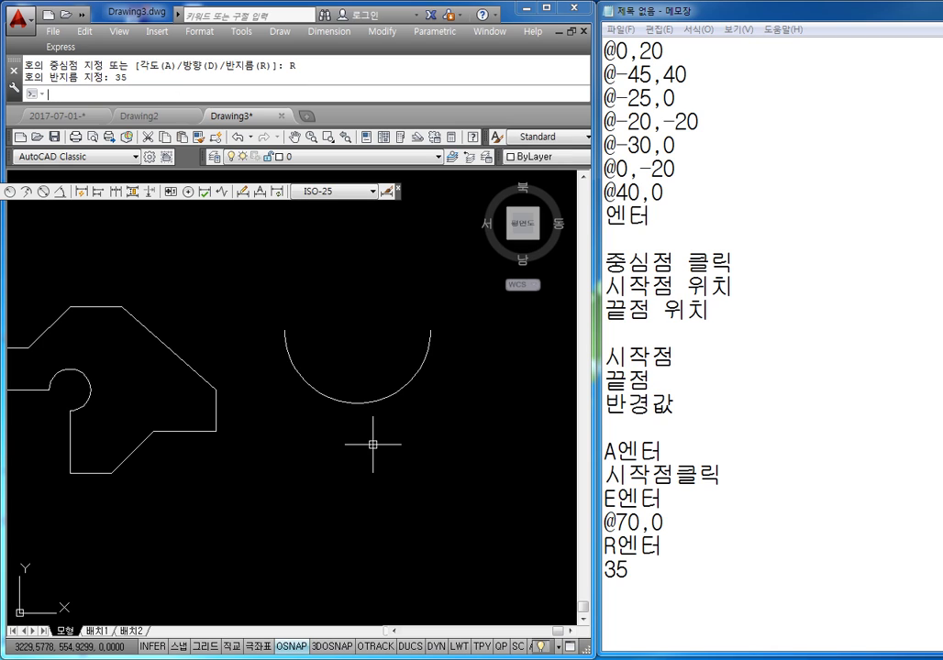
Step: Delete the radius 35 arc beside the outline and clear any pending selection
click(655, 578)
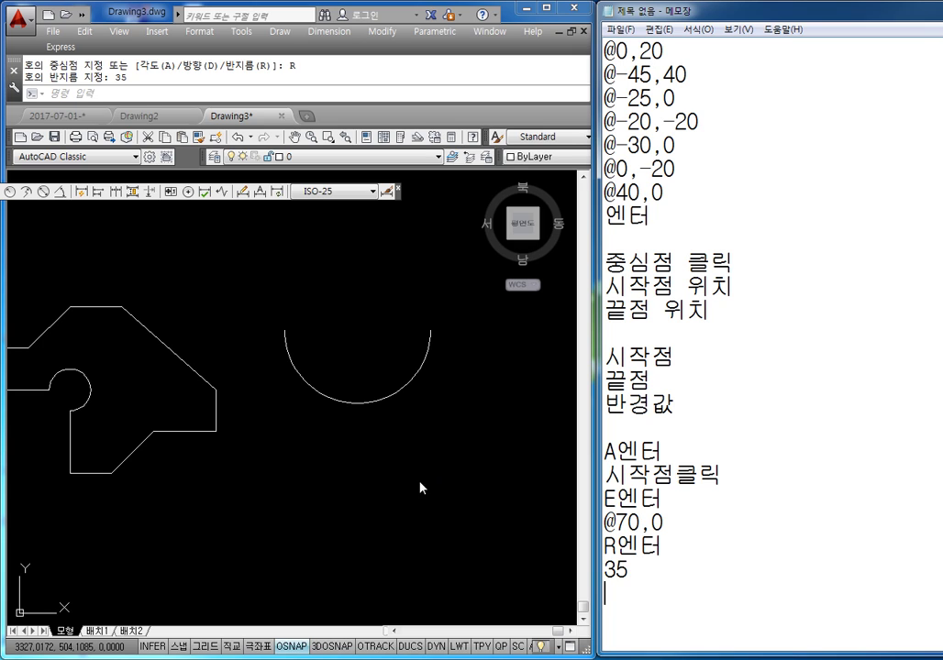
scroll(424, 431, down, 1)
click(412, 401)
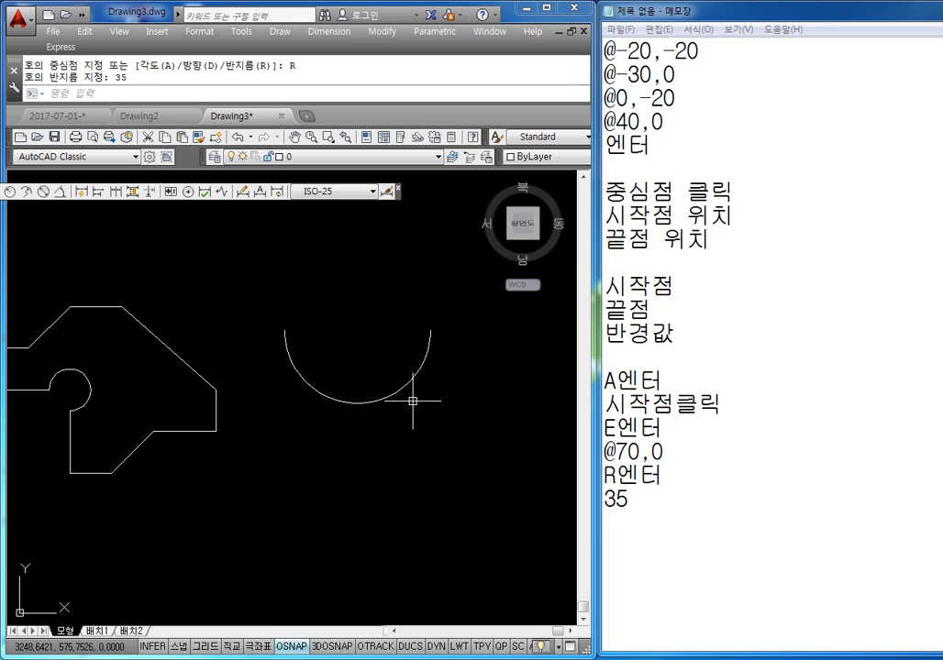
click(467, 310)
click(357, 385)
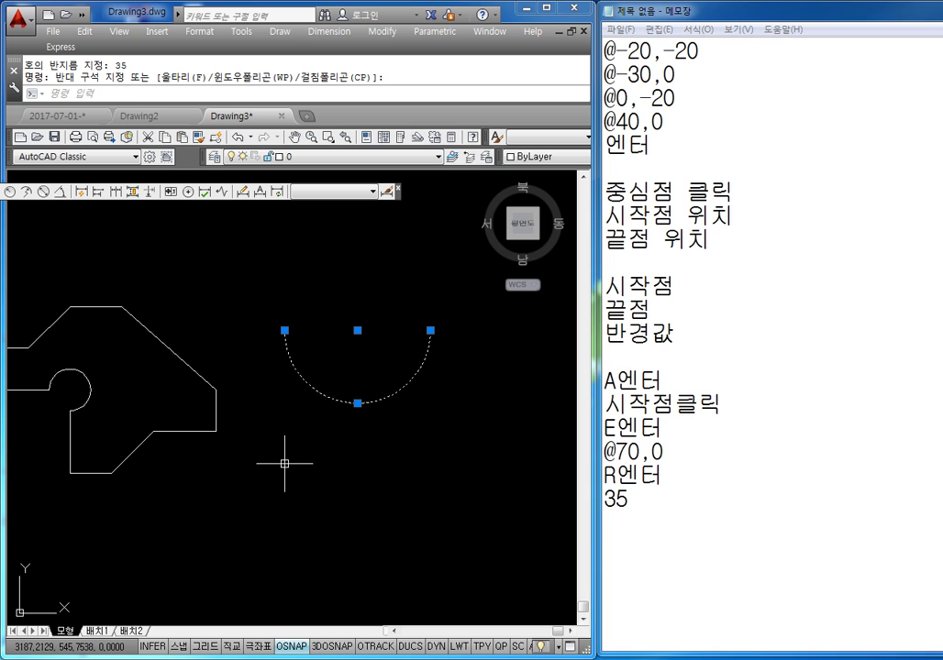
key(Delete)
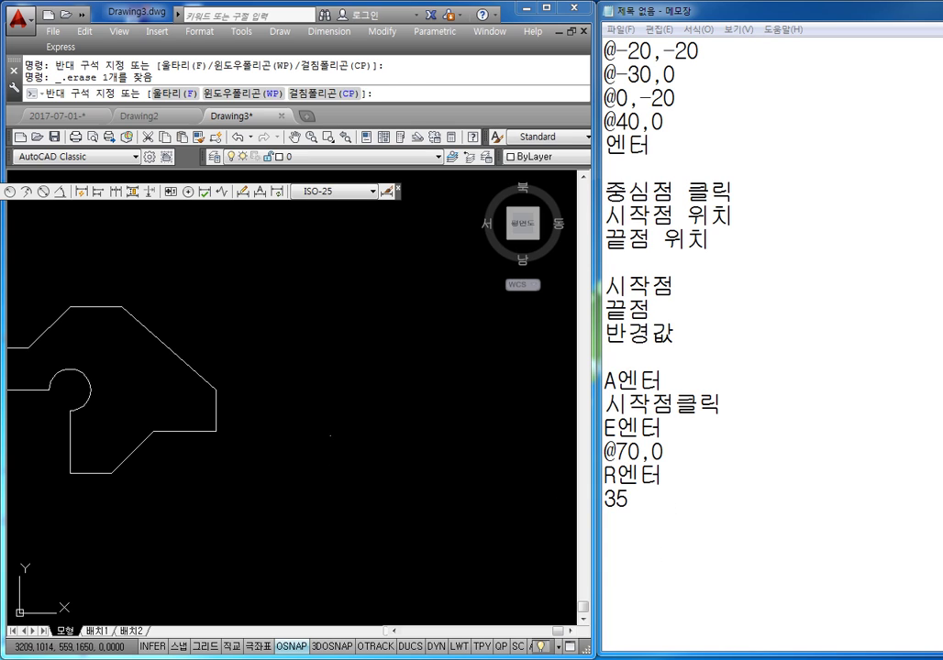
key(Escape)
key(Escape)
key(Escape)
text(qa)
key(Return)
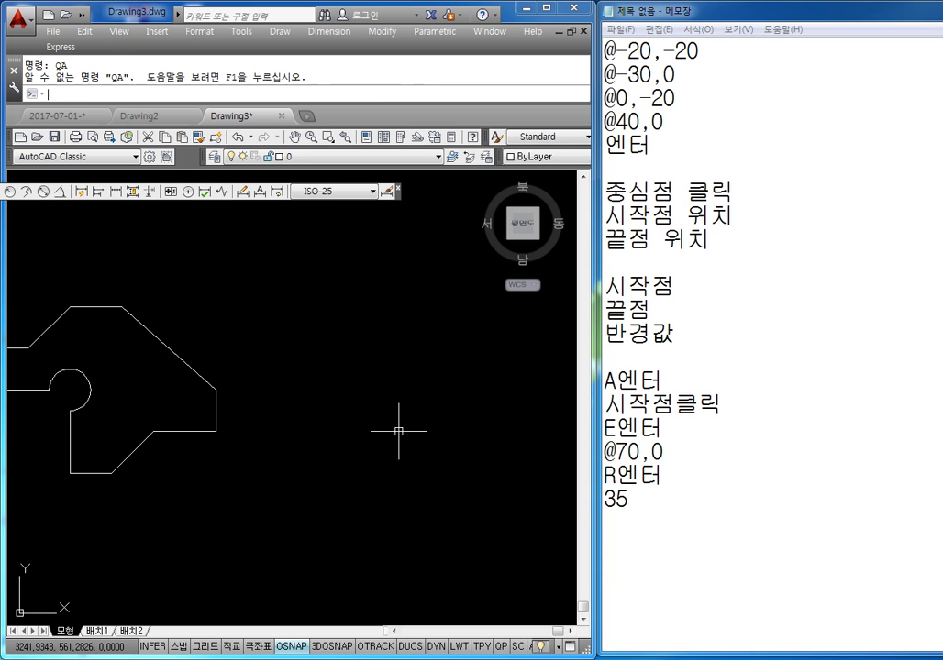
key(Escape)
key(Escape)
text(a)
key(Return)
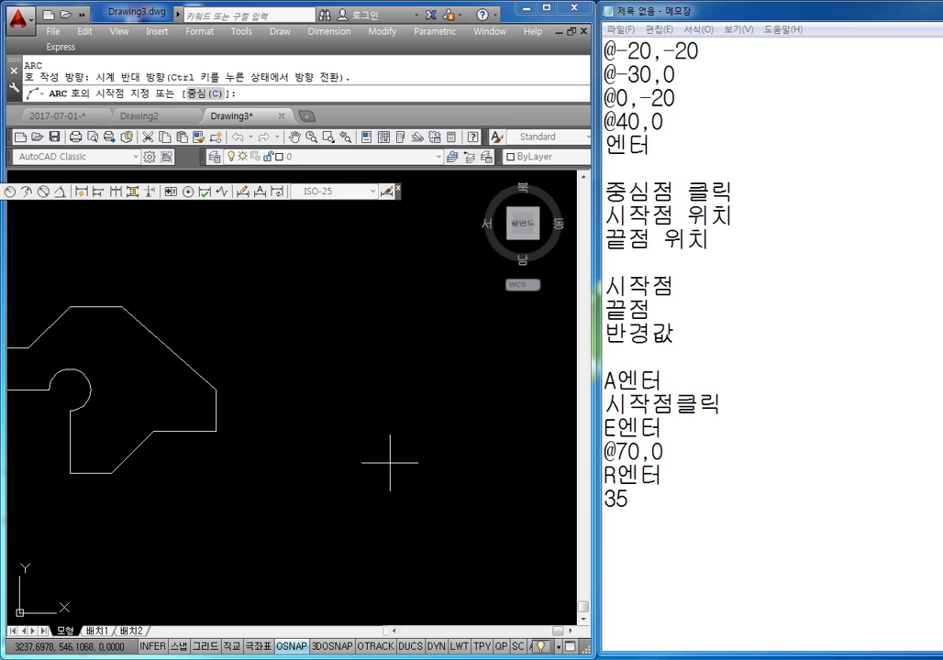
click(328, 383)
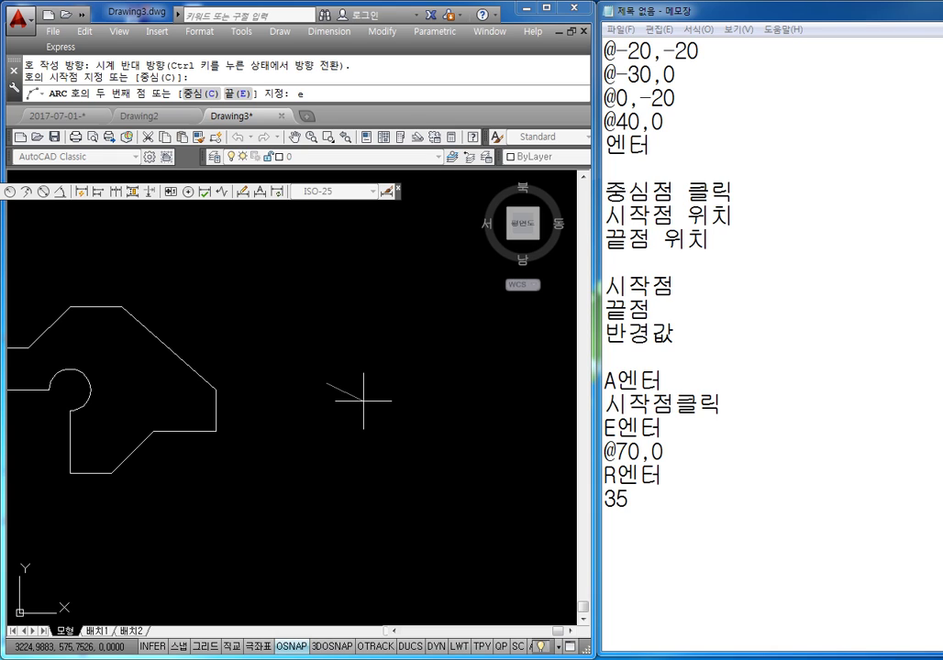
key(BackSpace)
key(BackSpace)
text(e)
key(Return)
text(@)
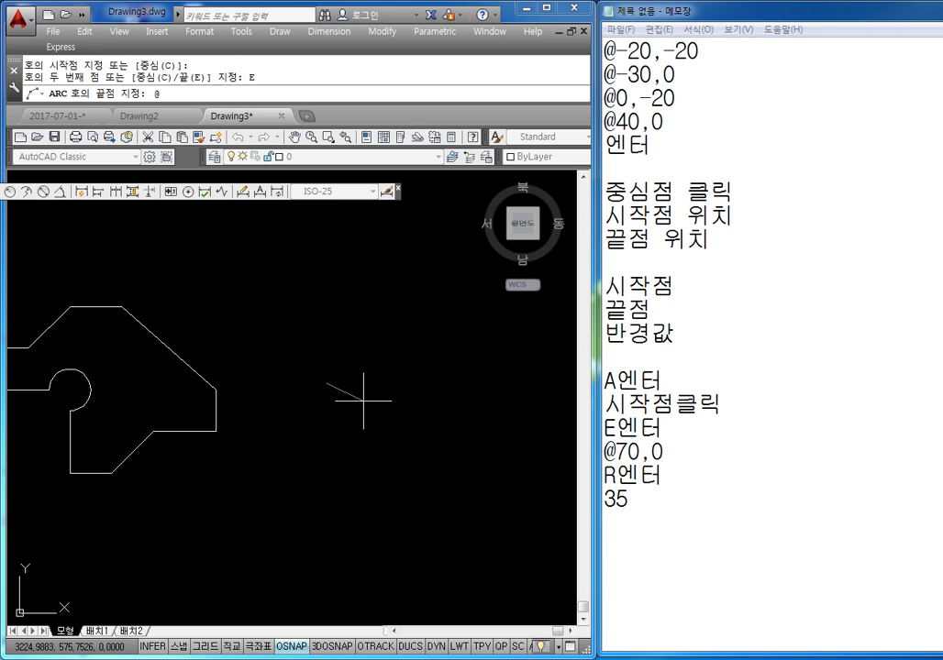
text(70,0)
key(Return)
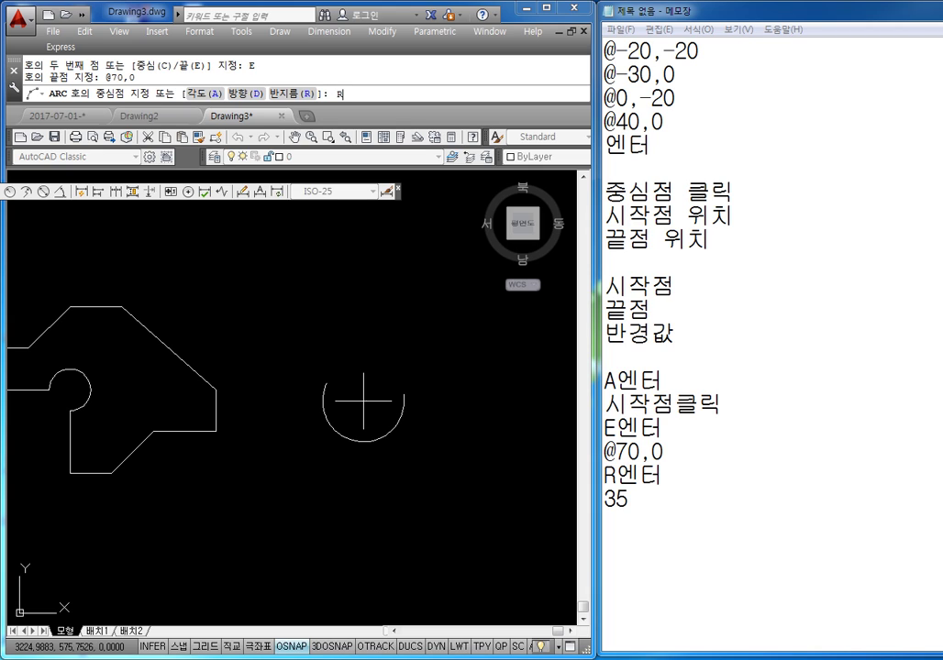
Step: Complete the new arc with the Radius option at 35 and leave the command
key(Return)
text(3)
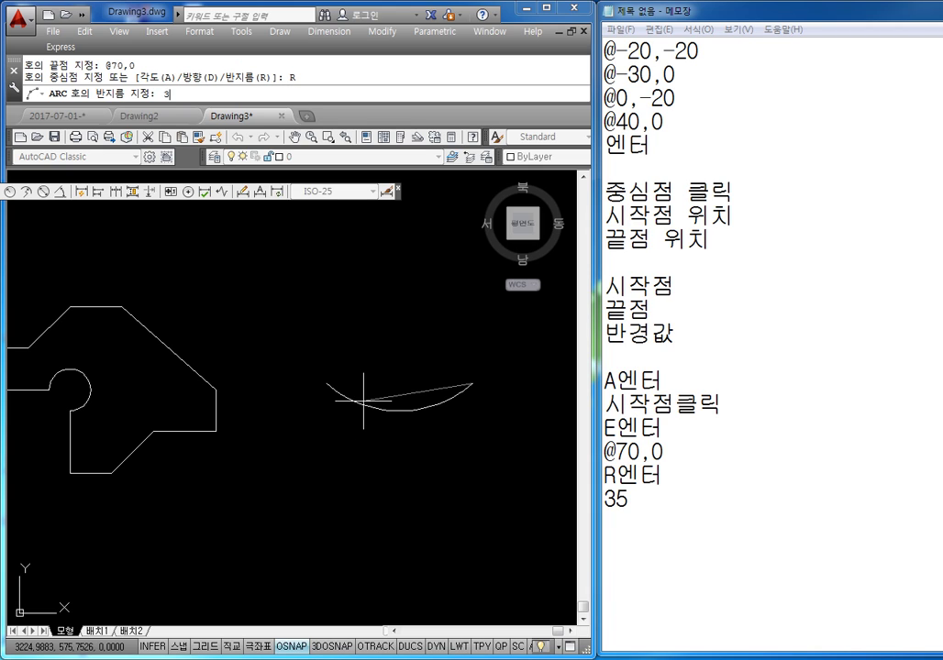
text(5)
key(Return)
key(Escape)
key(Escape)
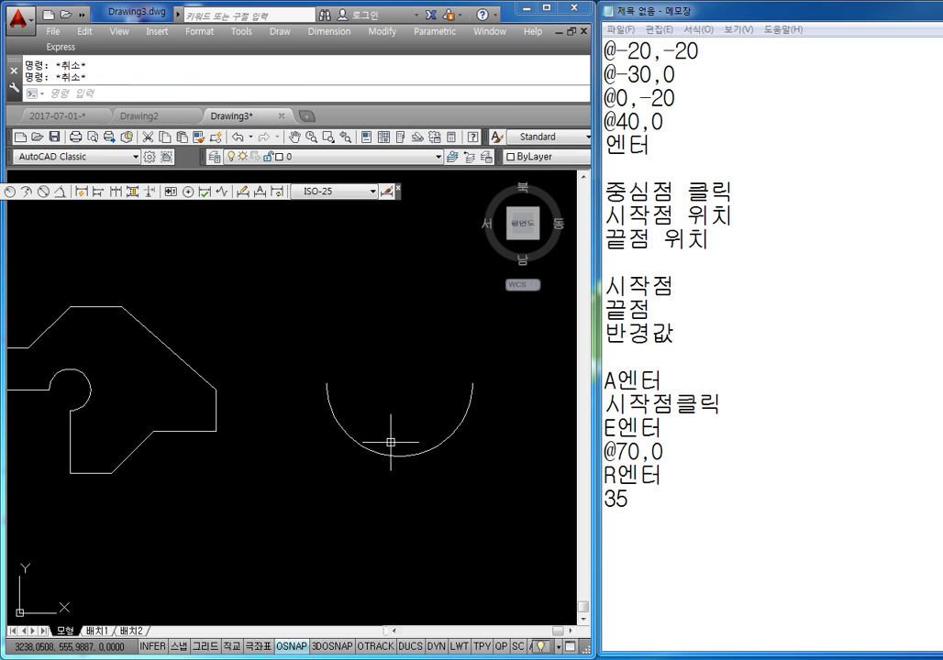
Step: Add the line "L엔터" below "35" in the Notepad notes
middle_drag(389, 440, 312, 381)
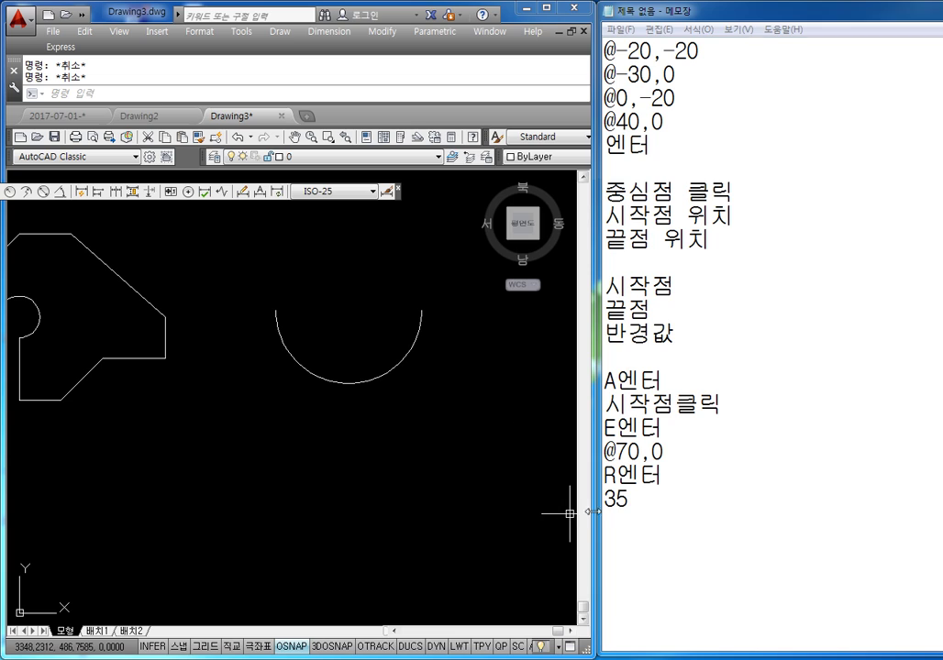
click(627, 527)
text(니)
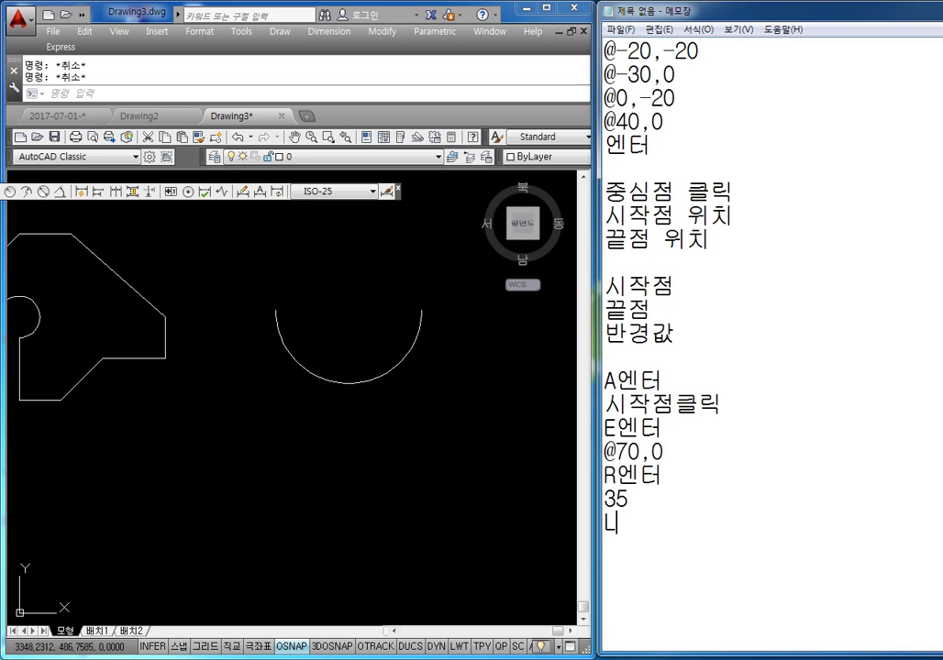
key(BackSpace)
text(L)
text(에ㅂ)
text(ㄴ터)
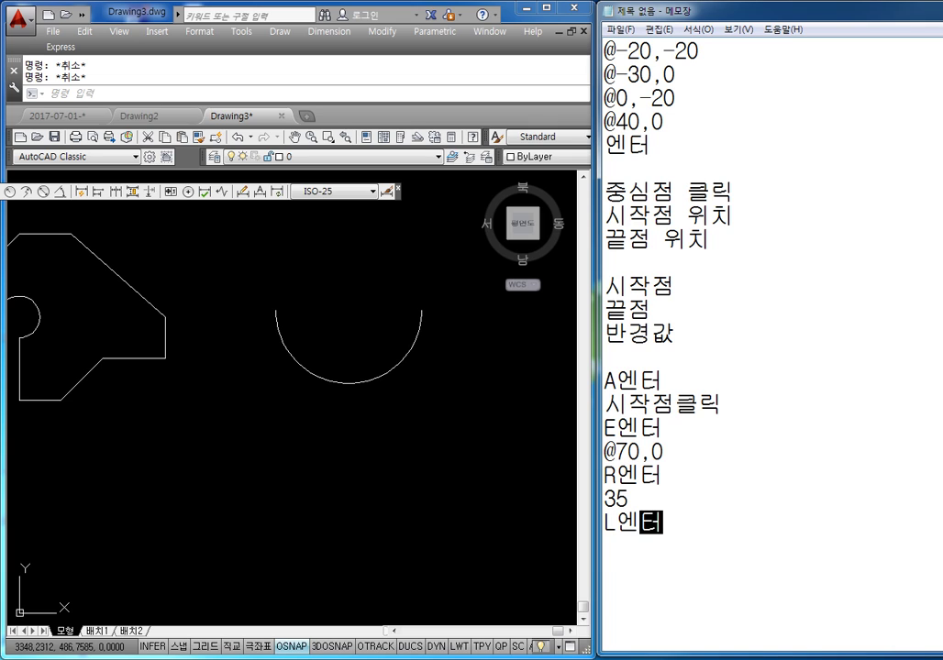
key(Return)
Step: Draw a circle of radius 2 in AutoCAD, centred on the left end point of the new arc
click(301, 350)
middle_drag(318, 327, 337, 328)
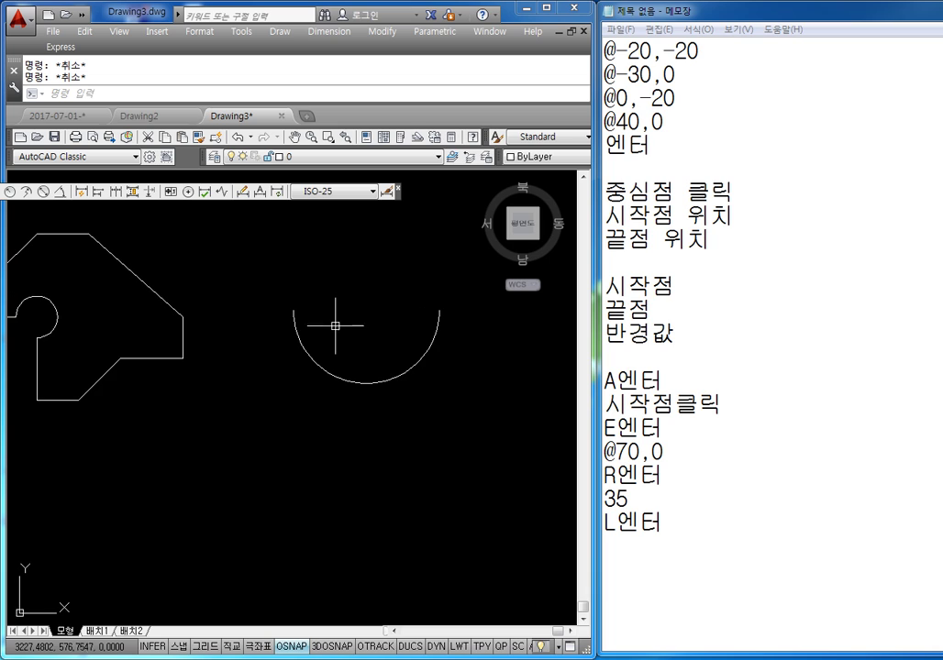
text(c)
key(Return)
click(294, 311)
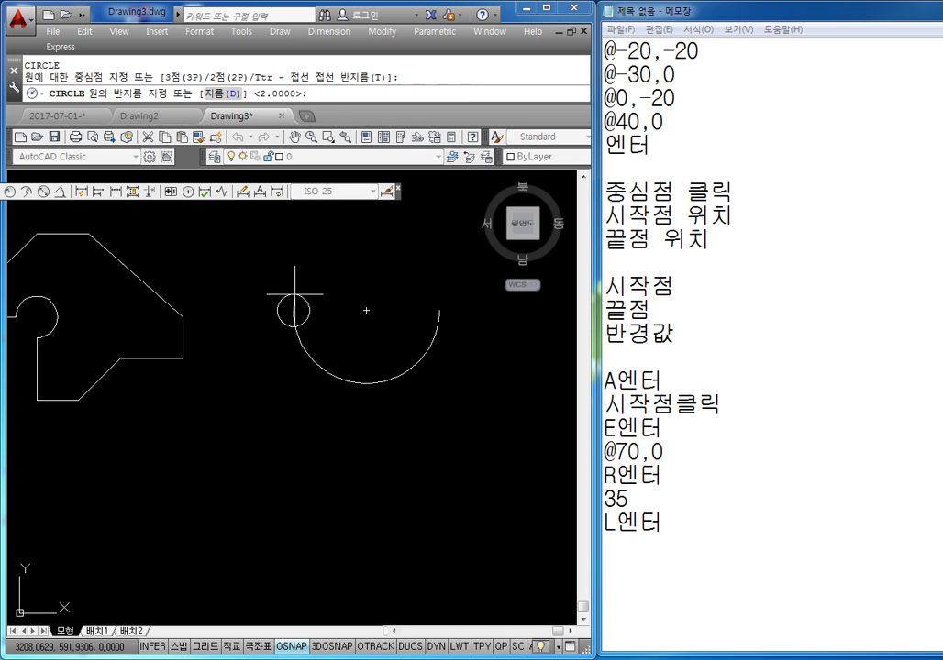
text(2)
key(Escape)
key(Escape)
scroll(293, 302, up, 1)
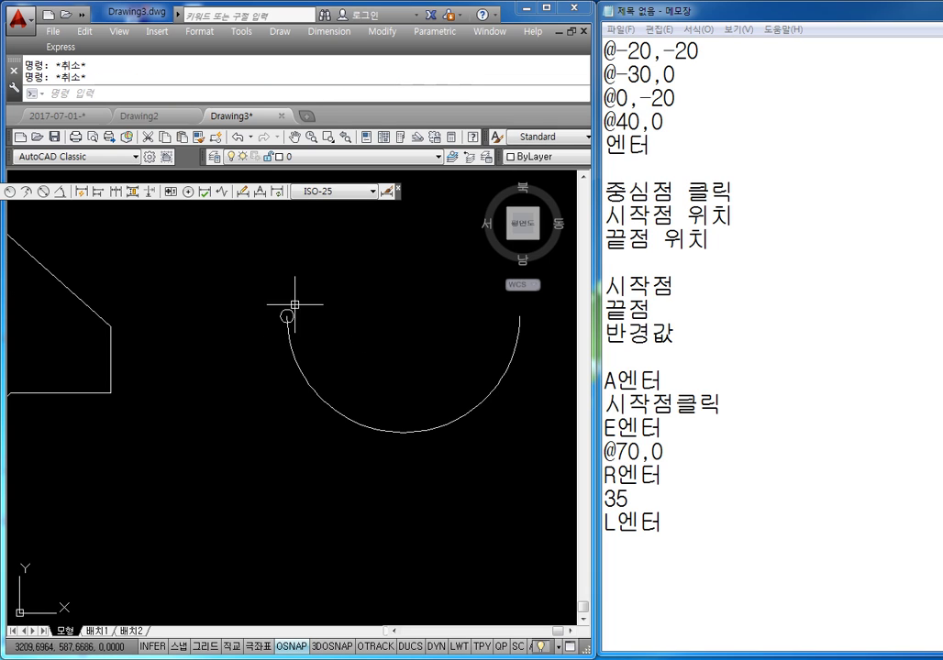
scroll(298, 322, down, 1)
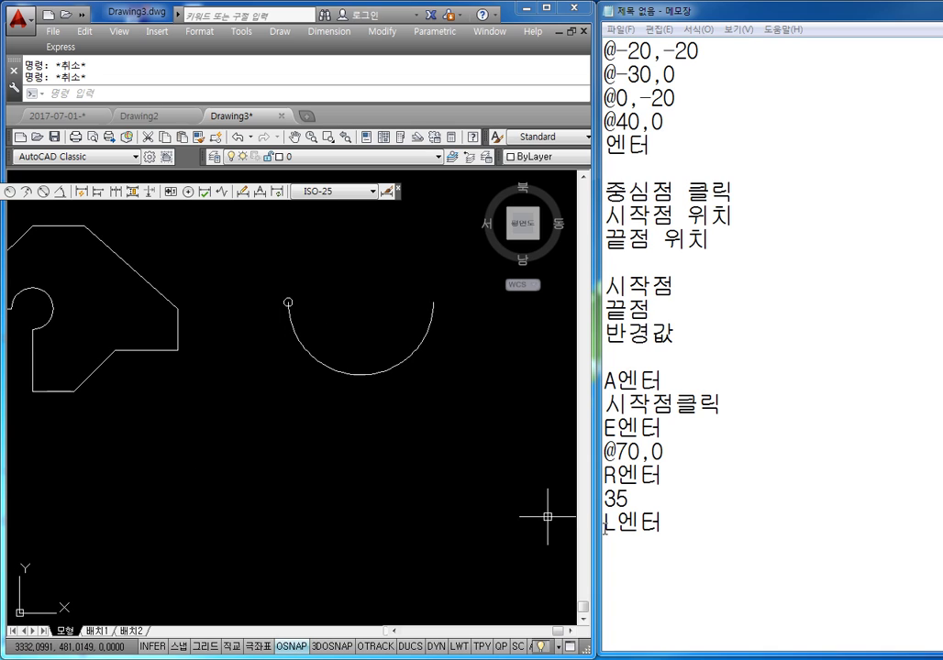
Step: Add the line "끝점 클릭" below "L엔터" in the Notepad notes
click(680, 516)
key(Return)
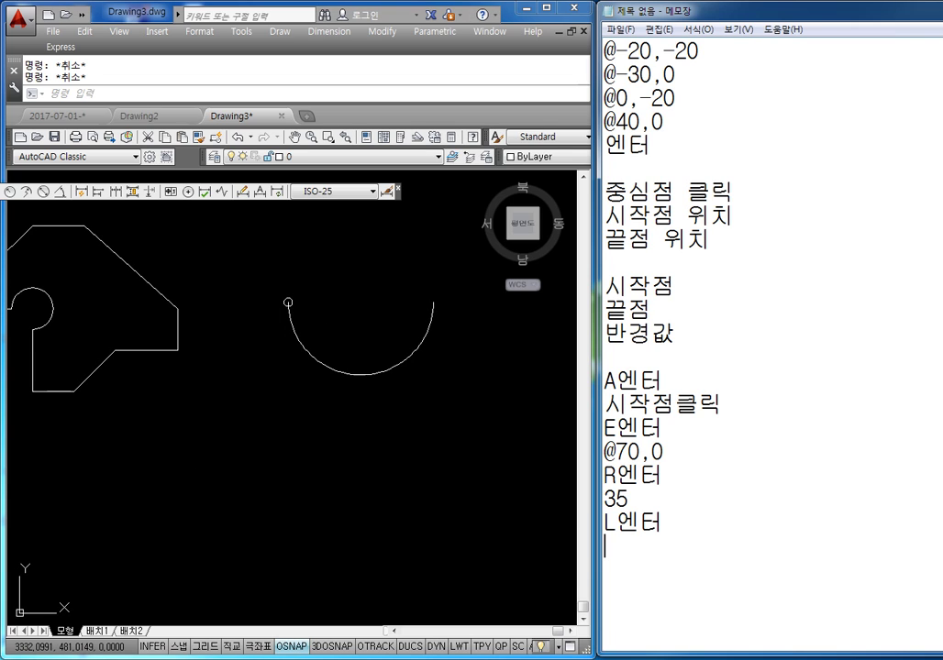
text(끝점 클릭)
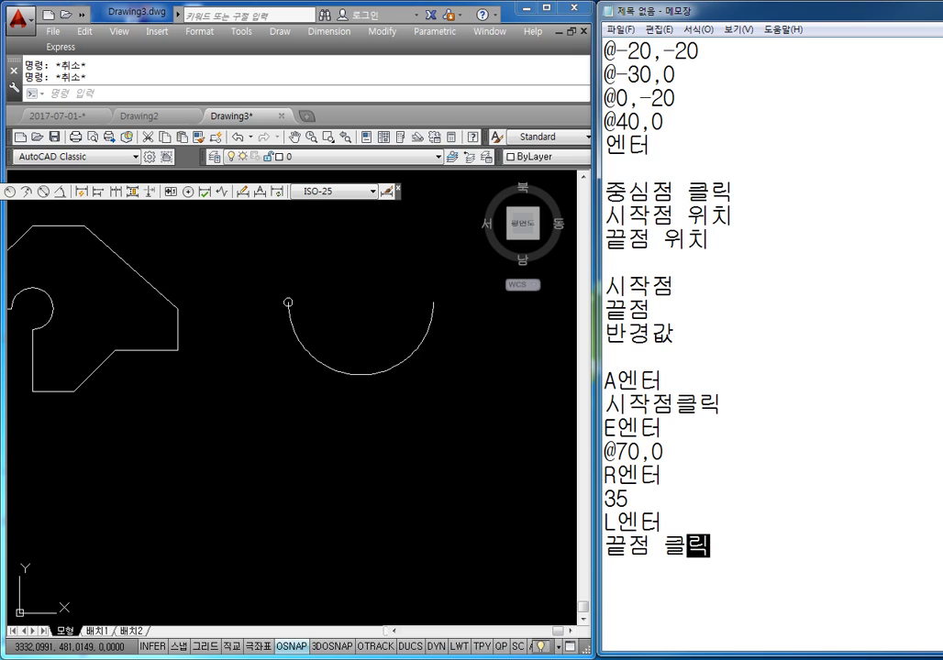
key(Return)
text(@)
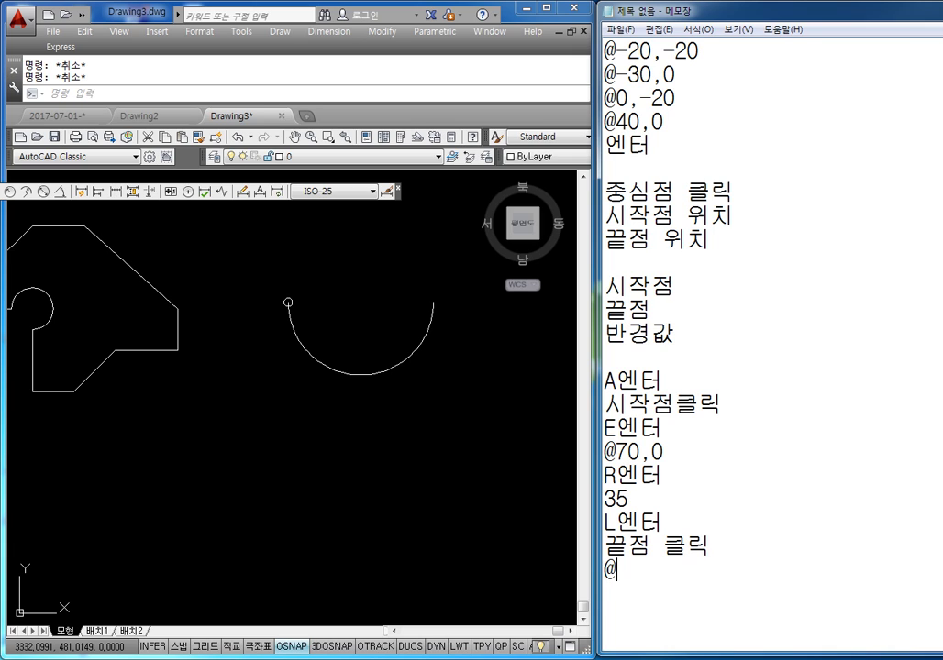
text(-20,0)
key(Return)
text(@0,-60)
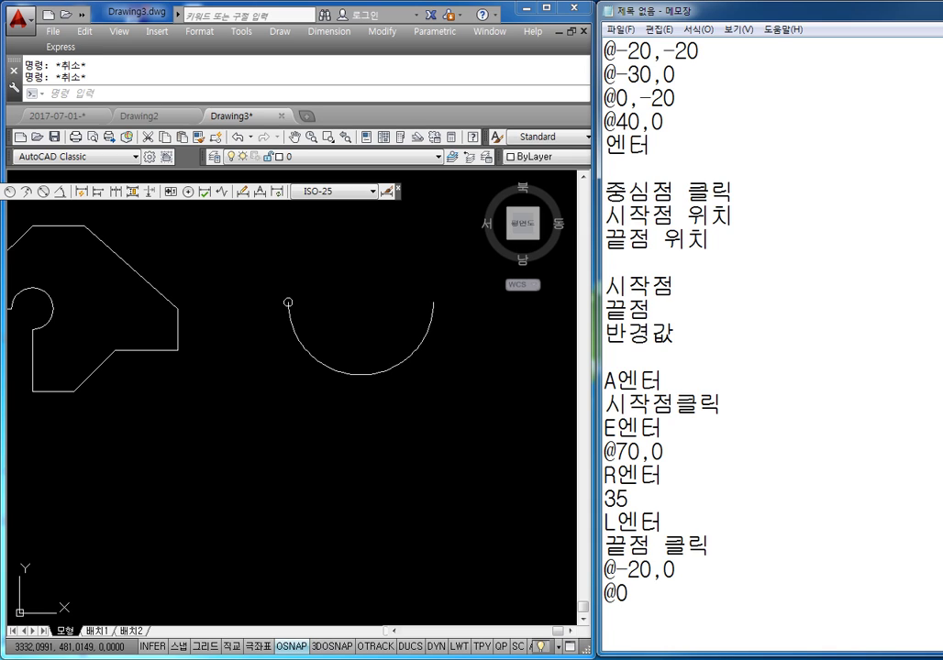
text(@210,0)
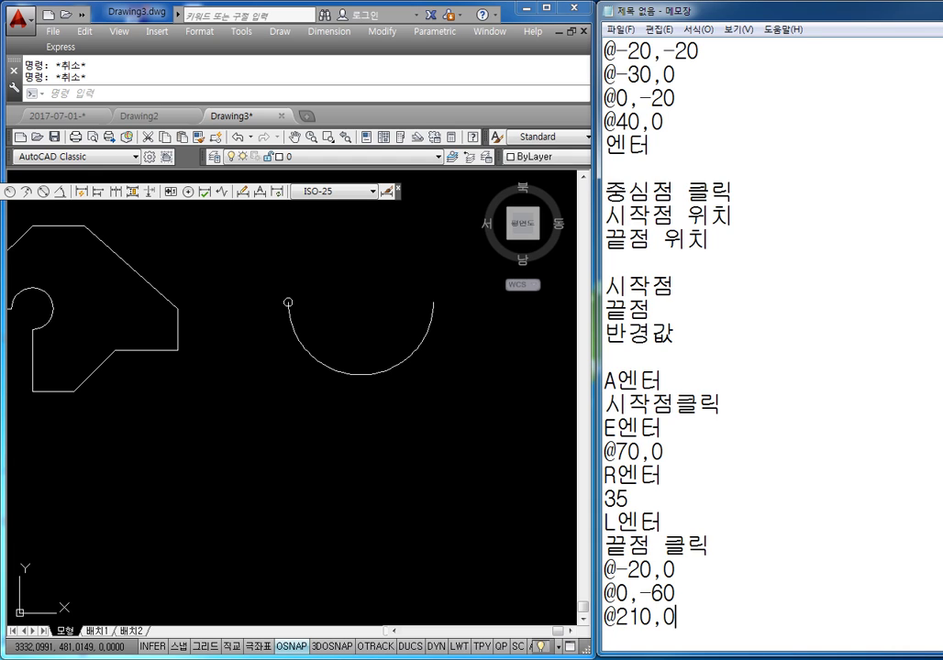
key(Return)
text(@0,20)
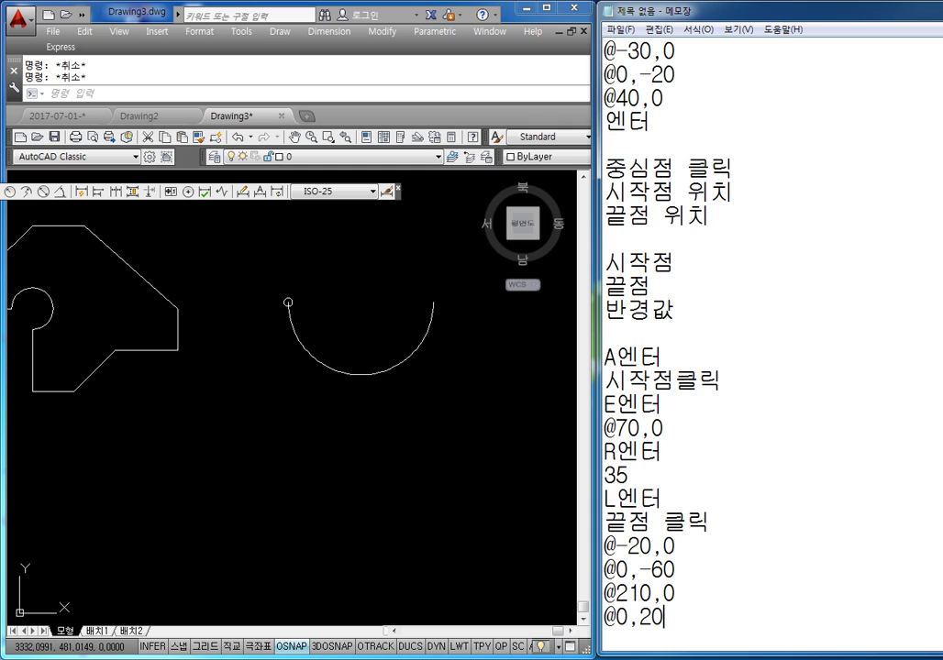
Step: Add the lines "@-100,0", "@0,40" and "@-20,0" below "@0,20" in the notes
key(Return)
text(@)
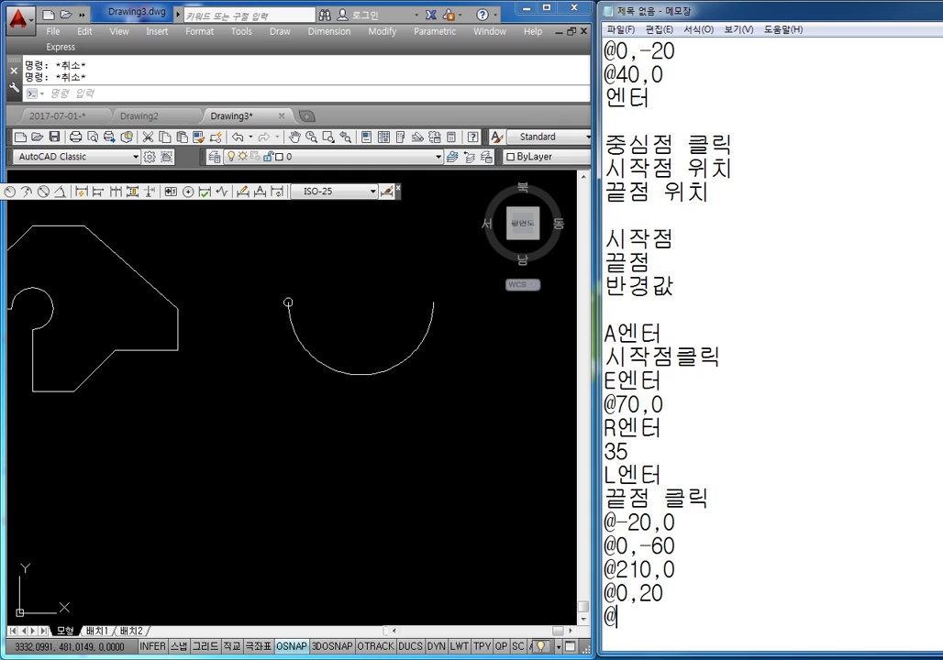
text(-100,0)
key(Return)
text(@)
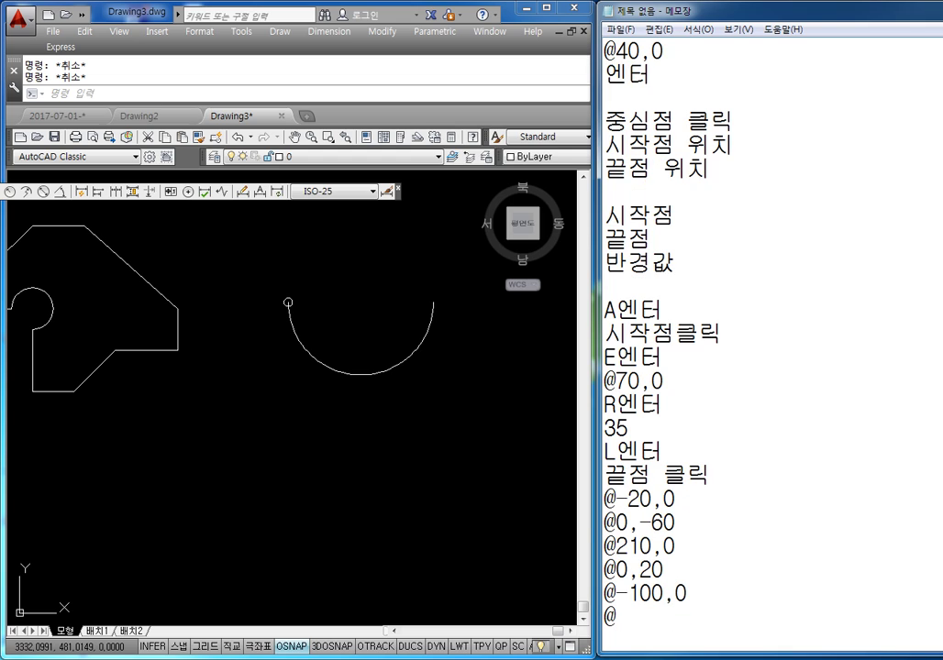
text(0,40)
key(Return)
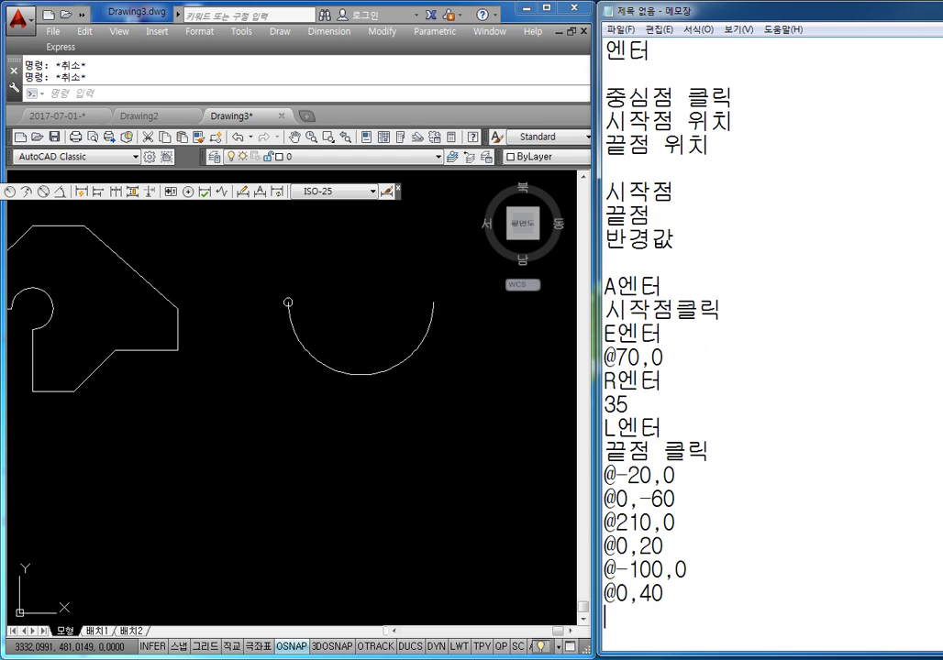
text(@-20,0)
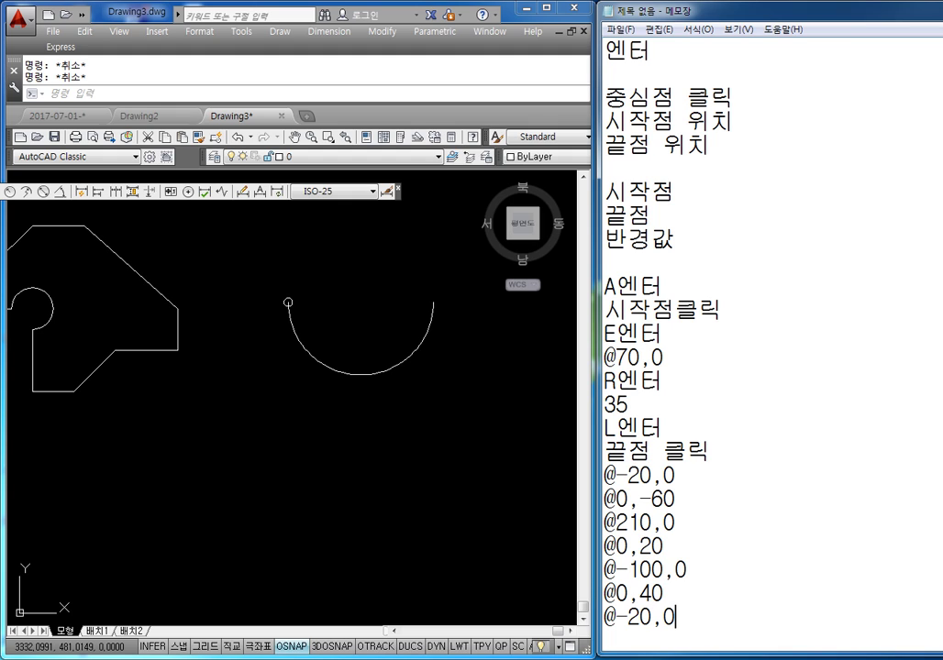
Step: Finish the coordinate list with the line "엔터" followed by a blank line
key(Return)
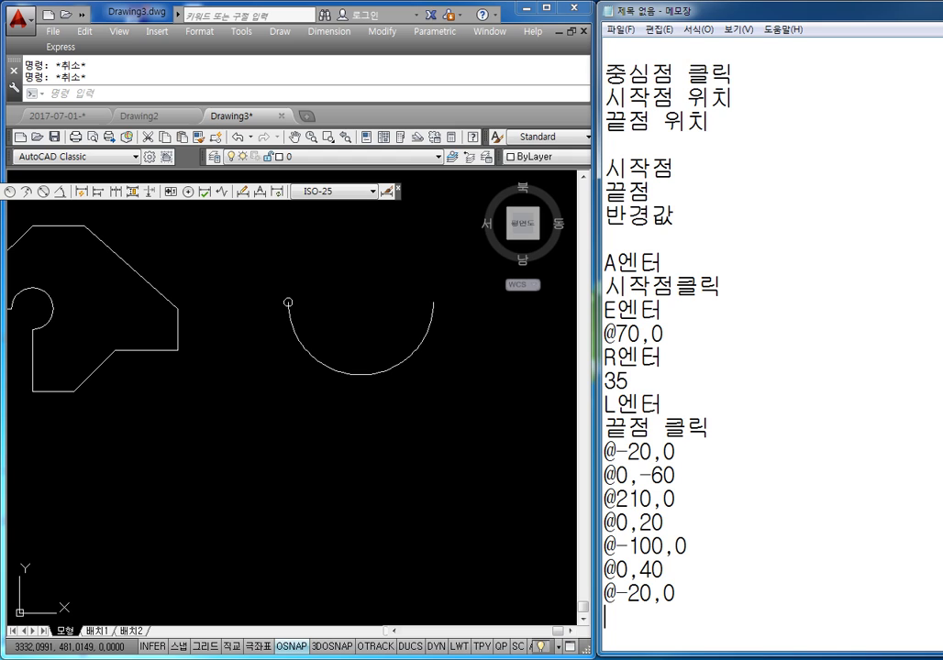
text(DP)
key(BackSpace)
key(BackSpace)
key(Hangul)
text(엔터)
key(Return)
key(Return)
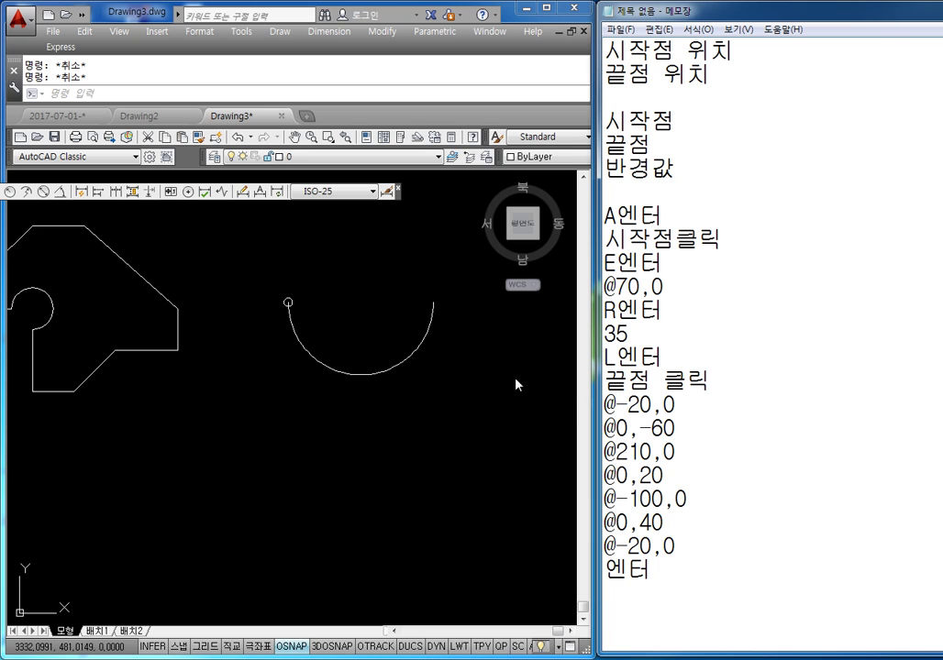
click(358, 453)
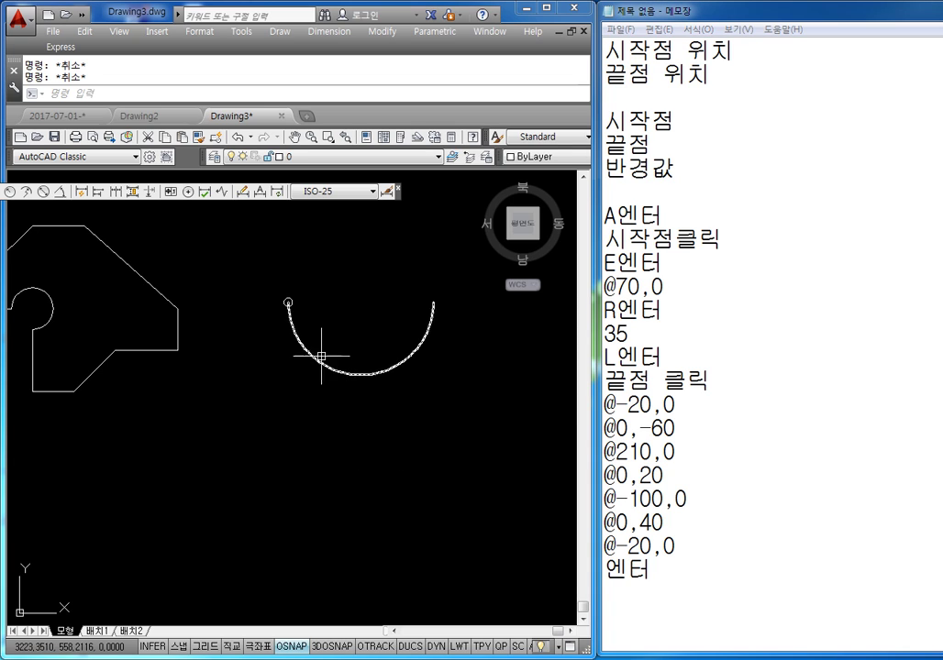
middle_drag(324, 360, 335, 371)
key(Return)
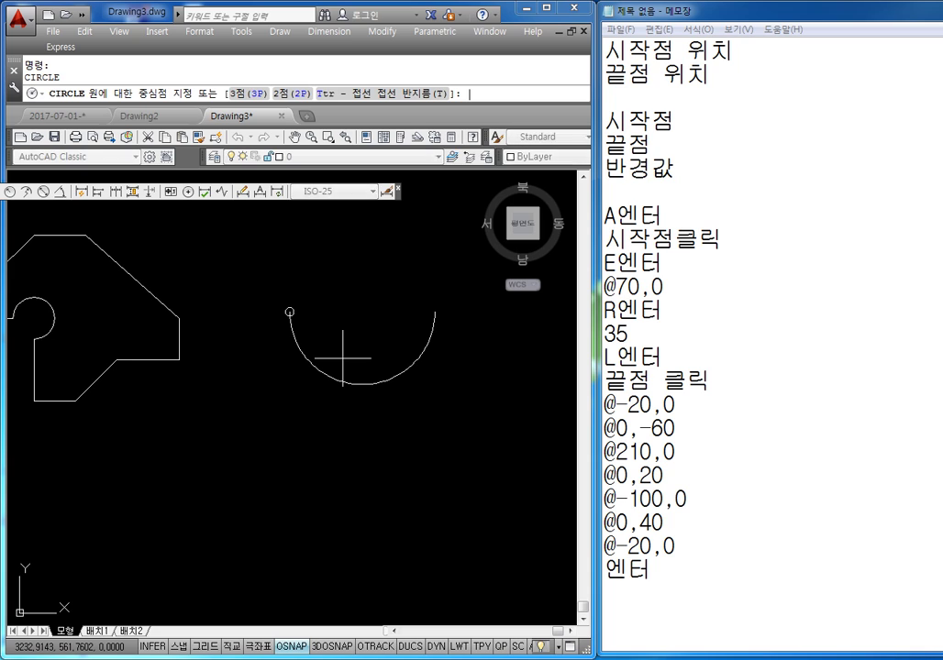
key(Escape)
key(Escape)
Step: In AutoCAD, draw a line from the arc's left end point through the relative points @-20,0 and @0,-60
text(L)
key(Return)
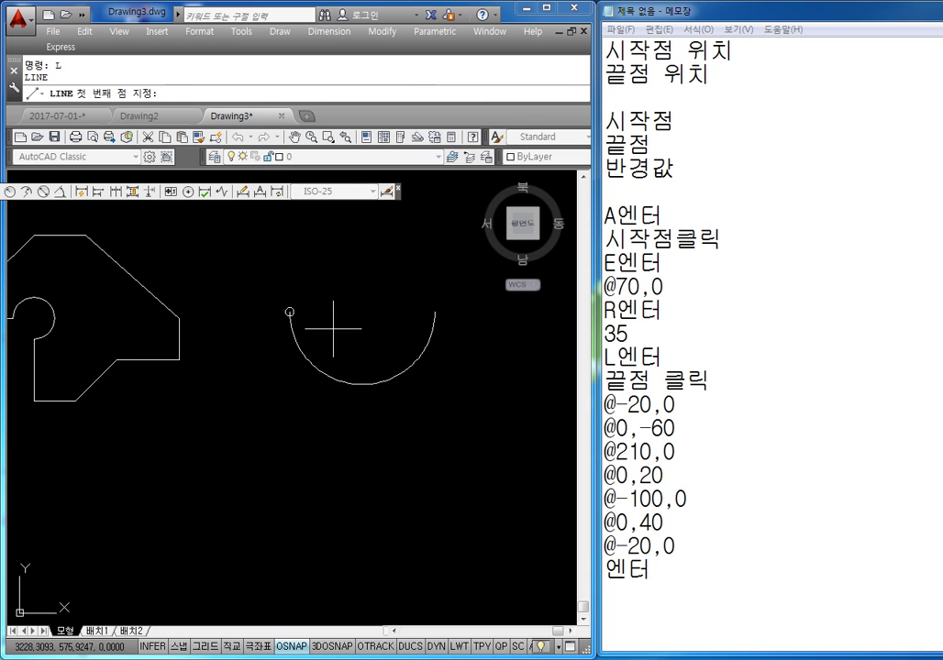
scroll(307, 330, up, 3)
click(287, 360)
scroll(287, 360, down, 2)
scroll(287, 360, down, 2)
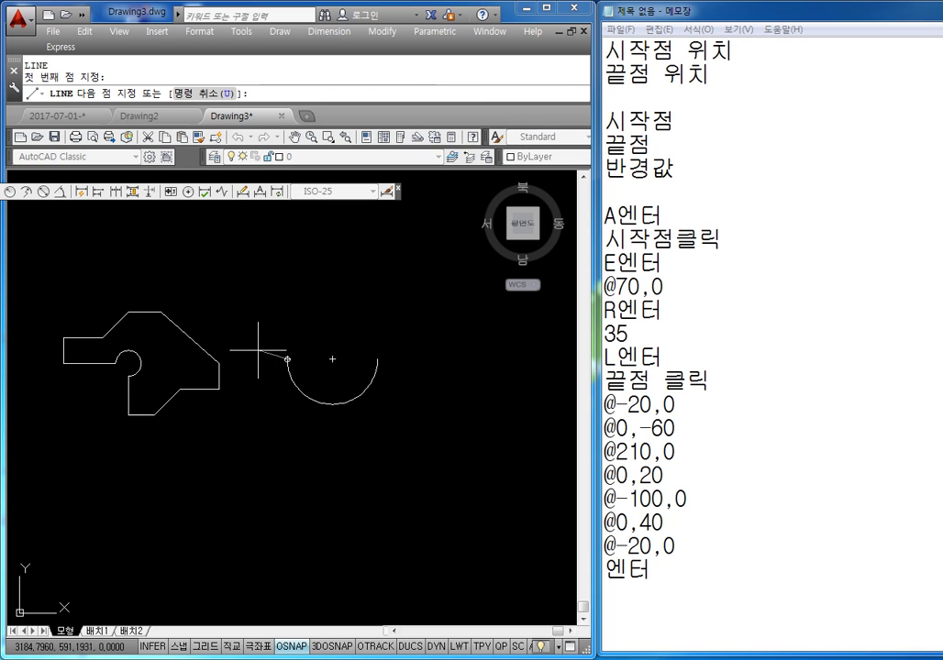
text(@-20,0)
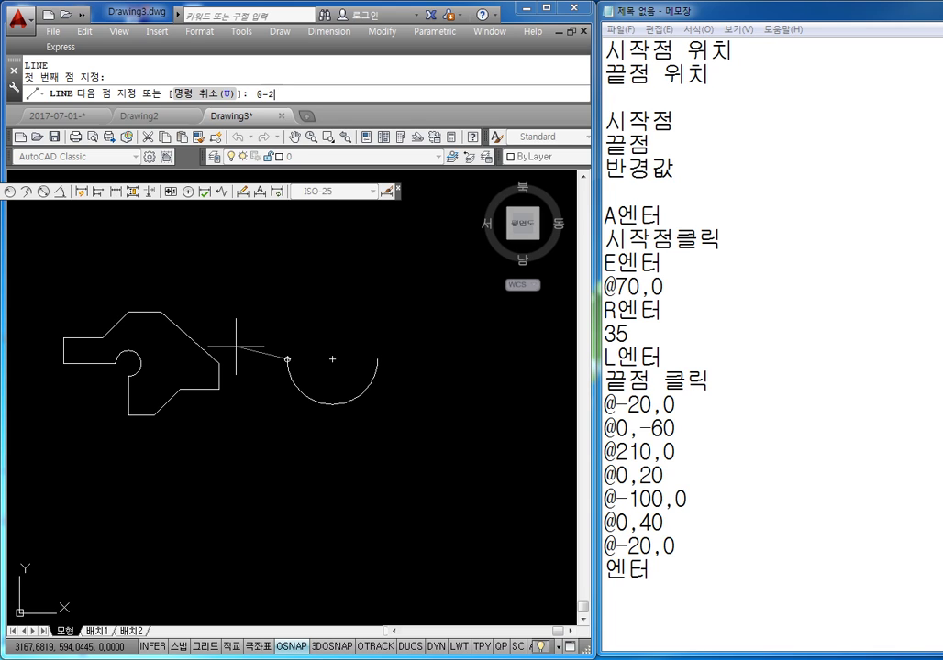
key(Return)
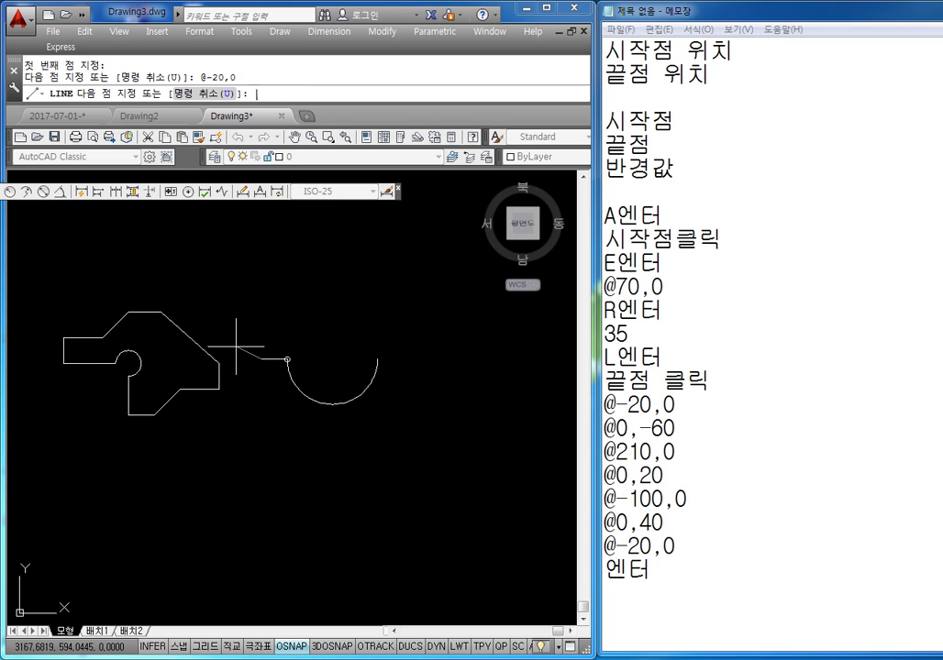
text(@0,-60)
key(Return)
text(@)
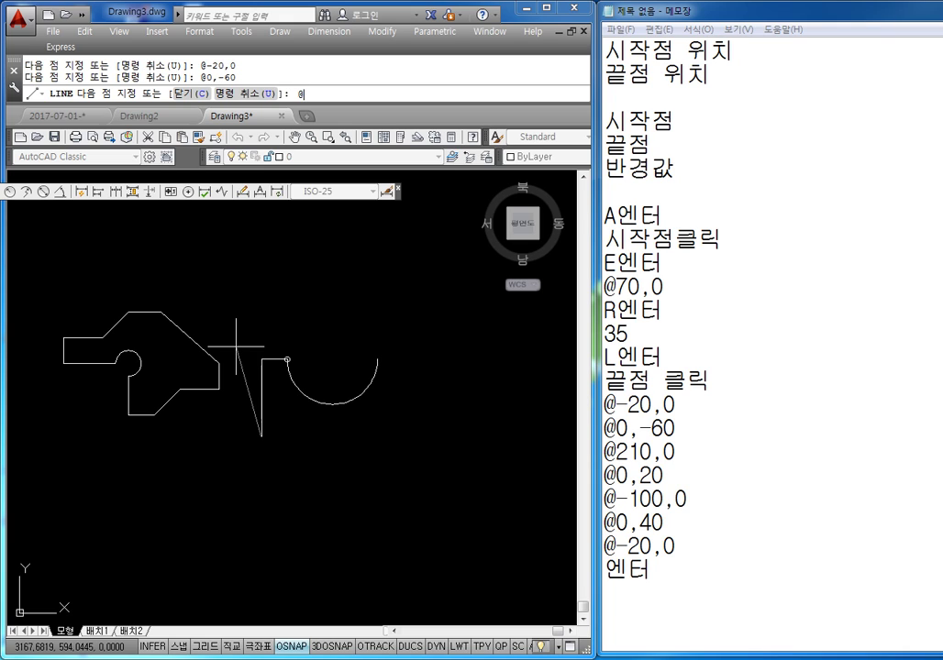
text(210,0)
key(Return)
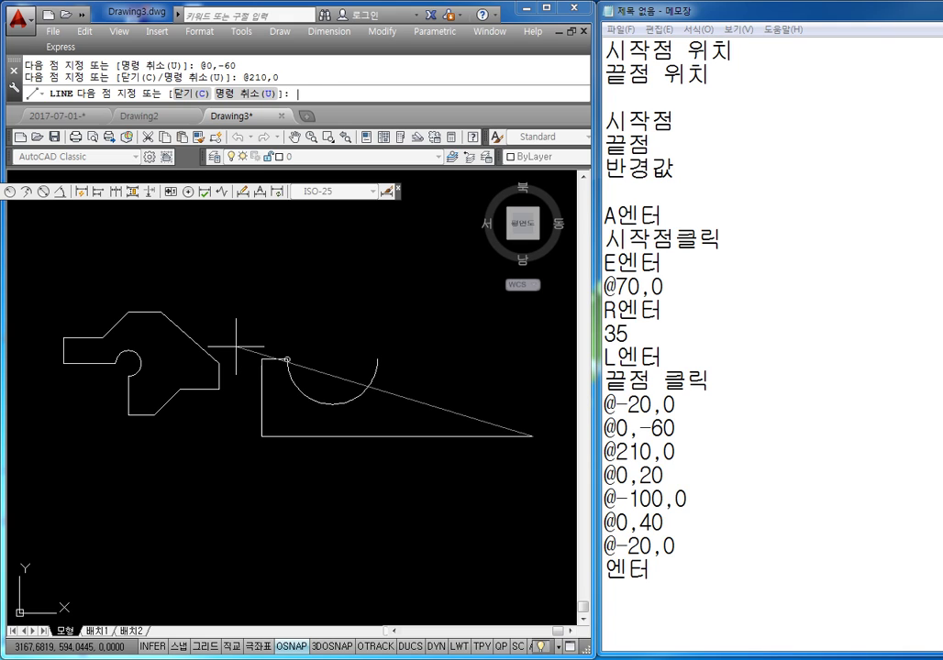
text(@0,20)
key(Return)
Step: Continue the line through @-100,0, @0,40 and @-20,0 to the arc's right end point and end the Line command
text(@)
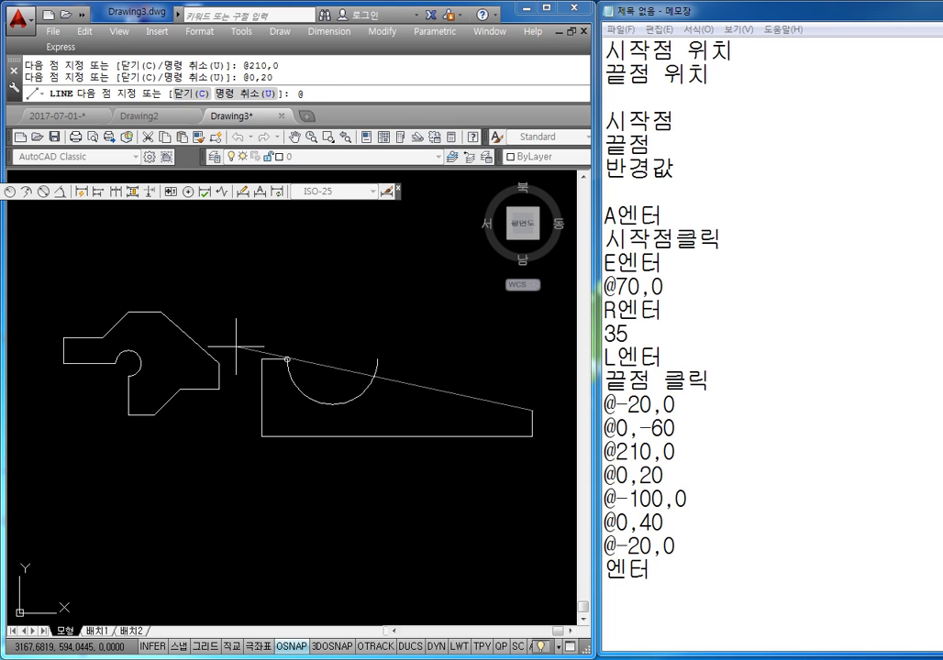
text(-100,0)
key(Return)
text(@0,4)
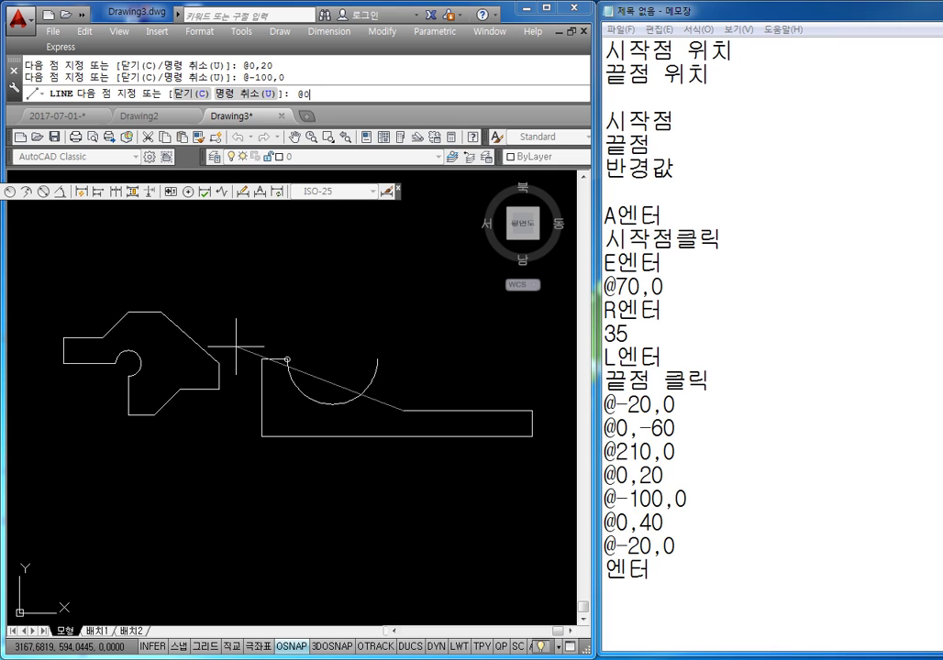
text(0)
key(Return)
text(@-)
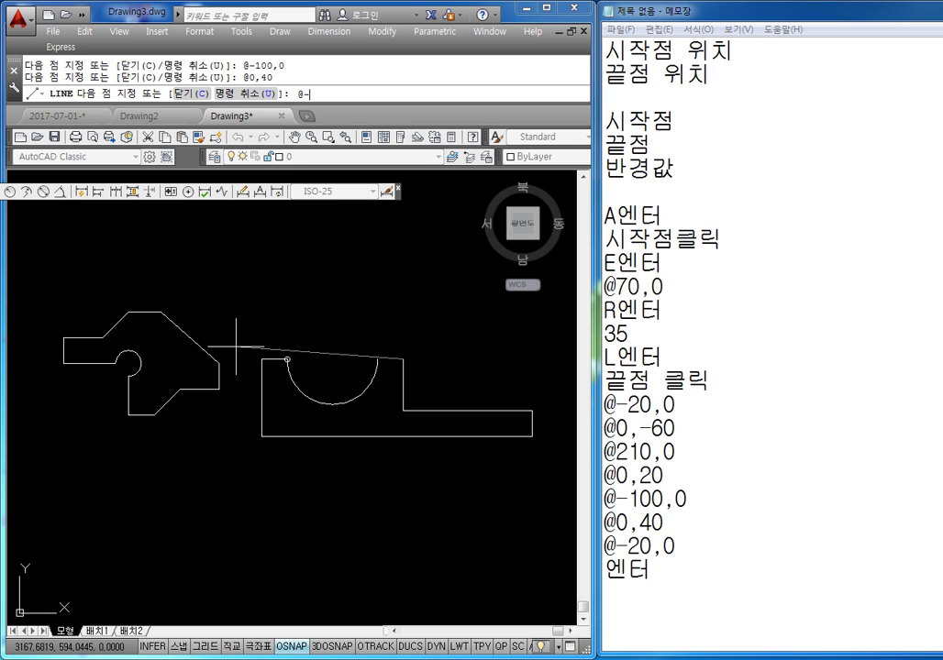
text(20,0)
key(Return)
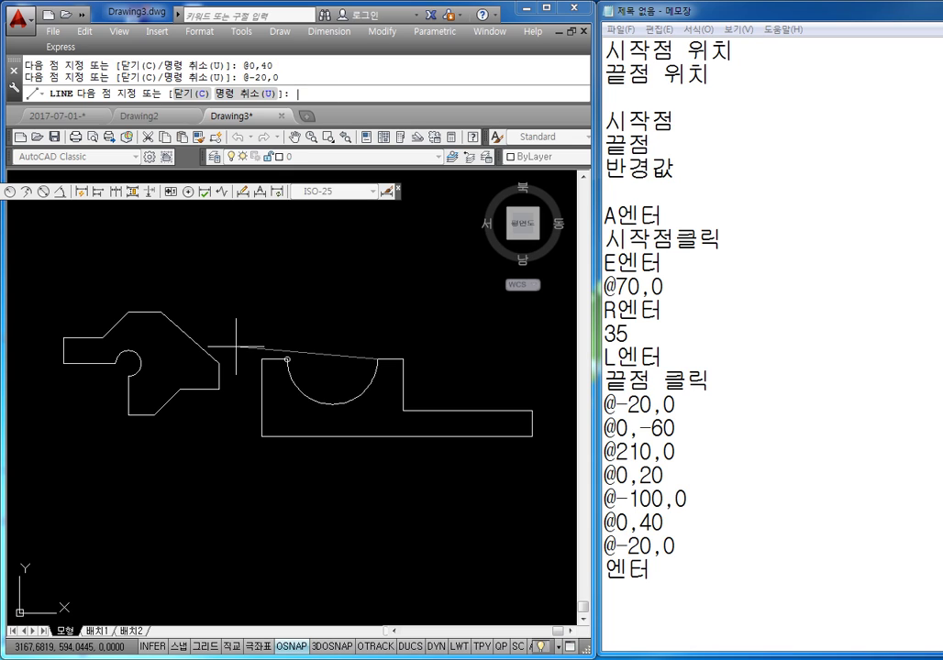
key(Escape)
key(Escape)
key(Escape)
Step: Delete the small marker circle at the arc's left end point
scroll(319, 393, up, 2)
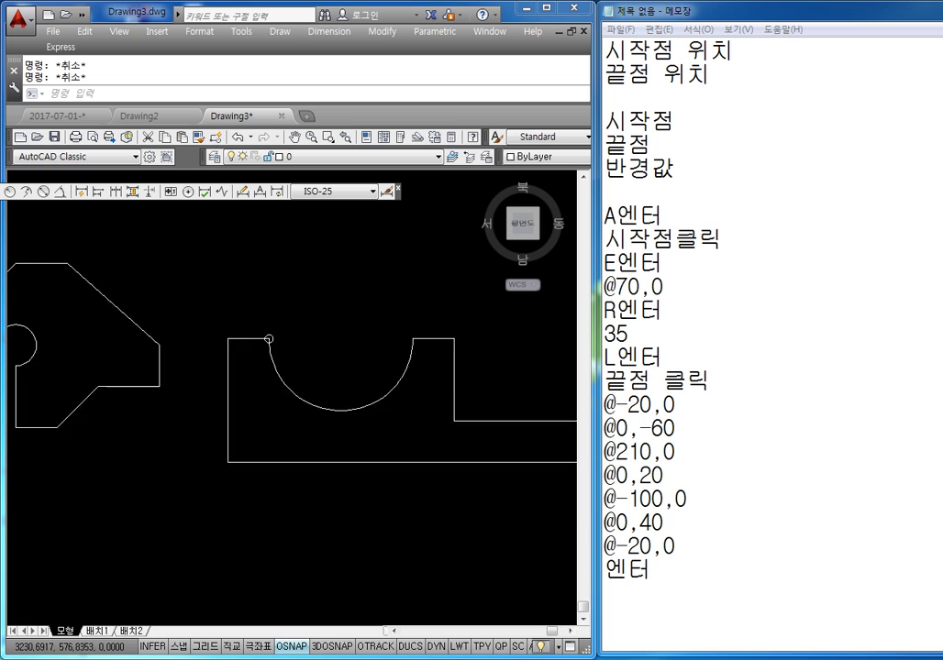
scroll(316, 357, up, 2)
click(242, 328)
key(Delete)
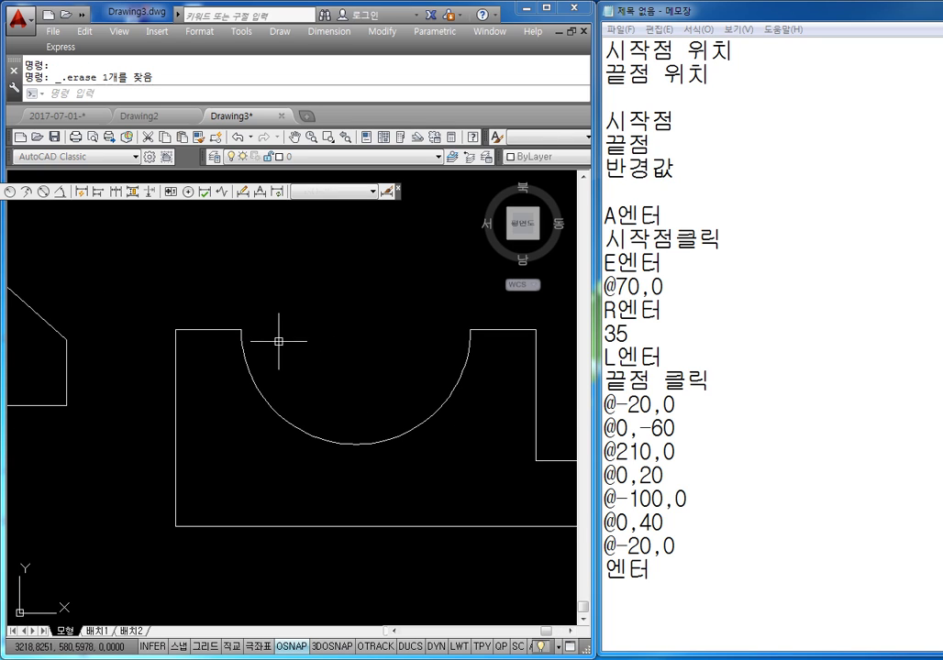
scroll(348, 363, down, 2)
key(Escape)
key(Escape)
scroll(401, 413, down, 1)
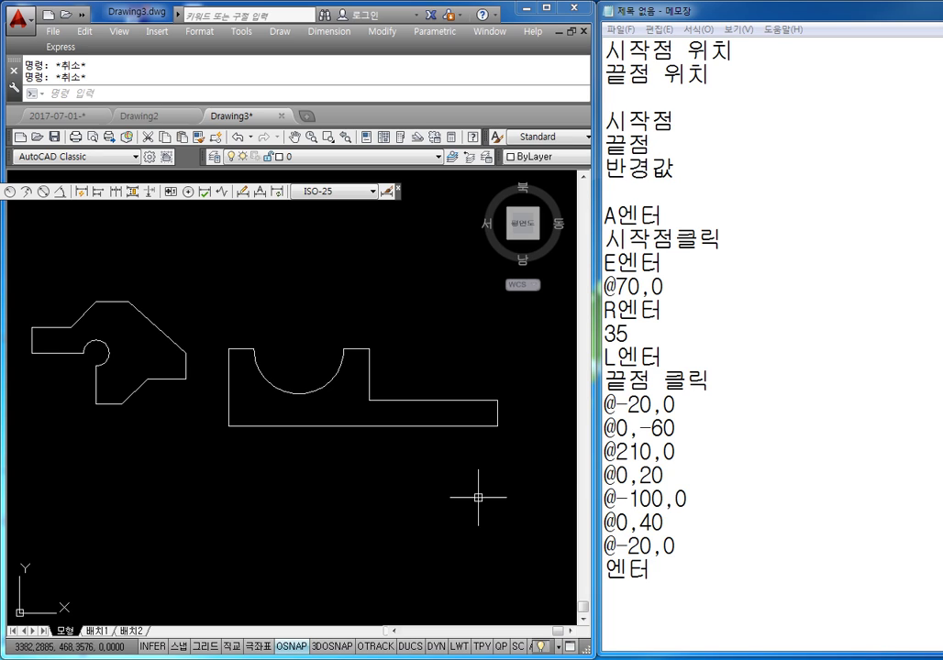
Step: Switch to Notepad and place the text cursor one blank line below the last "엔터"
click(670, 592)
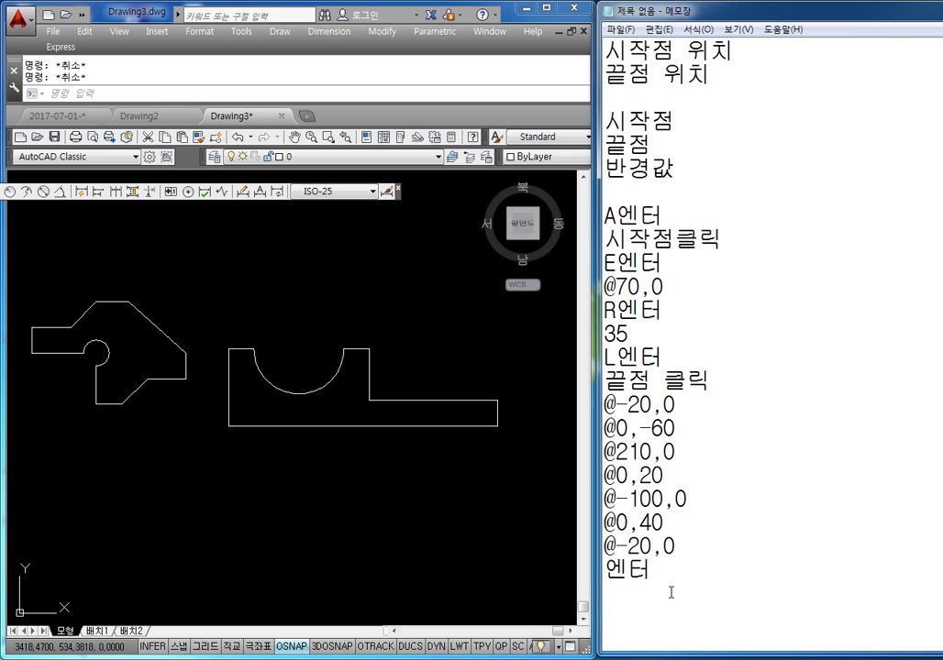
key(Return)
key(Return)
key(Return)
key(BackSpace)
key(BackSpace)
key(BackSpace)
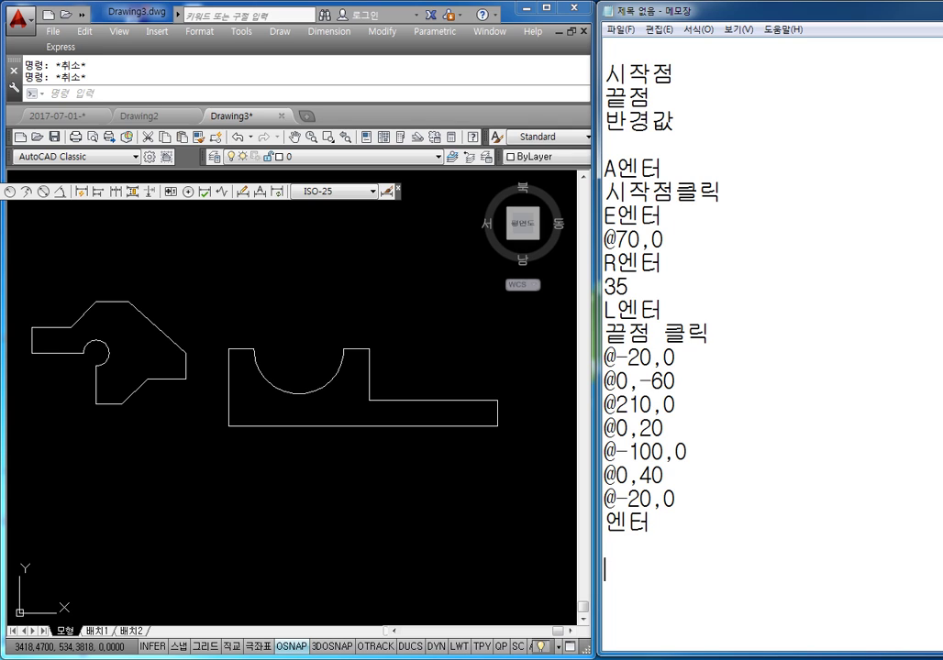
Step: Write the line "원호 원(C)을 그려놓고" in the notes and start a new line below it
text(ㅇ)
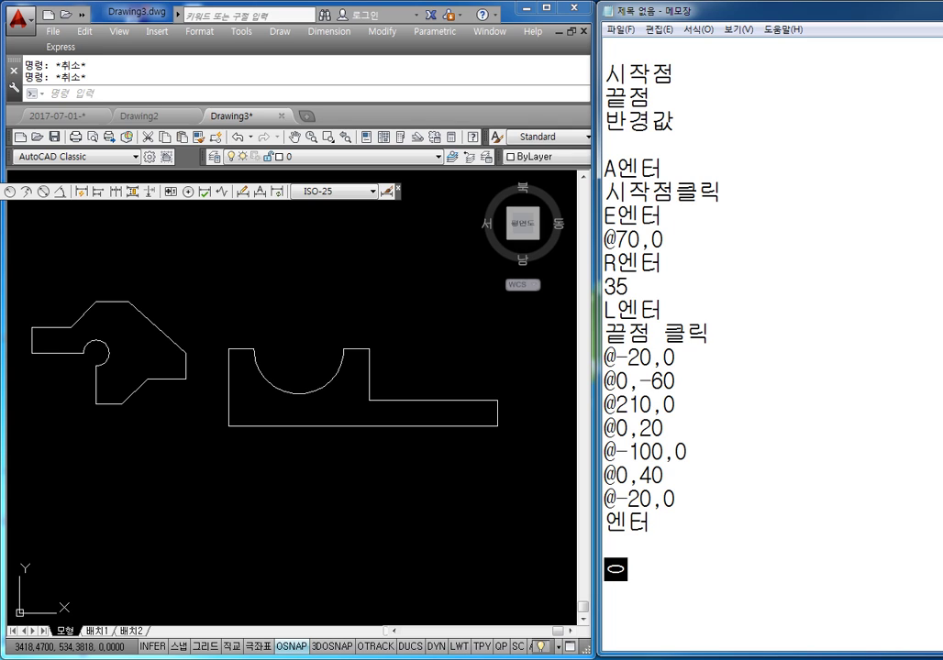
text(원호 )
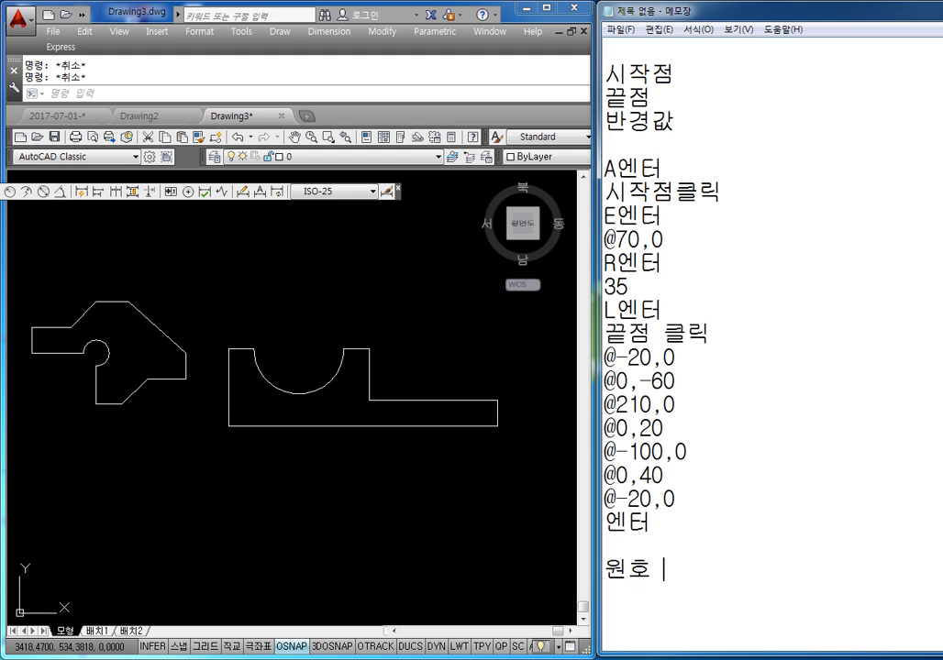
text(원으)
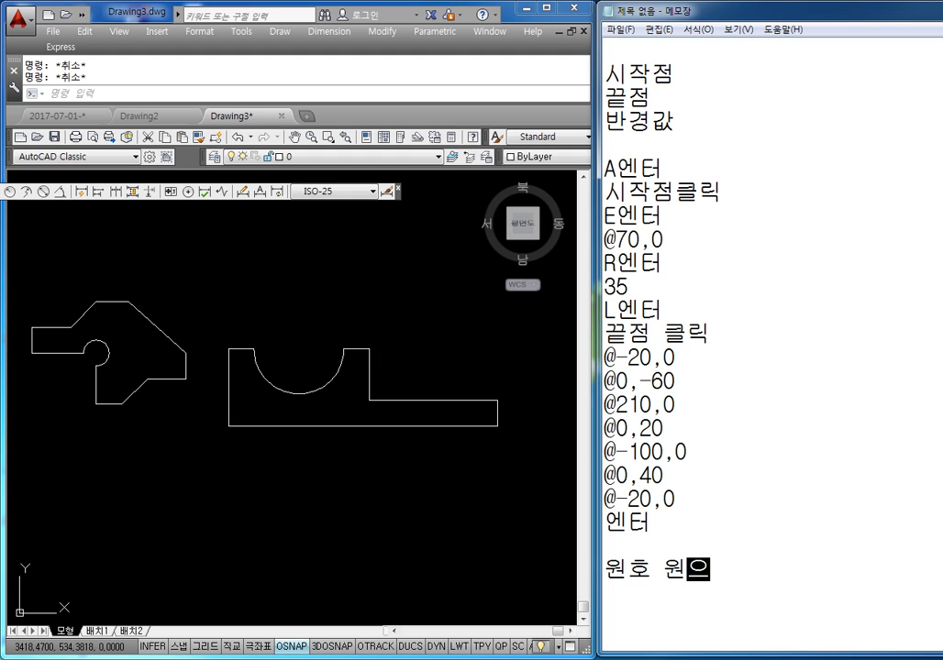
key(BackSpace)
key(BackSpace)
text((ㅊ)
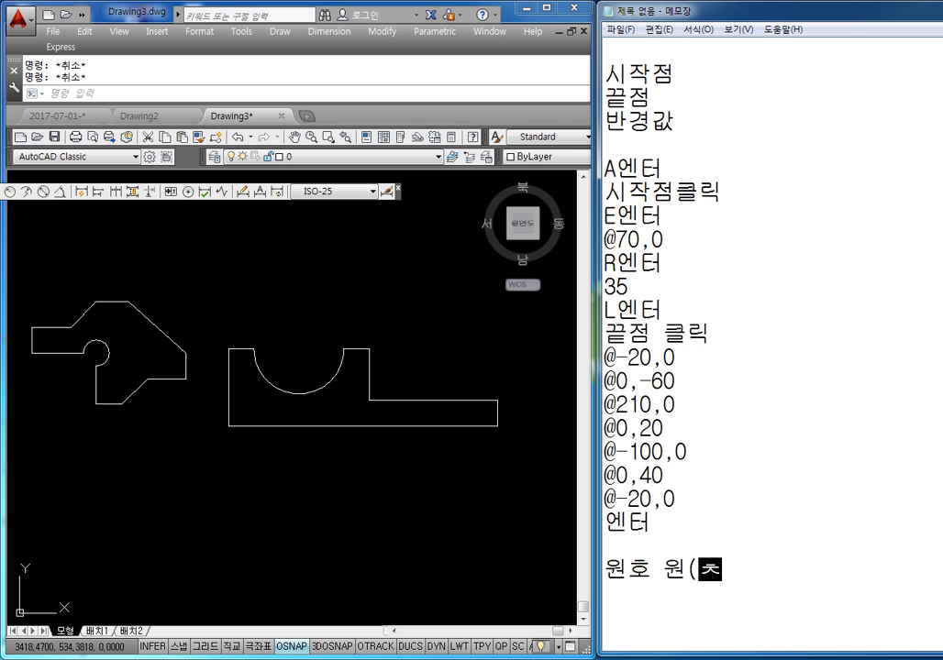
key(BackSpace)
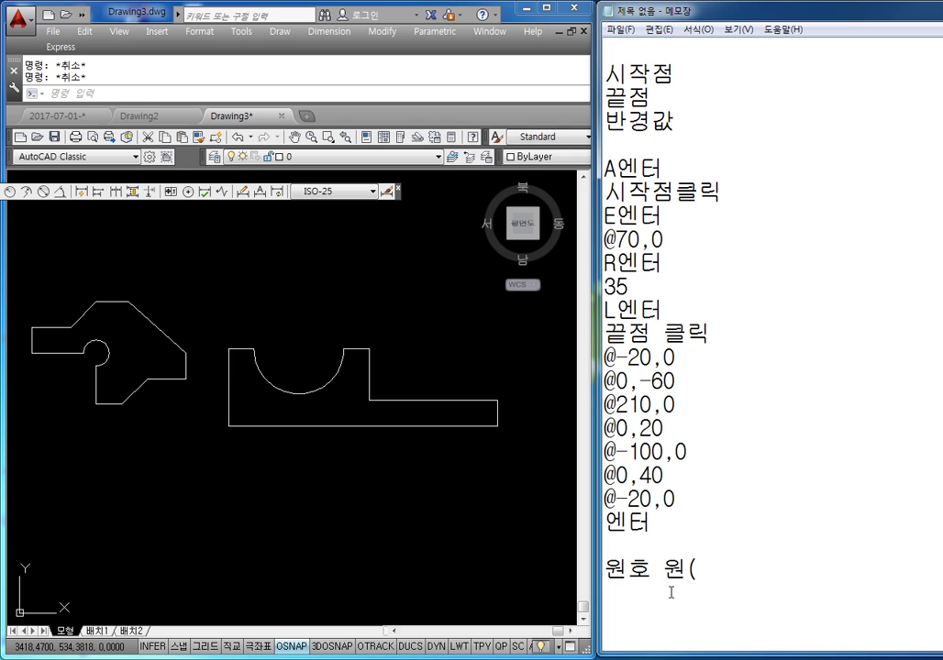
text(C)
text()ㅁ)
key(BackSpace)
text(ㅁ)
key(BackSpace)
text(을ㄹ)
key(BackSpace)
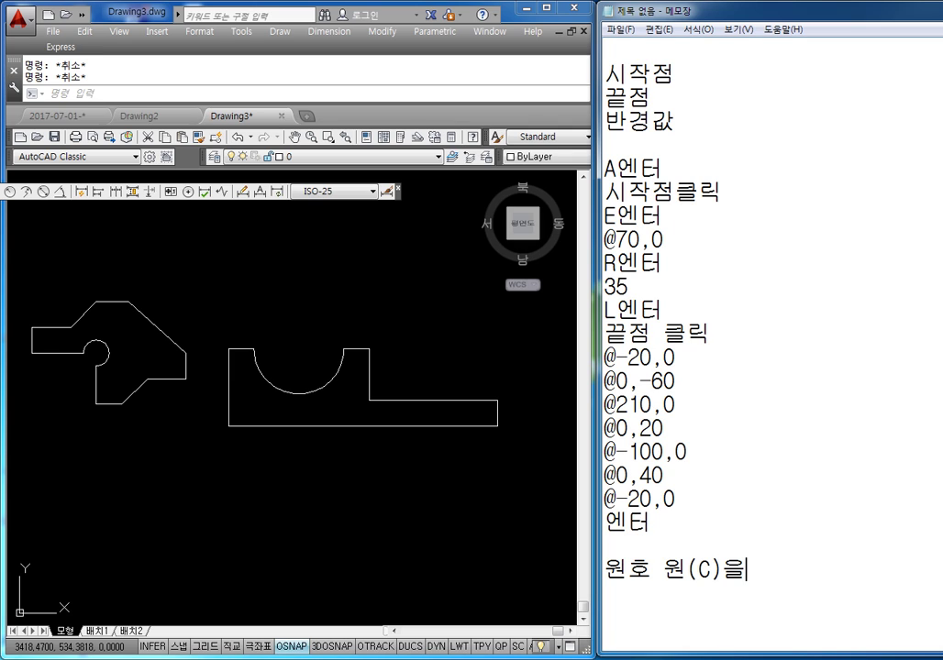
text(그련놓고)
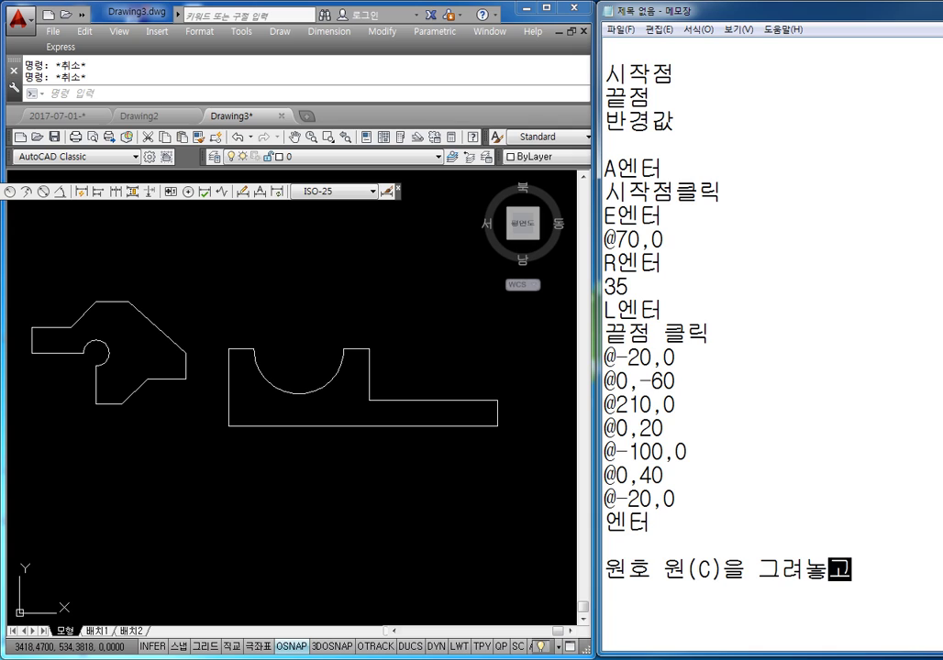
key(Return)
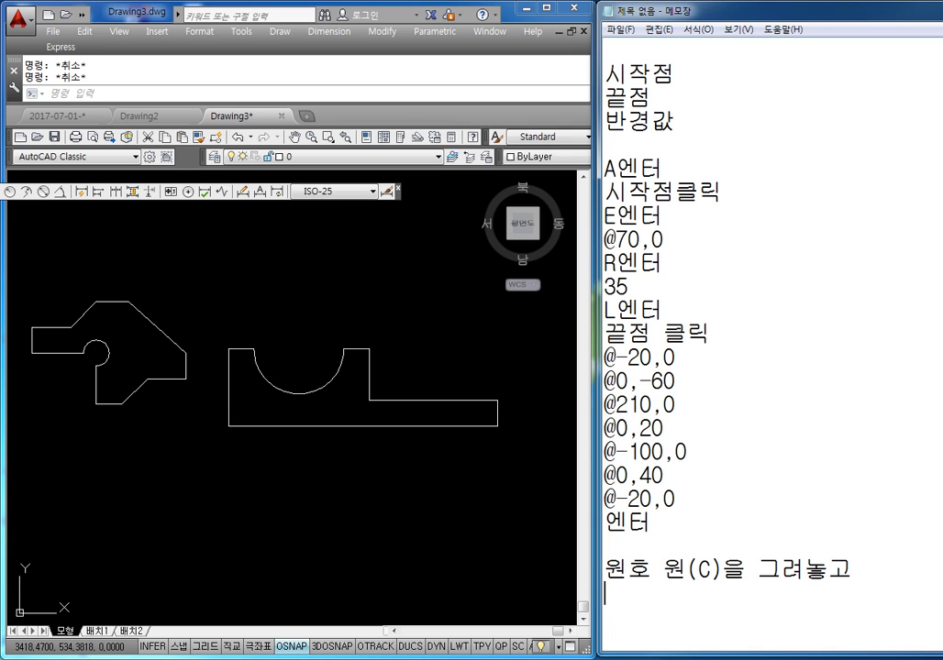
text(트림()
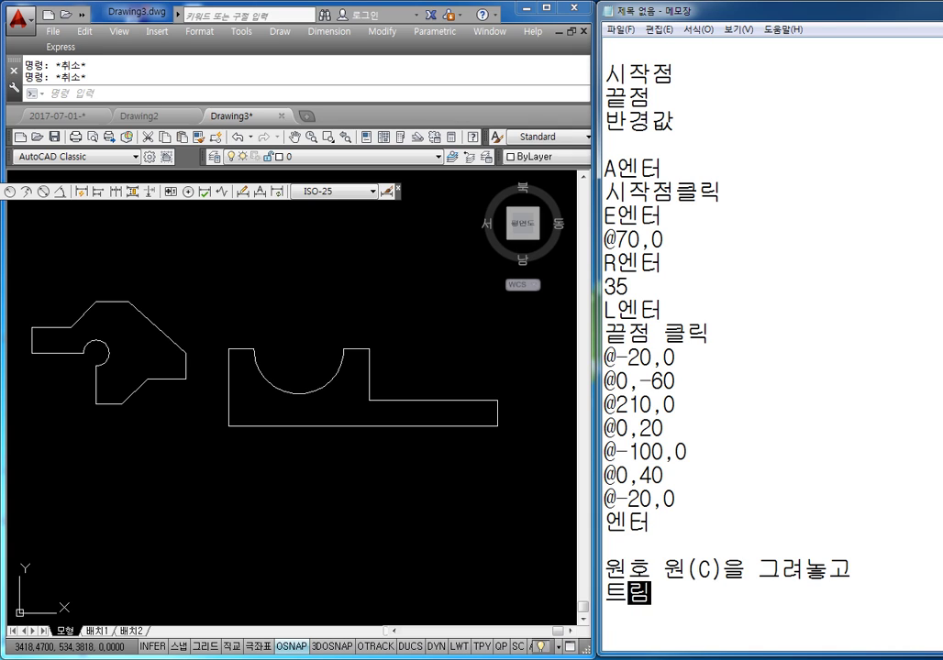
key(BackSpace)
key(BackSpace)
key(BackSpace)
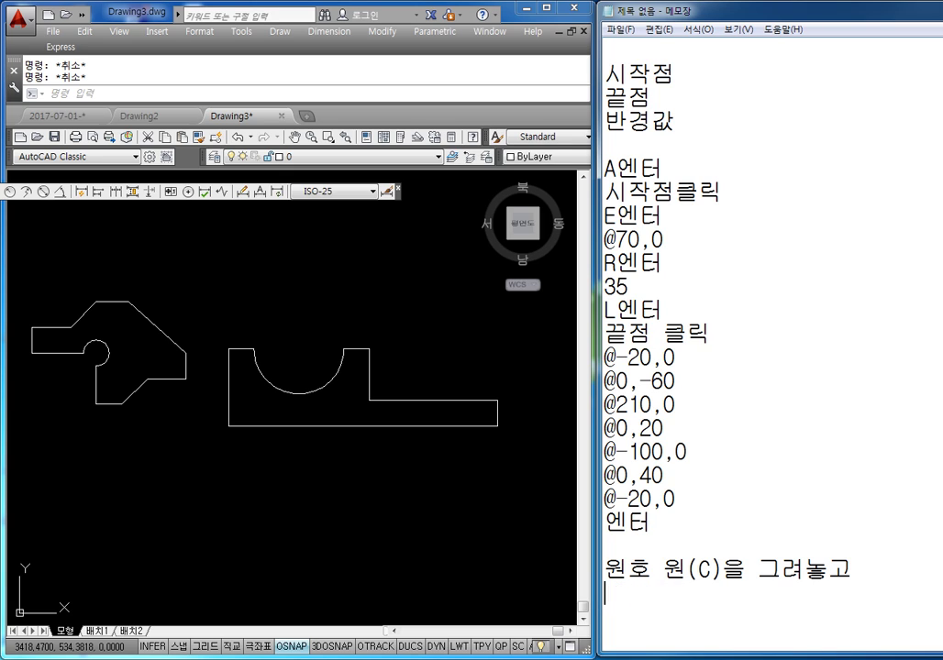
Step: Write "자르기(TR)" on the line below "원호 원(C)을 그려놓고" in the notes
text(잘르기)
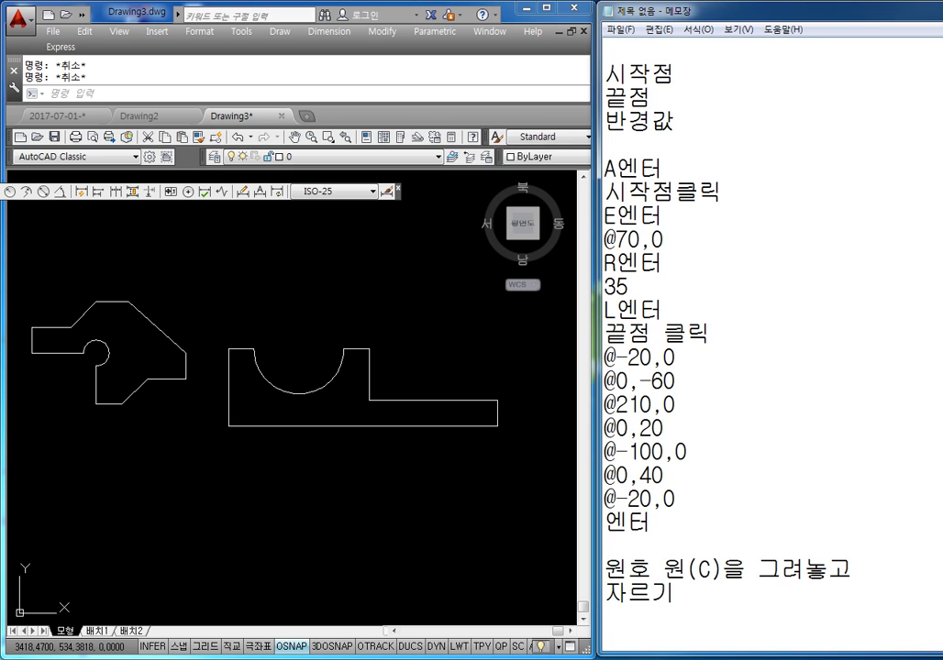
text((T))
key(Left)
text(R)
key(End)
Step: Remove the leading word "원호" from the circle line so it reads "원(C)을 그려놓고"
click(659, 570)
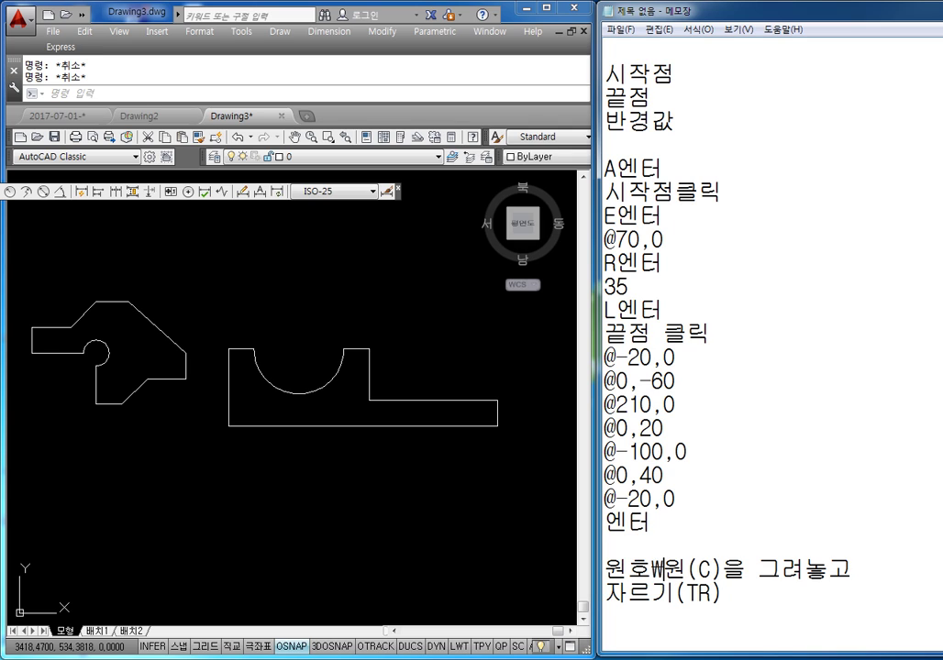
key(BackSpace)
key(BackSpace)
key(BackSpace)
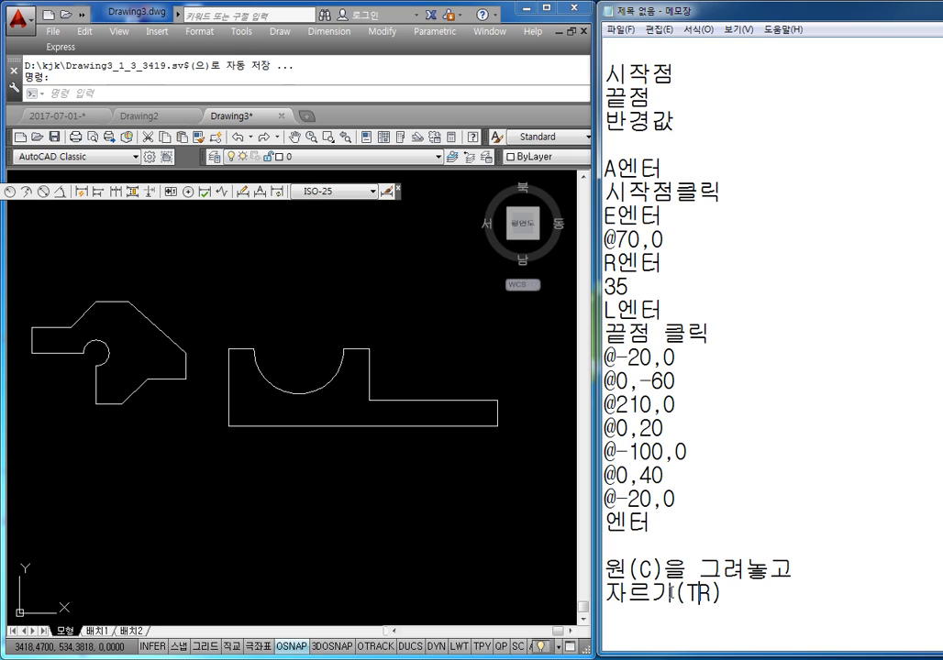
Step: Append " = 원호완성" to the "자르기(TR)" line
text(= dmnj)
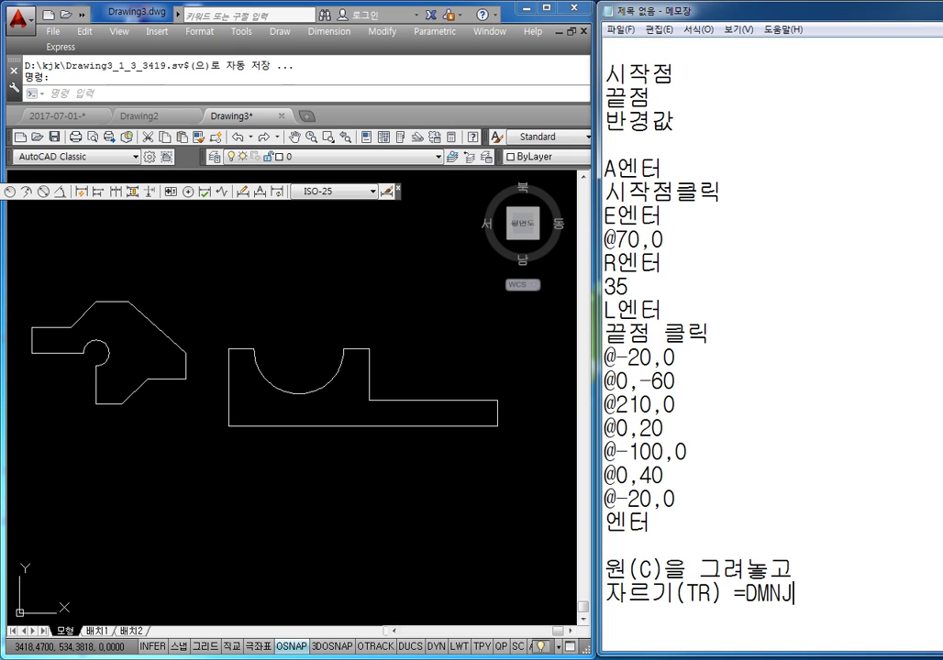
key(BackSpace)
key(BackSpace)
key(BackSpace)
key(BackSpace)
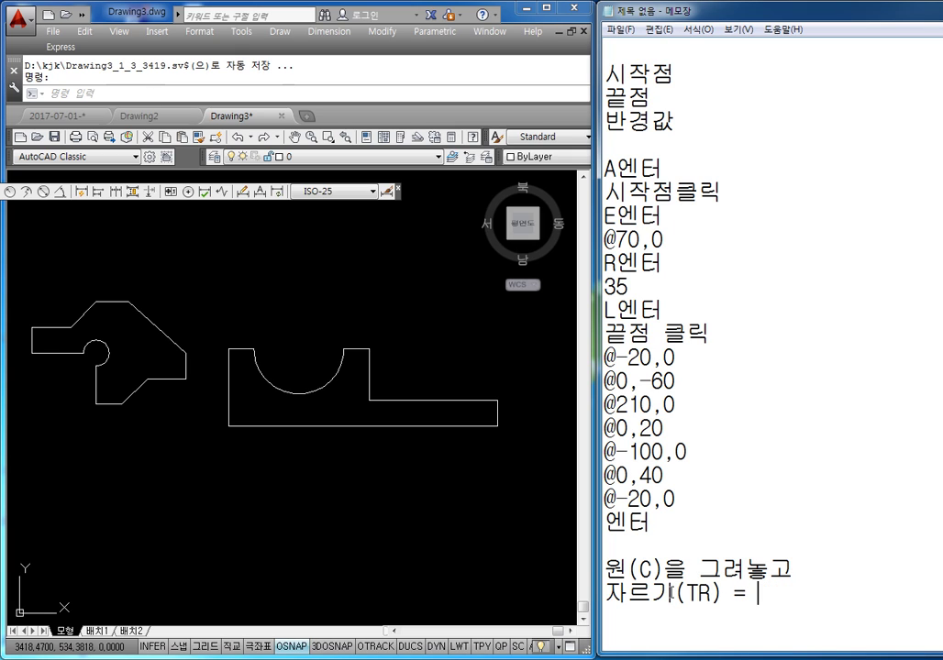
text(워ㄴ호와)
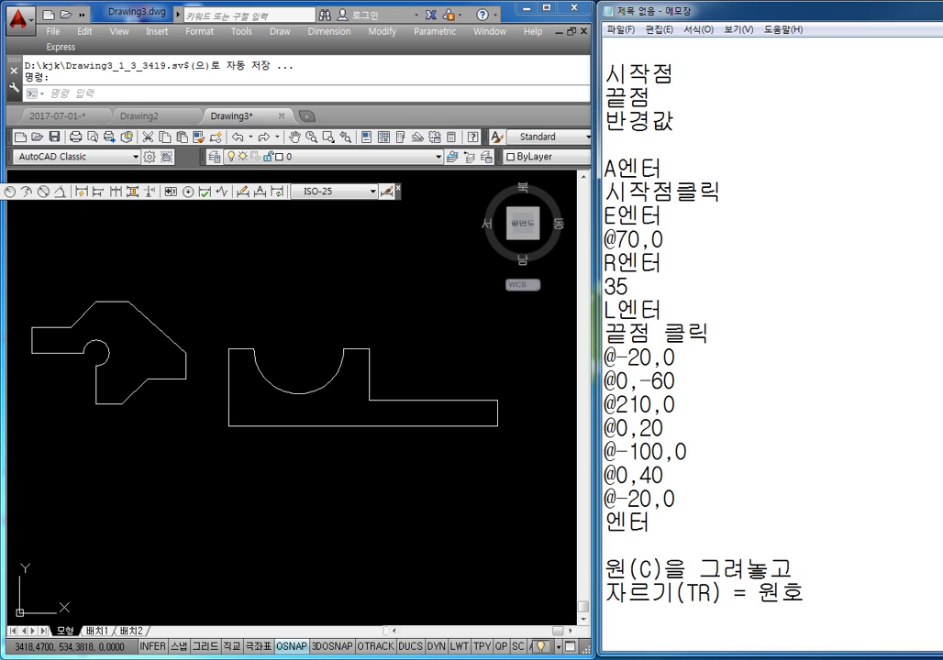
key(BackSpace)
key(BackSpace)
text(ㅘㄴ성)
Step: Leave a blank line and write "시작점 끝점 반경값", followed by another blank line
key(Return)
key(Return)
key(Return)
key(Return)
key(Return)
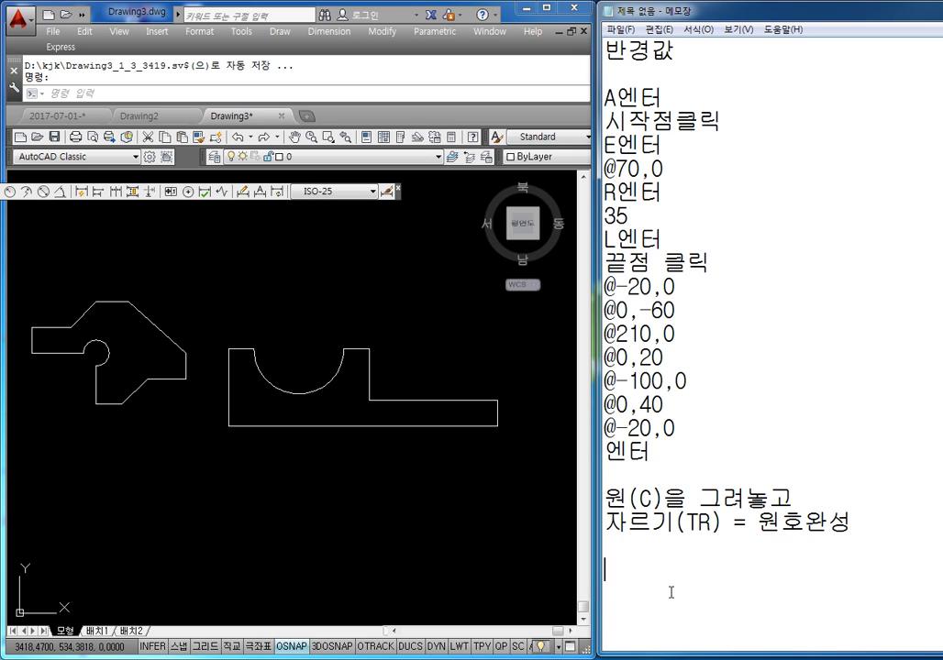
text(시작)
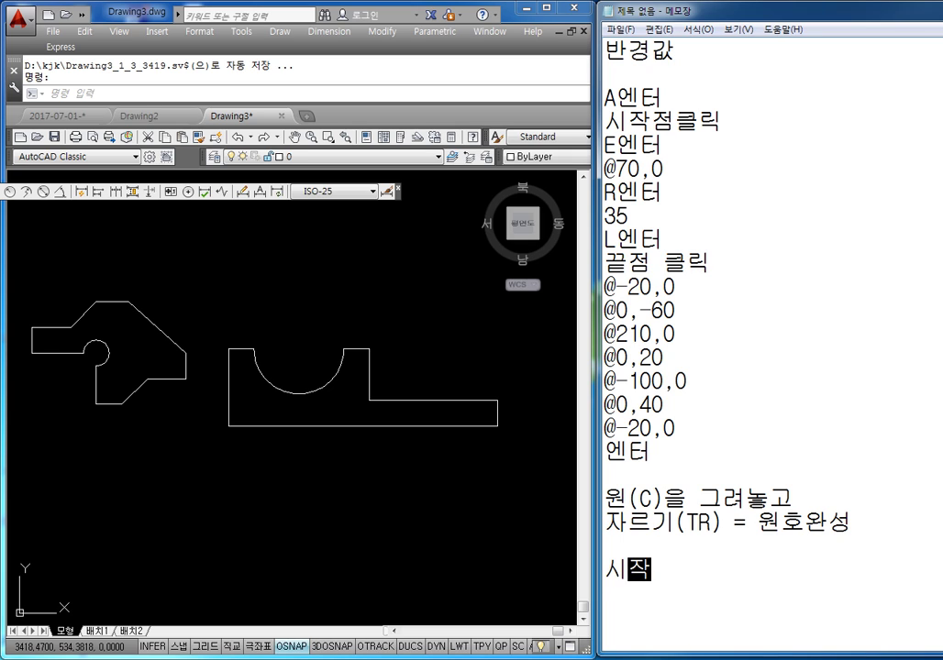
text(점 끝점 )
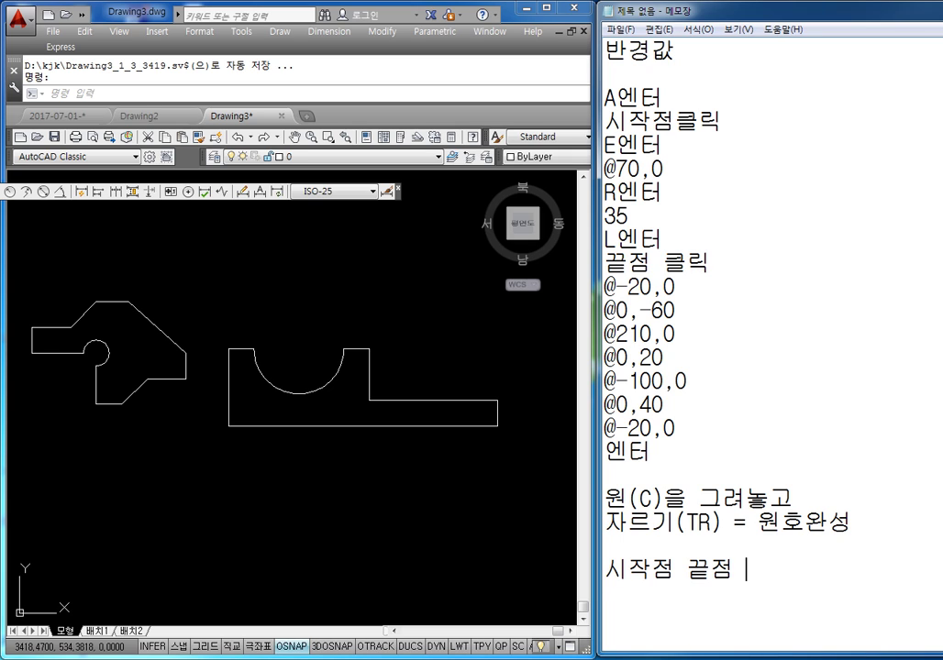
text(반경값)
key(Return)
key(Return)
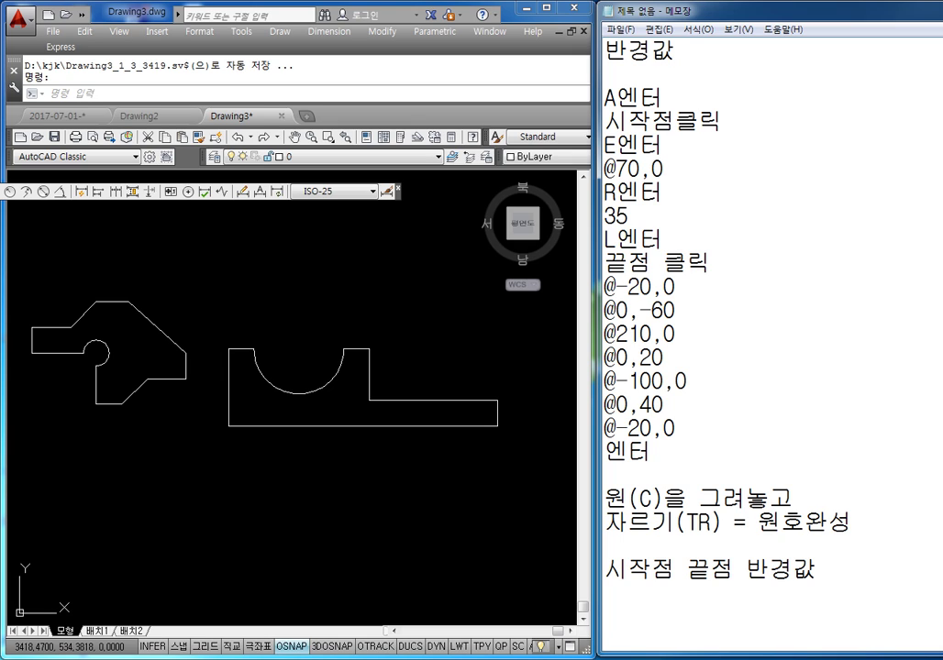
Step: Write the line "중심점 시작점 끝점" and start a new line below it
text(종심점 시)
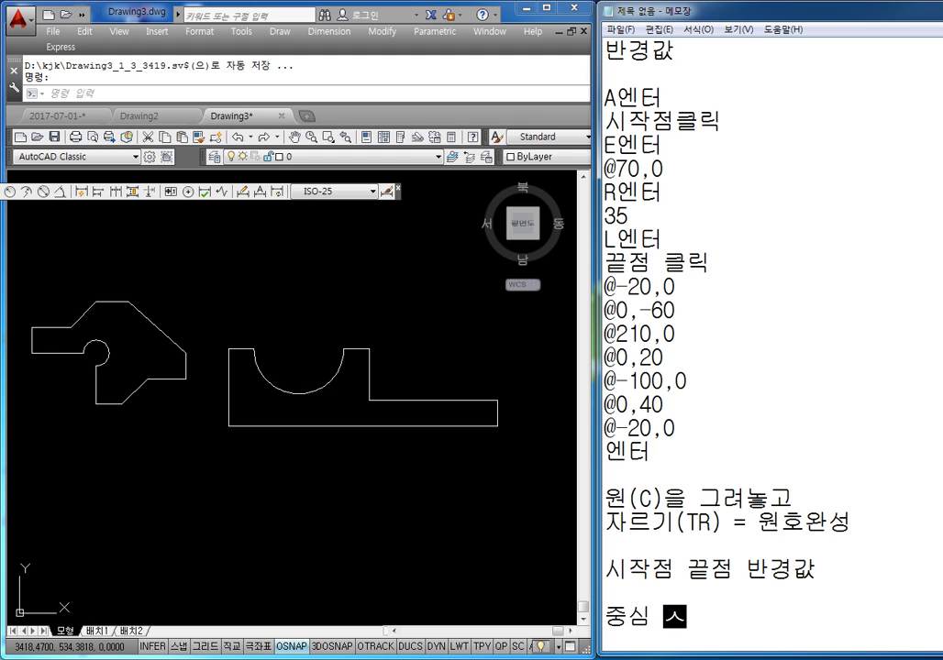
text(작점 끝점)
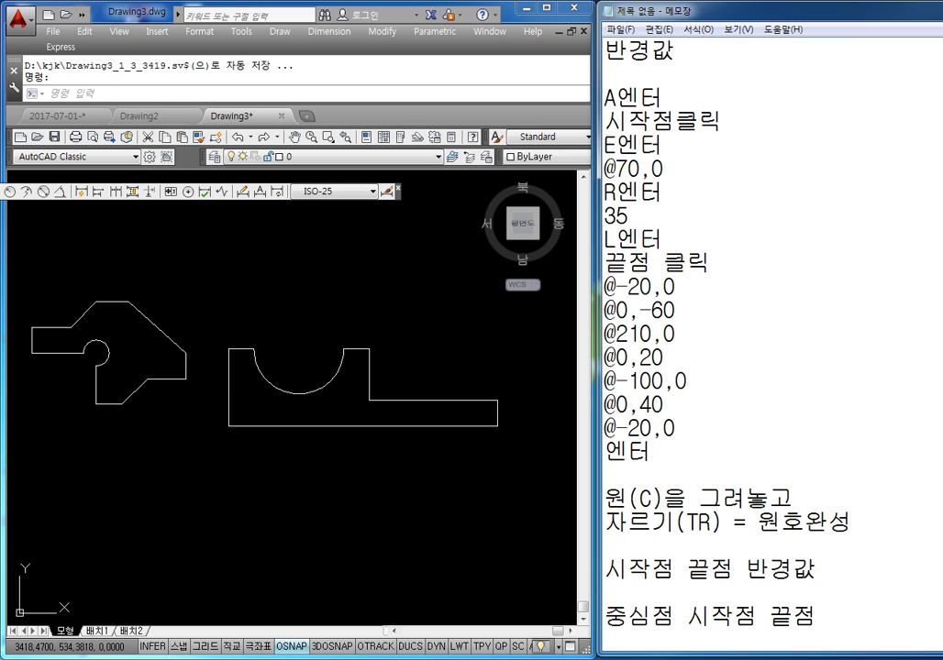
key(Return)
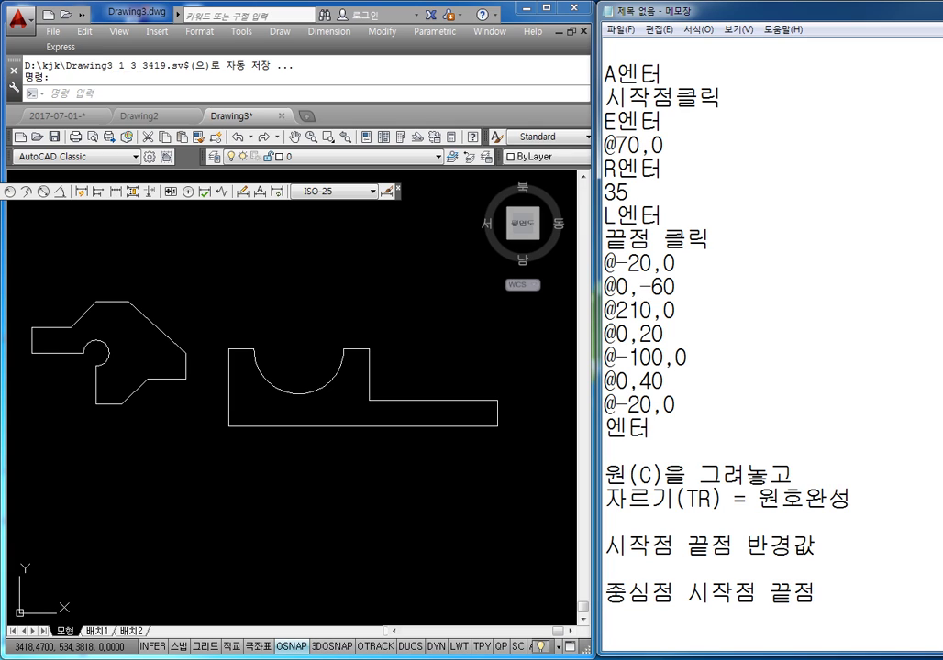
Step: One blank line below "중심점 시작점 끝점", note the arc commands "A엔터" and "시작점 클릭" on separate lines
mouse_move(400, 484)
middle_down()
mouse_move(363, 416)
mouse_move(348, 419)
middle_up()
click(615, 618)
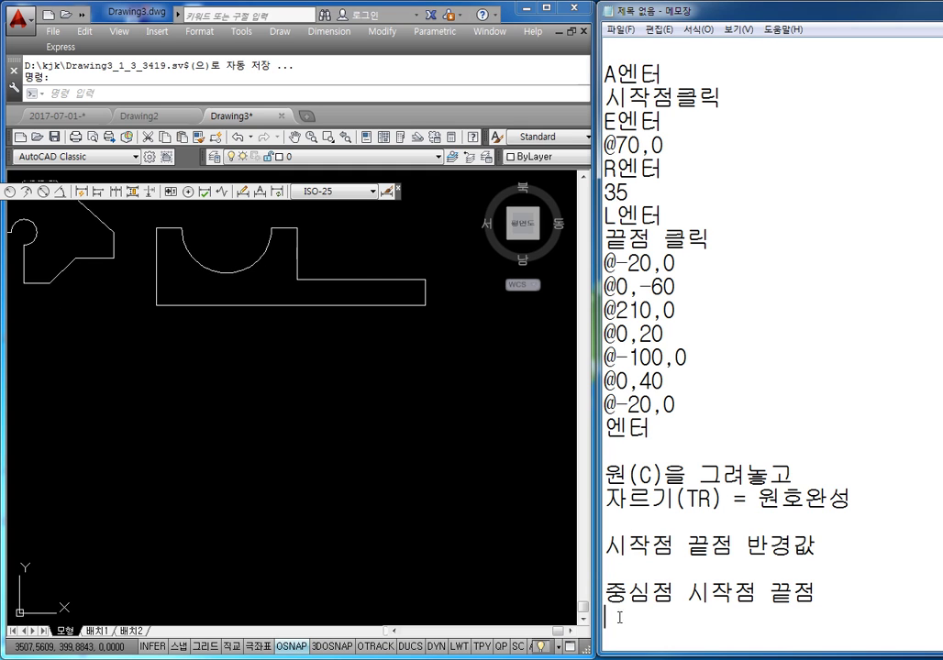
scroll(623, 618, down, 2)
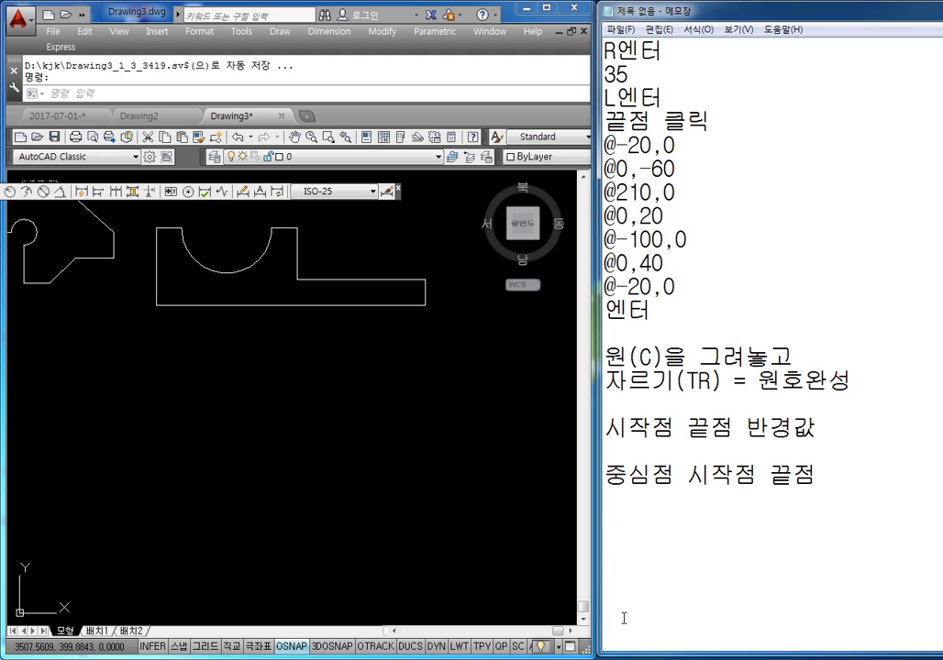
text(A엔터)
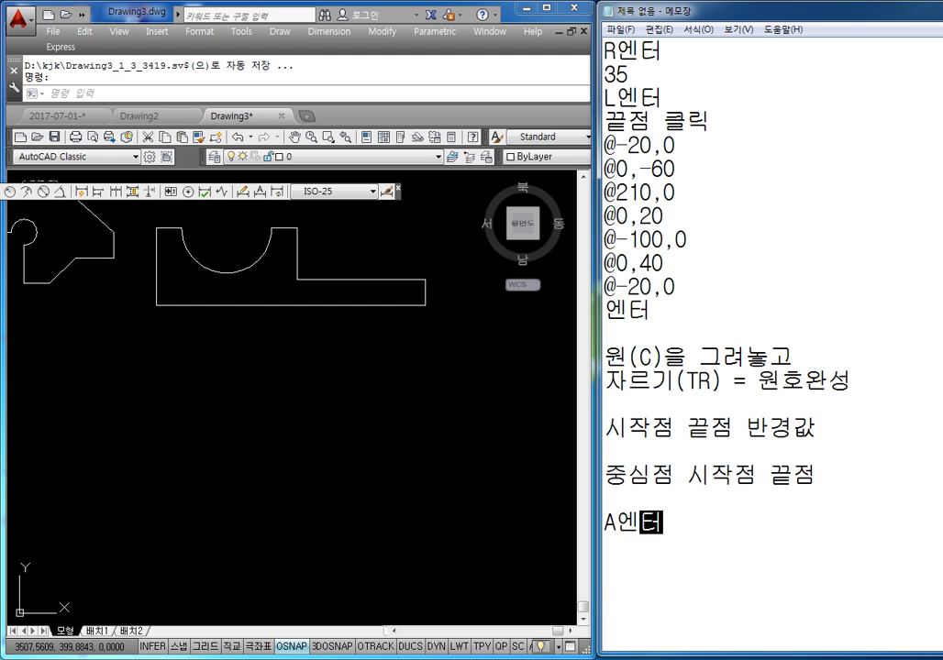
key(Return)
text(시자ㄱ점 클릭)
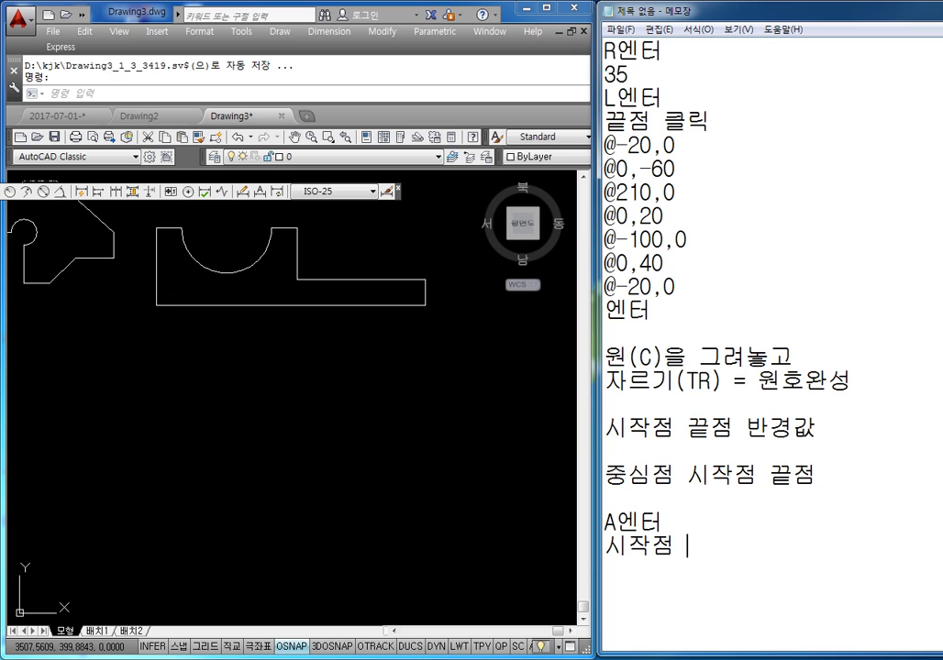
Step: Add the lines "E엔터" and "@-60,60" to the arc command notes
key(Return)
text(E엔ㅌ)
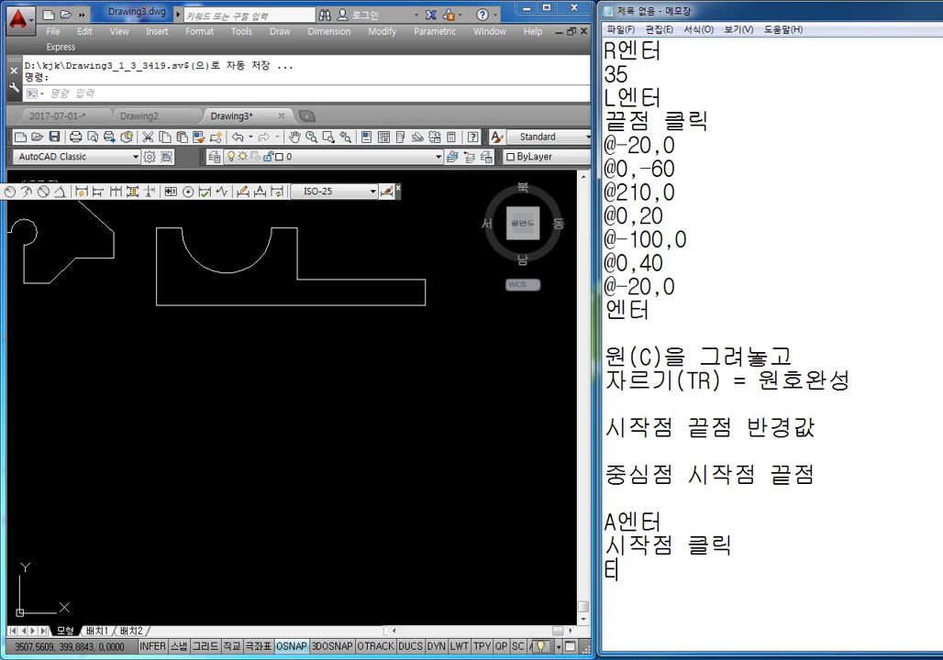
text(ㅓ)
key(Return)
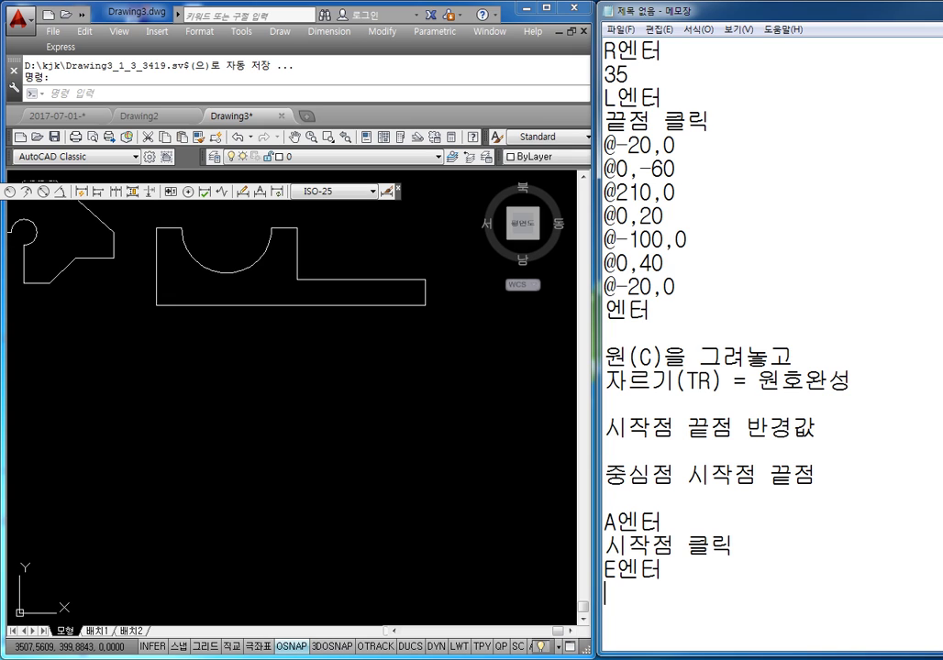
text(@-60,60)
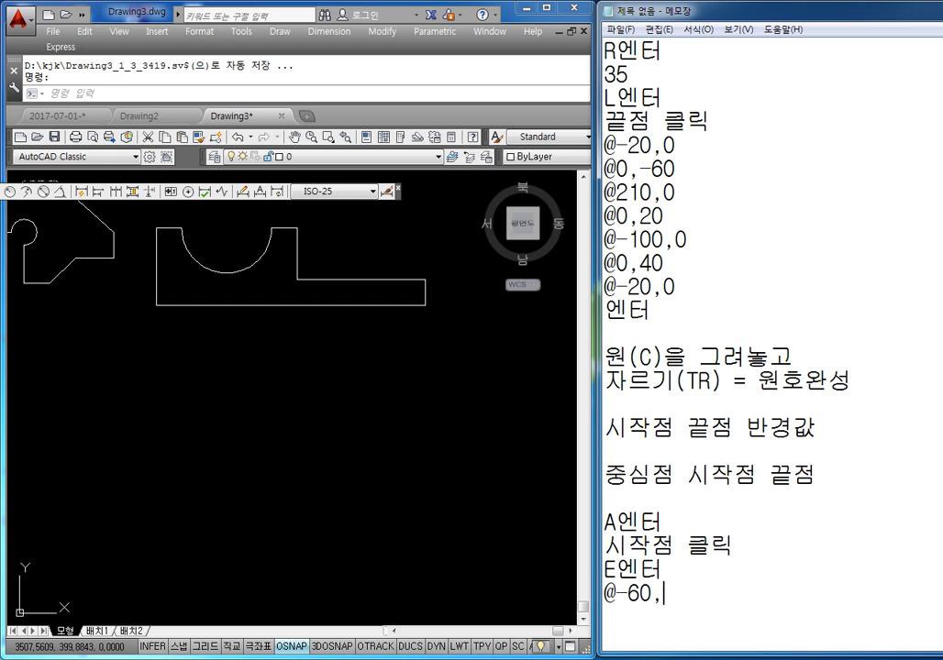
Step: Add the lines "R엔터" and "60" directly below "@-60,60" without blank lines between them
key(Return)
key(Return)
key(Return)
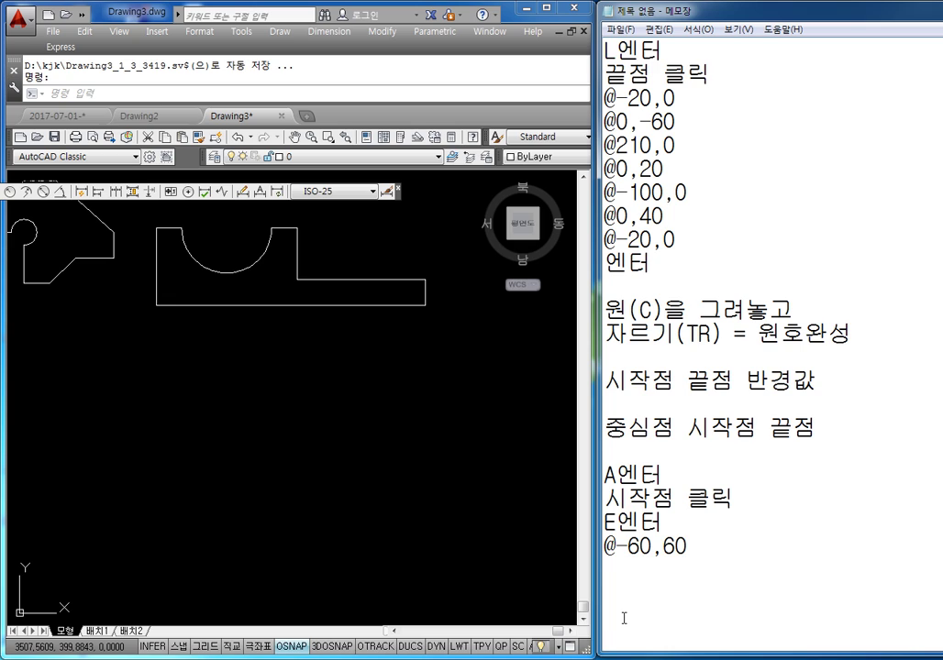
key(BackSpace)
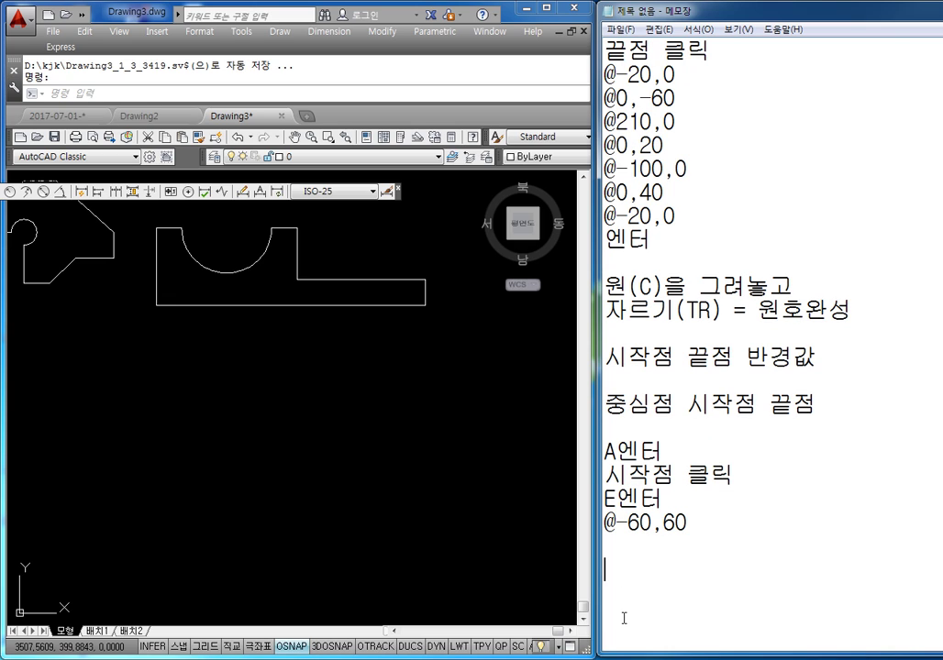
text(R)
key(BackSpace)
key(BackSpace)
text(R엔터)
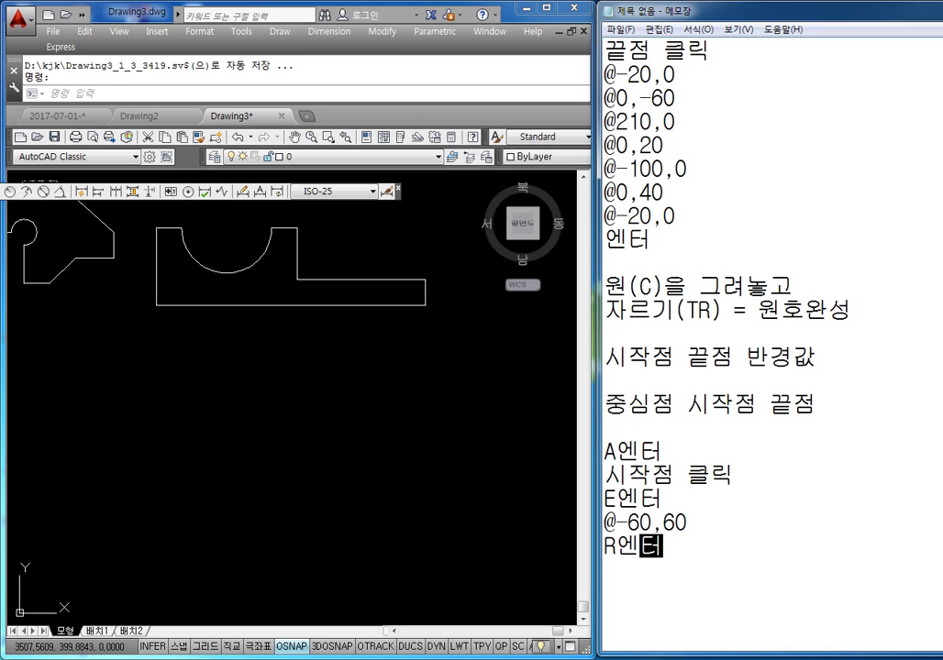
key(Return)
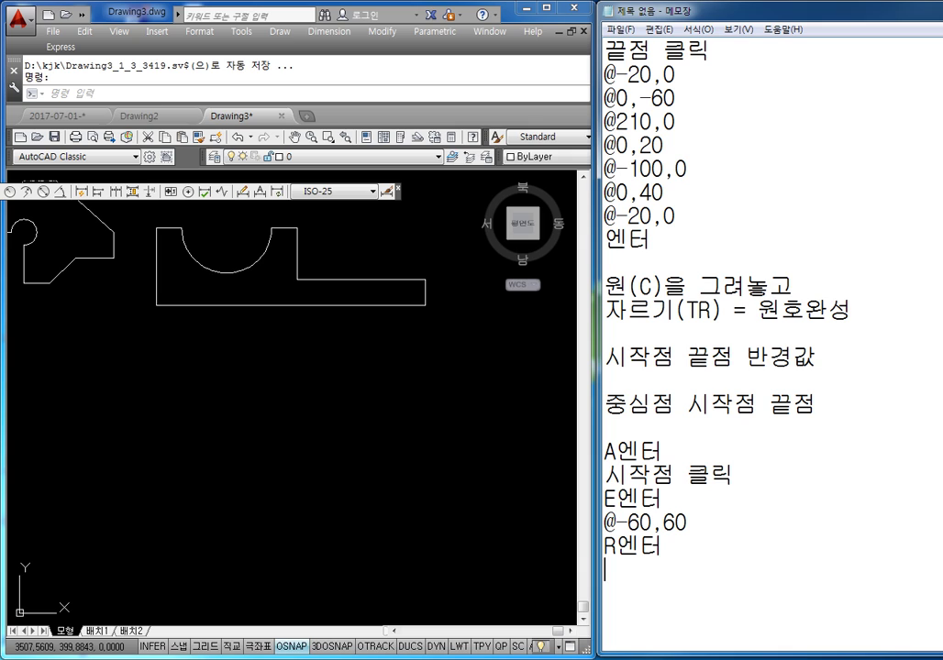
text(60)
Step: Switch to AutoCAD and start an arc from a point in the empty area below the second shape, choosing the End (E) option
click(380, 502)
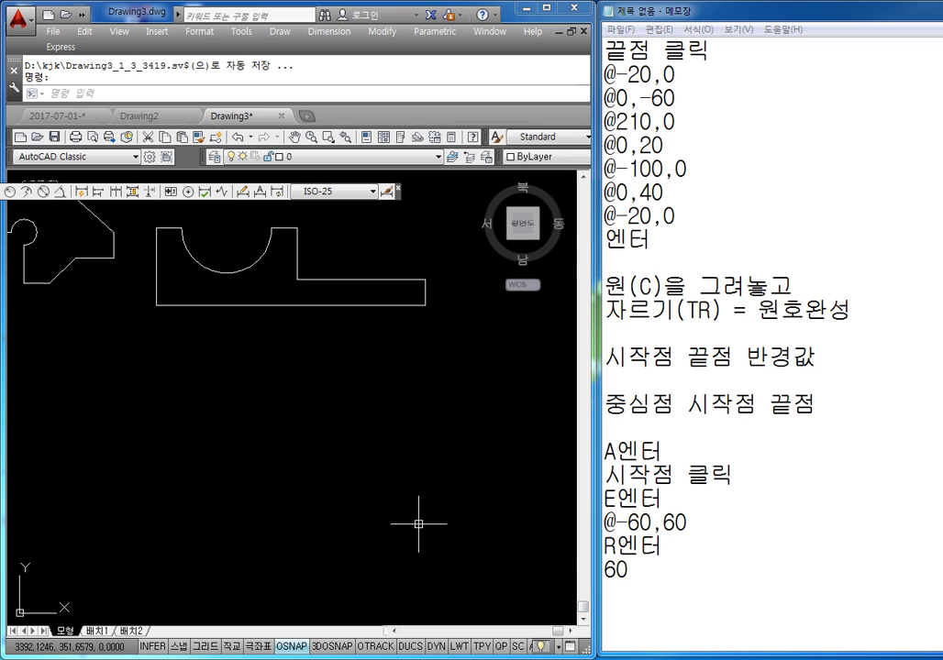
mouse_move(372, 470)
middle_down()
mouse_move(315, 452)
mouse_move(333, 412)
middle_up()
key(Escape)
key(Escape)
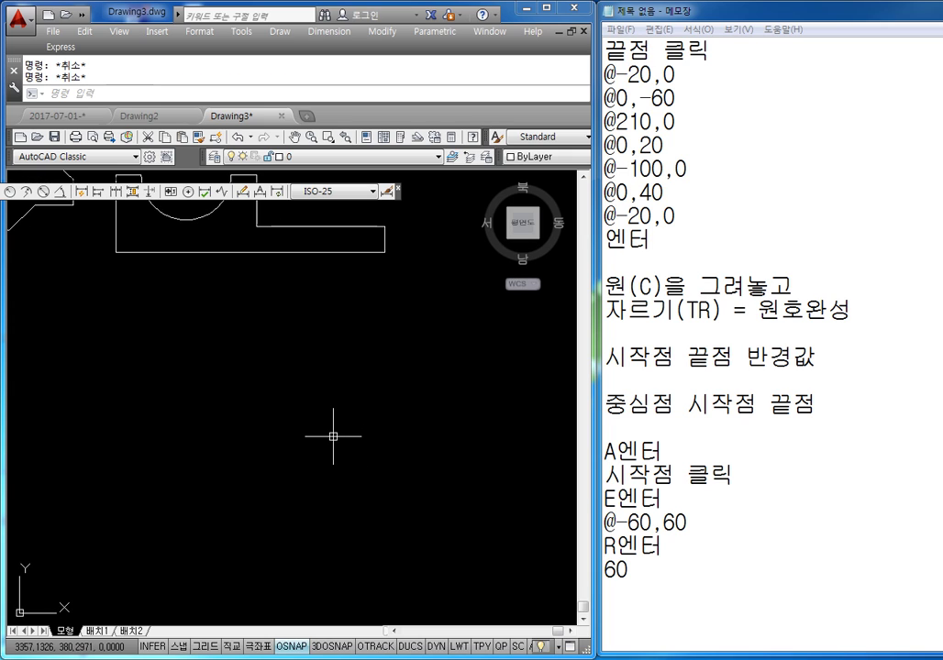
text(a)
key(Return)
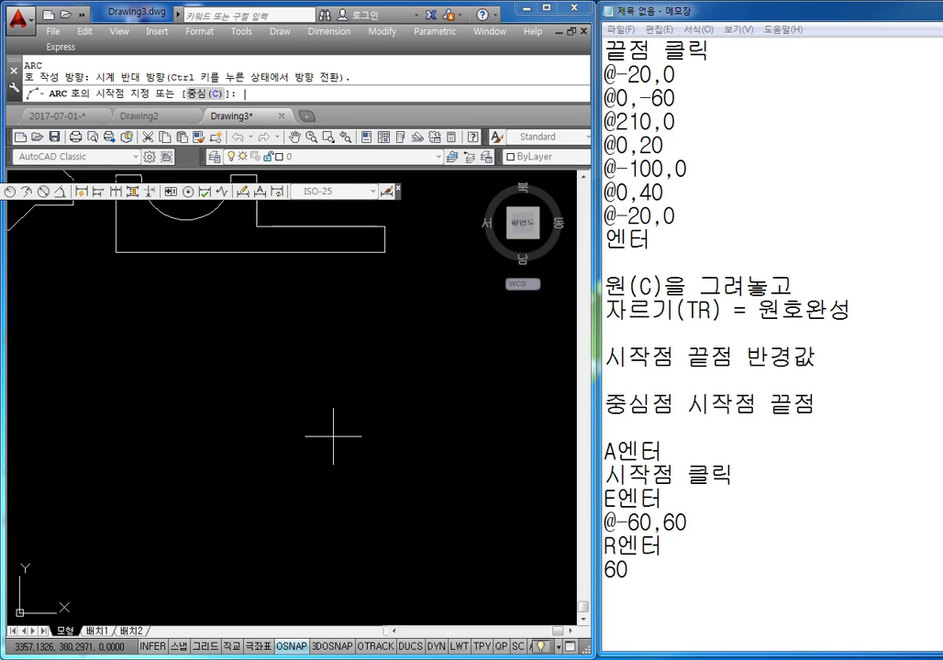
click(358, 484)
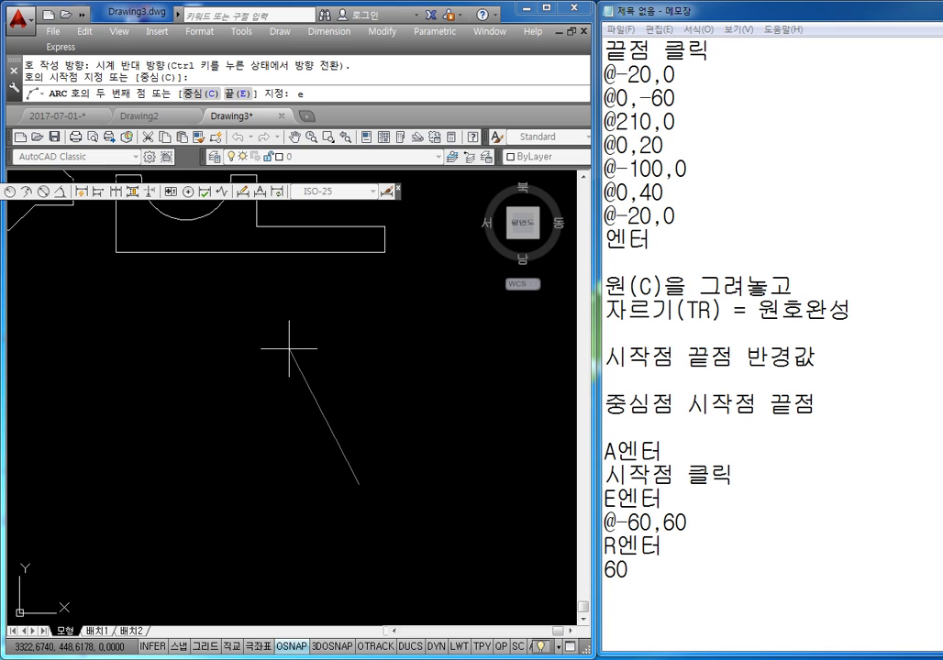
text(e)
key(Return)
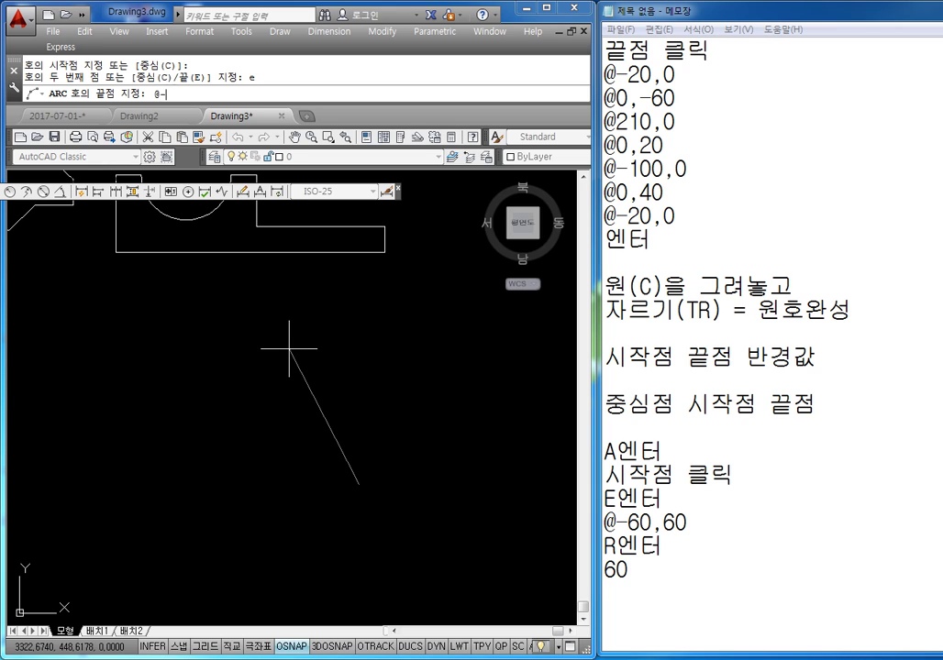
Step: Set the arc's end point to @-60,60 and its radius to 60, and finish the Arc command
text(@-60,60)
key(Return)
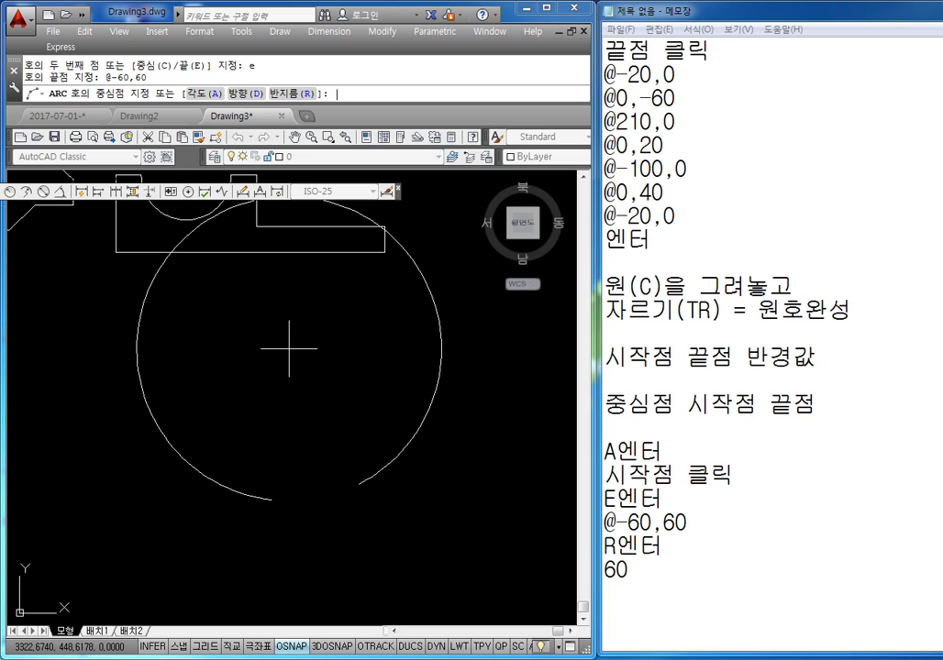
text(R)
key(Return)
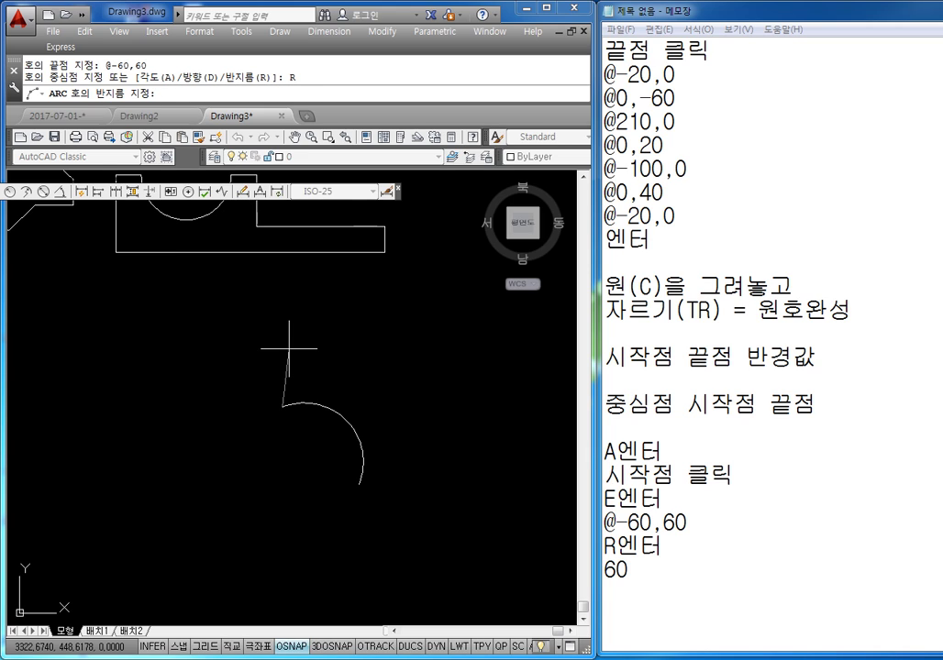
key(Return)
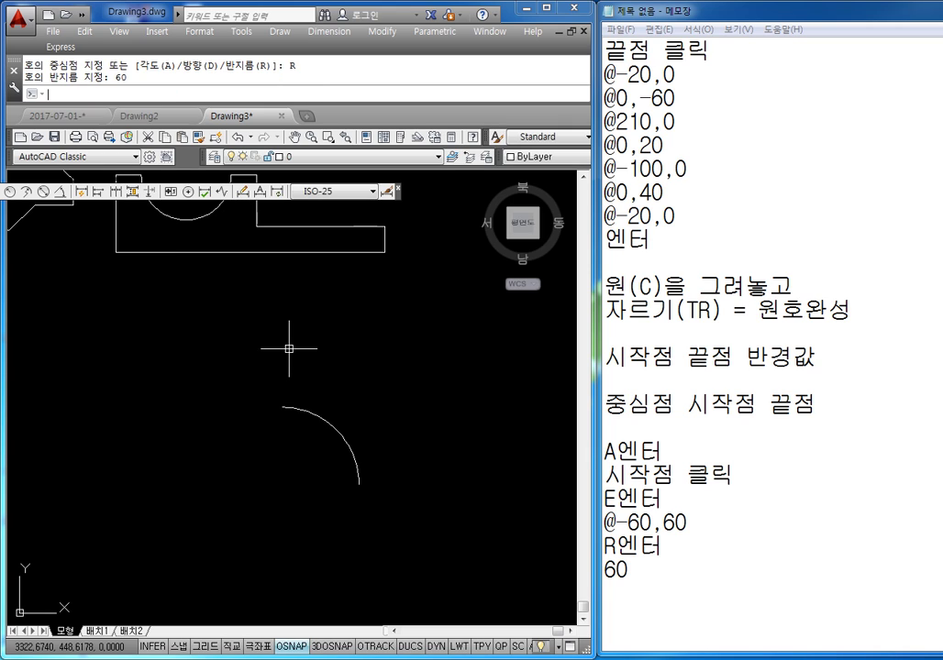
key(Escape)
key(Escape)
scroll(312, 425, up, 3)
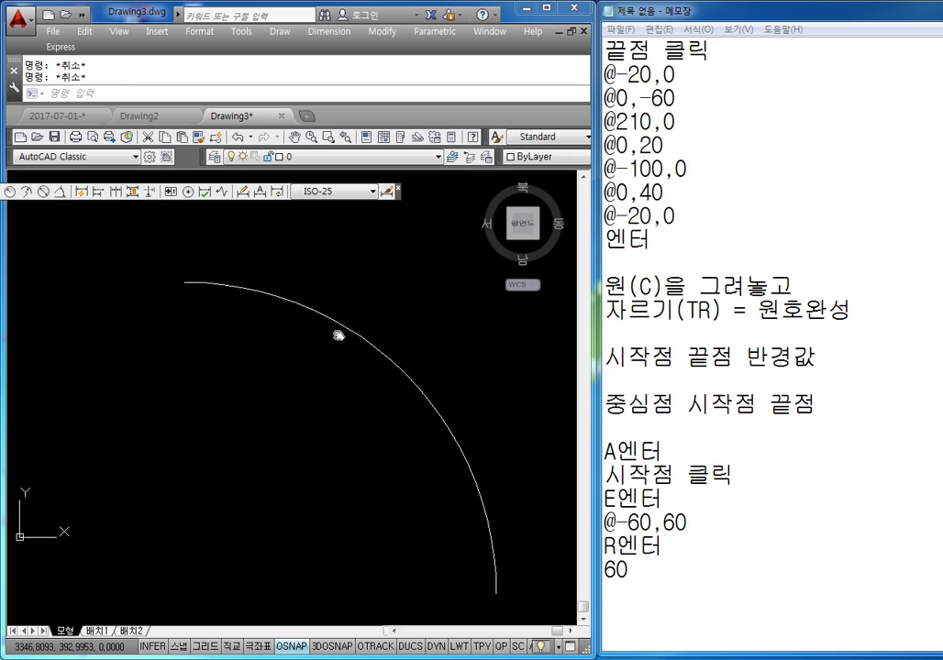
Step: Add a radius dimension to the new arc, placing its text outside the curve
scroll(337, 333, down, 2)
scroll(343, 438, up, 1)
scroll(339, 374, up, 2)
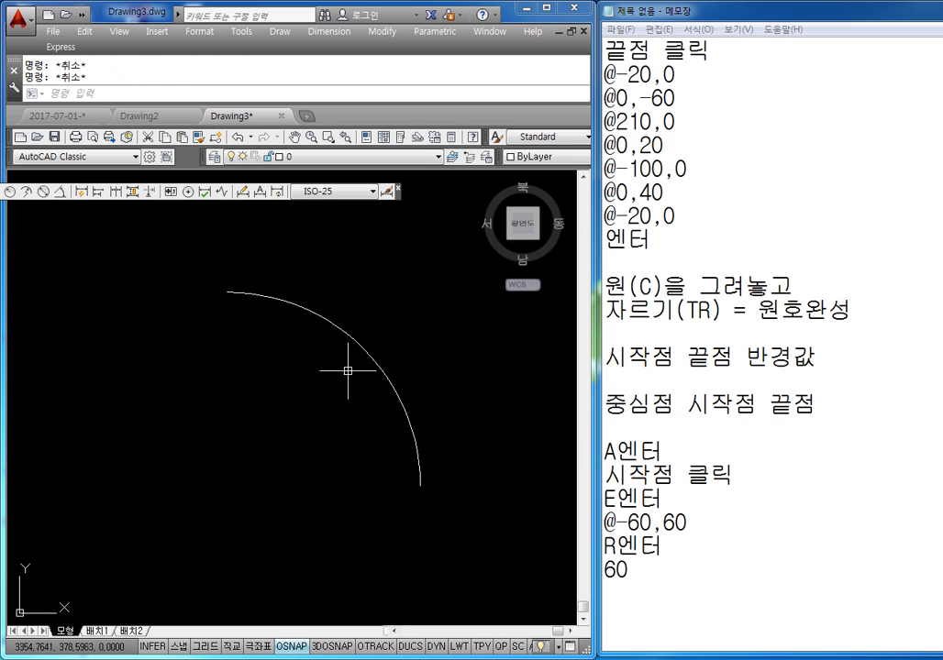
click(10, 191)
click(309, 309)
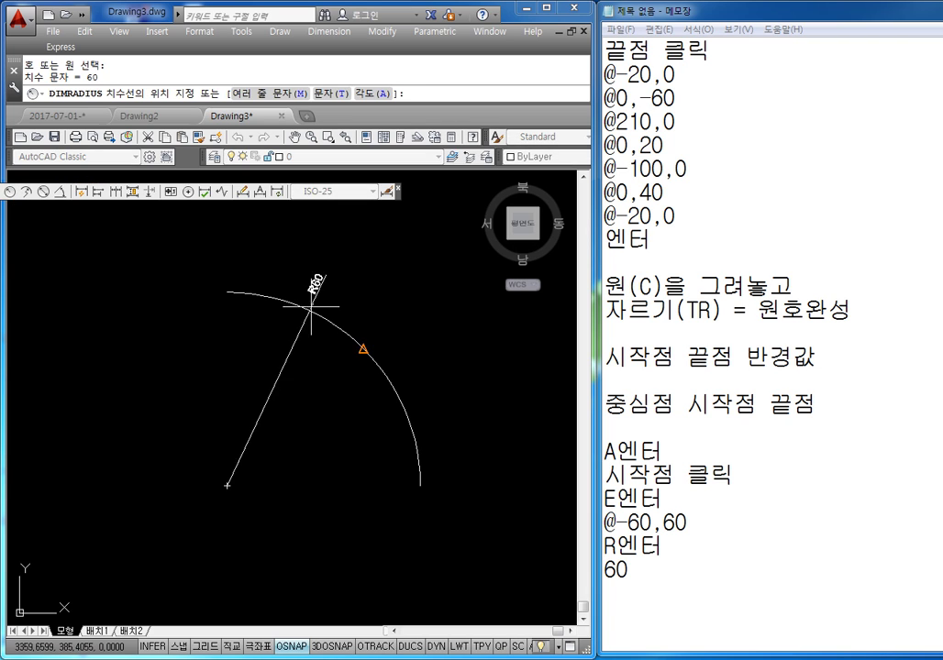
click(412, 325)
key(Escape)
scroll(403, 322, down, 2)
Step: Switch to Notepad and add the line "L엔터" below "60" in the command notes
click(635, 563)
key(Return)
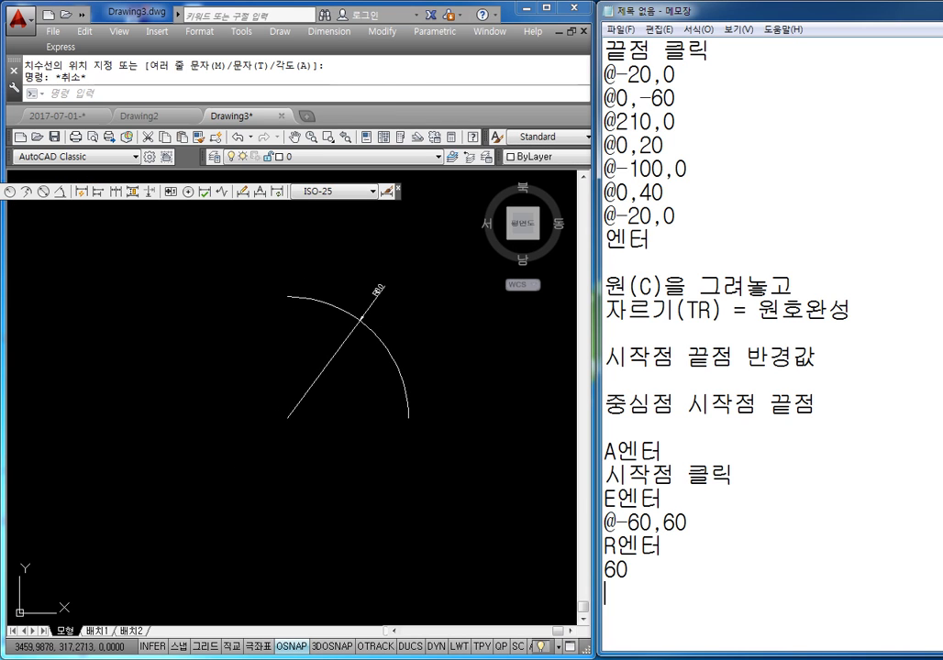
text(LDP)
key(BackSpace)
key(BackSpace)
text(엔터)
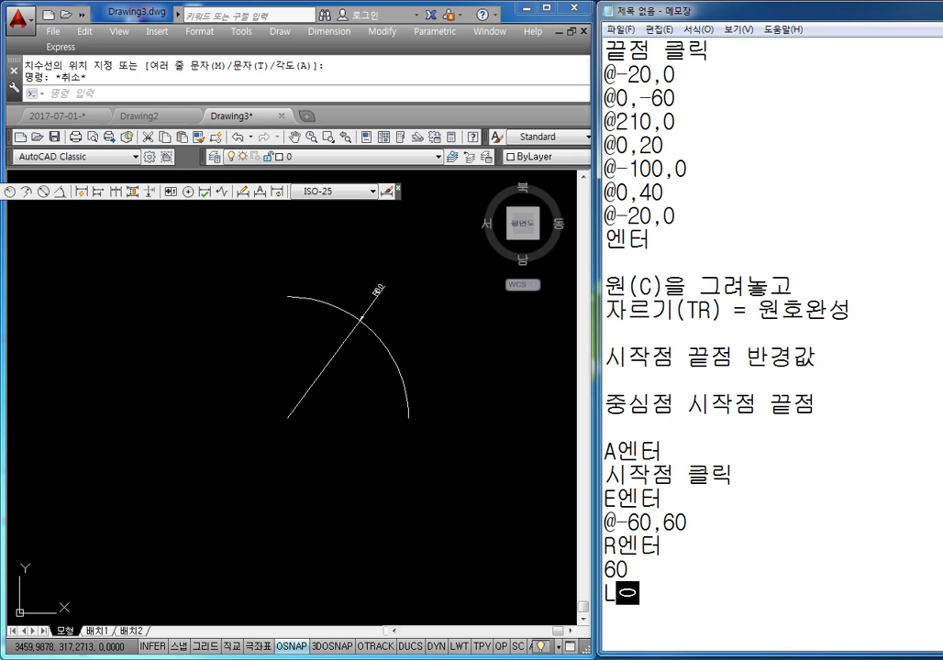
key(Return)
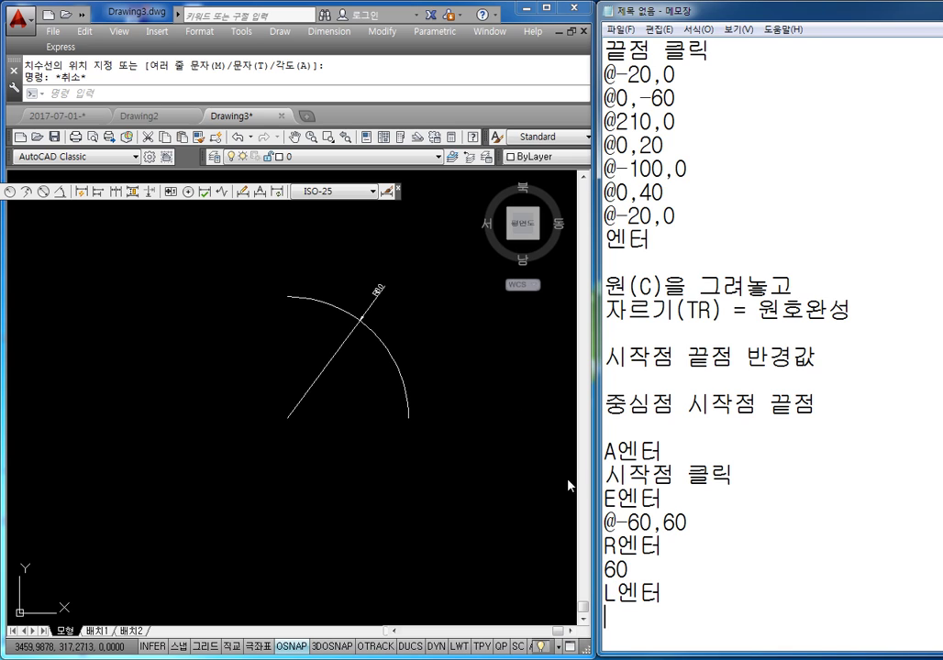
Step: Switch to AutoCAD and draw a circle of radius 2 centred on the arc's upper end point
click(315, 336)
key(Escape)
text(c)
key(Return)
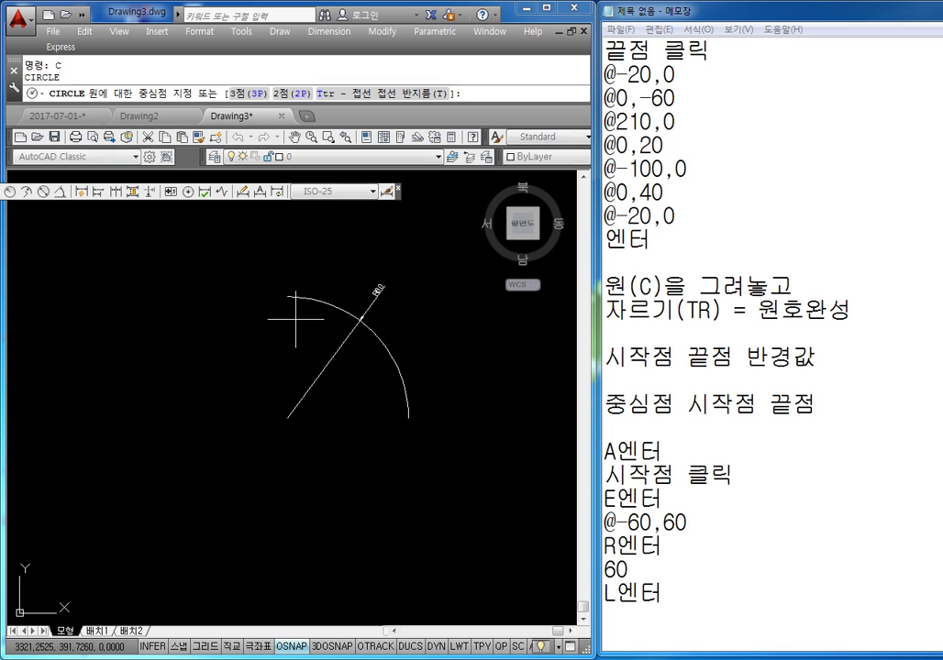
click(288, 296)
text(2)
key(Return)
key(Escape)
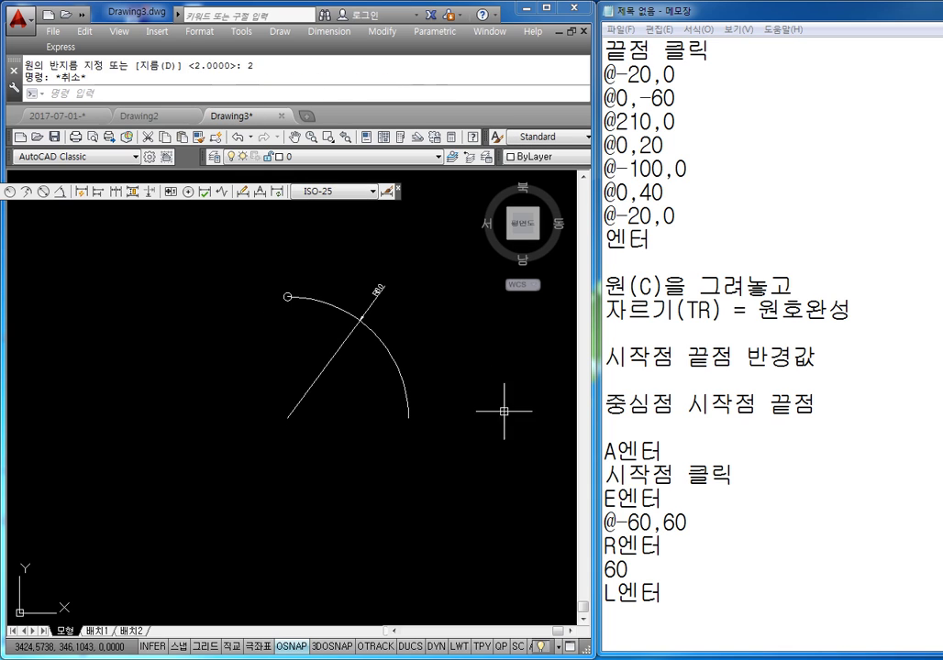
key(Escape)
Step: Switch to Notepad and add the lines "끝점 클릭", "@0,-60" and "@-30,0" directly below "L엔터"
click(676, 581)
key(Return)
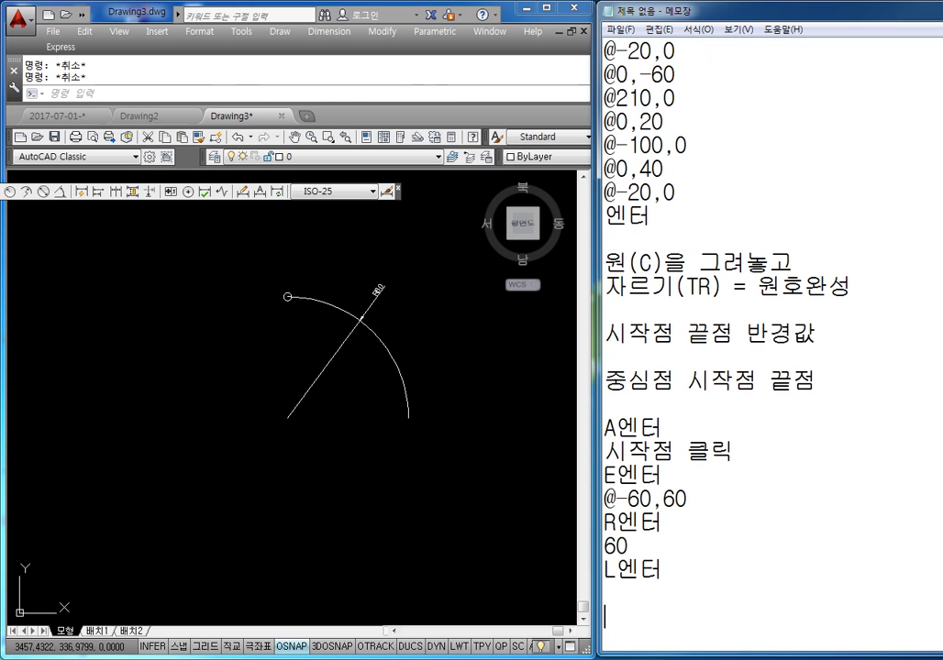
text(끝점 클릭)
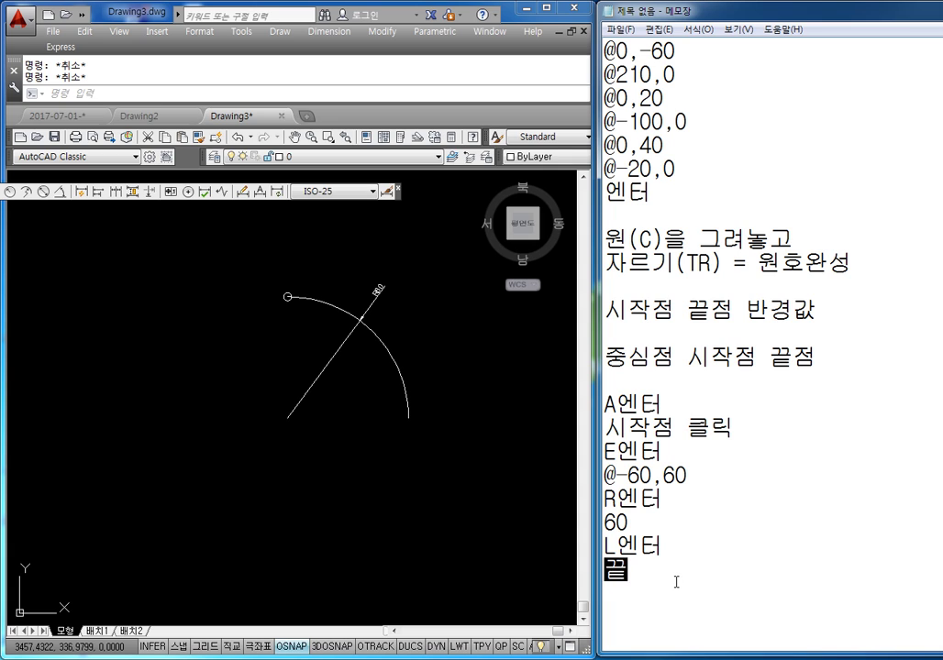
key(Return)
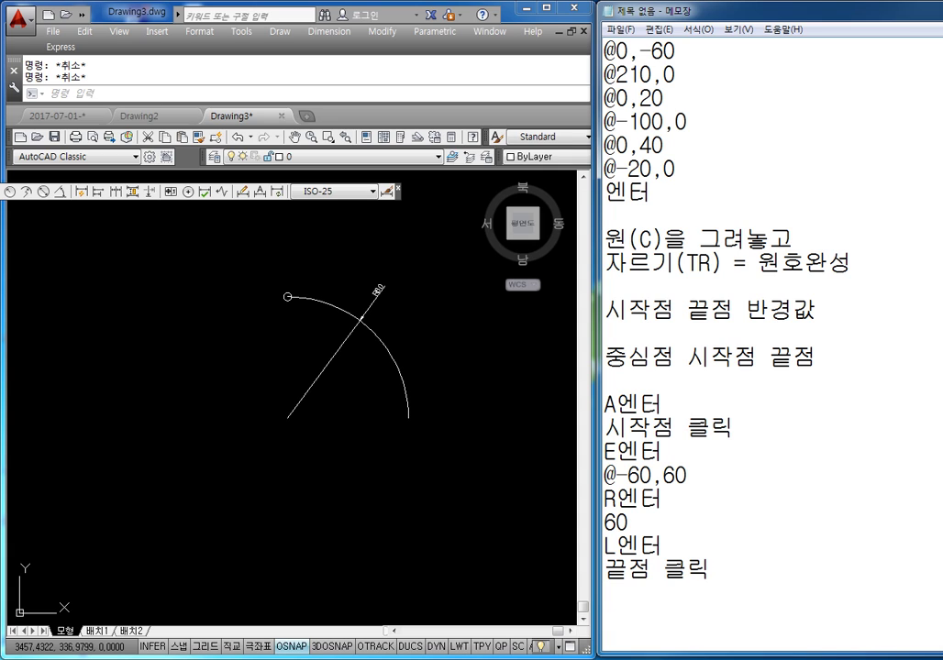
text(@0,-60)
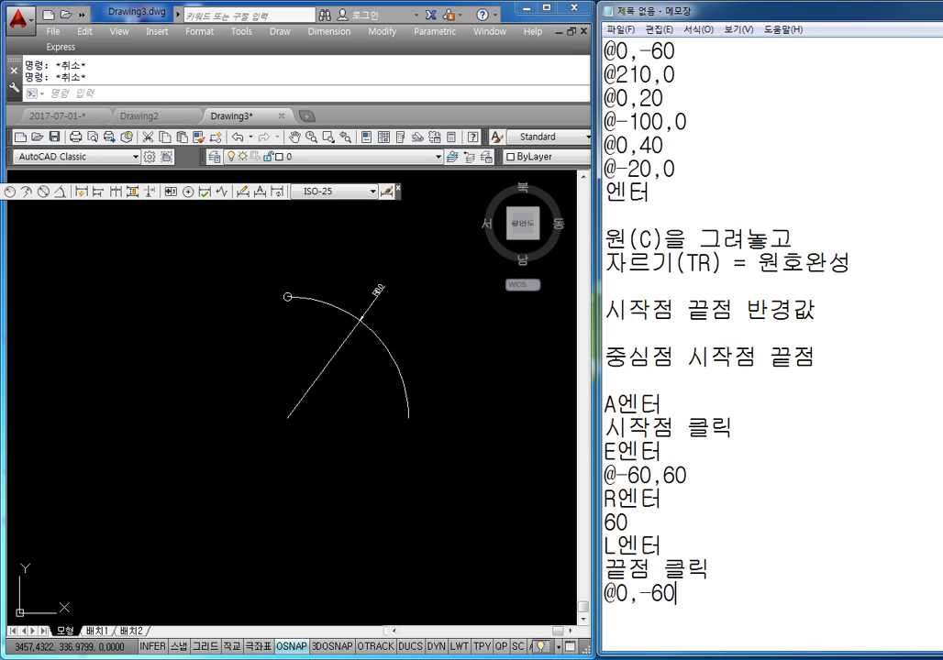
key(Return)
text(@-30,0)
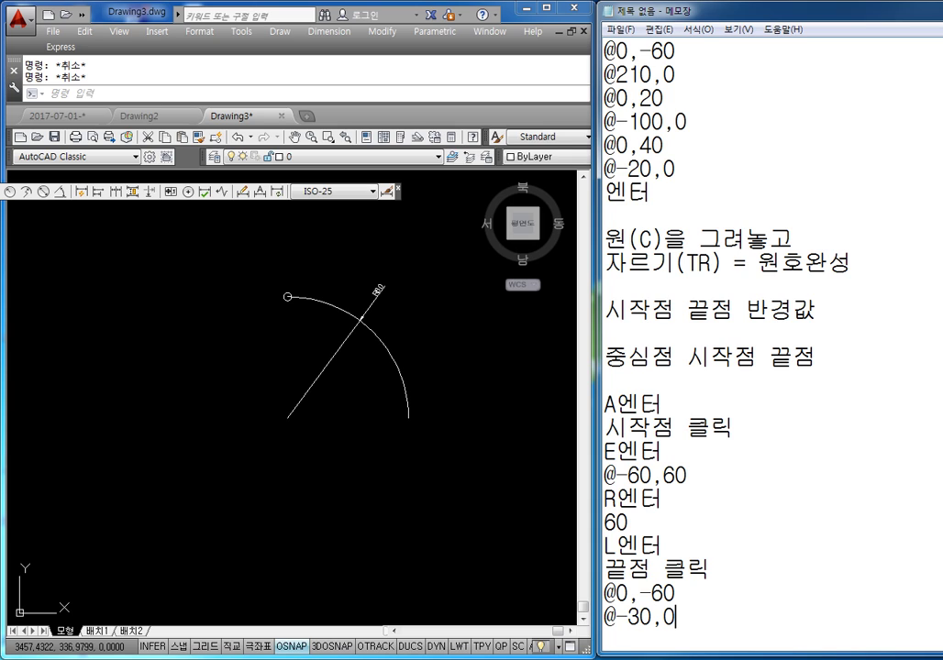
key(Return)
text(@)
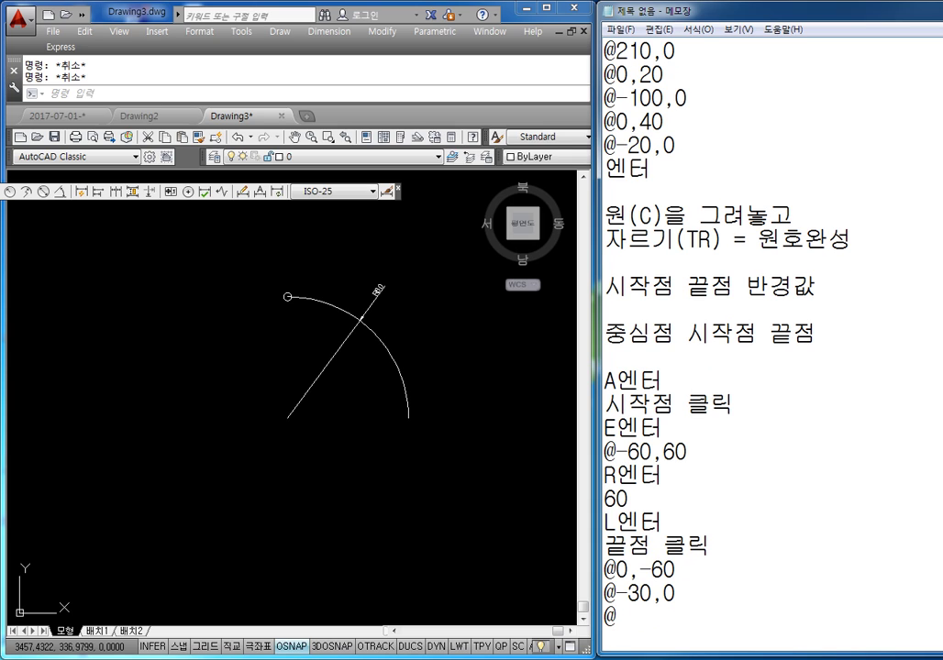
text(0,-15)
key(Return)
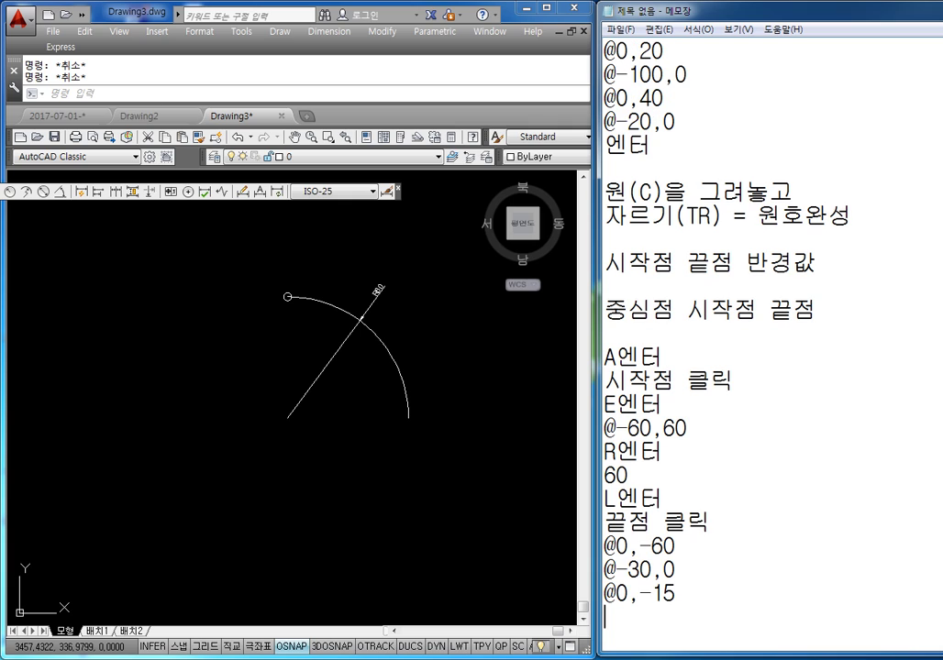
text(@120,0)
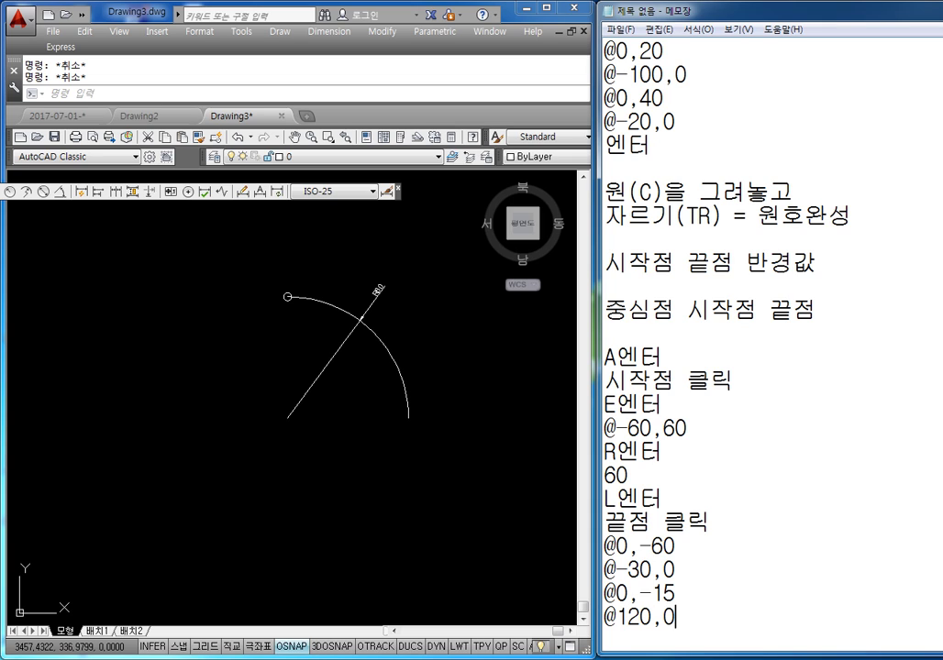
key(Return)
Step: Add the lines "@0,15" and "@-30,0" to the line command notes
text(@0,)
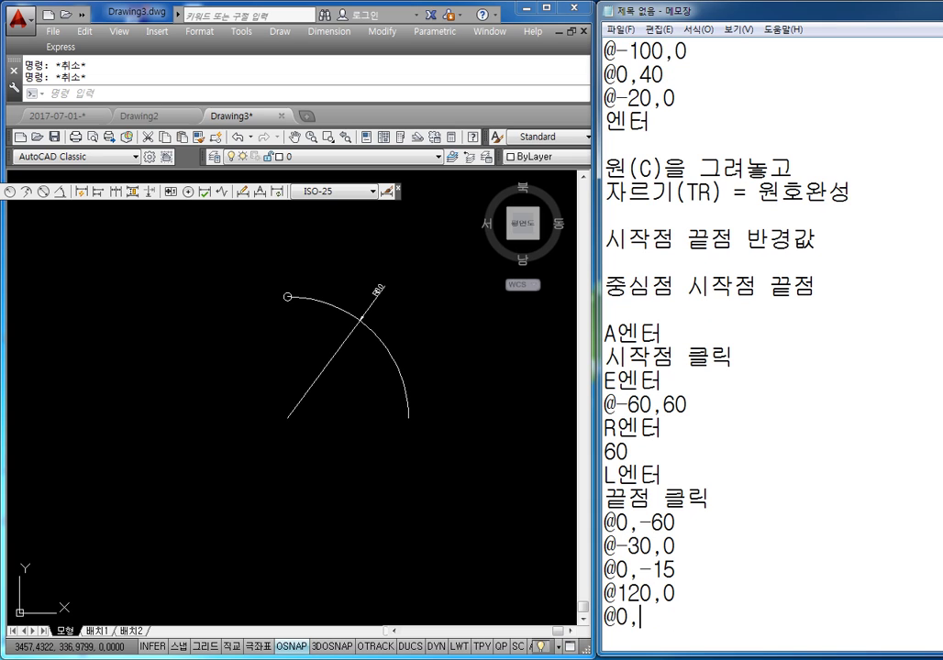
text(15)
key(Return)
text(@)
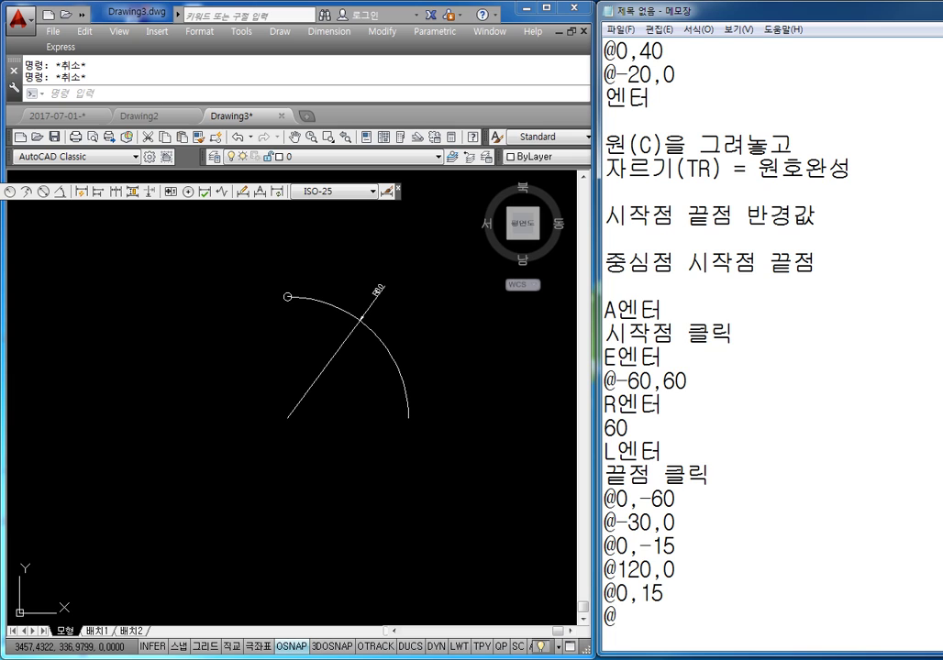
text(-30,0)
key(Return)
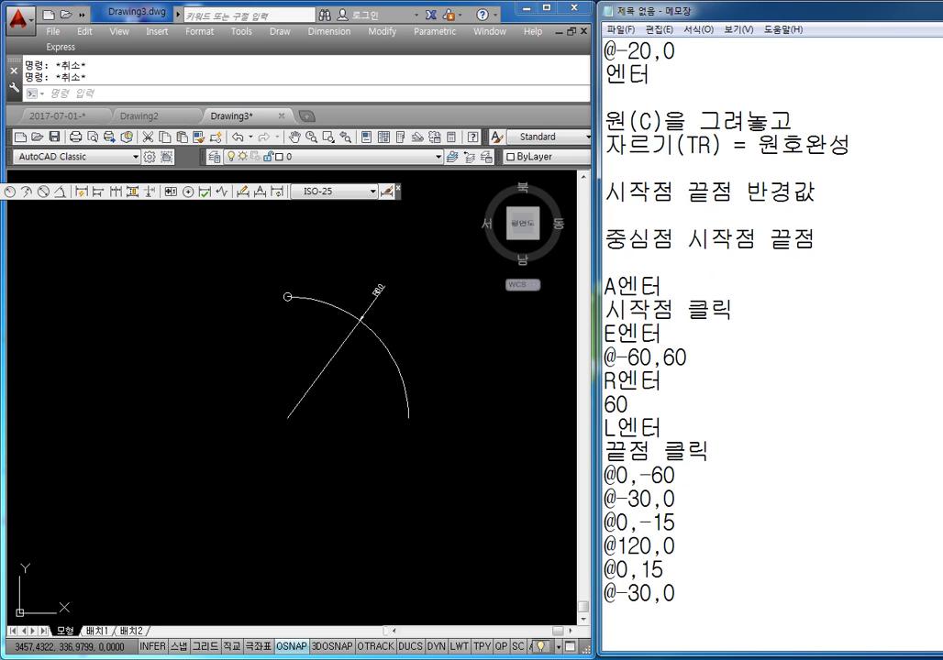
Step: Close the line command notes with the line "엔터" below the last "@-30,0"
text(에)
key(BackSpace)
key(Hangul)
text(DP)
key(BackSpace)
key(BackSpace)
key(BackSpace)
key(Hangul)
text(엔터)
key(Return)
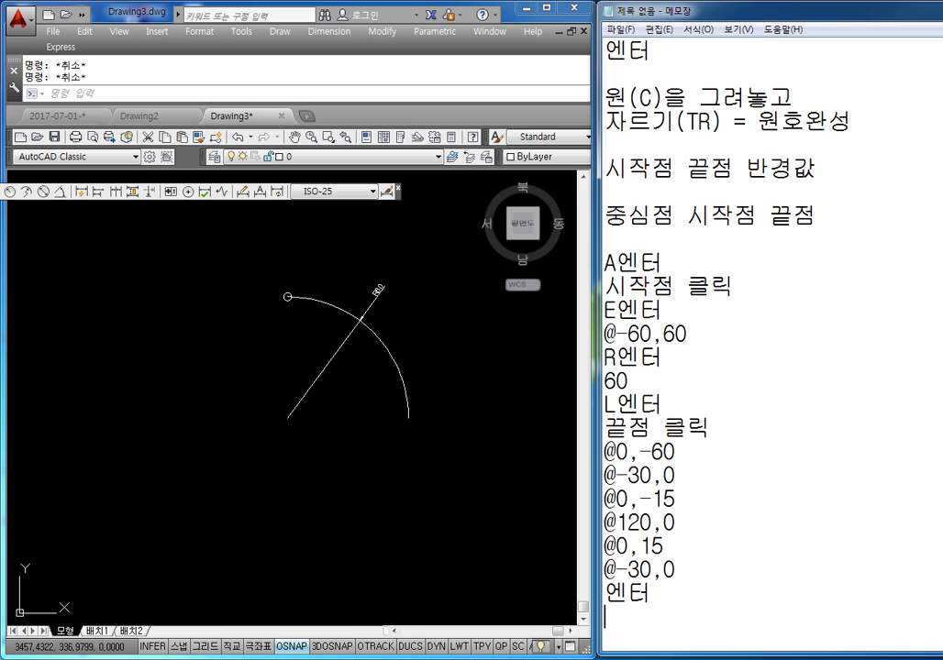
Step: Switch to AutoCAD and draw a line from the arc's upper end point to @0,-60, keeping the Line command running
click(542, 407)
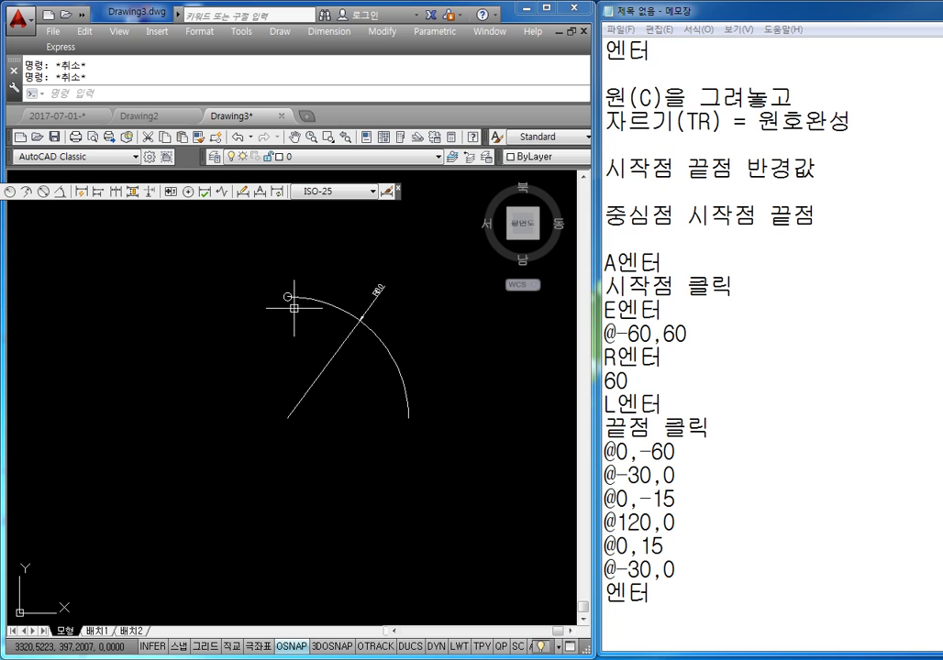
click(286, 303)
key(Escape)
key(Escape)
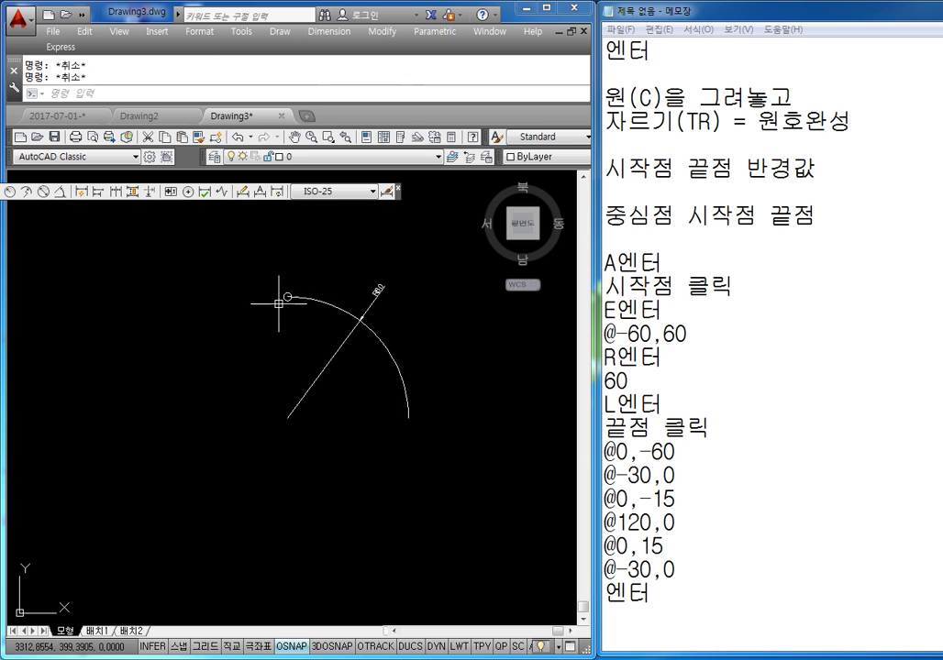
text(l)
key(Return)
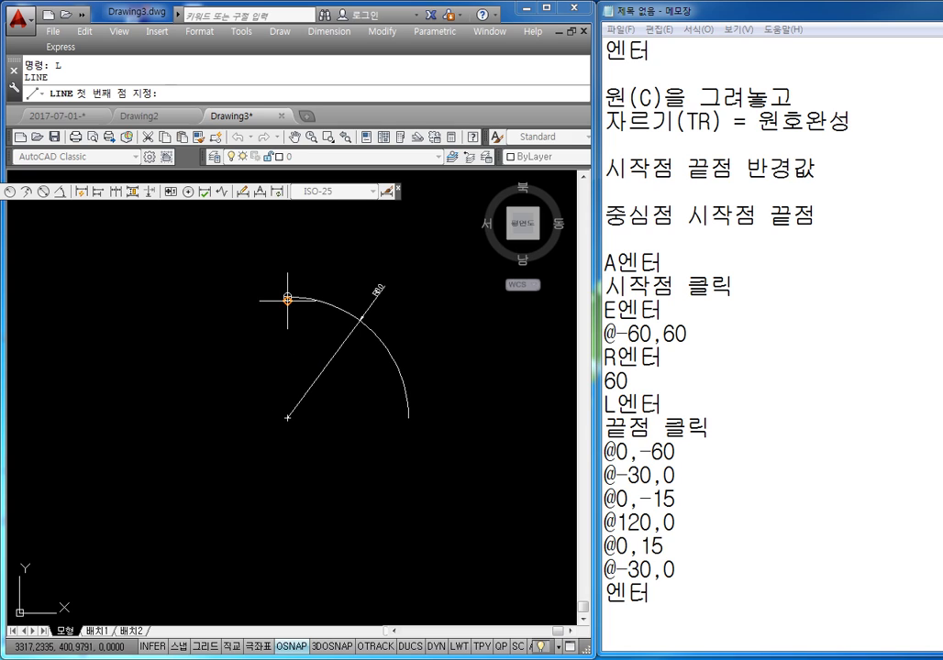
click(287, 296)
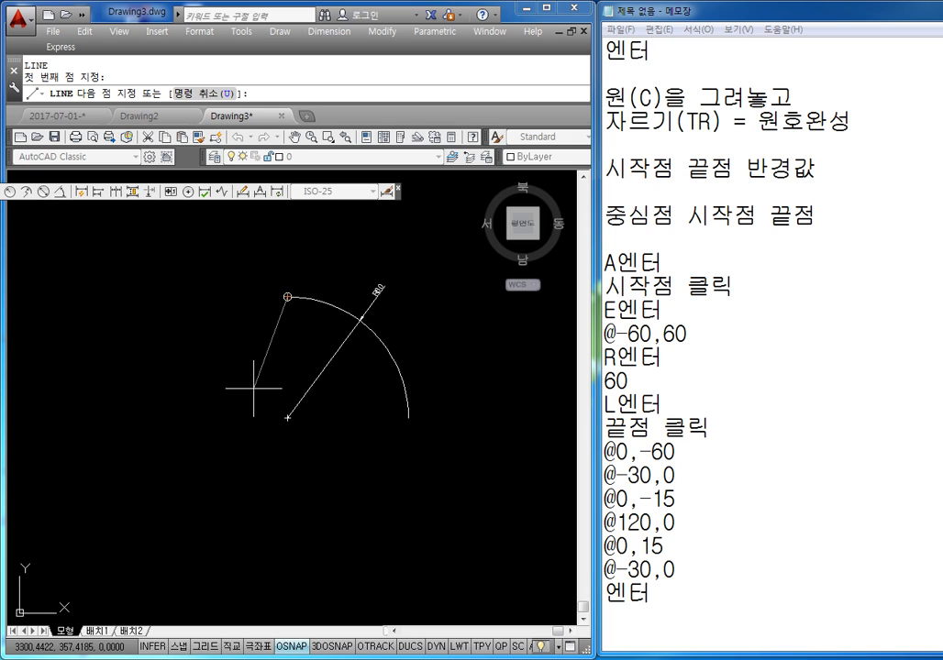
text(@)
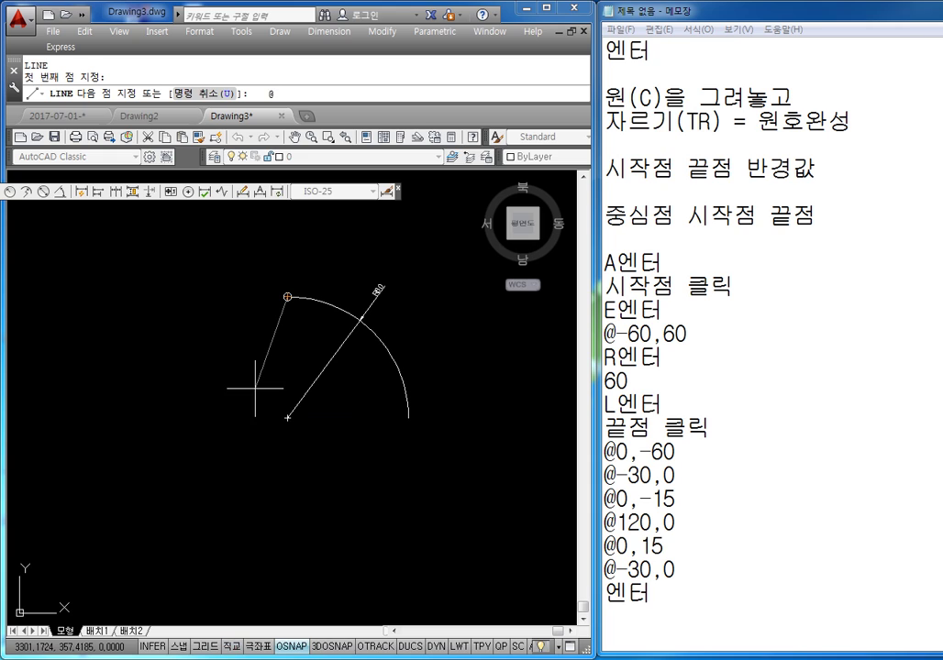
text(0,-60)
key(Return)
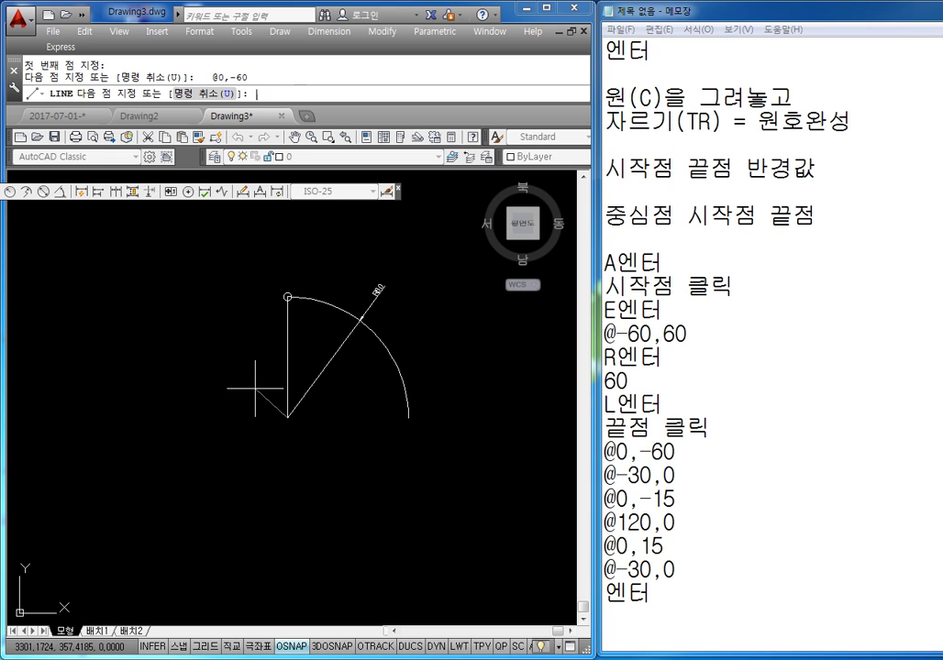
text(@-30,0)
key(Return)
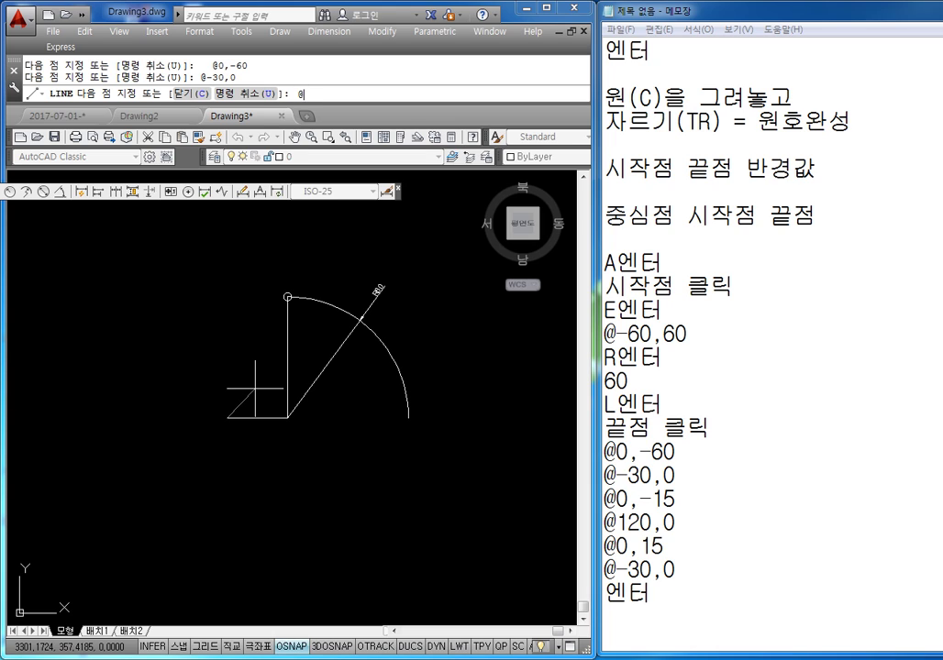
text(@0,-15)
key(Return)
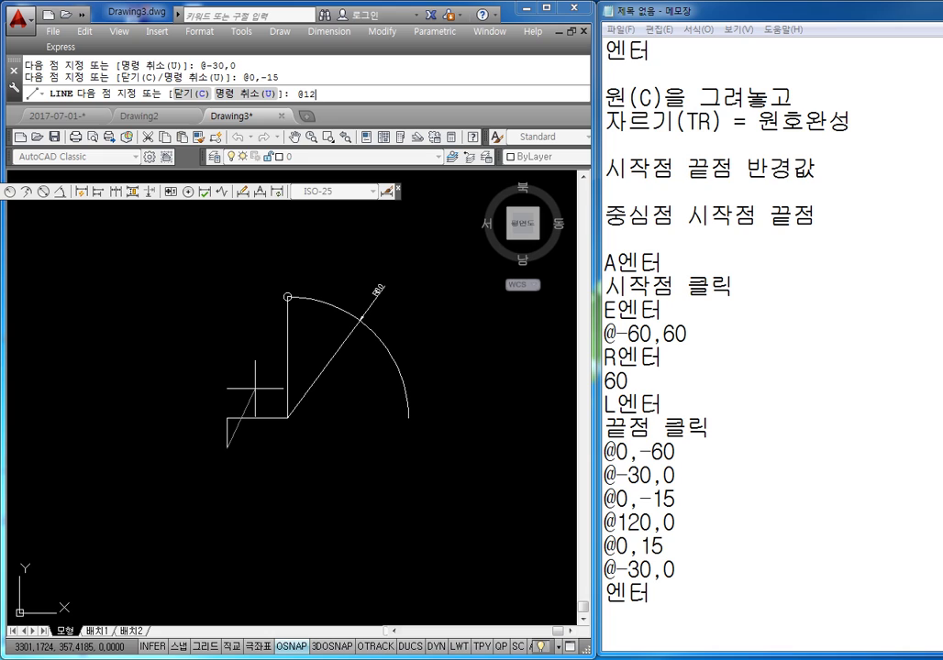
key(Return)
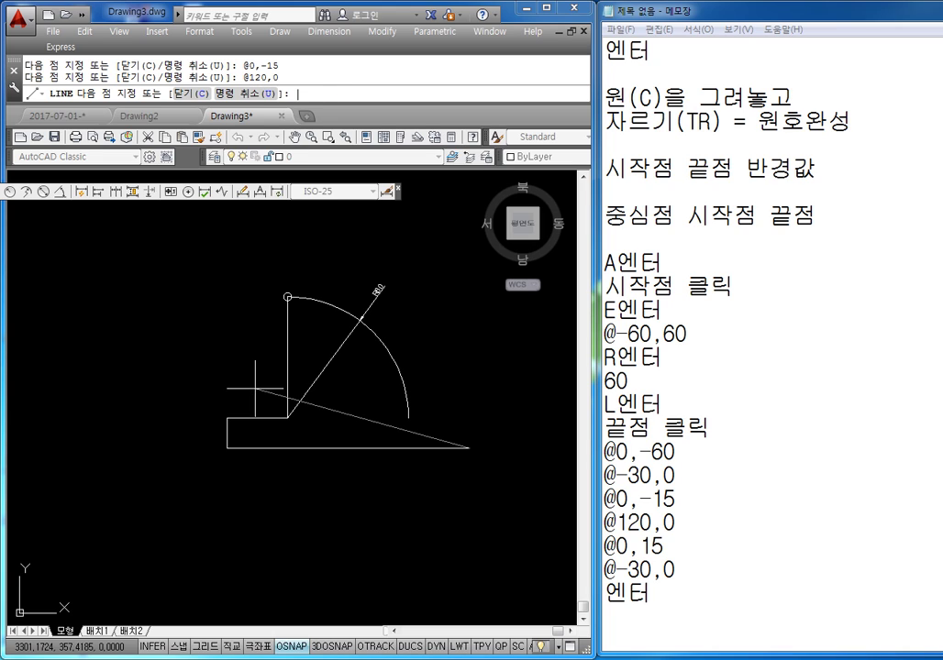
text(@0,15)
key(Return)
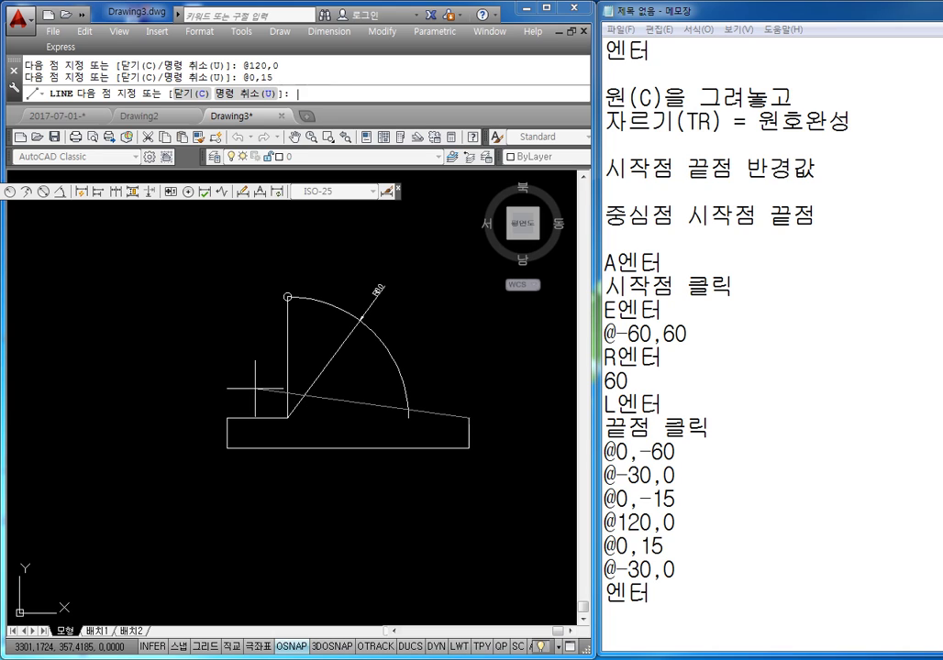
key(Return)
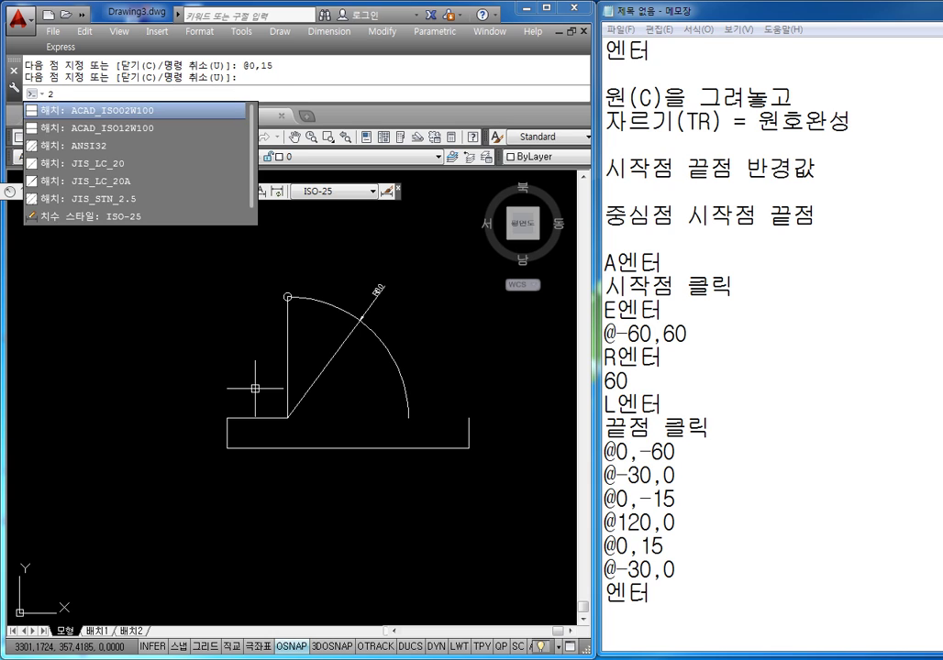
Step: Draw a line from the base's upper-right corner to the arc's lower end point
key(Escape)
key(Escape)
text(L)
key(Return)
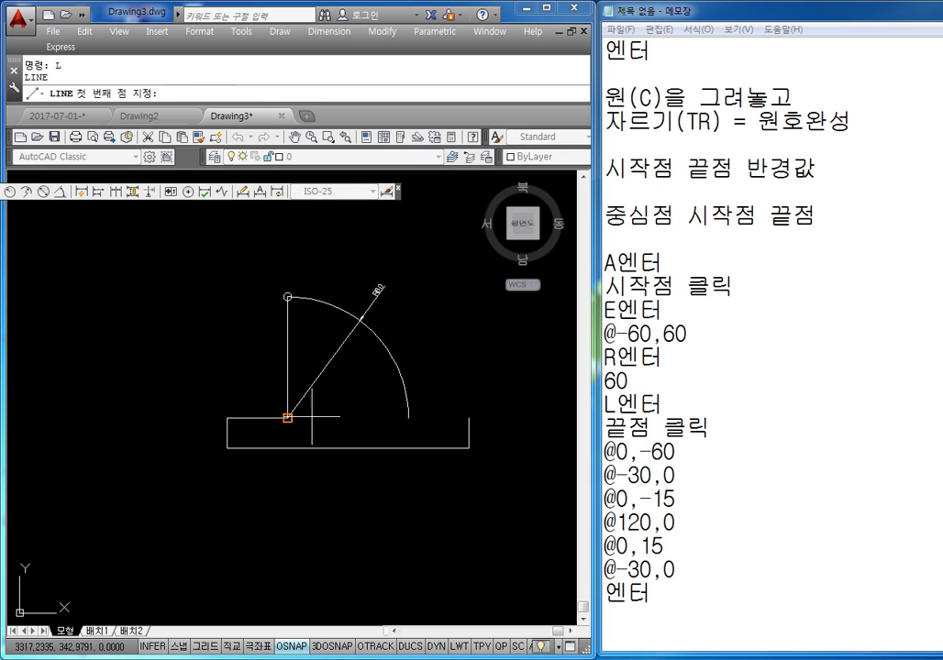
click(287, 418)
click(408, 418)
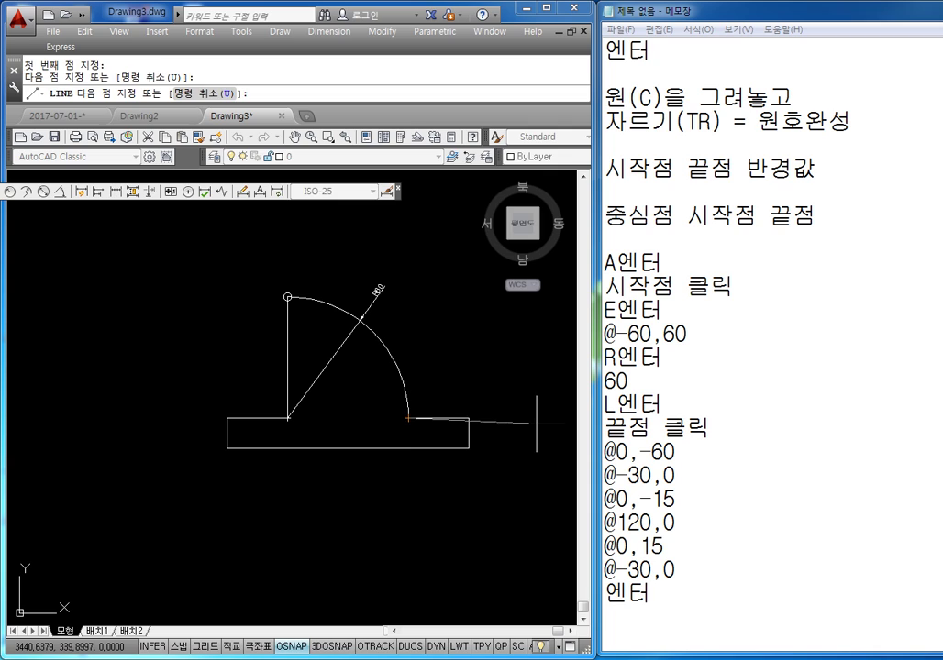
key(Escape)
key(Escape)
key(Escape)
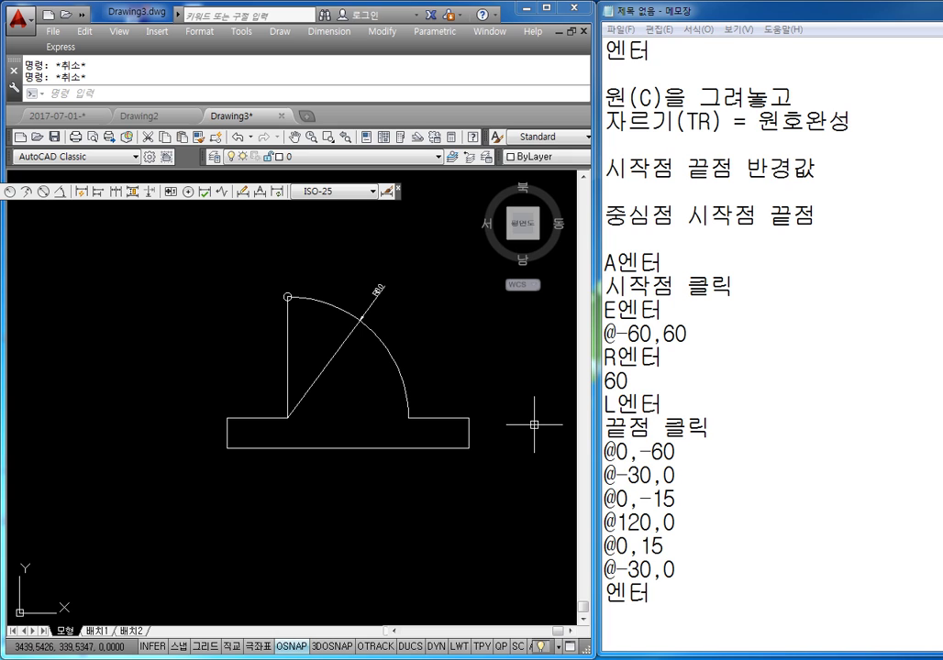
Step: Draw a line from the arc's lower end point to the foot of the vertical line, closing the base's upper edge
text(l)
key(Return)
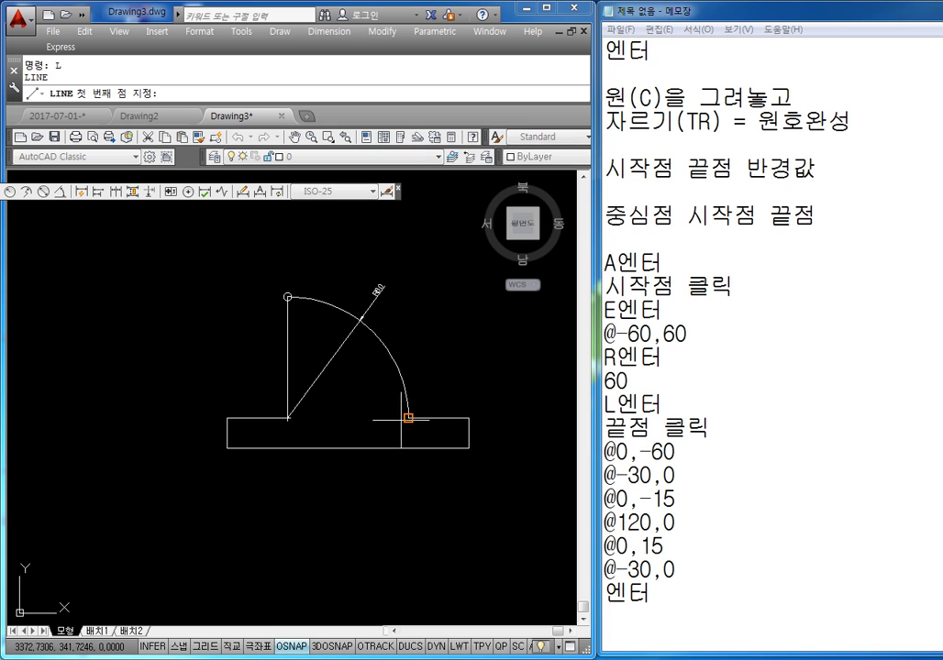
click(408, 418)
click(287, 418)
key(Escape)
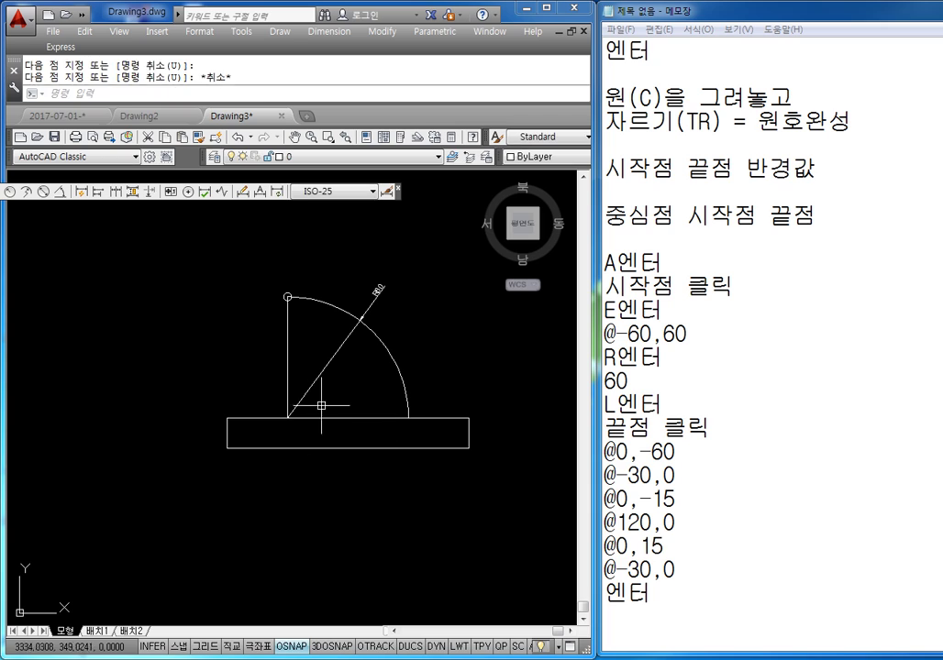
Step: Erase the three-quarter arc at the inner corner of the first shape, the one with the sloped edges
key(Escape)
key(Escape)
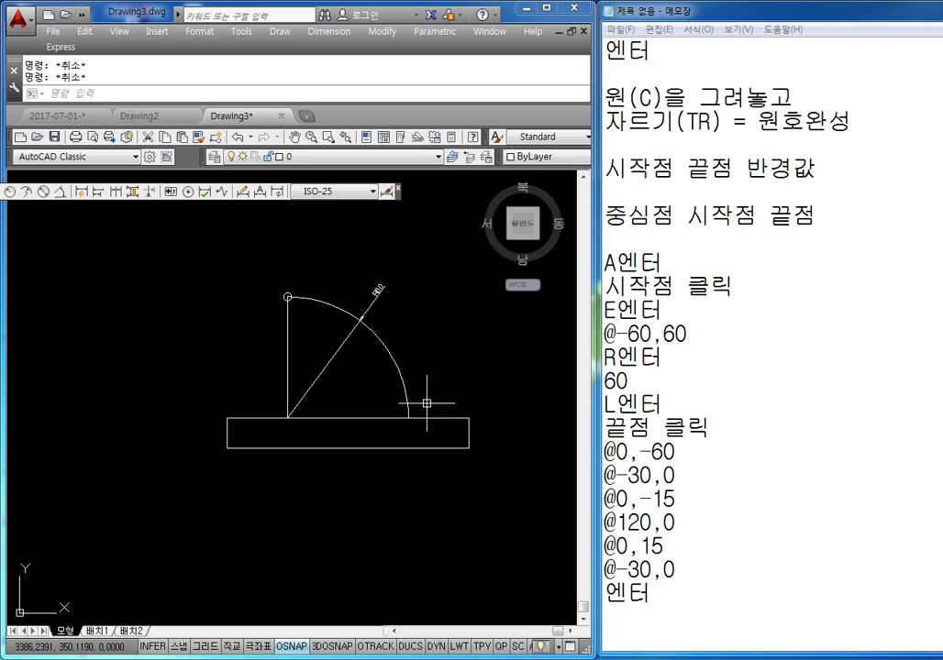
mouse_move(235, 298)
middle_down()
mouse_move(320, 381)
mouse_move(261, 348)
middle_up()
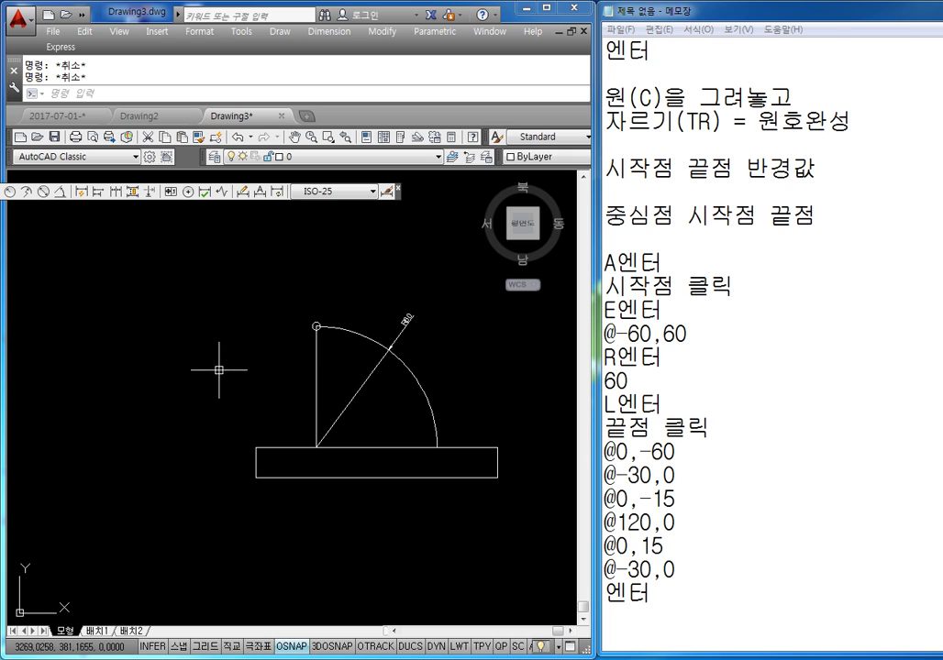
mouse_move(218, 370)
middle_down()
mouse_move(284, 368)
mouse_move(287, 420)
middle_up()
scroll(263, 378, up, 2)
scroll(257, 373, down, 5)
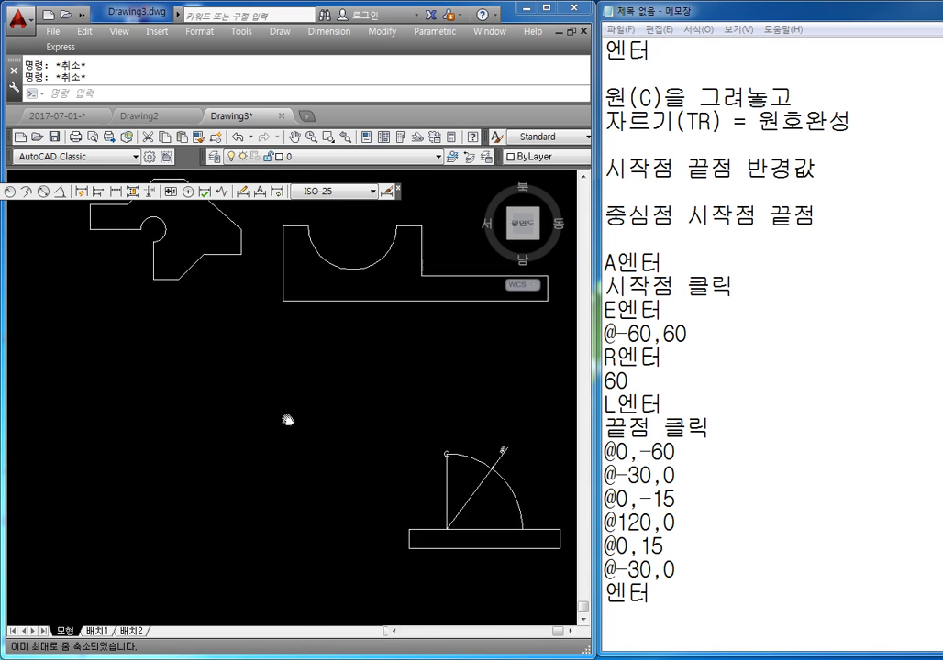
scroll(280, 379, up, 8)
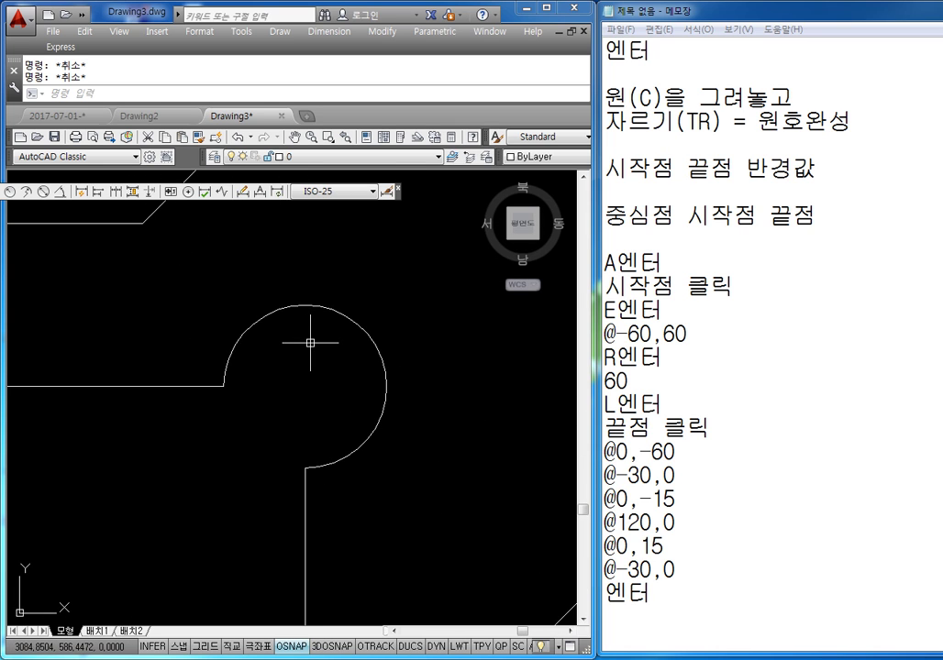
scroll(309, 342, down, 3)
middle_drag(312, 344, 324, 365)
click(337, 345)
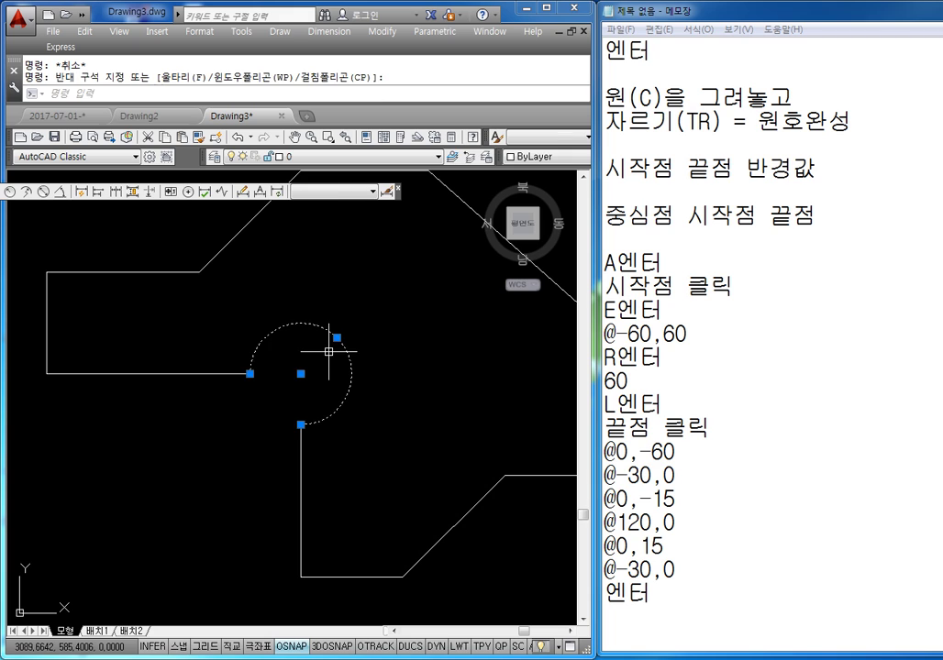
key(Delete)
scroll(339, 358, down, 3)
middle_drag(347, 362, 315, 360)
scroll(248, 316, up, 1)
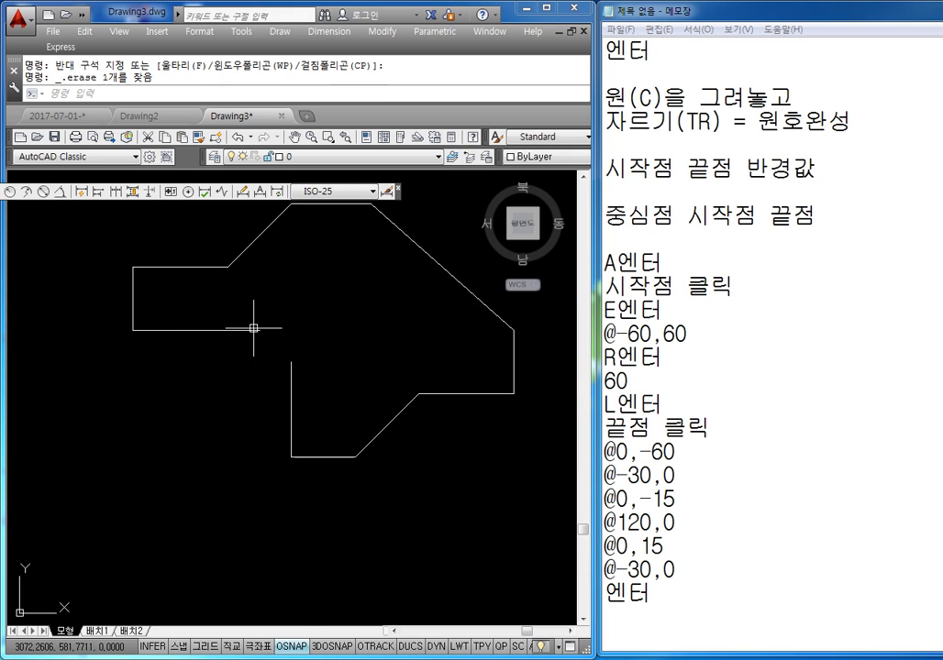
scroll(193, 320, up, 1)
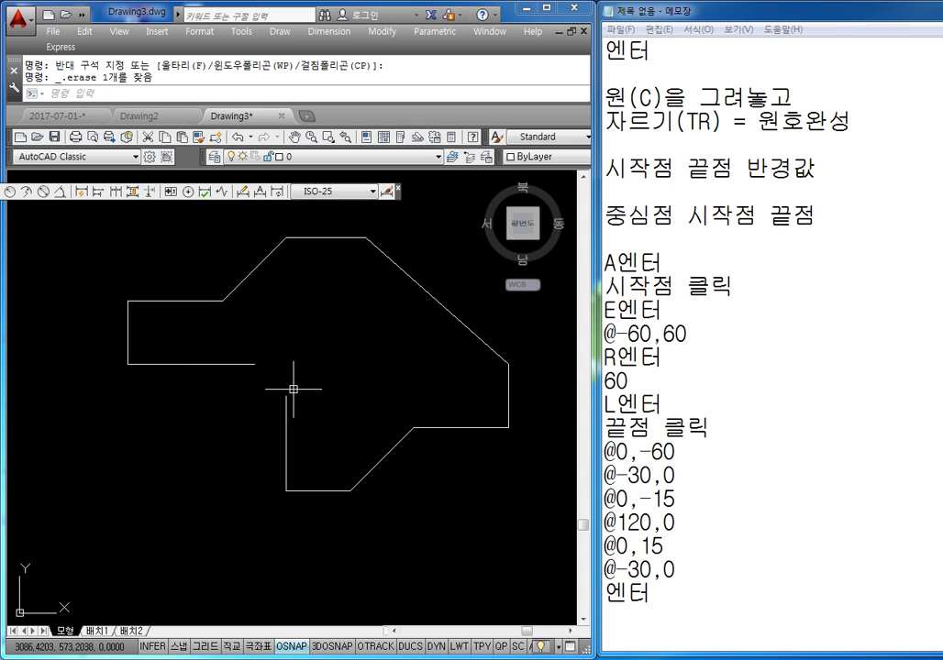
scroll(293, 387, up, 1)
scroll(294, 343, down, 1)
key(Escape)
key(Escape)
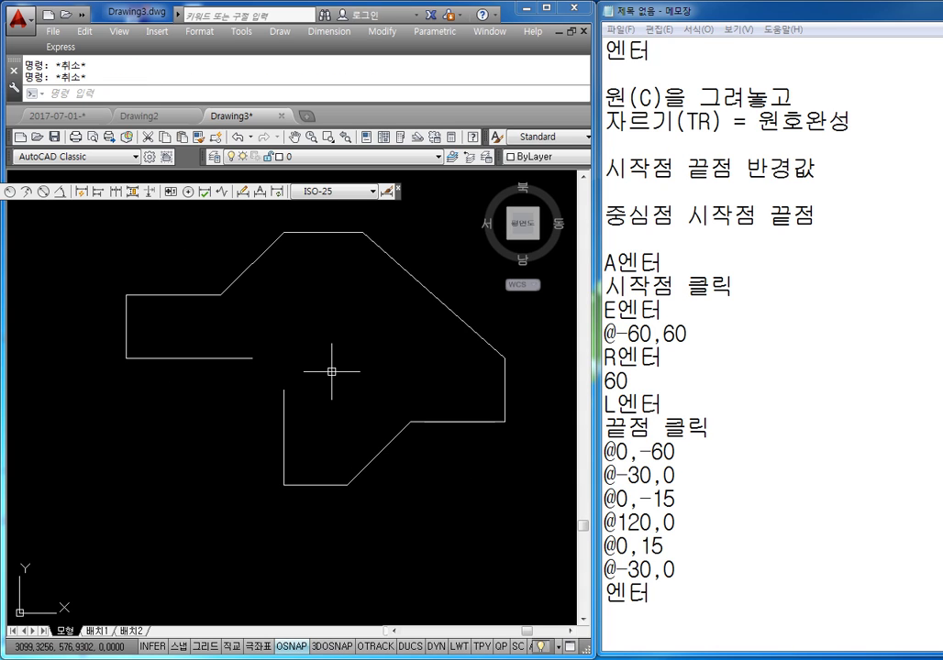
text(a)
key(Return)
text(c)
key(Return)
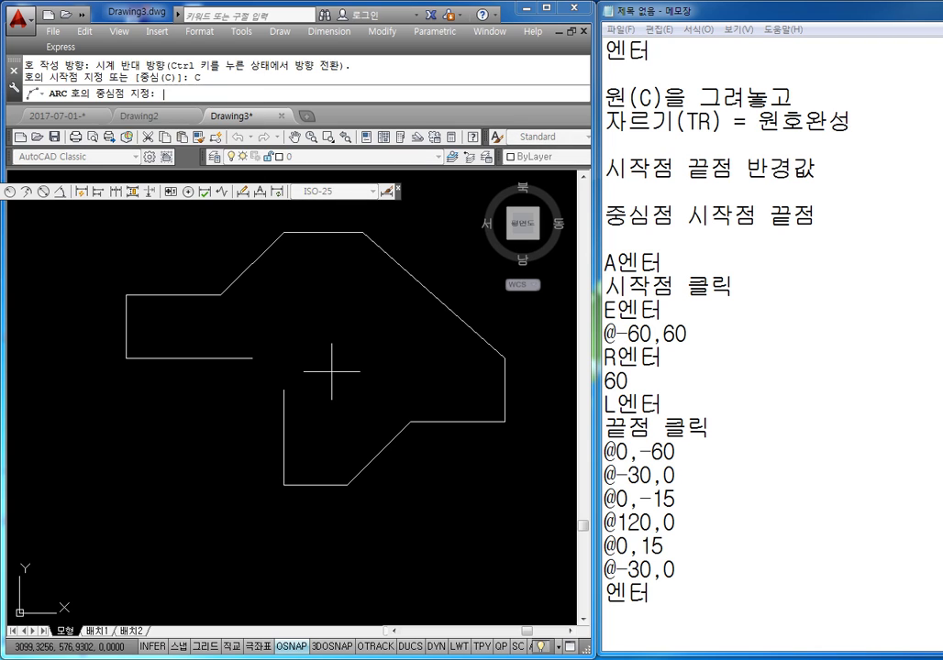
key(Escape)
key(Escape)
key(Escape)
Step: Draw an arc from the open vertical line's upper end to the open horizontal line's right end, using the Radius option with -10
text(a)
key(Return)
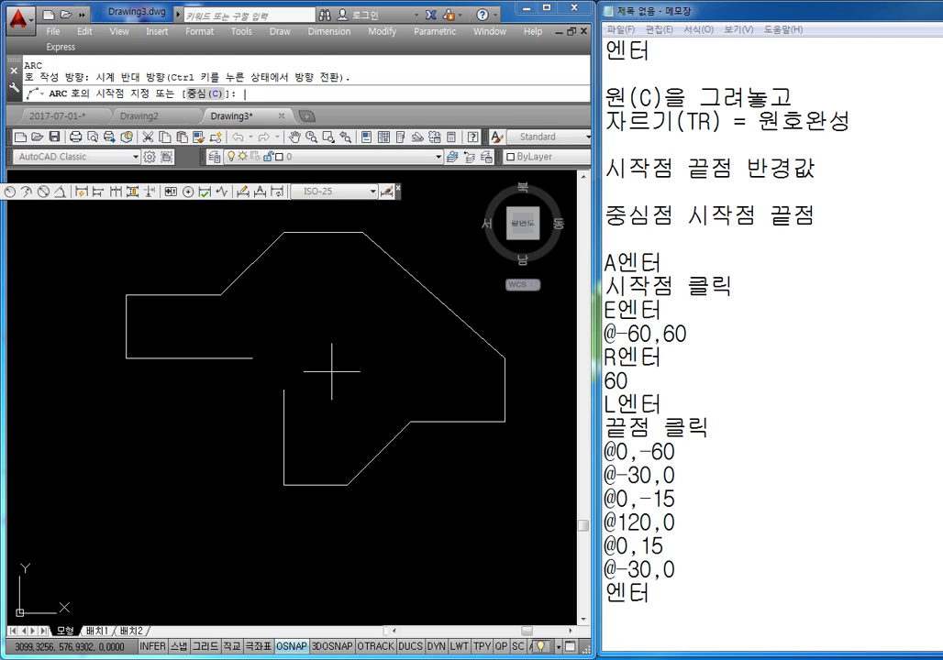
click(283, 390)
text(E)
key(Return)
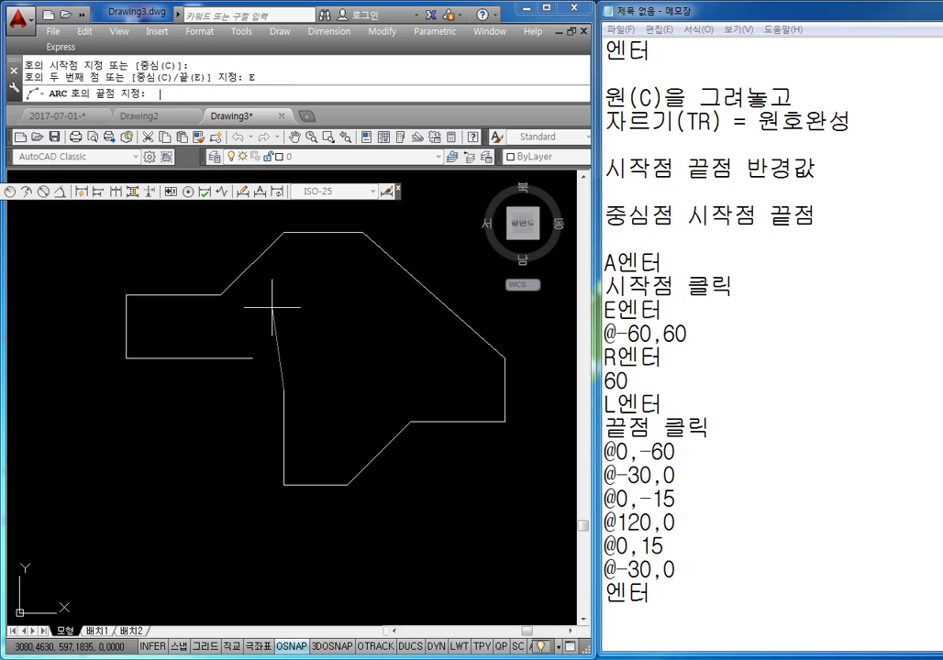
click(253, 358)
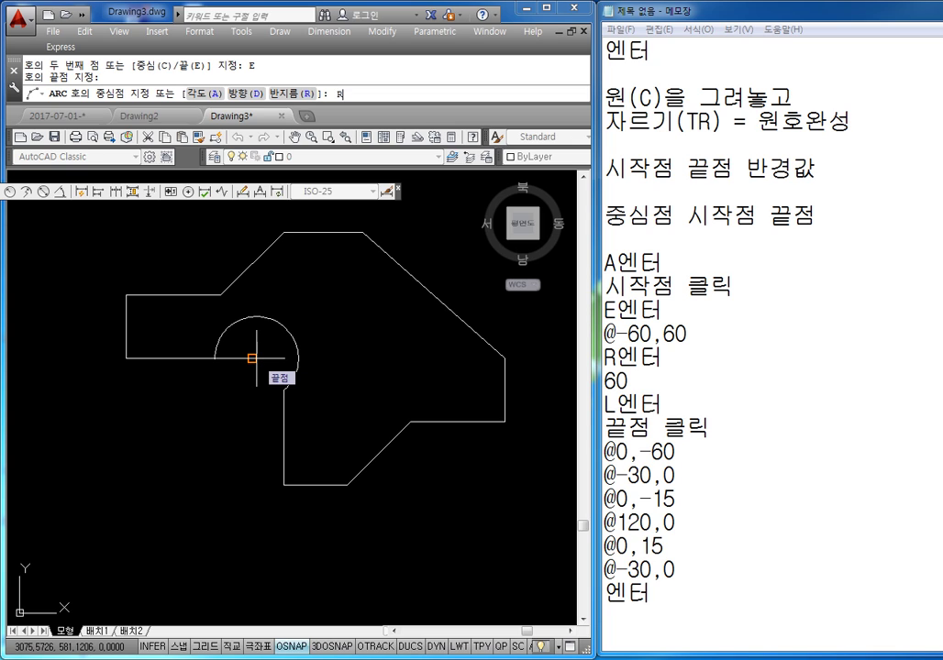
text(R)
key(Return)
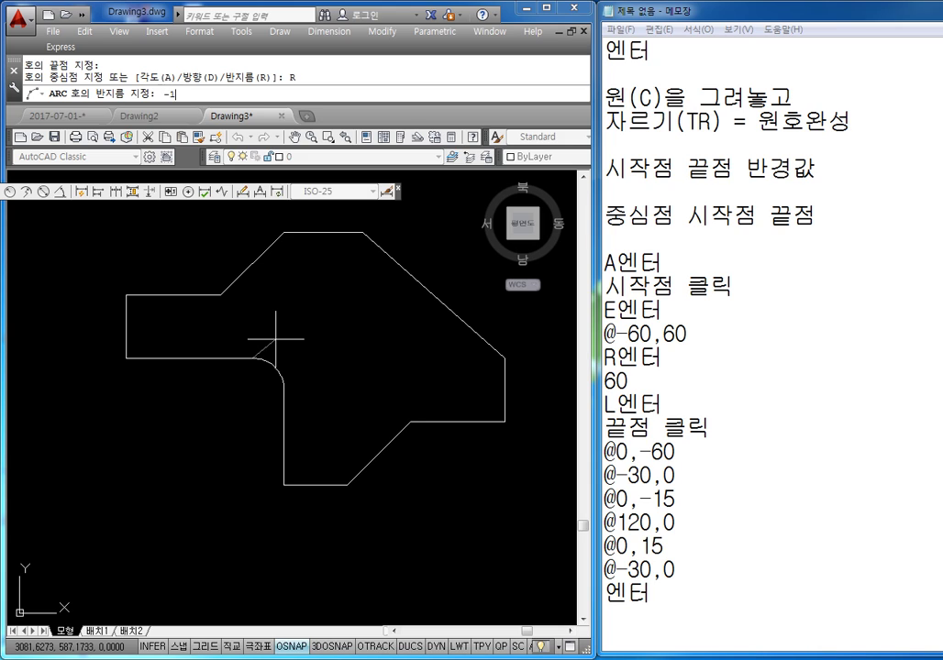
text(0)
key(Return)
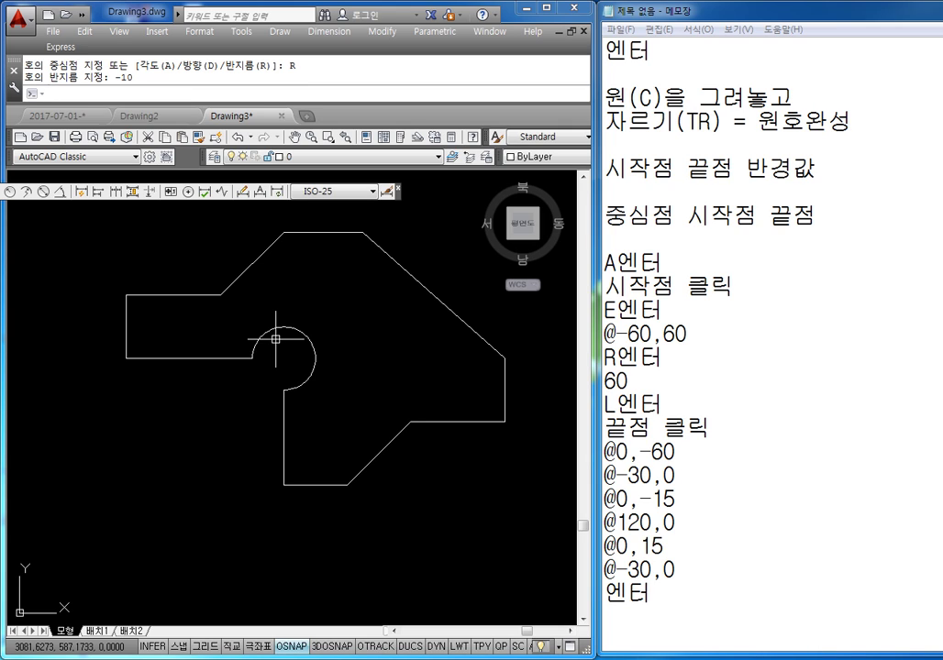
key(Escape)
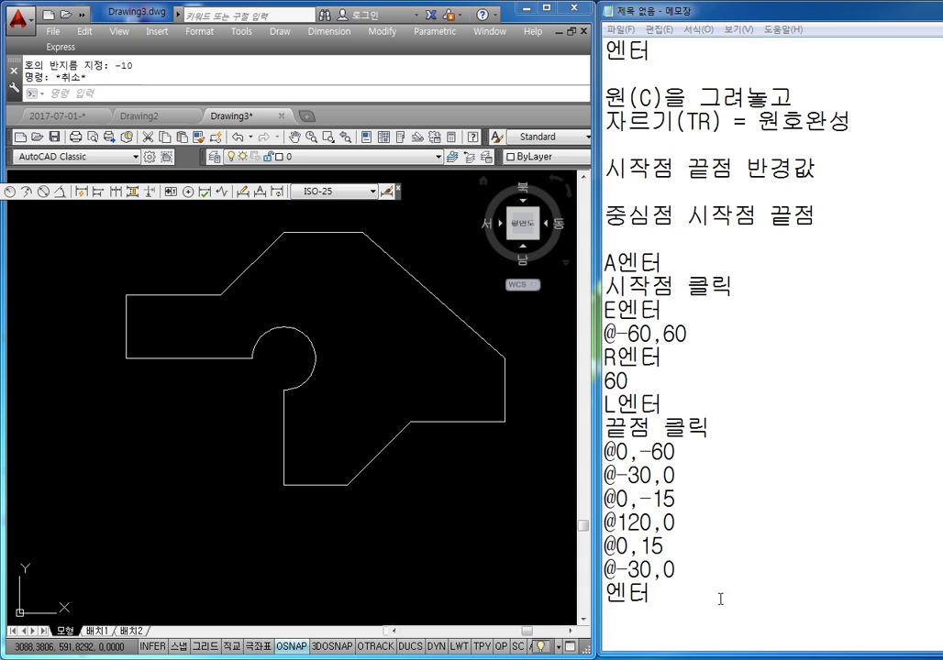
key(Escape)
Step: Switch to Notepad and add the lines "R+" and "R-" below the last note, separated by a blank line
click(675, 588)
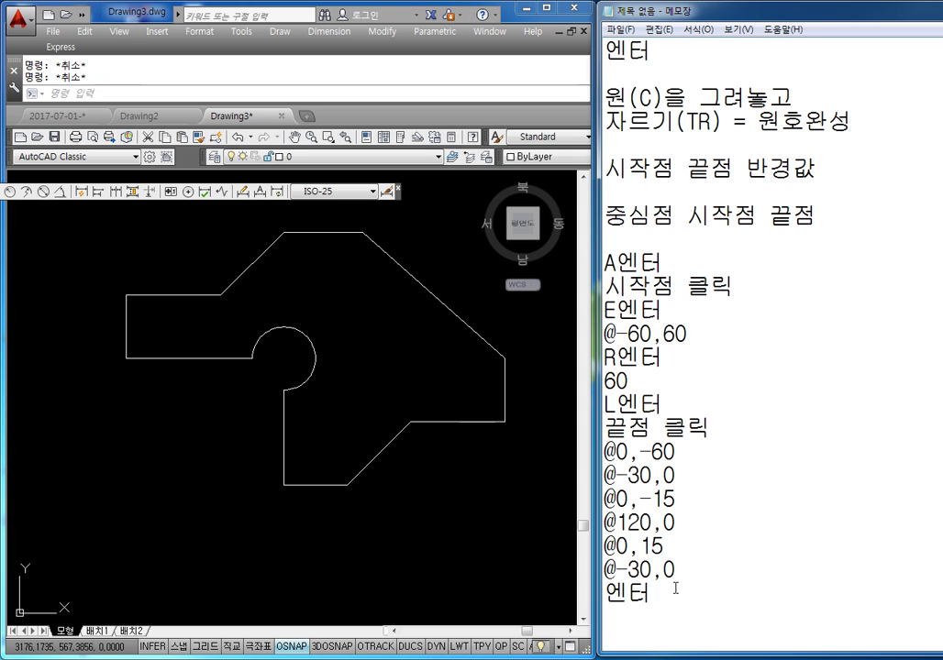
key(Return)
key(Return)
key(Return)
key(Return)
key(Return)
key(Return)
key(Return)
key(Return)
key(Return)
key(Return)
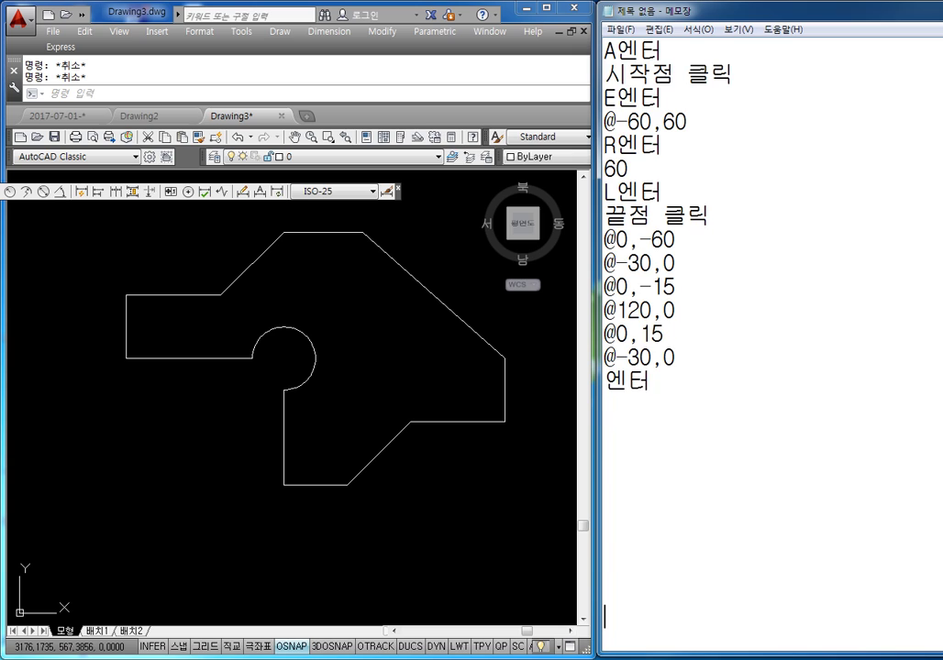
key(BackSpace)
key(BackSpace)
key(BackSpace)
key(BackSpace)
key(BackSpace)
key(BackSpace)
key(BackSpace)
key(BackSpace)
key(Return)
text(R+)
key(Return)
text(R-)
key(Up)
key(Return)
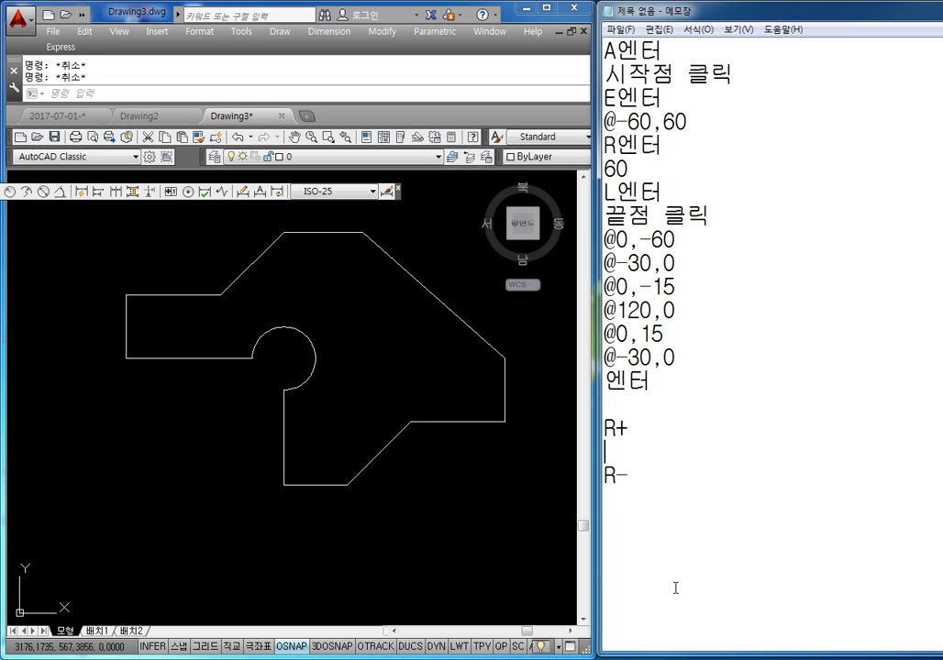
Step: Complete the R+ line so that it reads "R+ 180도미만"
key(Up)
text(180동)
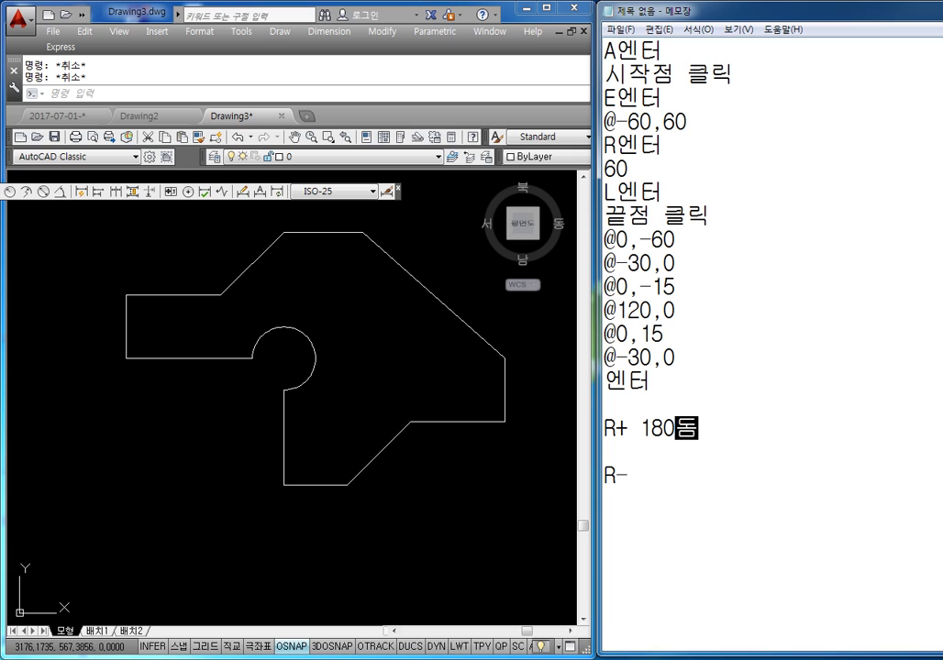
key(BackSpace)
text(민)
key(BackSpace)
key(BackSpace)
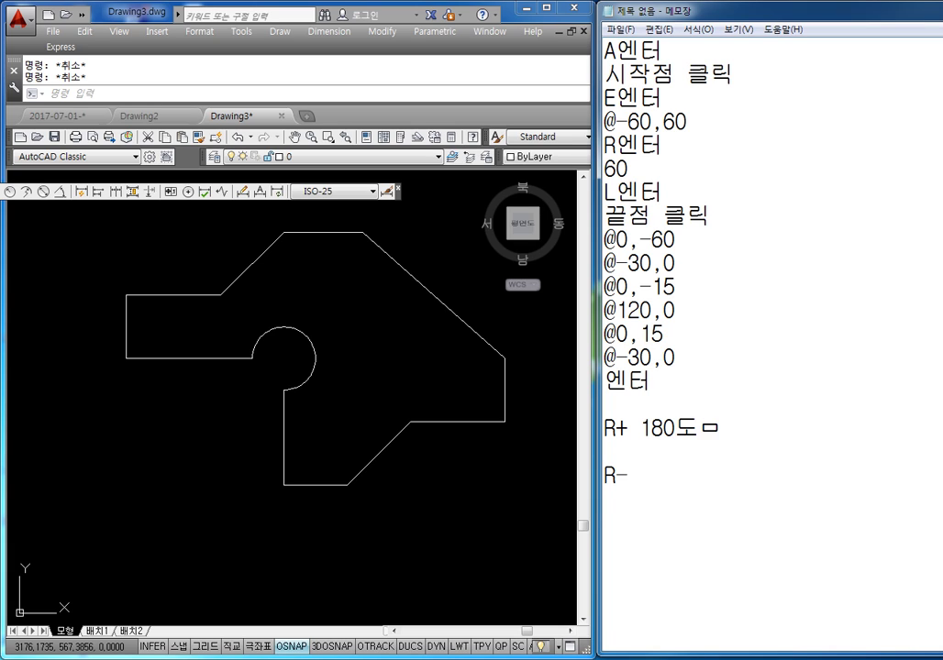
text(미만)
key(Return)
Step: Complete the R- line so that it reads "R- 180도이상" and add blank lines below it
key(Down)
key(End)
text(18)
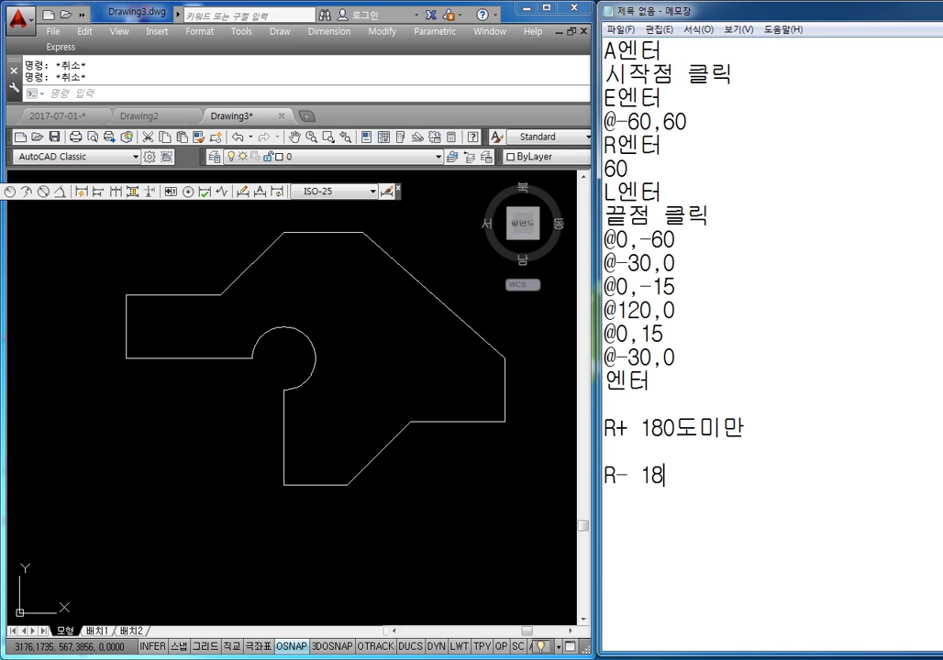
text(0도이사ㅇ)
key(Return)
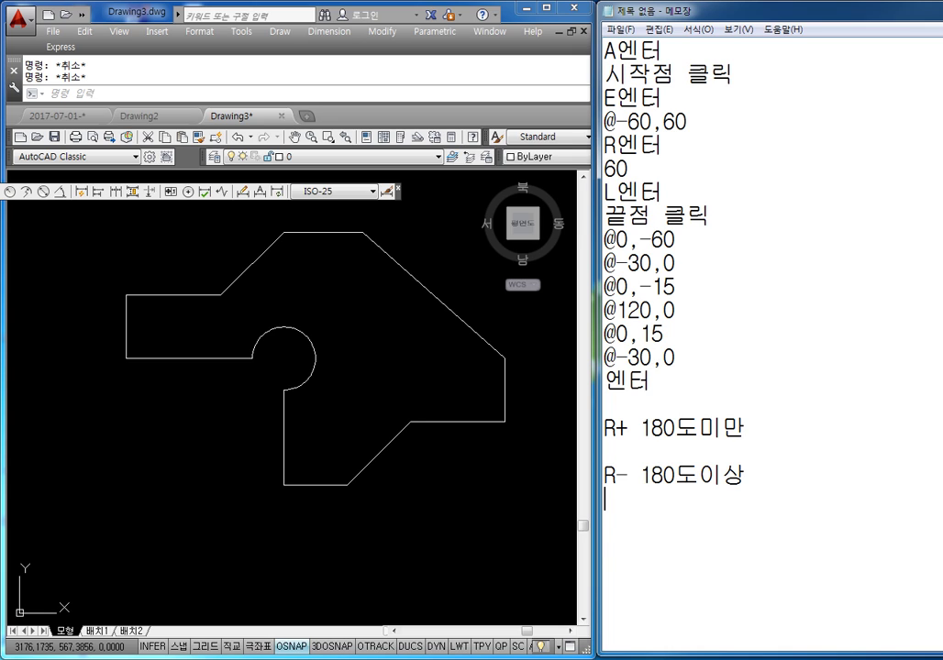
key(Return)
Step: Replace the radius value below the "R엔터" note with -10
key(Up)
key(Up)
key(Up)
key(Up)
key(Up)
key(Up)
key(Up)
key(Up)
key(Up)
key(Up)
key(Up)
key(Up)
key(Up)
key(Up)
key(Up)
key(End)
key(BackSpace)
key(BackSpace)
text(-10)
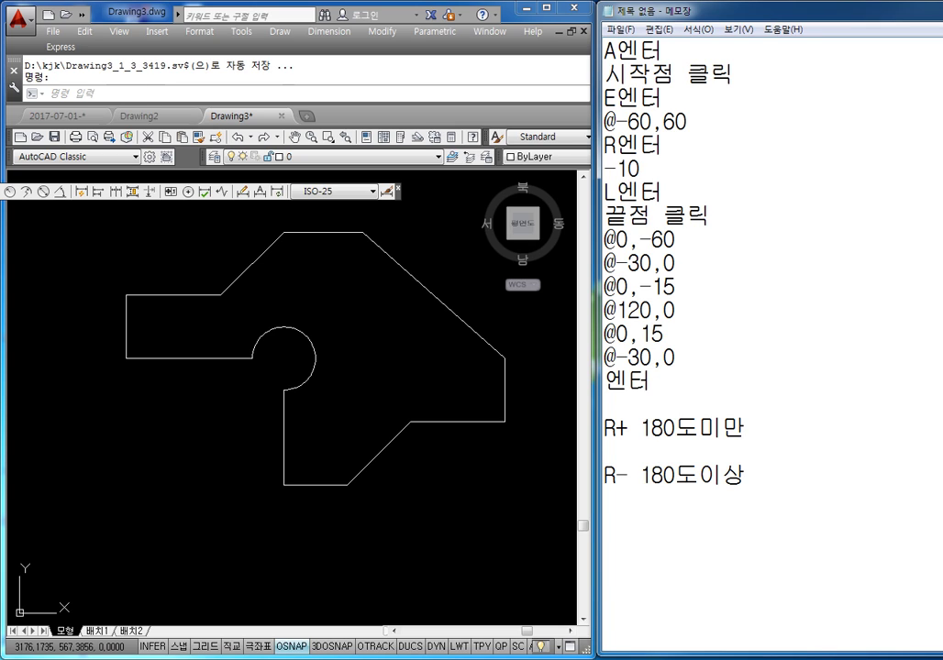
key(Down)
key(Down)
key(Down)
key(Down)
key(Down)
key(Down)
key(Down)
key(Down)
key(Down)
key(Down)
key(Down)
key(Down)
key(Down)
key(Down)
key(Down)
key(Down)
key(Down)
key(Down)
key(Down)
key(Down)
key(Down)
key(Down)
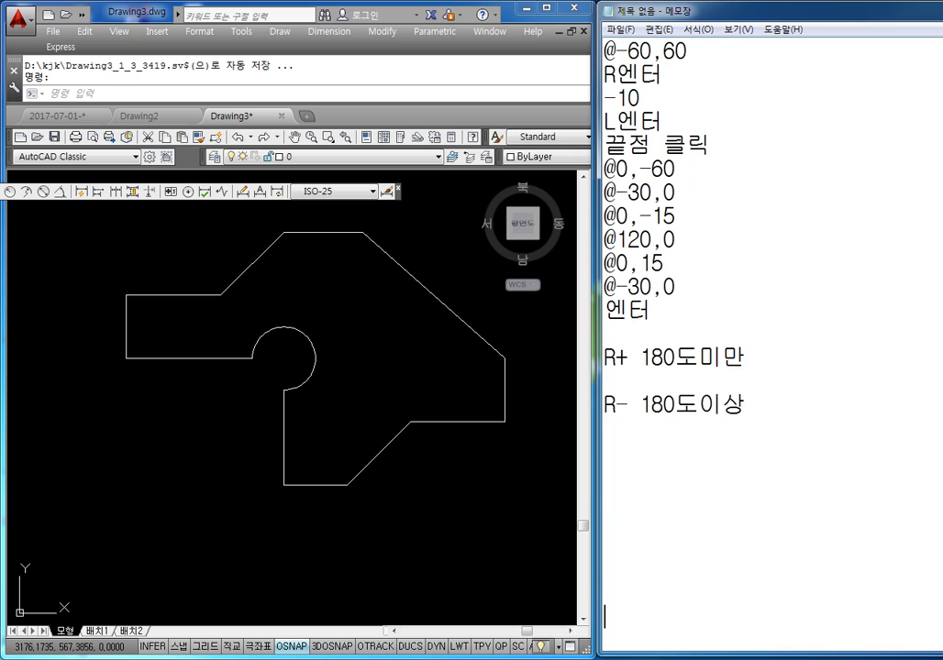
key(Down)
key(Up)
key(Up)
key(Up)
key(Up)
key(Up)
key(Up)
key(Up)
key(Up)
key(Up)
key(Up)
key(Up)
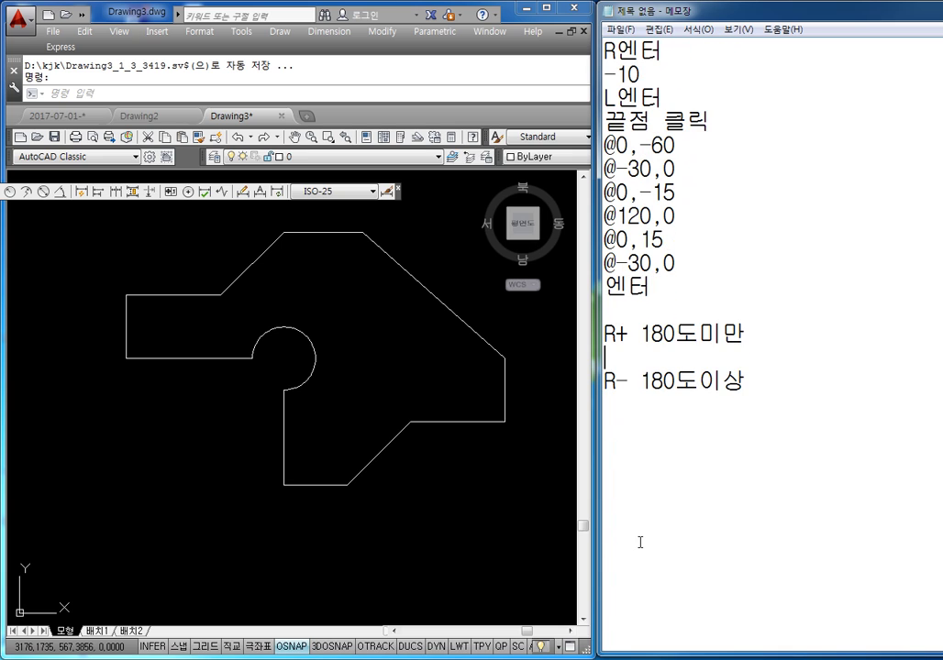
key(Down)
key(Down)
key(Down)
key(Down)
key(Down)
key(Down)
key(Down)
key(Down)
key(Down)
key(Down)
key(Down)
key(Down)
key(Down)
key(Down)
key(Down)
key(Down)
key(Down)
key(Down)
key(Down)
key(Up)
key(Up)
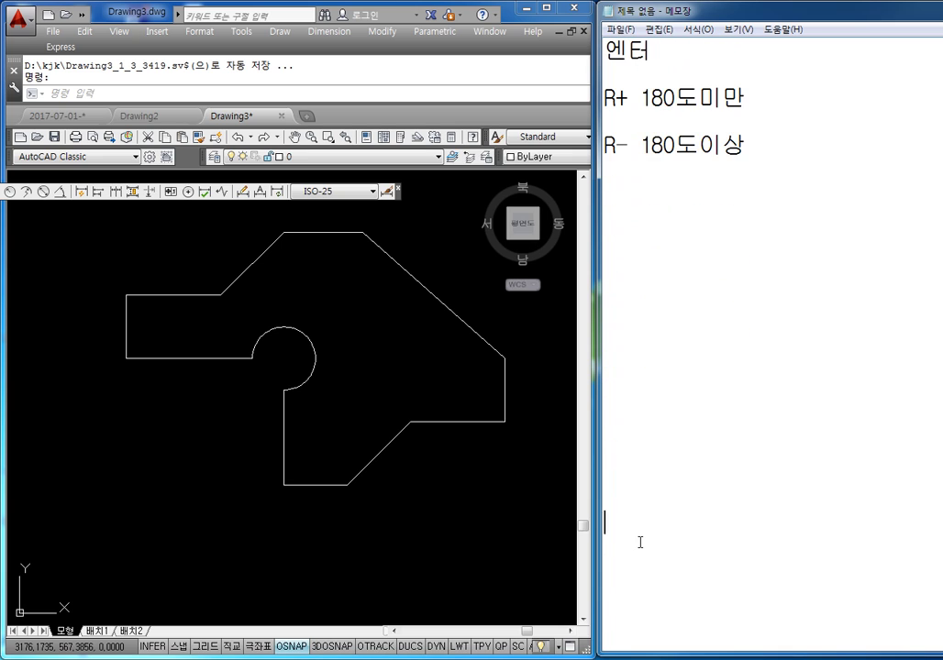
Step: Add the heading "원호그리기(ARC)" in Notepad, two blank lines below the "R- 180도이상" note
key(Up)
key(Up)
key(Up)
key(Up)
key(Up)
key(Up)
key(Up)
key(Up)
key(Up)
key(Up)
key(Up)
key(Up)
key(Up)
text(원호ㄱ)
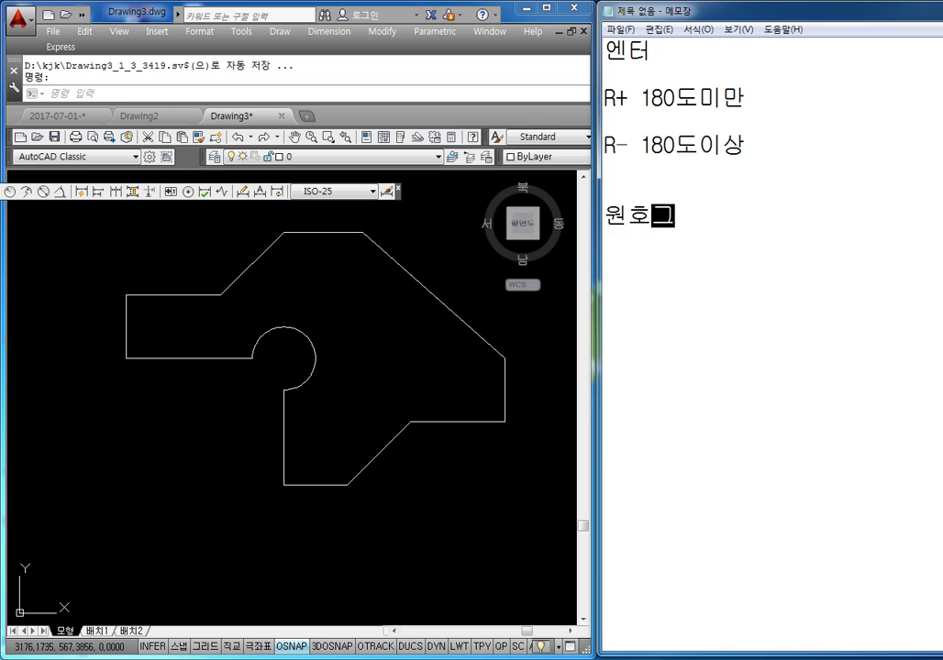
text(그리기(ㅁㄱ)
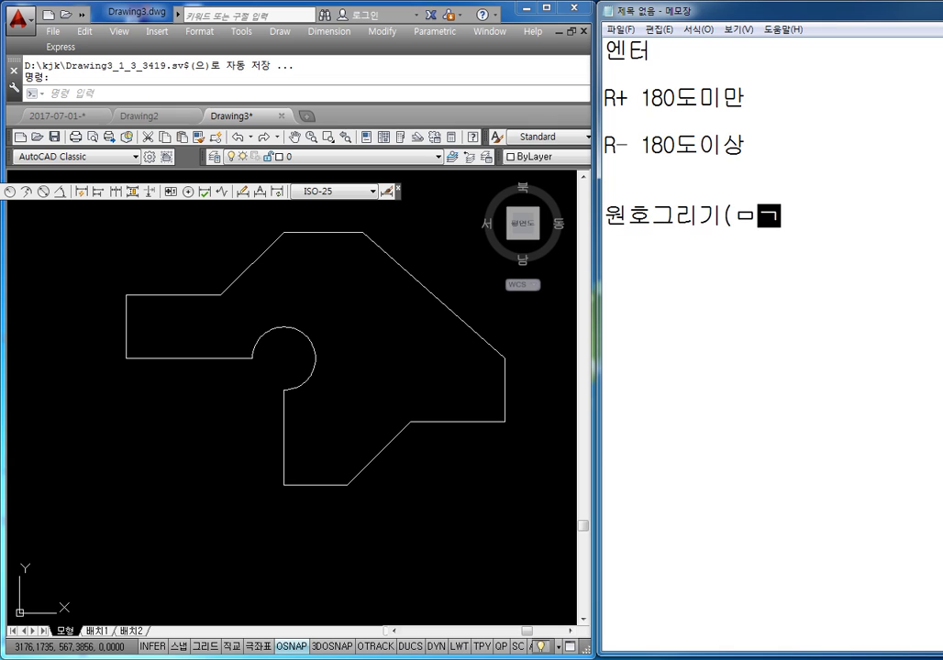
key(BackSpace)
key(BackSpace)
text(ARC))
key(Return)
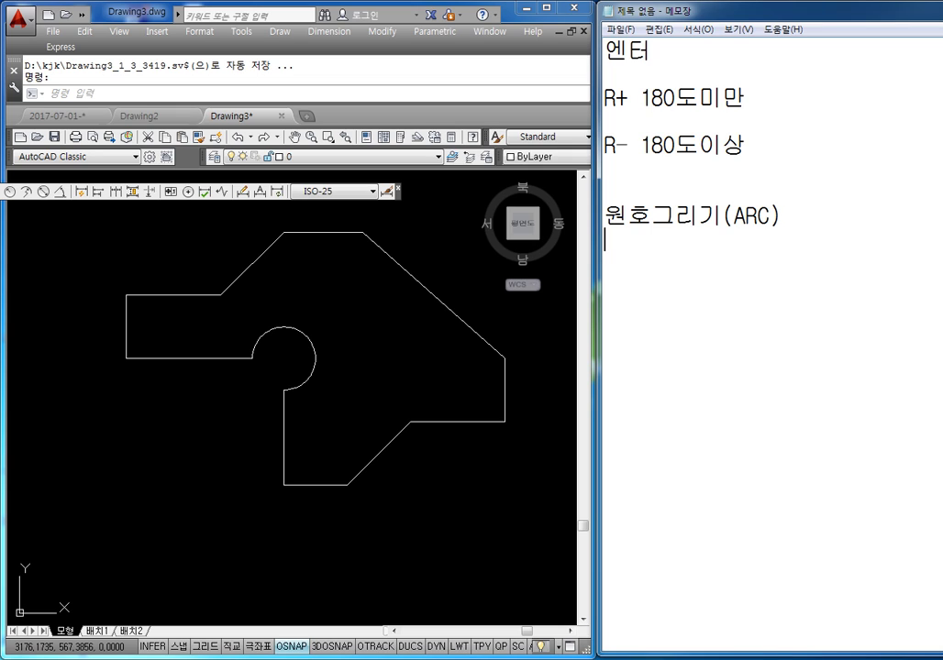
Step: Write the line "시작점 클릭(반시계방향)" under the ARC heading
text(시작)
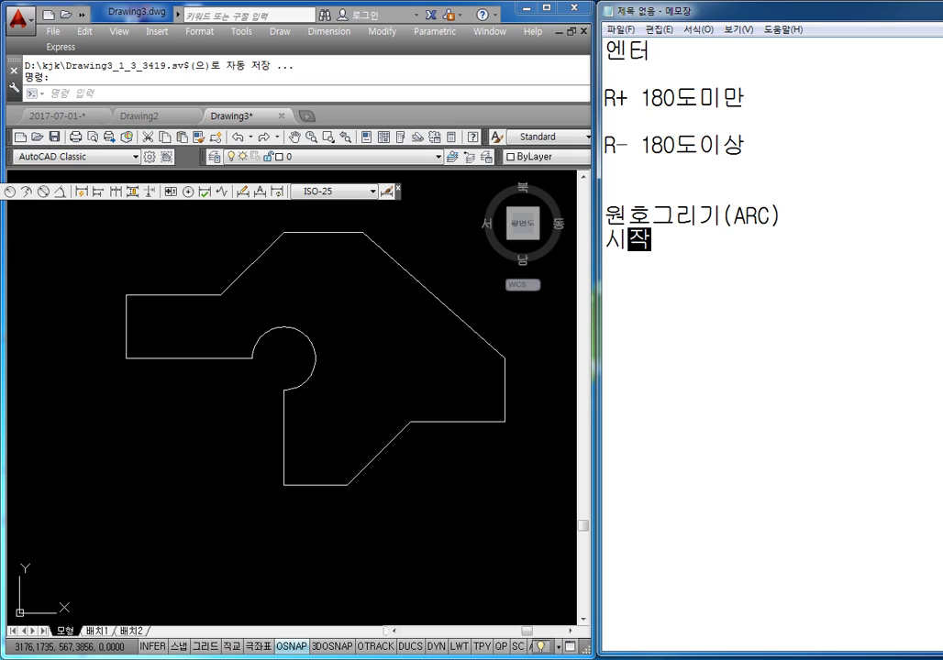
text(점 클릭)
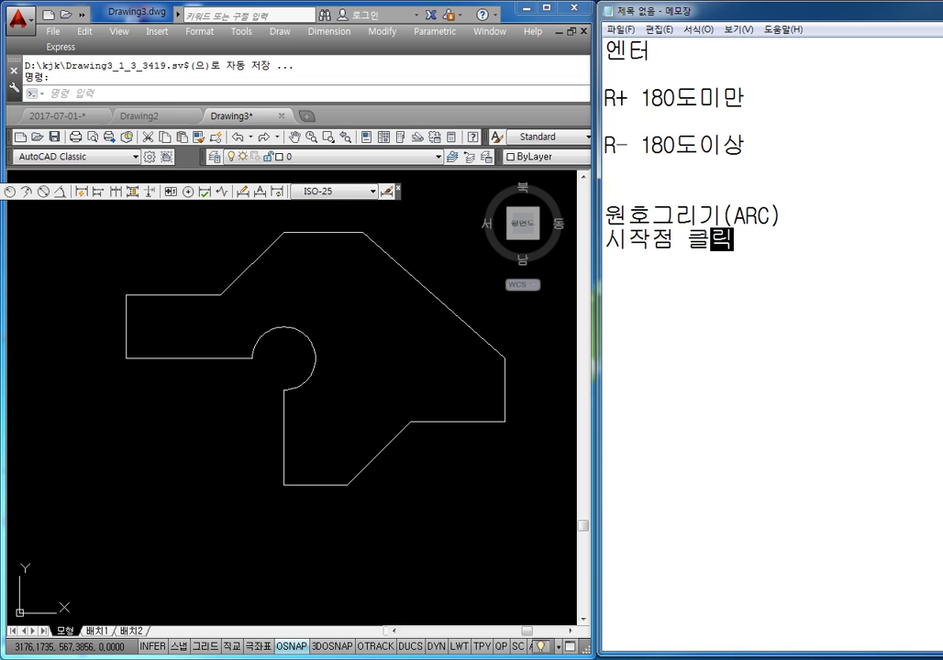
text((반시계방)
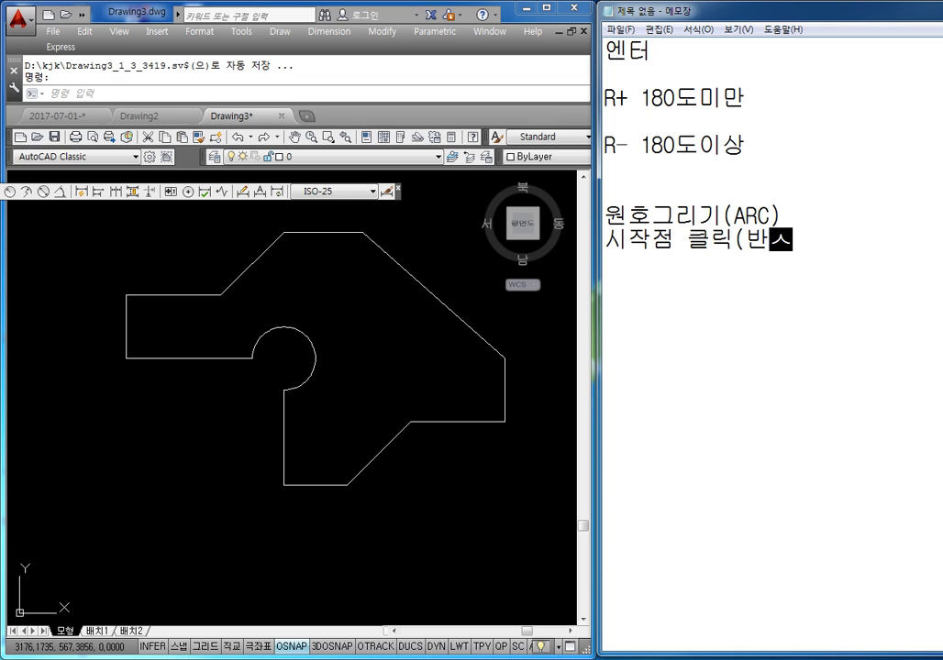
text(향))
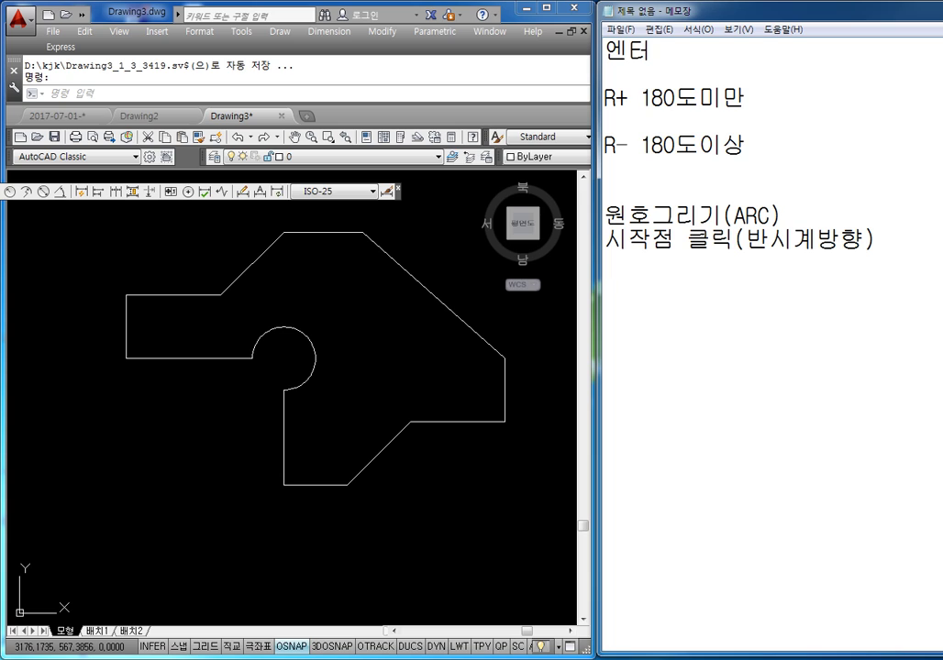
key(Return)
Step: Write the position note "위치는 @0,-10 참고사항)" on the line below the start-point note
text(위치는)
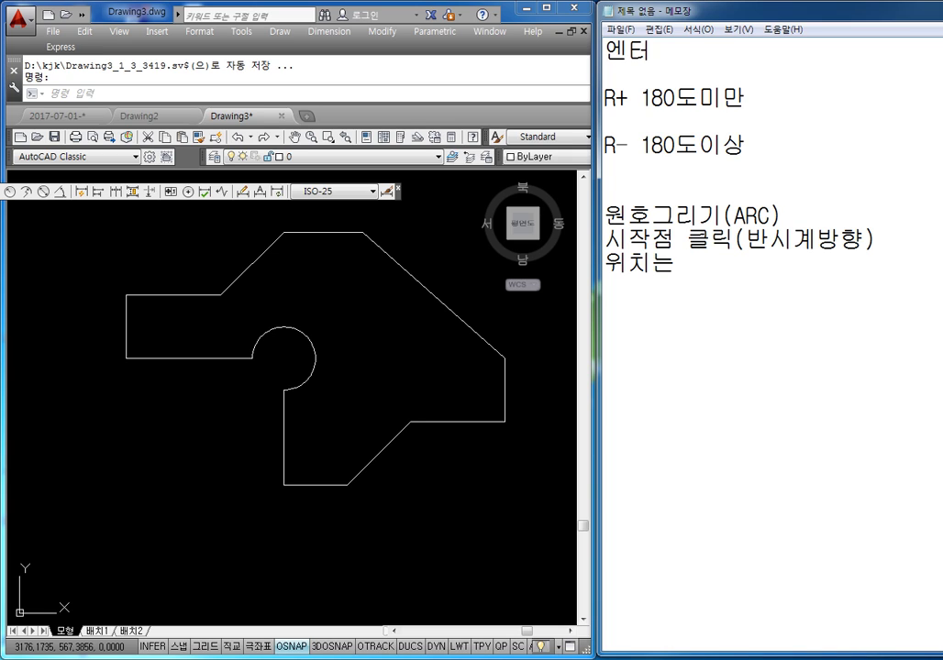
text(@0,-10 위치)
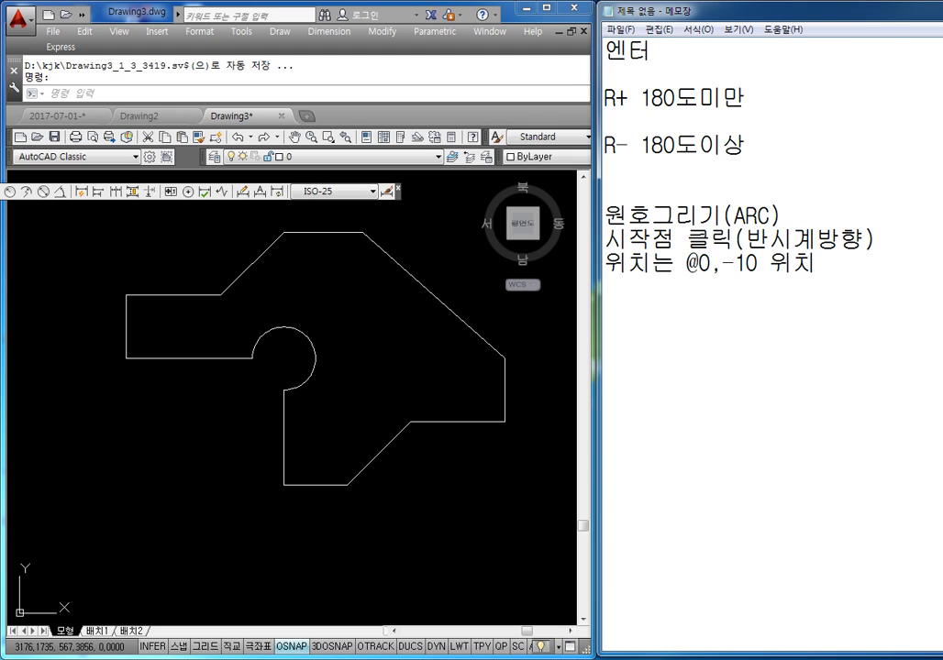
key(Return)
key(BackSpace)
key(BackSpace)
key(BackSpace)
key(BackSpace)
text(참고사하)
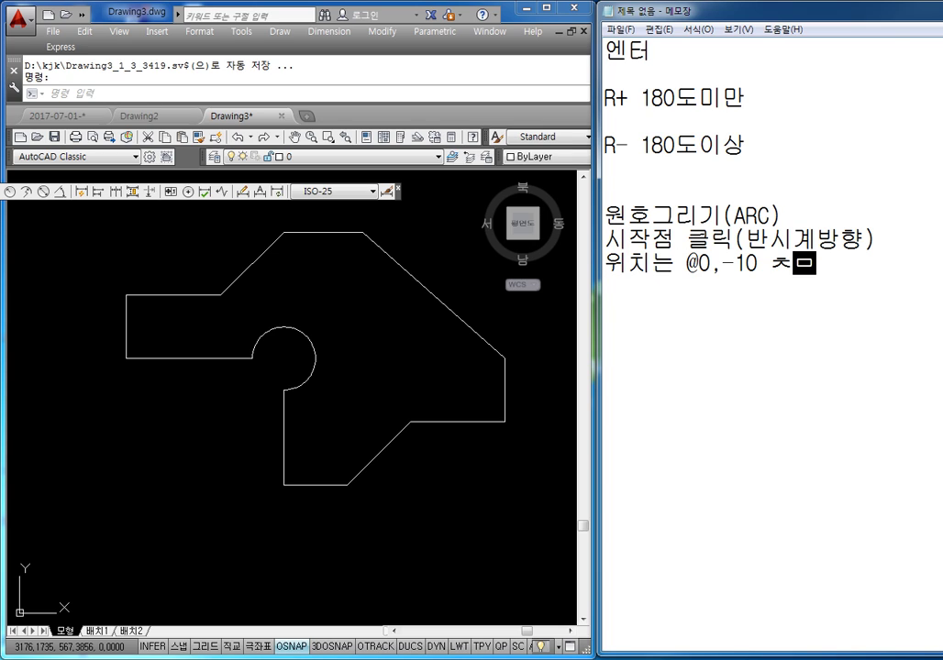
text(ㅇ))
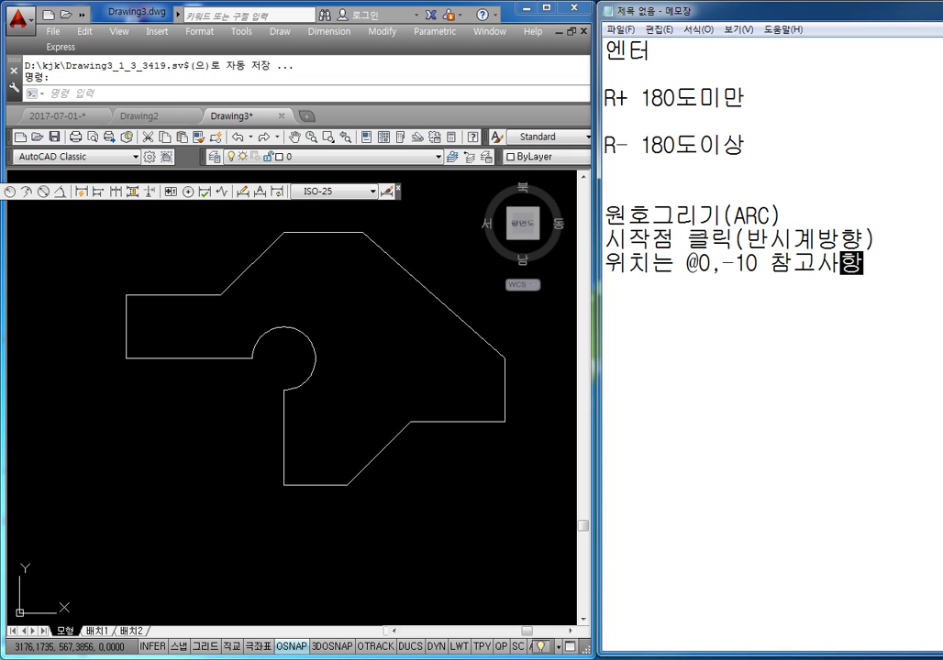
Step: Insert an opening parenthesis before the position note so that it reads "(위치는 @0,-10 참고사항)"
click(603, 263)
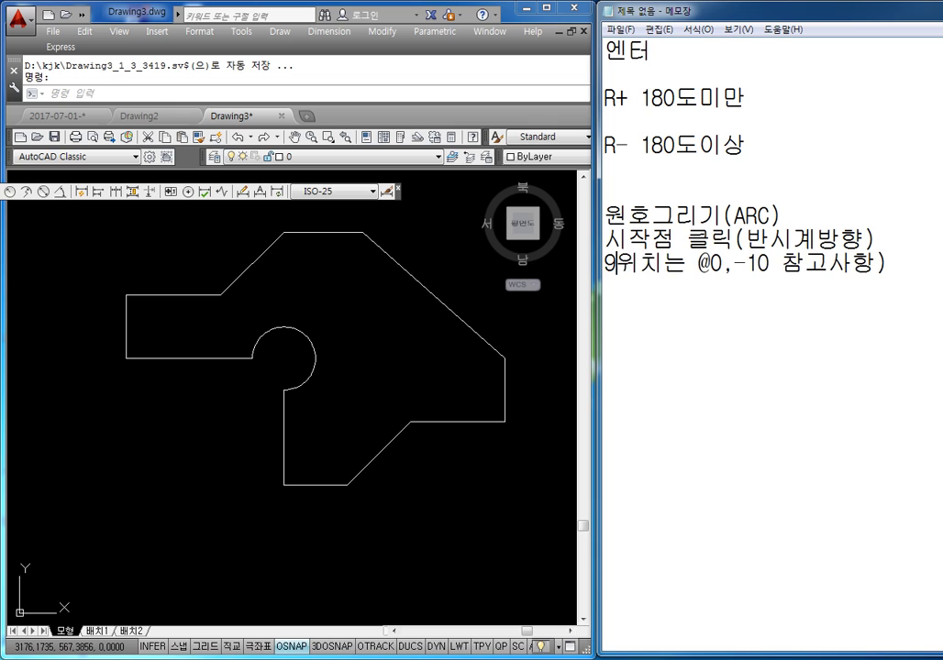
key(Delete)
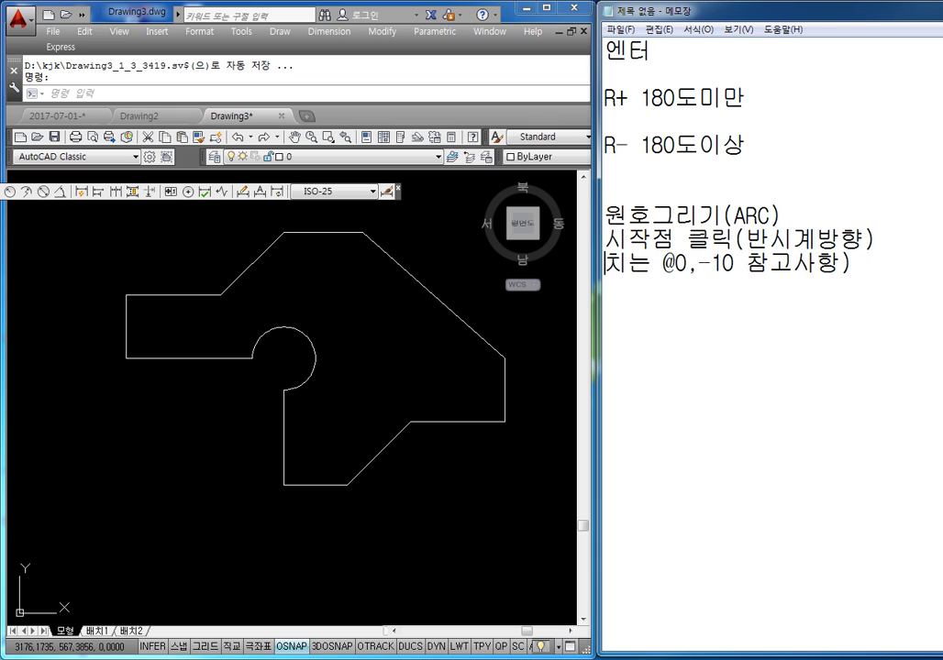
text(위)
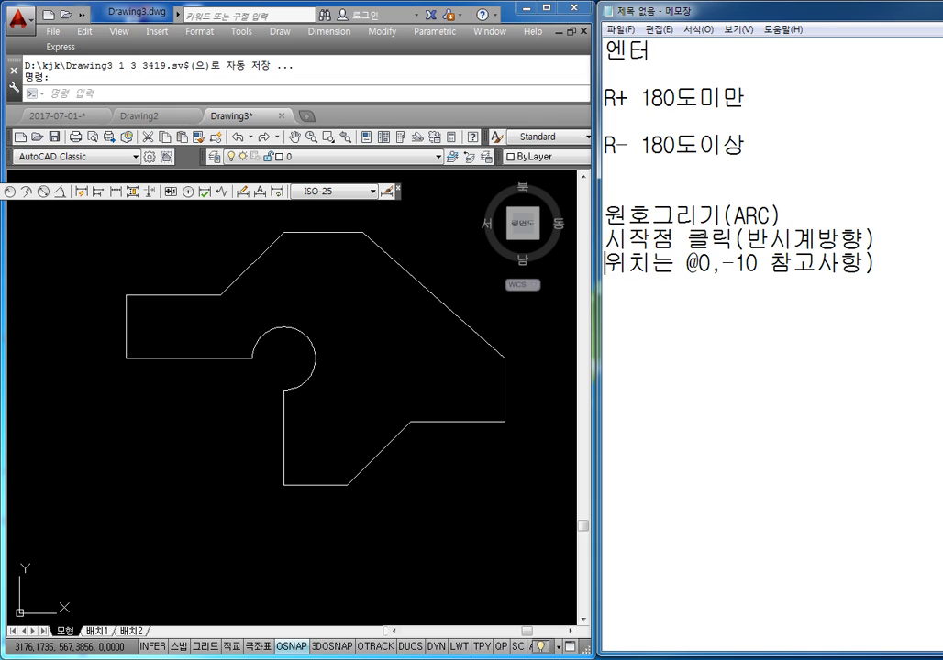
text(()
key(ctrl+Right)
key(ctrl+Right)
key(ctrl+Right)
key(ctrl+Right)
key(ctrl+Right)
key(ctrl+Right)
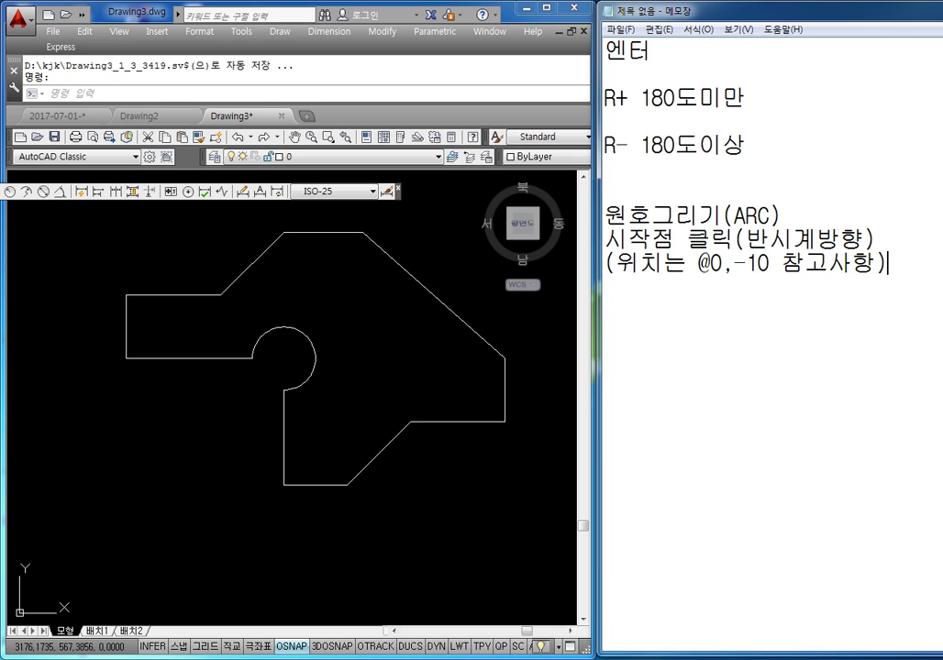
Step: Begin a line with "E" below the position note and insert the line "A엔터" directly under the ARC heading
key(Return)
text(티)
key(Up)
key(Up)
key(End)
key(Return)
text(A엔터)
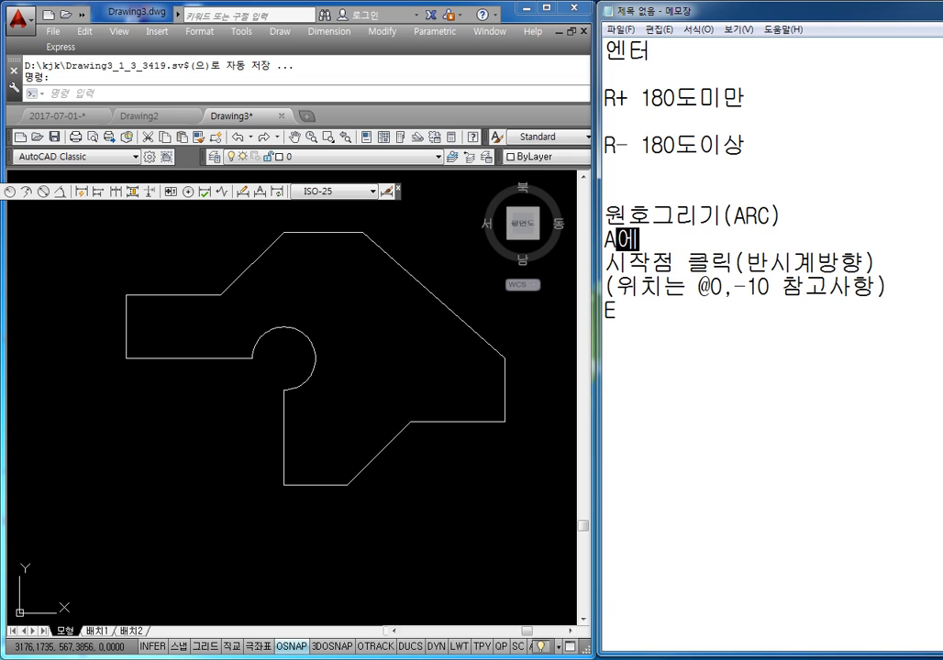
Step: Complete the E line so that it reads "E엔터" and add the line "끝점 클릭" below it
key(Down)
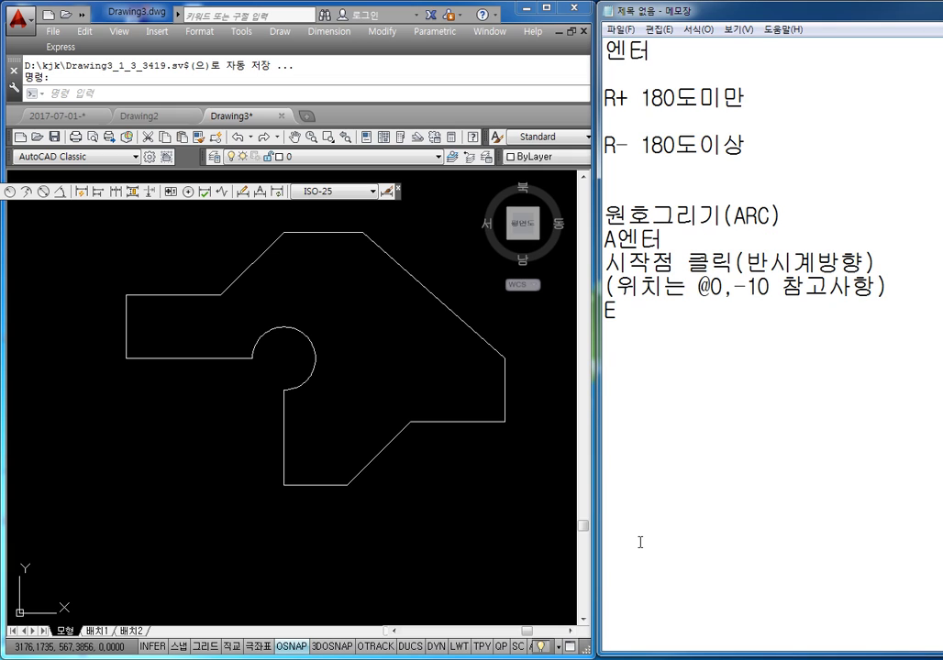
text(엔터)
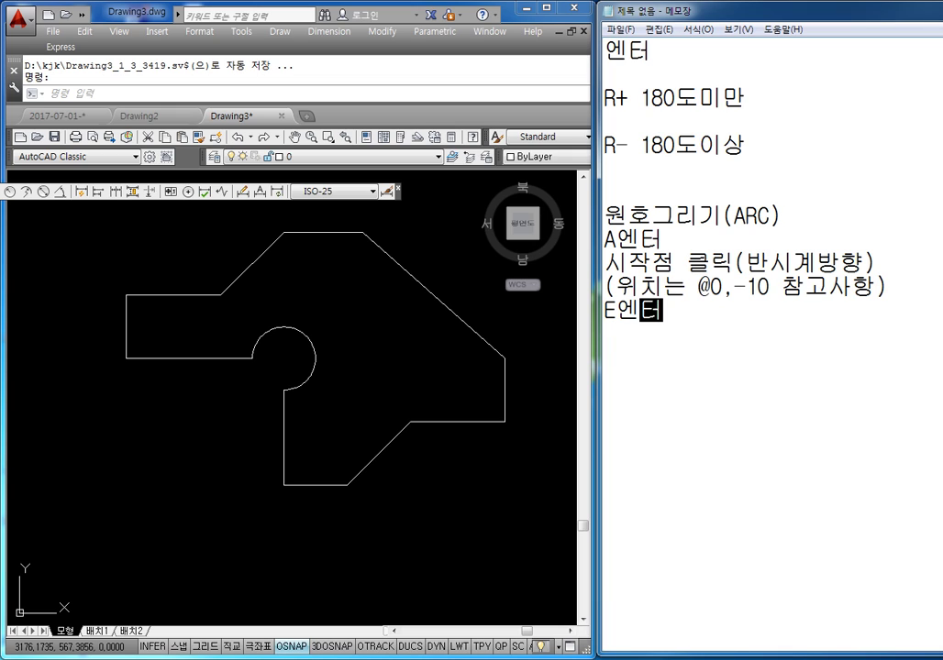
key(Return)
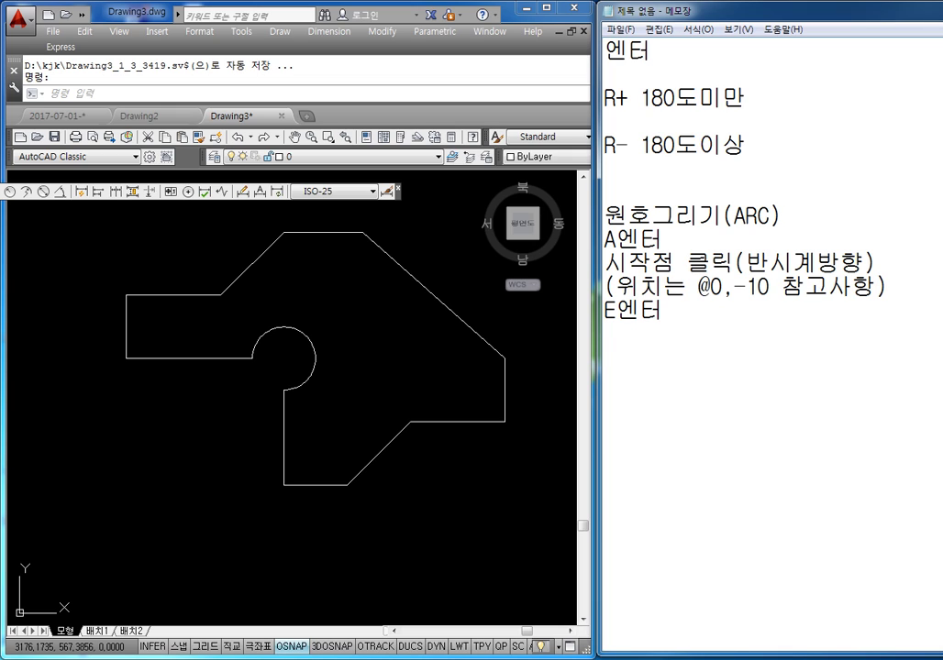
text(끝점 클)
text(릭)
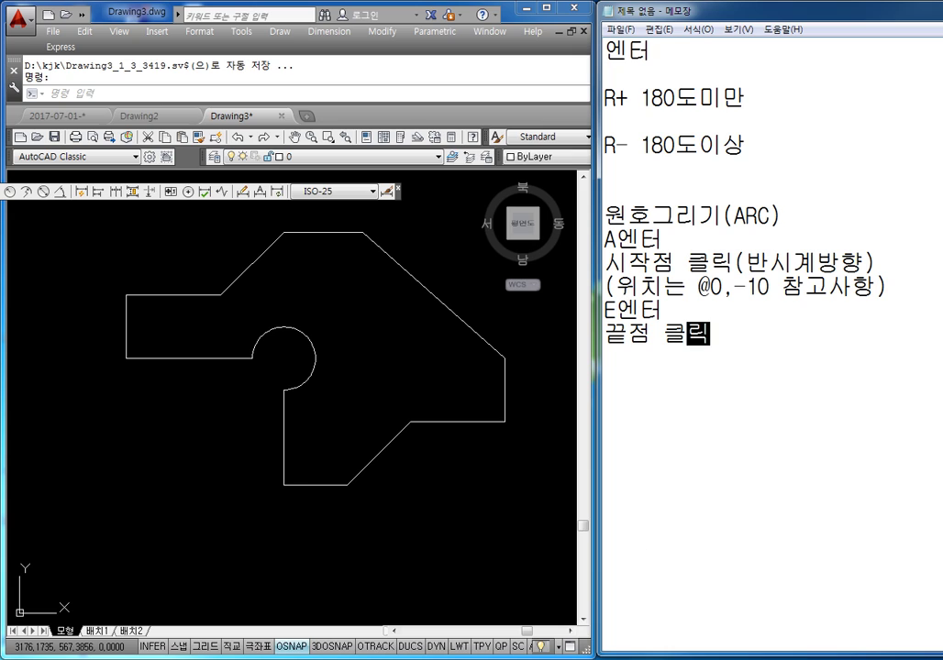
key(Return)
Step: Add the lines "R 엔터" and "-10 입력" below the endpoint note
text(RDPSX)
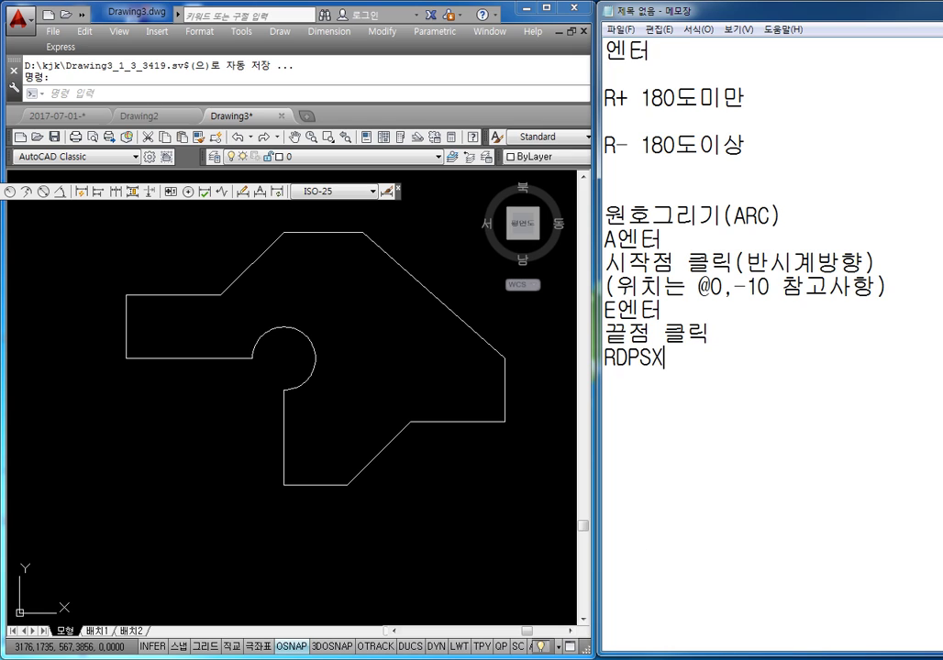
key(BackSpace)
key(BackSpace)
key(BackSpace)
key(BackSpace)
text(DPS)
key(BackSpace)
key(BackSpace)
key(BackSpace)
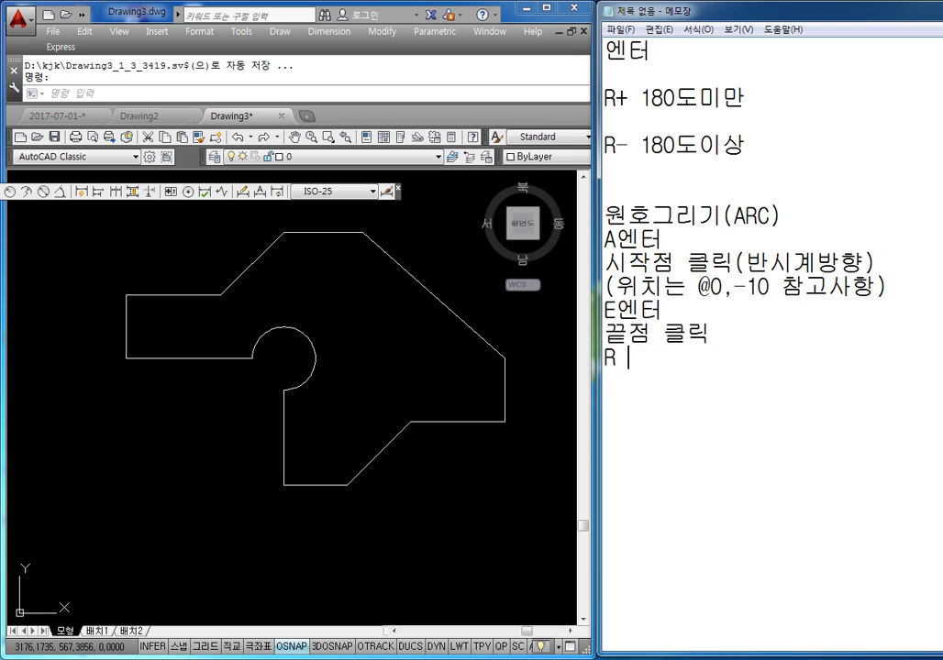
text(엔터)
key(Return)
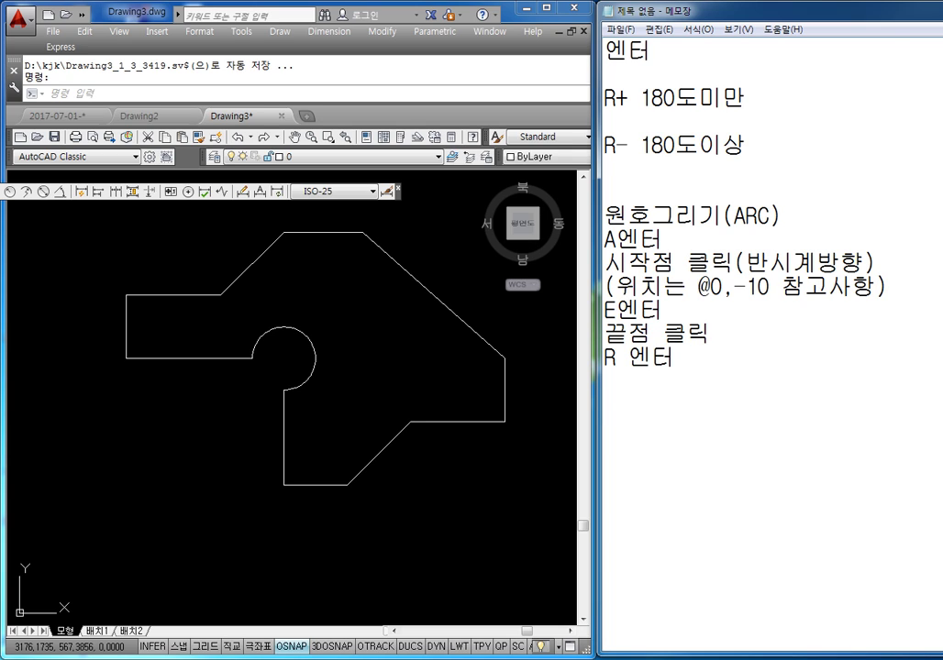
text(-10 입력)
key(Return)
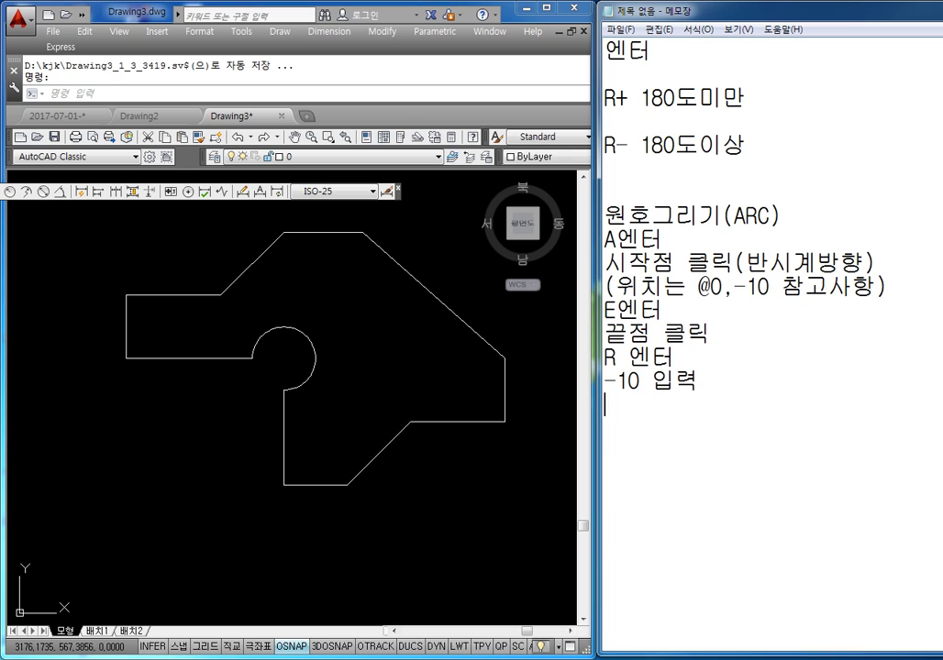
Step: Leave a blank line and write "책에 형상되로 180도 이상되는 원호가 완성이 된다.", followed by blank lines
key(Return)
text(책에)
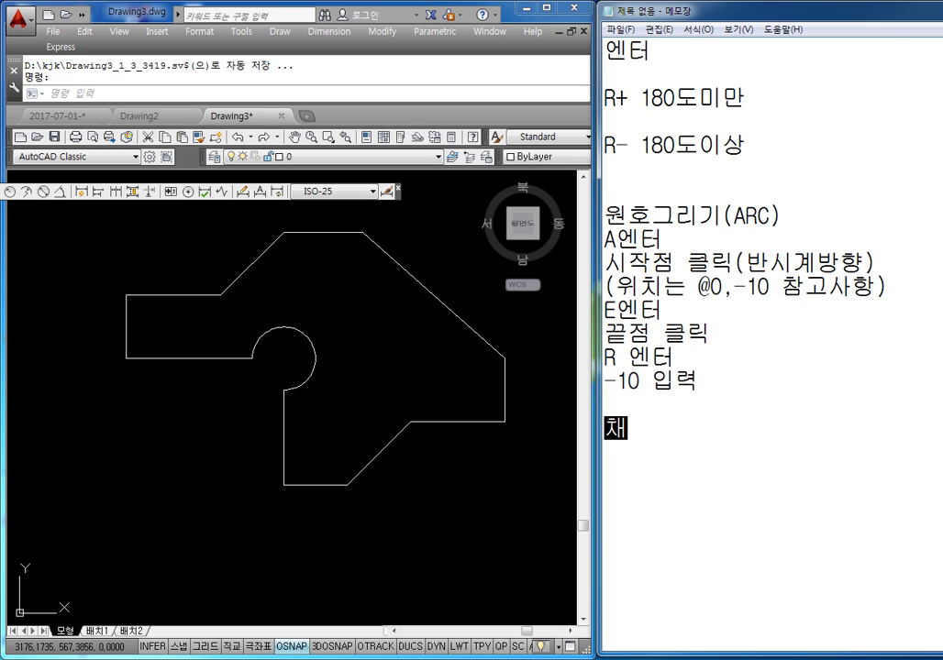
text( 형상)
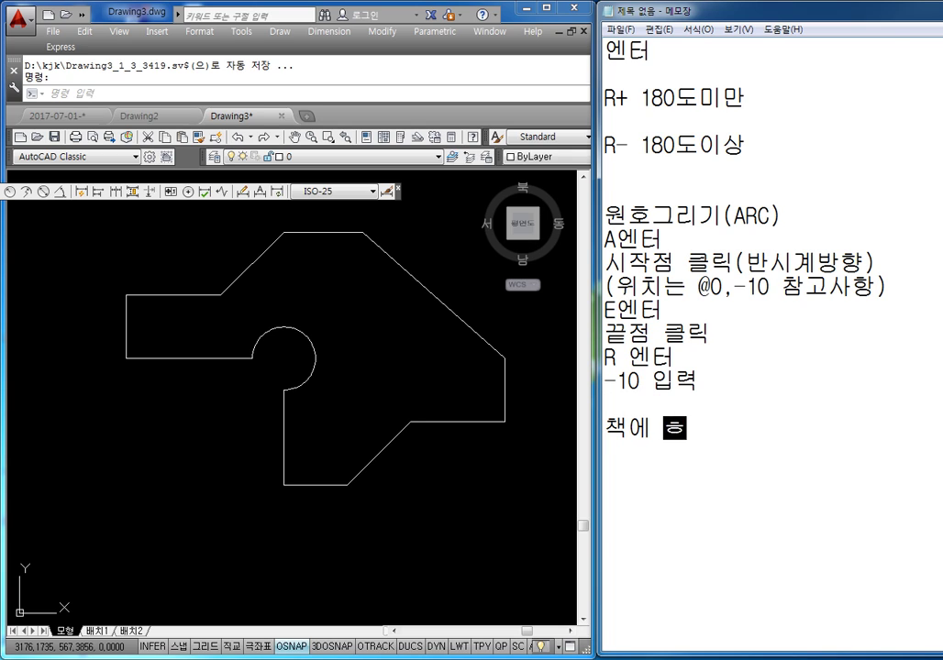
text(되로 )
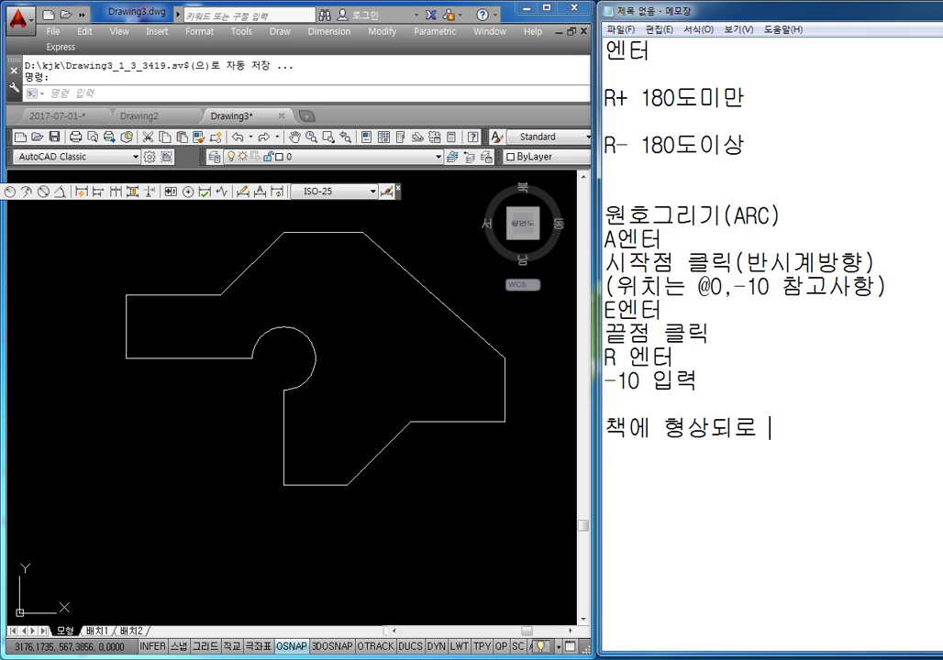
text(180되)
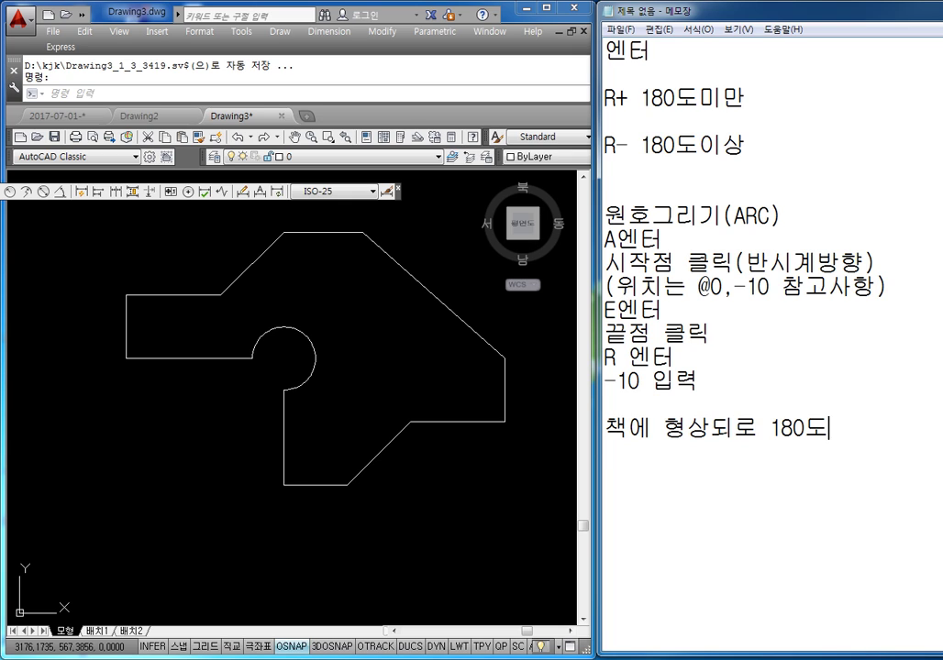
text( 일상되)
key(BackSpace)
key(BackSpace)
key(BackSpace)
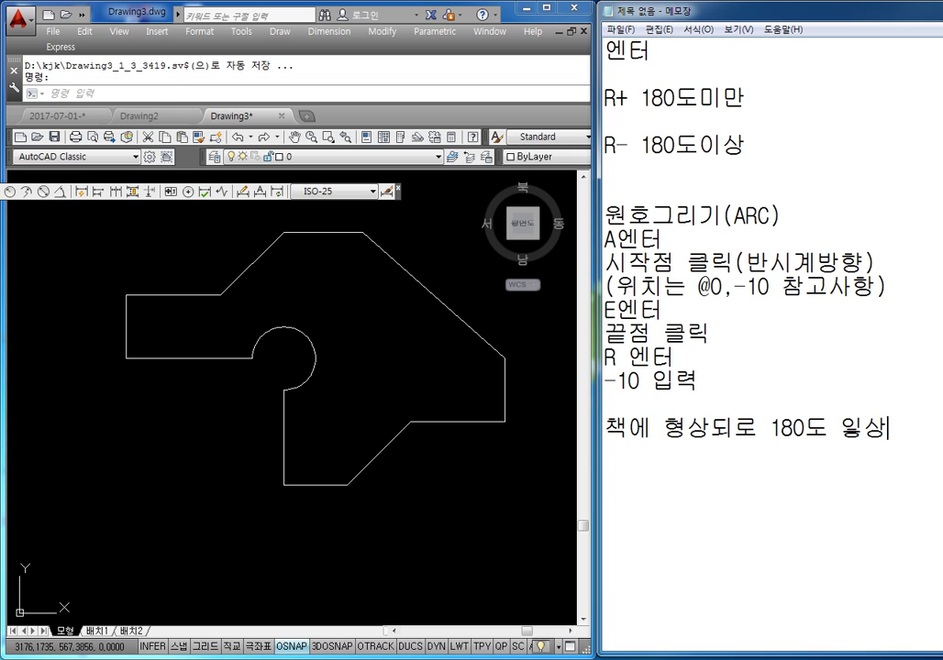
text(상되는 원호)
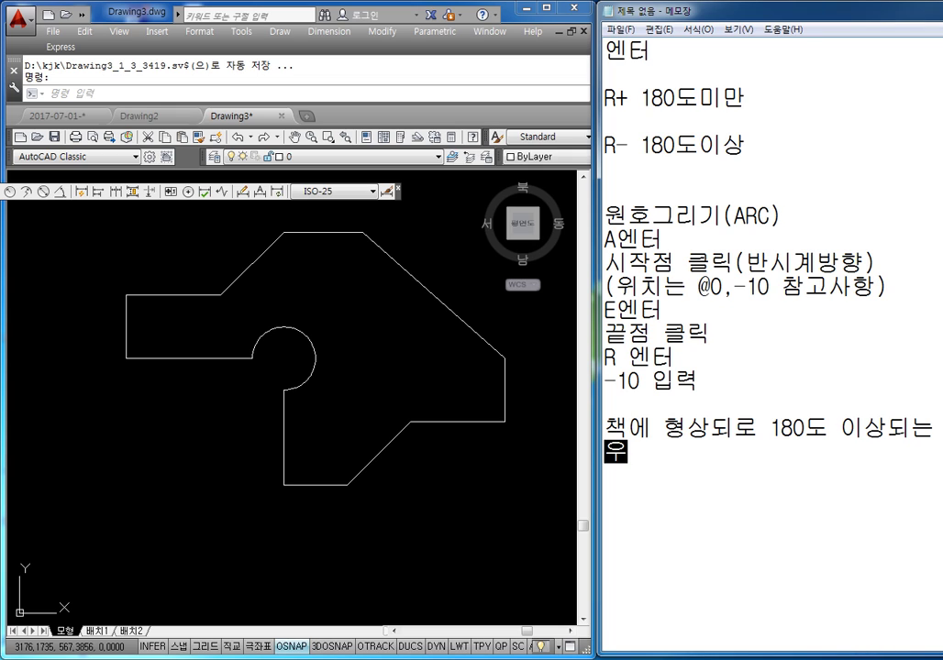
text(가 완서)
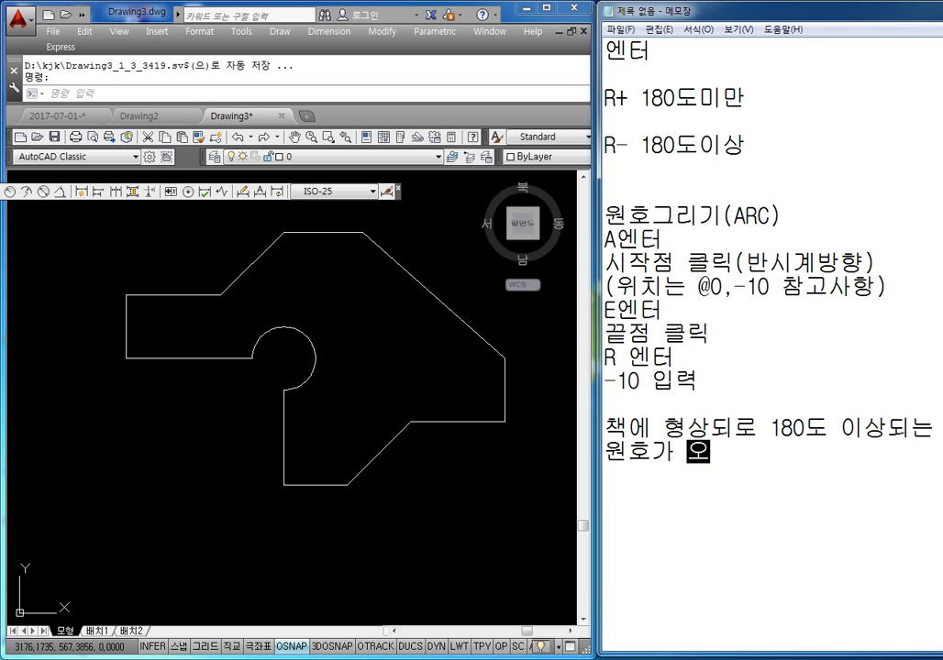
text(성이 된다.)
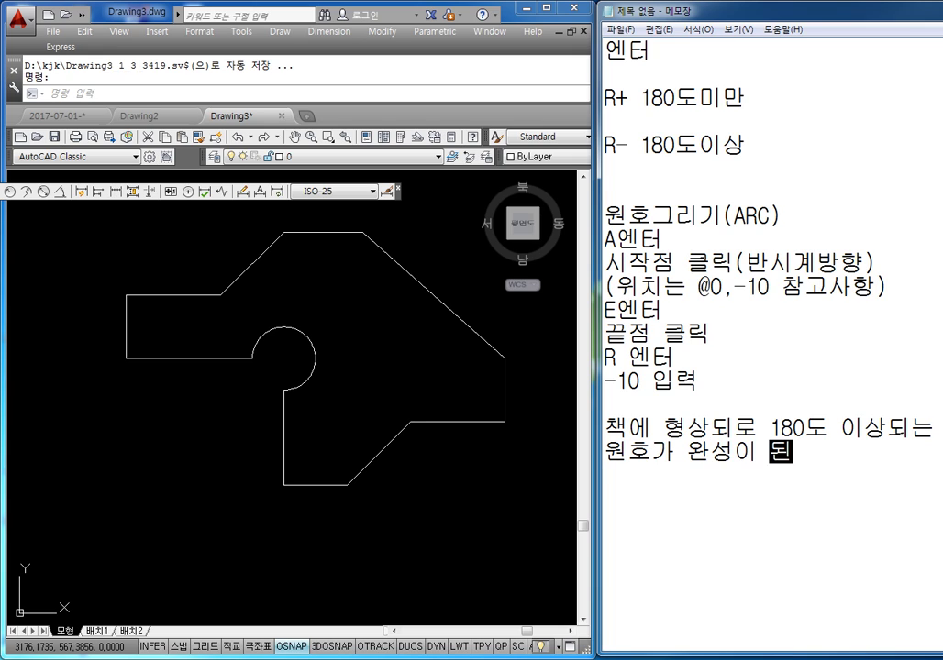
key(Return)
key(Return)
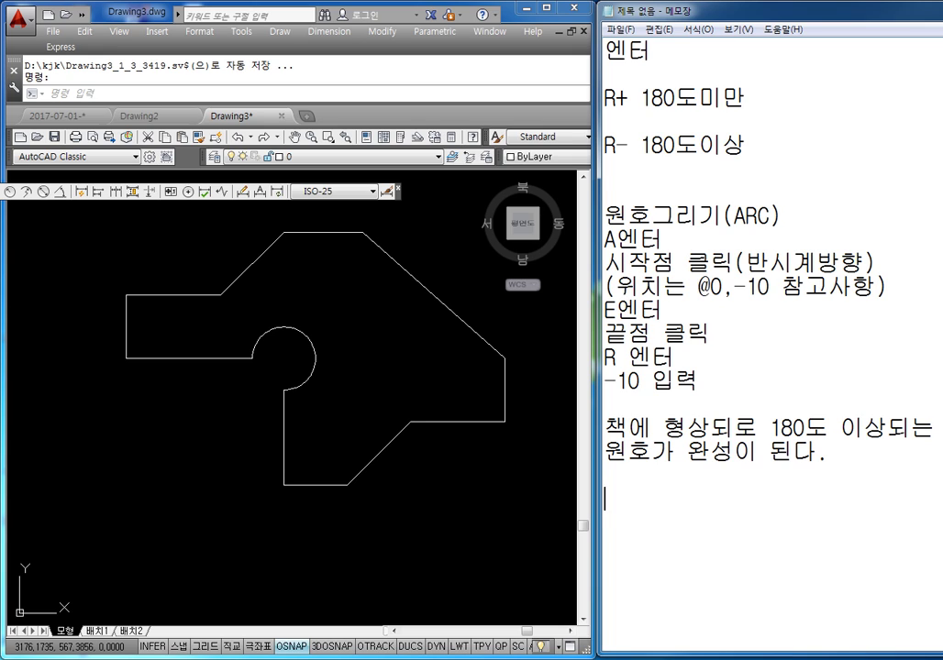